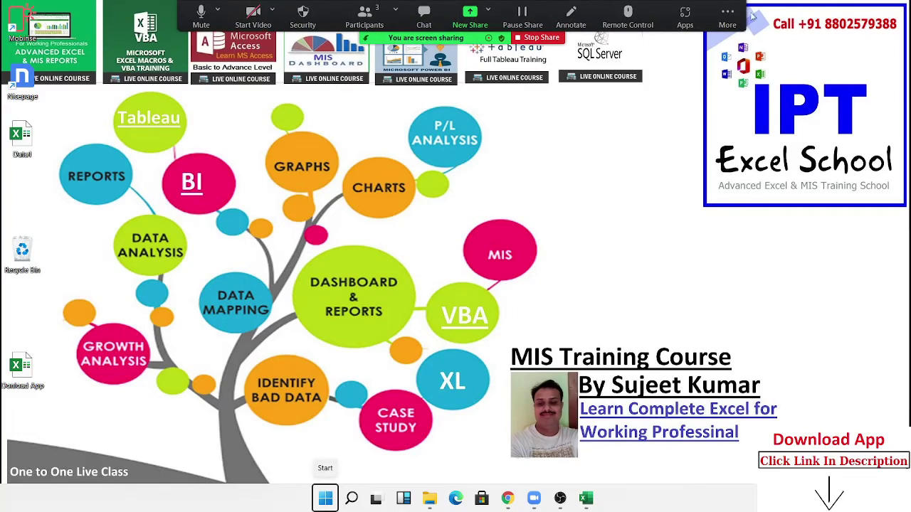
Hide the floating meeting controls and remove the Mobinse and Nicepage shortcuts from the desktop.
left_click(726, 17)
left_click(727, 45)
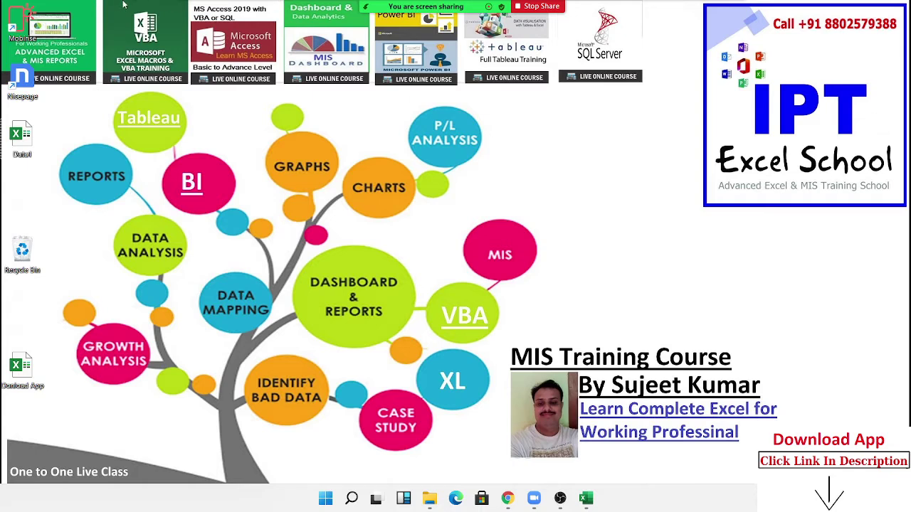
left_click(31, 39)
key("Delete")
left_click(21, 78)
key("Delete")
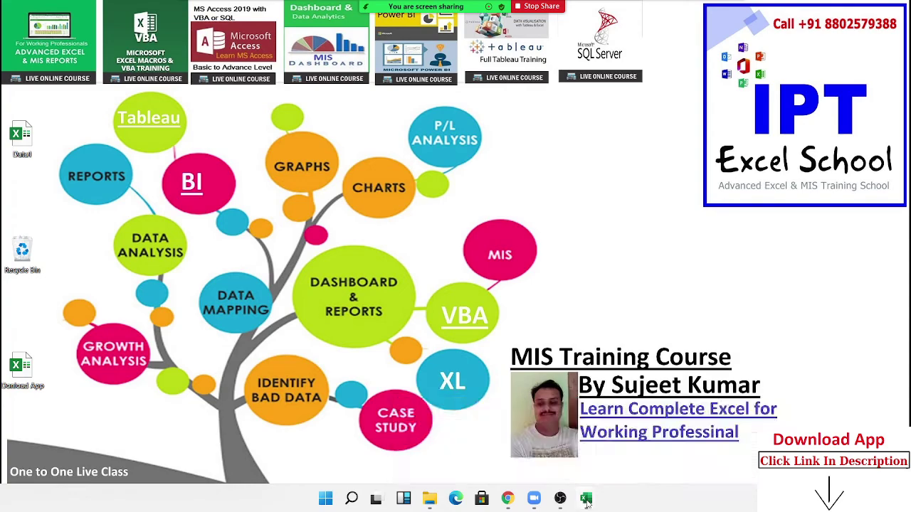
Switch to the Book2 workbook in Excel and look up the ABS function's description among the math and trigonometry functions.
mouse_move(586, 498)
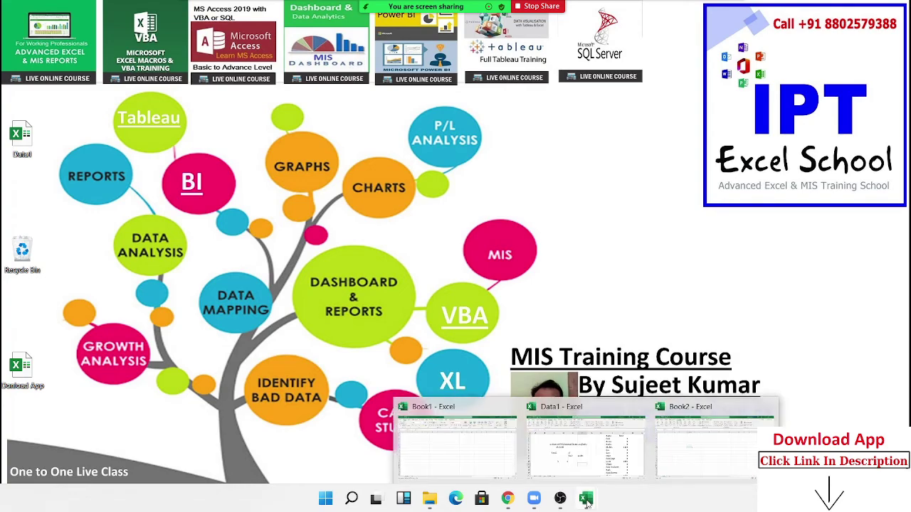
left_click(681, 448)
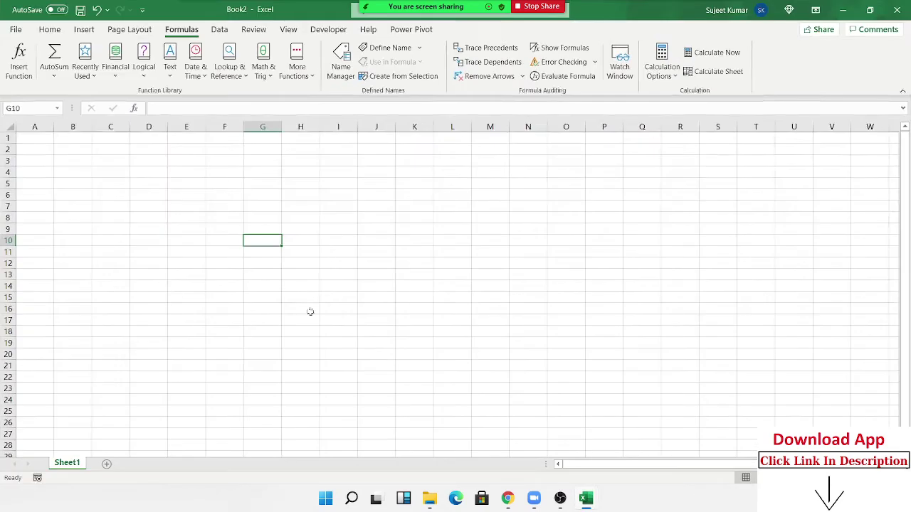
left_click(257, 72)
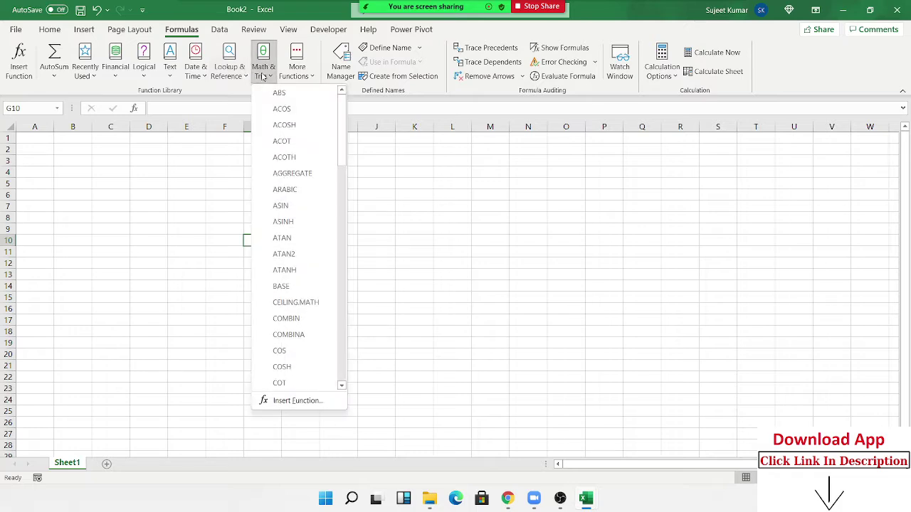
mouse_move(274, 94)
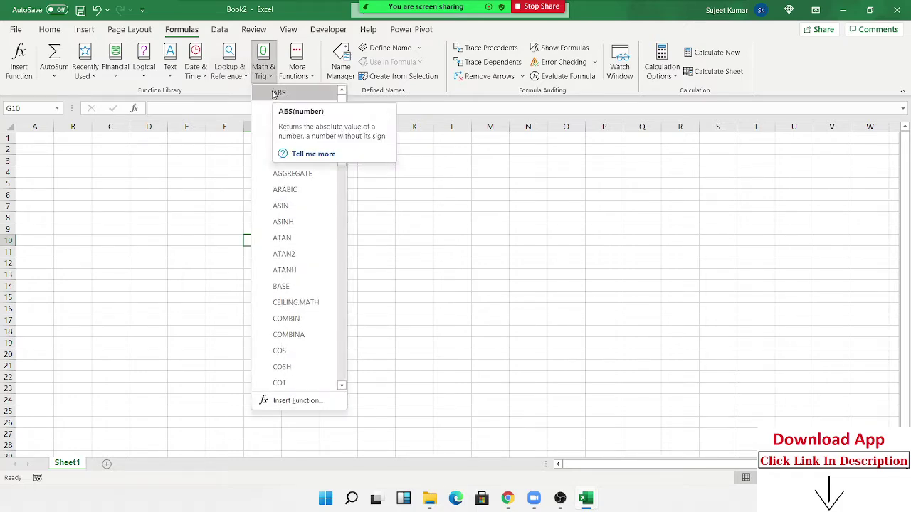
left_click(165, 209)
Enter the numbers 85, 36, -52, 65 and 62 in cells B1 to B5.
scroll(170, 212, "up", 3)
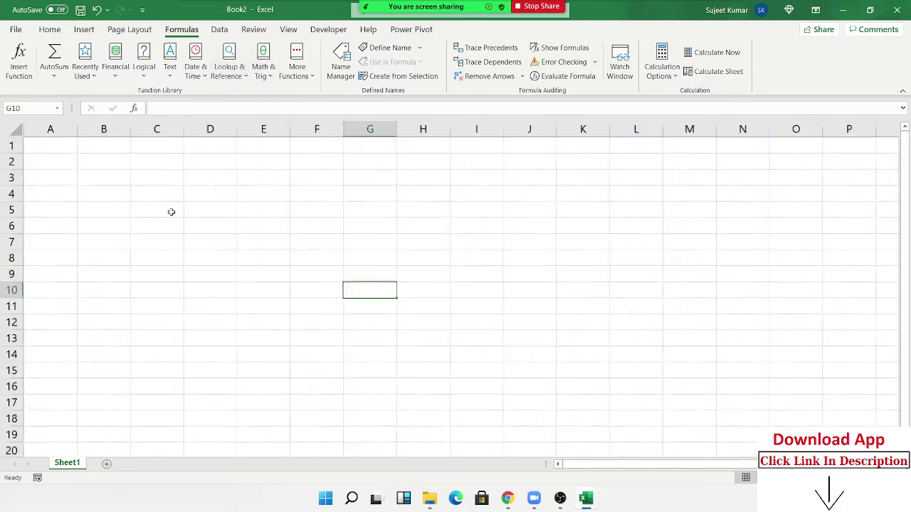
scroll(171, 212, "up", 1)
left_click(110, 151)
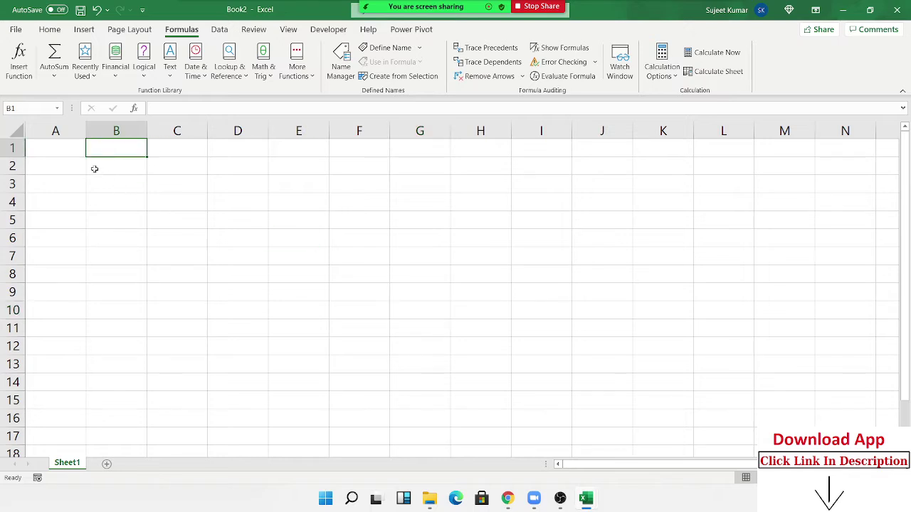
type("85")
key("Return")
type("36")
key("Return")
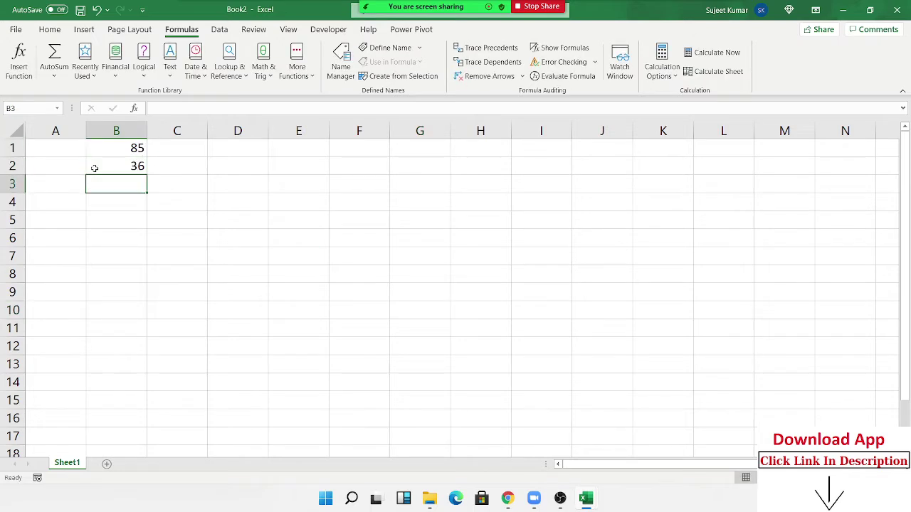
type("-52")
key("Return")
type("65")
key("Return")
type("62")
key("Return")
Continue the number list with -85, 25, -65 and 25 in cells B6 to B9.
type("-85")
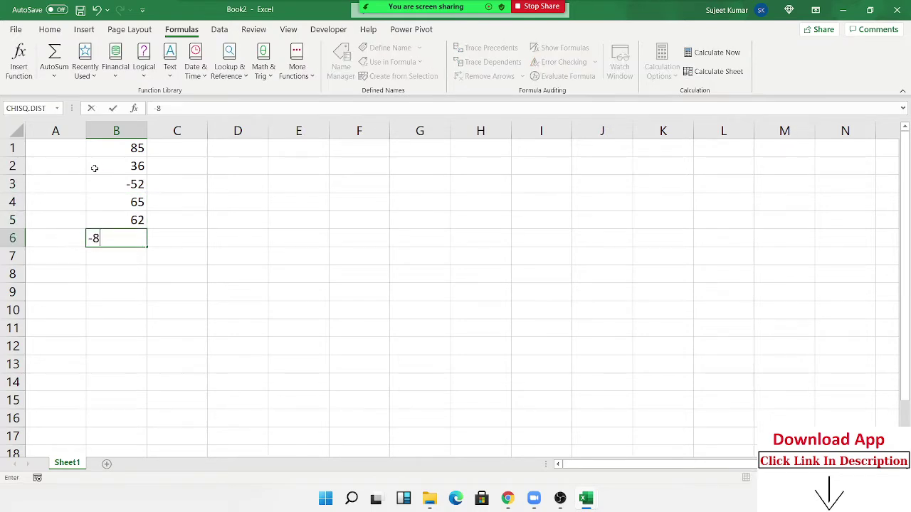
key("Return")
type("25")
key("Return")
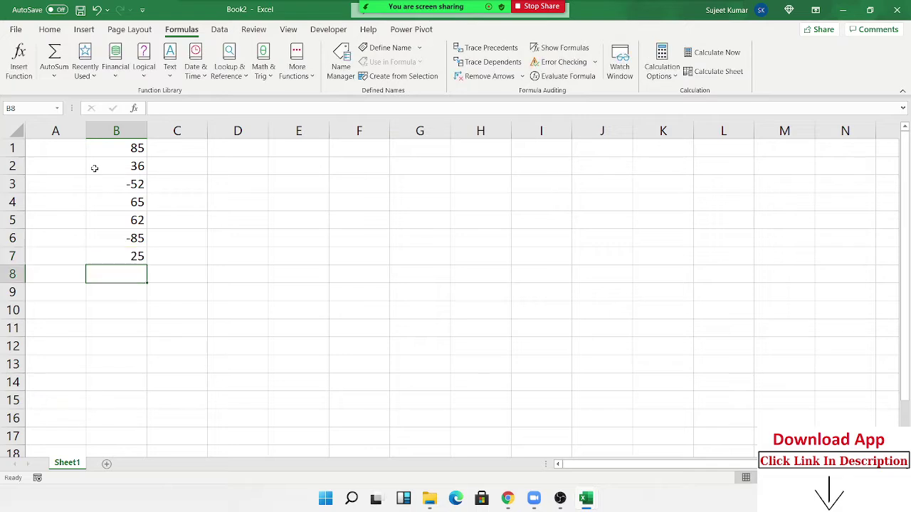
type("-65")
key("Return")
type("253")
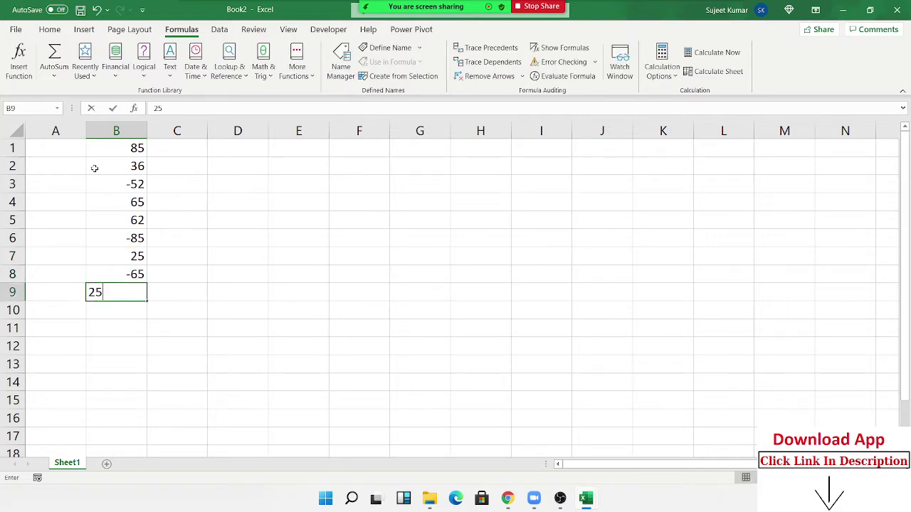
key("Return")
key("Up")
key("F2")
key("BackSpace")
key("shift+Return")
key("ctrl+Up")
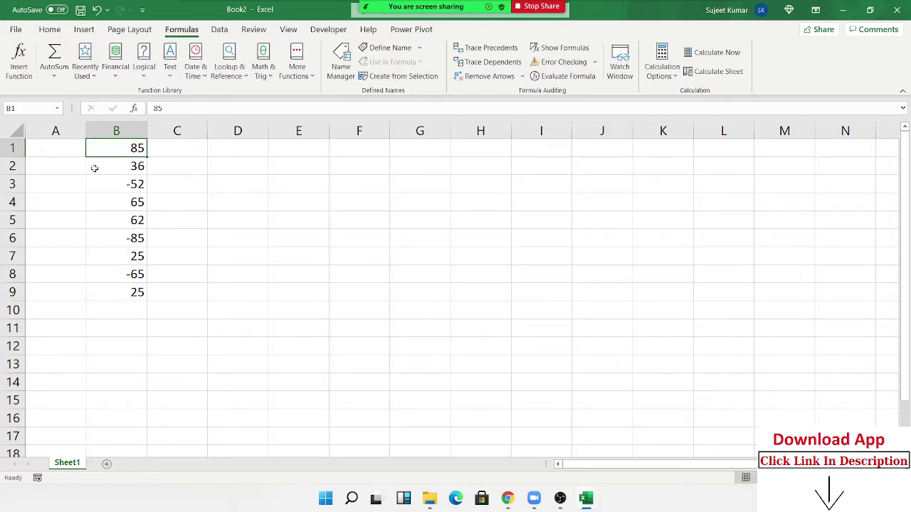
Enter -25 in cell E3 and reverse its sign in F3 with the formula =-E3.
key("Right")
key("Right")
key("Right")
key("Down")
key("Down")
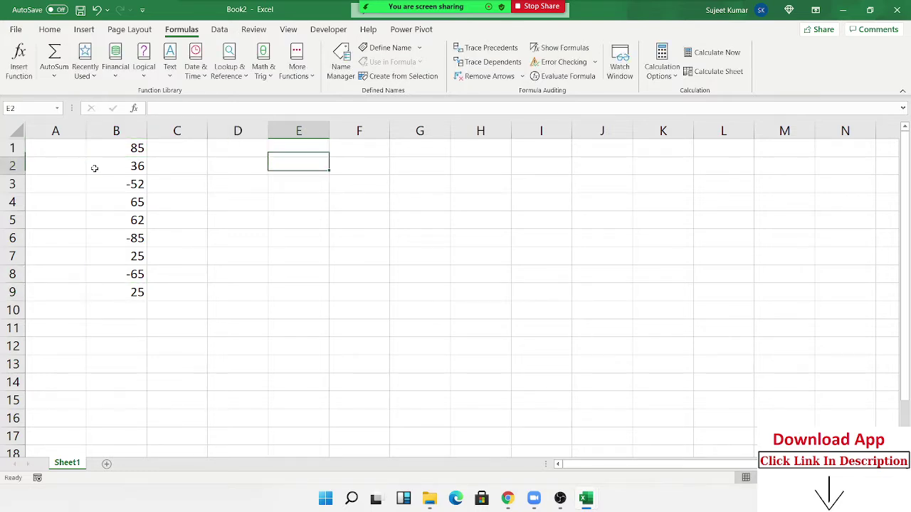
type("-25")
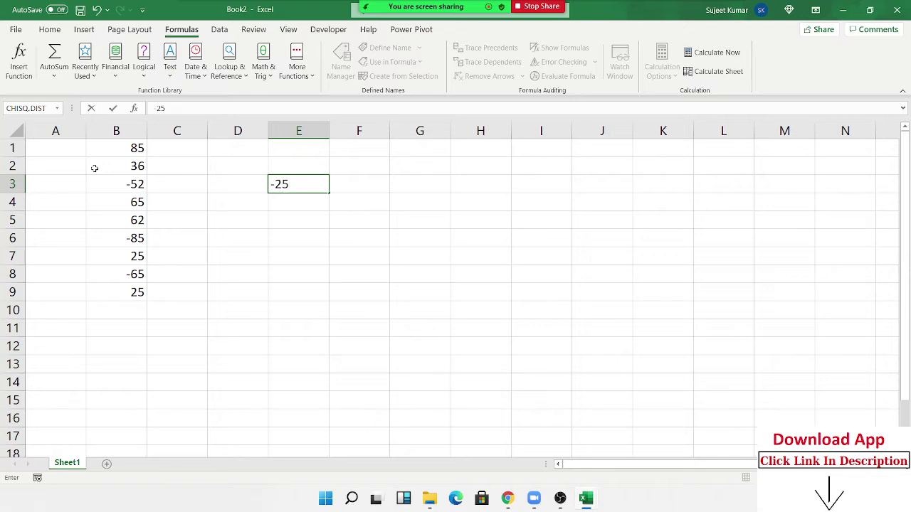
key("Tab")
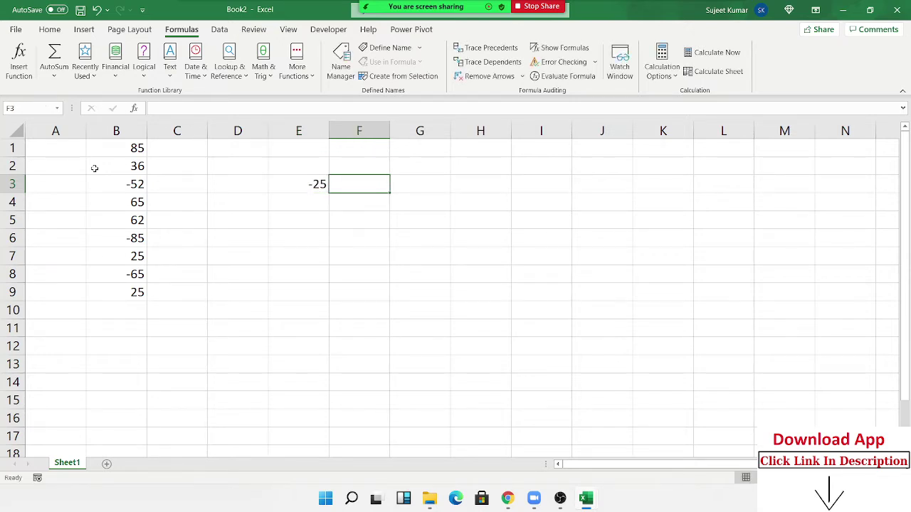
type("-")
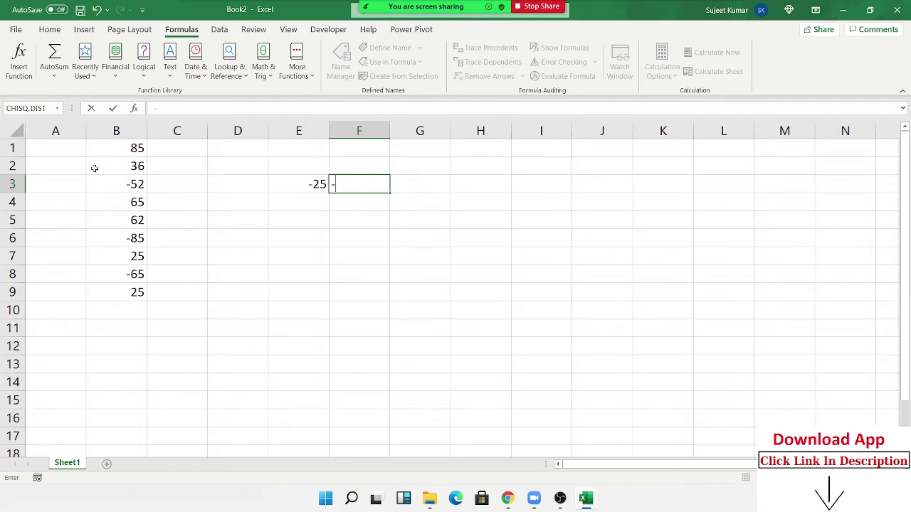
type("E3")
key("Return")
key("Up")
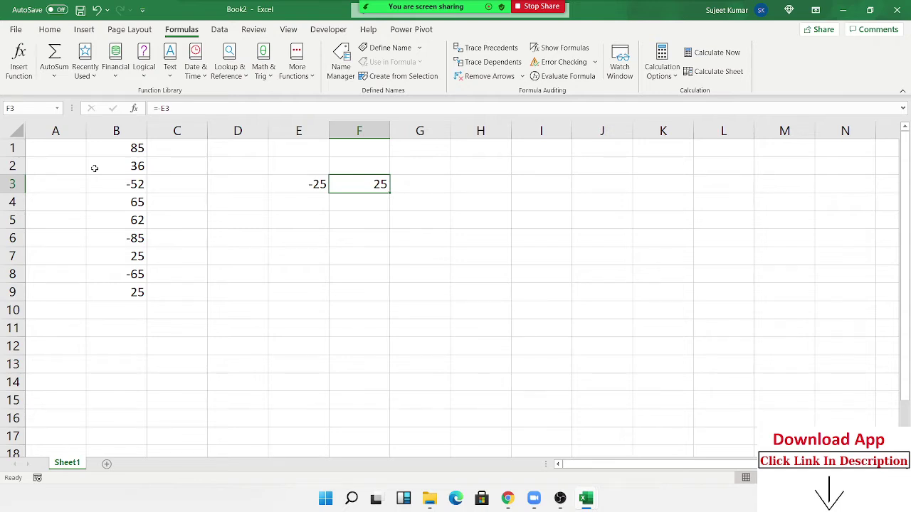
Inspect the negation formula in F3, and change the value in E3 to 8.
key("F2")
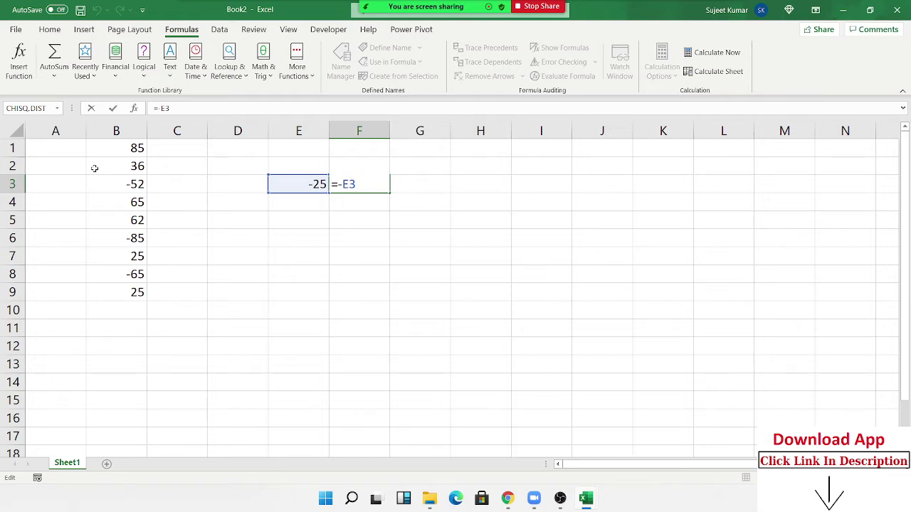
key("Escape")
key("Left")
key("Right")
key("Left")
key("Left")
key("Right")
type("8")
key("Return")
Clear the sign-reversal test entries from cells E3:F3.
key("Up")
key("Right")
key("shift+Left")
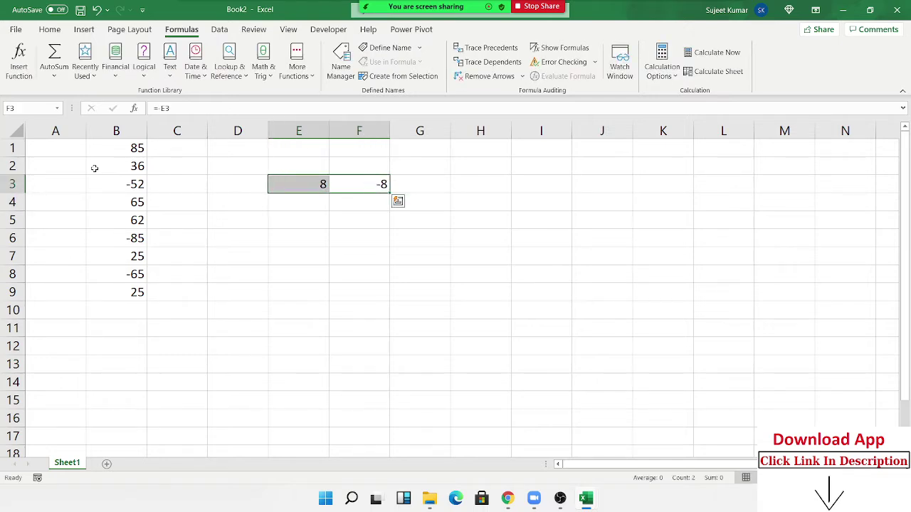
key("Delete")
Examine the list of positive and negative numbers in B1:B9.
key("Left")
key("Left")
key("Left")
key("Up")
key("Up")
key("Left")
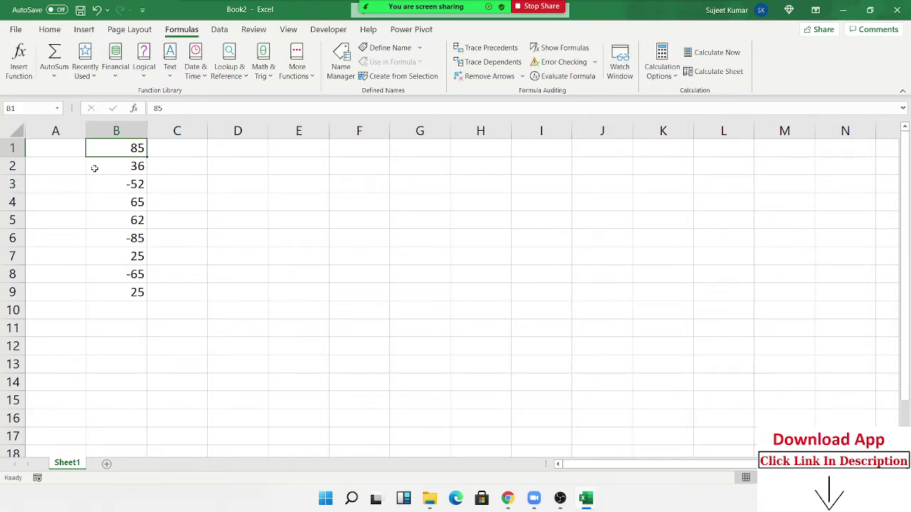
key("ctrl+Down")
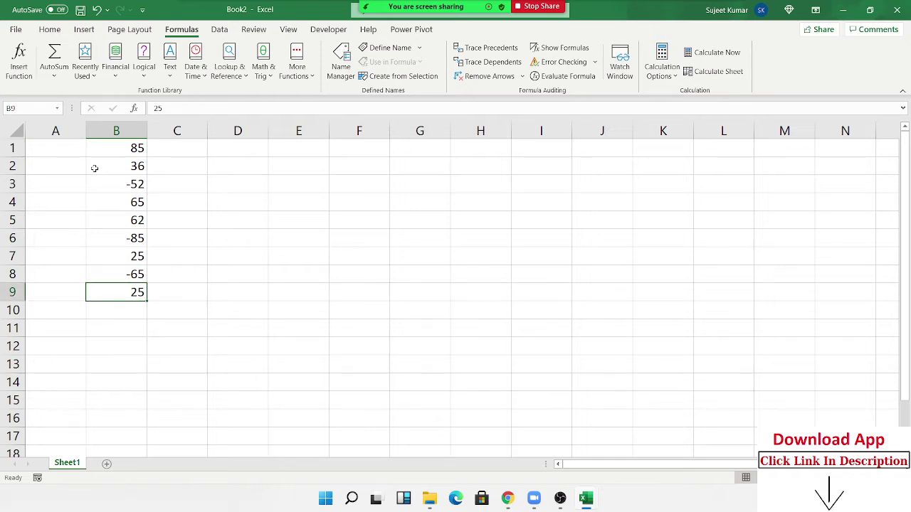
key("ctrl+Up")
key("Down")
key("Down")
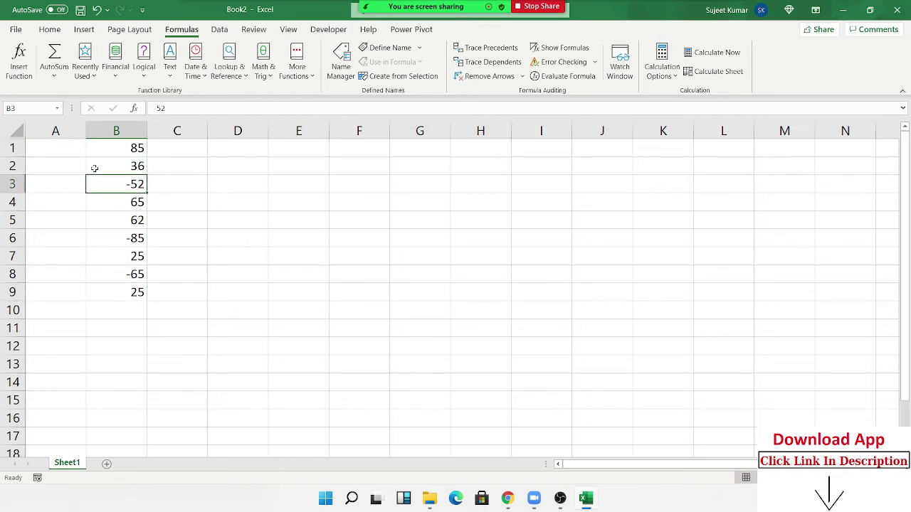
key("Up")
key("Up")
Enter =ABS(B1) in cell C1 and fill the formula down to C9.
key("Right")
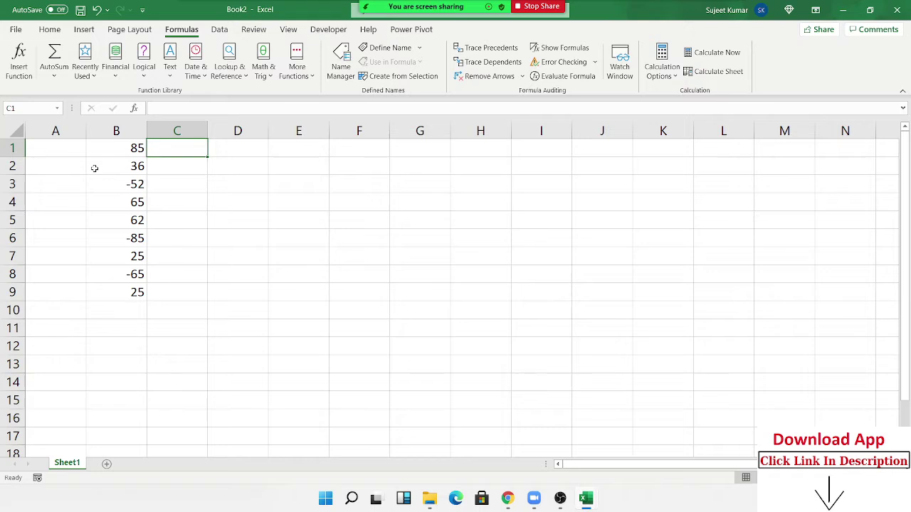
type("=ab")
key("Tab")
key("Left")
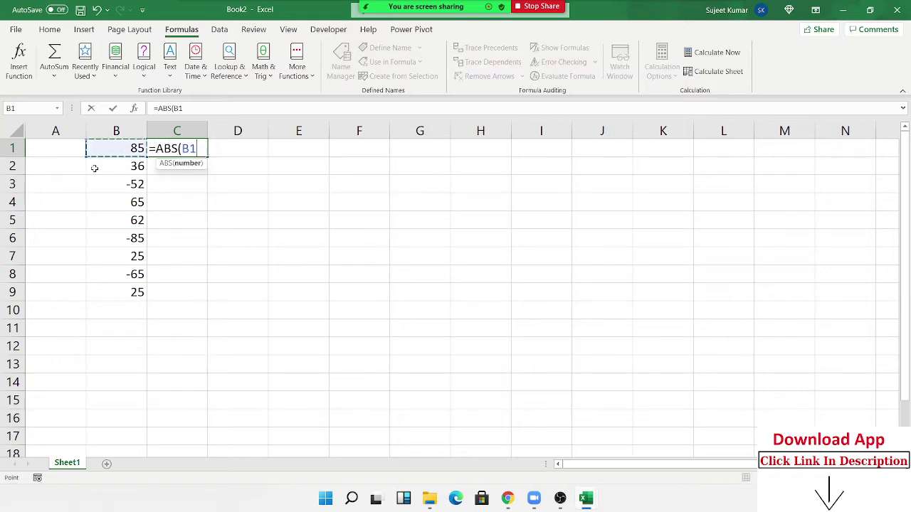
key("Return")
key("Up")
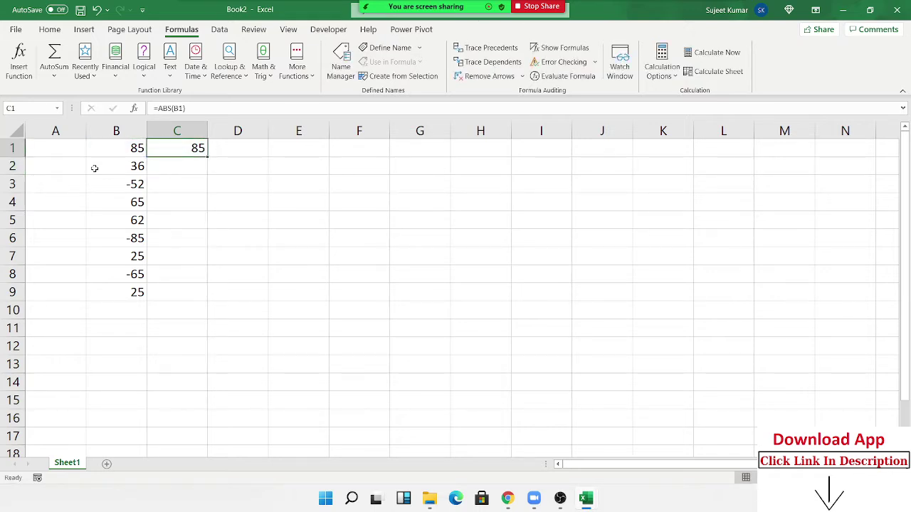
double_click(207, 159)
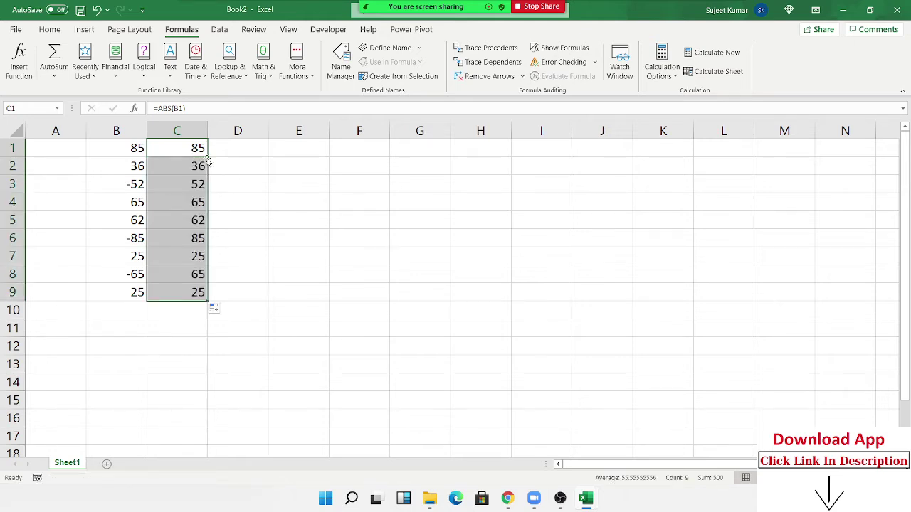
Read the AGGREGATE function's description in the list of math and trigonometry functions.
left_click(291, 171)
left_click(264, 58)
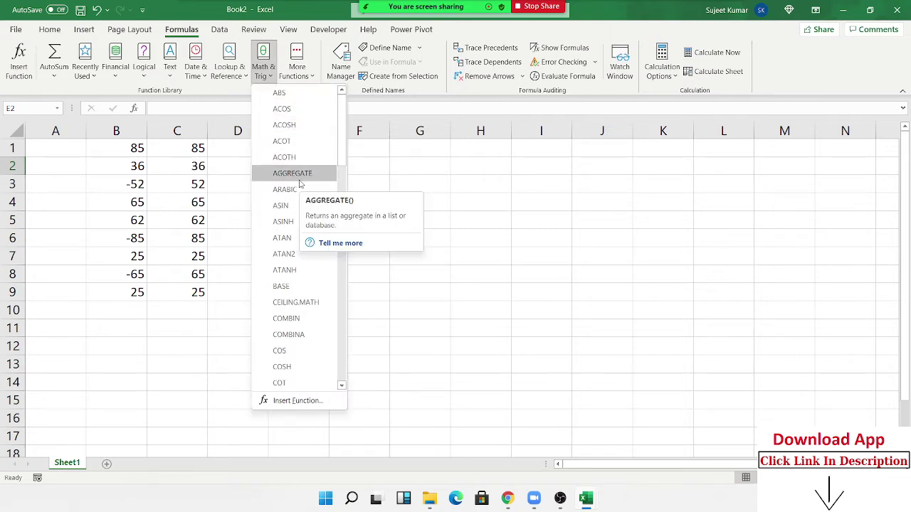
left_click(536, 217)
left_click(41, 176)
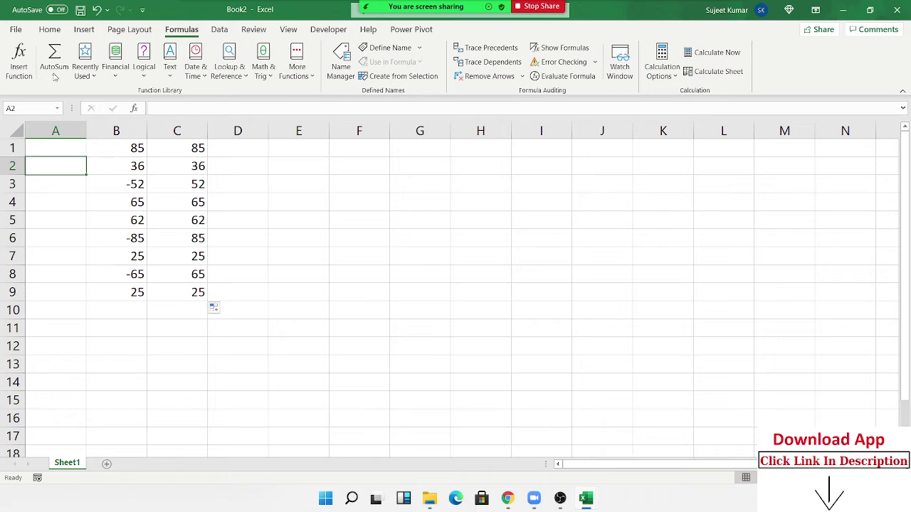
Open the Data1 workbook from the recent files.
left_click(15, 30)
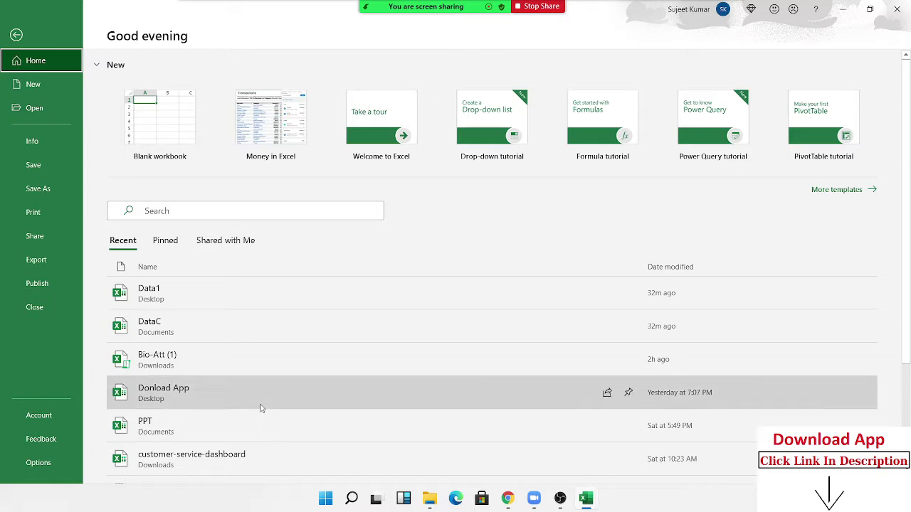
scroll(261, 406, "down", 2)
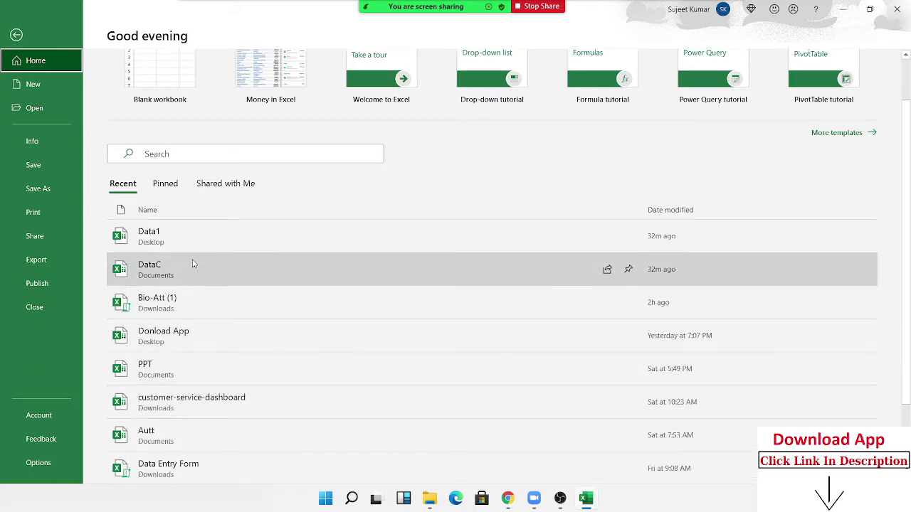
left_click(189, 237)
Go to Sheet1 and turn on filtering for the data table's header row.
scroll(189, 244, "down", 3)
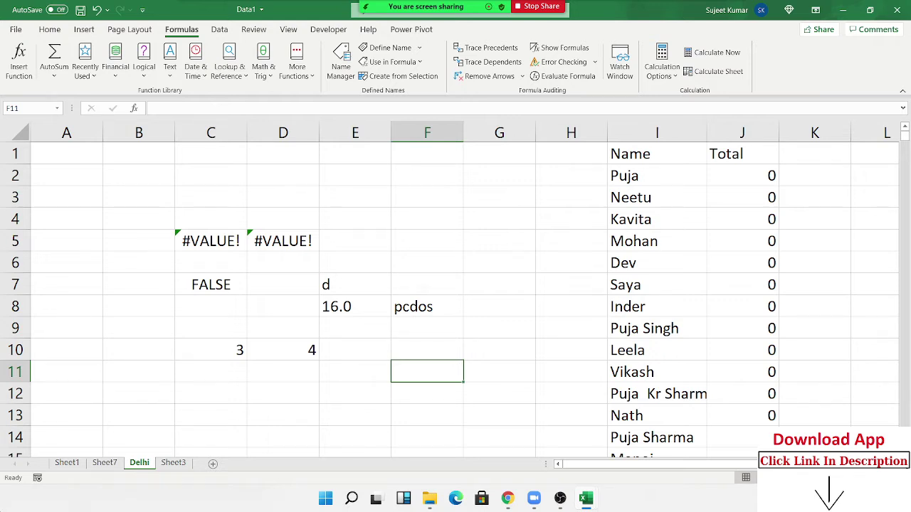
left_click(68, 464)
left_click(125, 229)
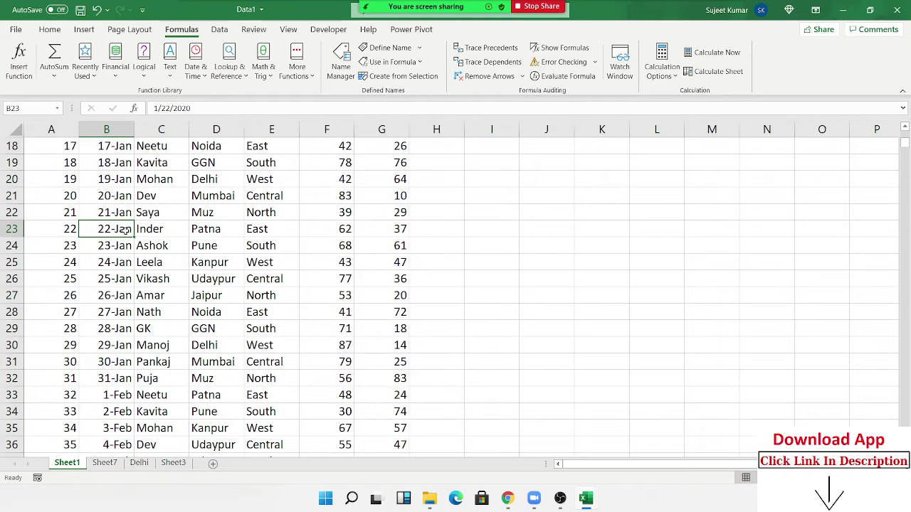
key("ctrl+Up")
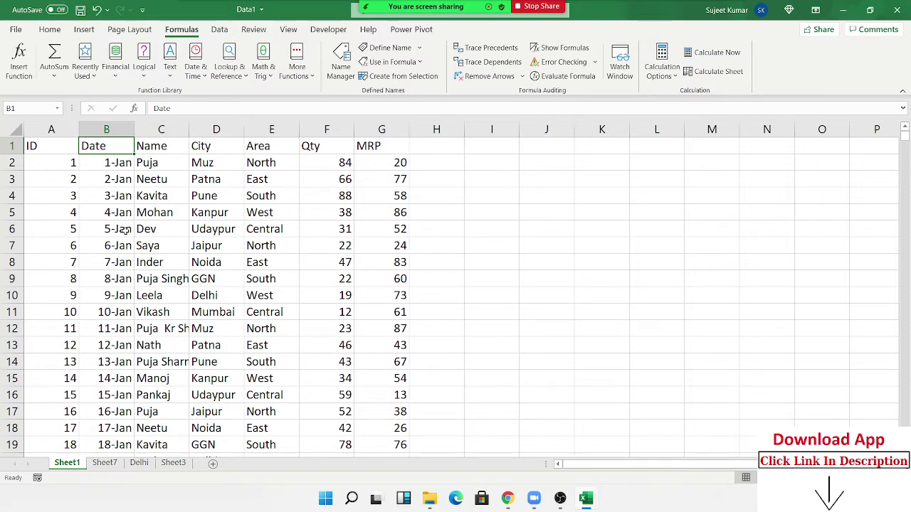
key("ctrl+shift+l")
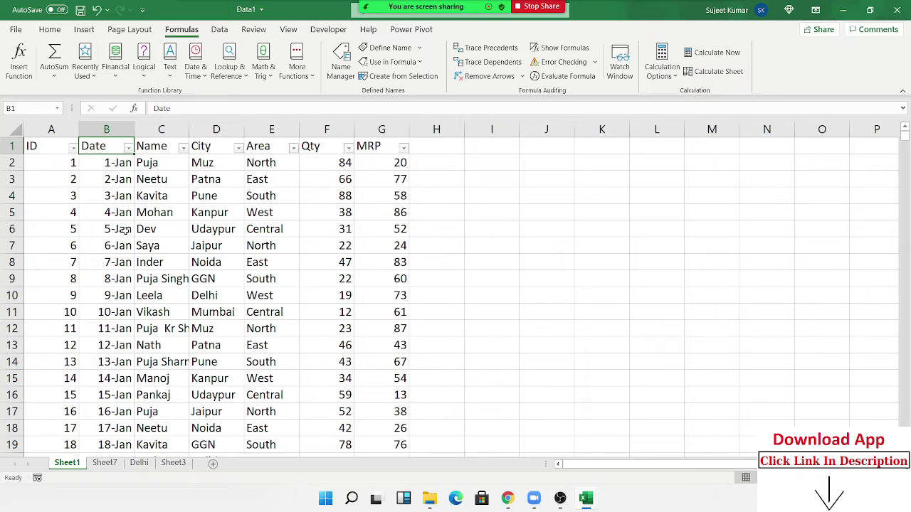
left_click(175, 202)
left_click(183, 148)
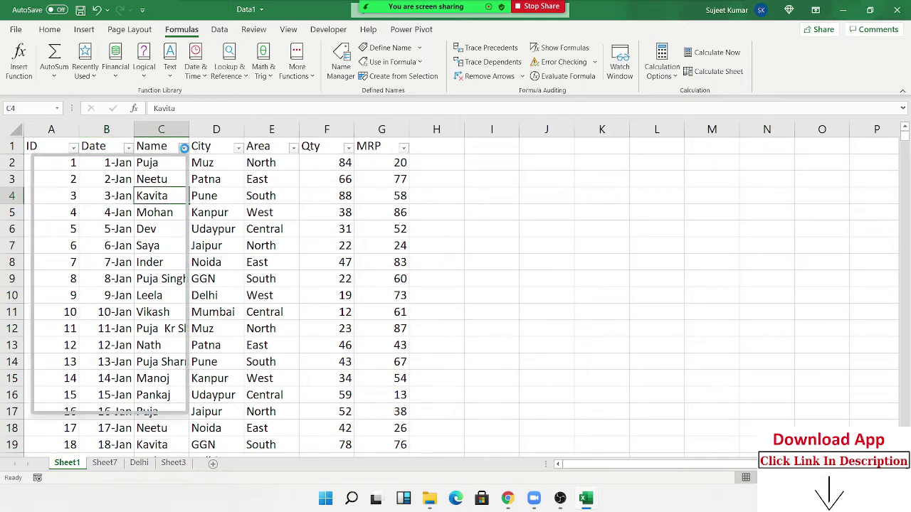
left_click(63, 288)
left_click(62, 298)
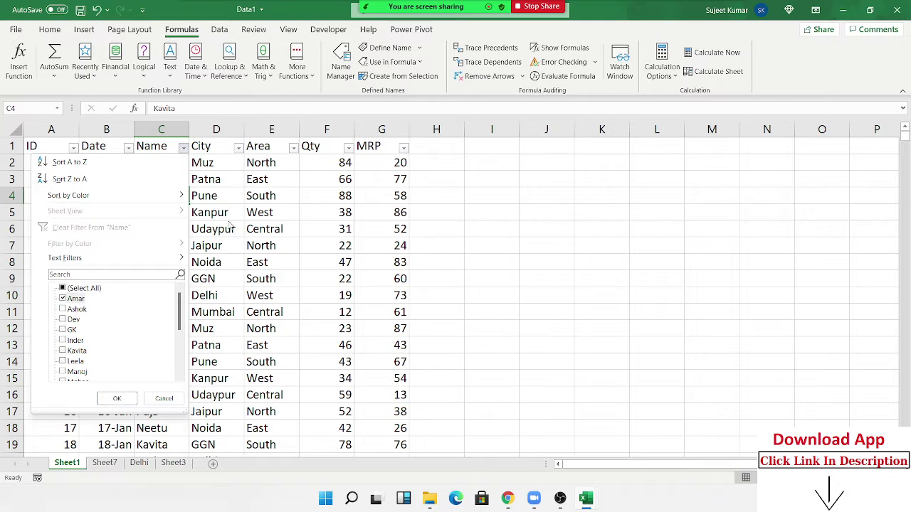
left_click(217, 153)
Filter the Name column to show only the first name in its value list.
left_click(183, 147)
left_click(63, 288)
left_click(63, 298)
left_click(116, 397)
Filter the City column to Muz and keep North selected in the Area filter.
left_click(238, 147)
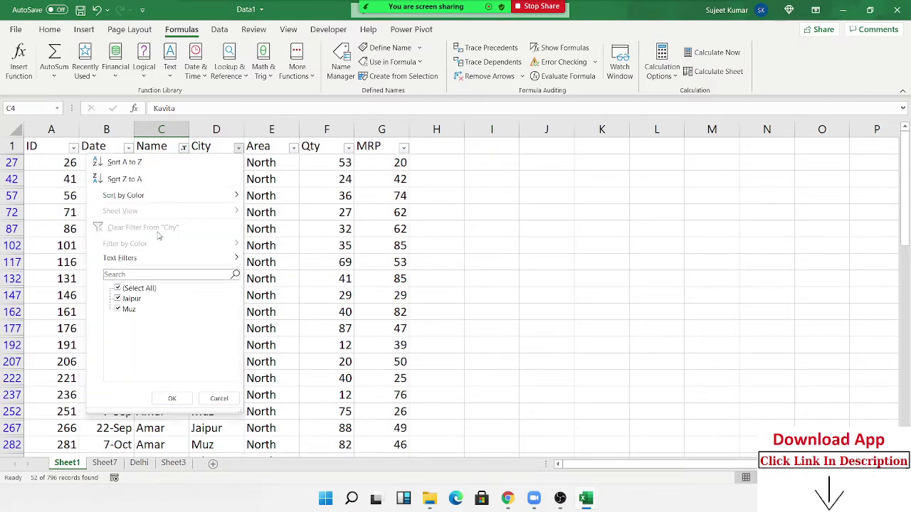
left_click(118, 288)
left_click(118, 310)
left_click(172, 398)
left_click(293, 147)
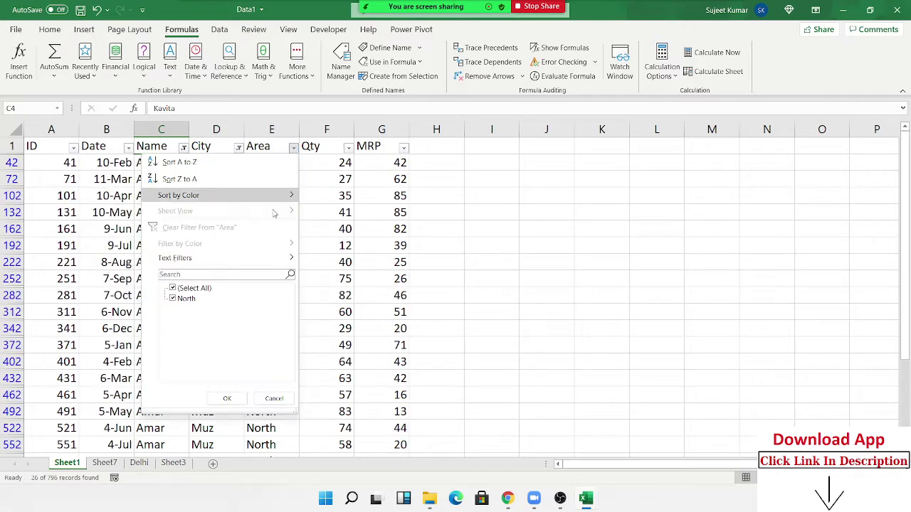
left_click(227, 398)
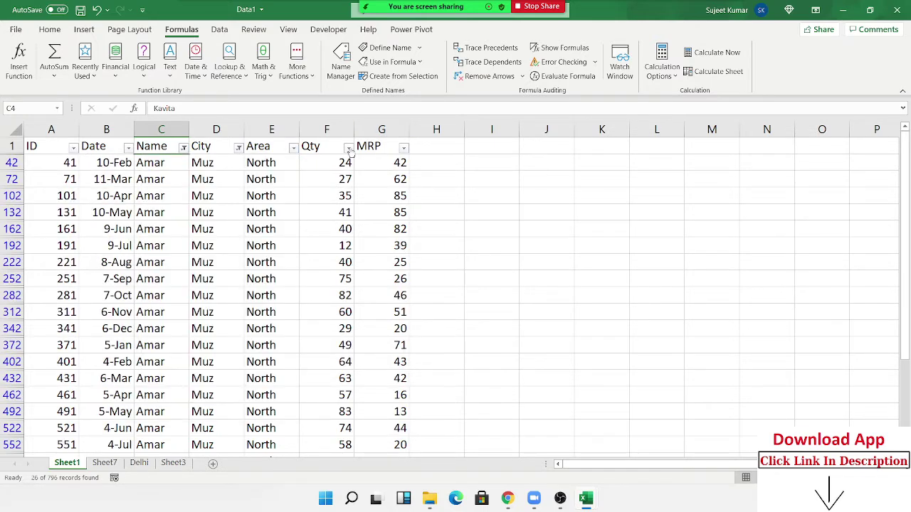
Apply a Top 10 Items number filter to the Qty column.
left_click(348, 147)
mouse_move(304, 259)
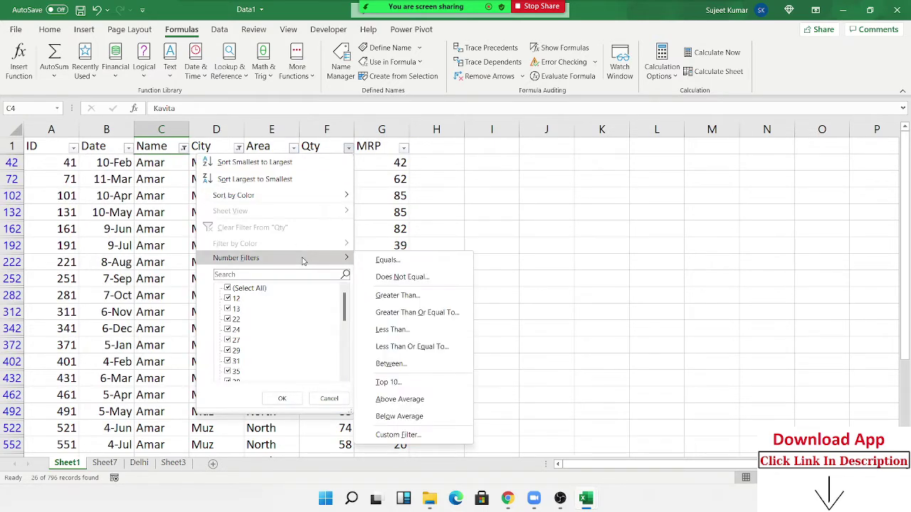
left_click(403, 383)
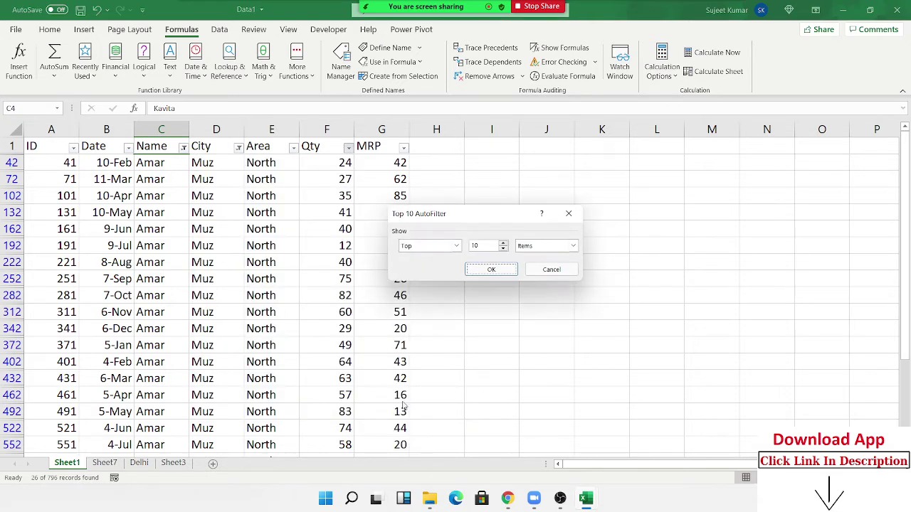
left_click(496, 273)
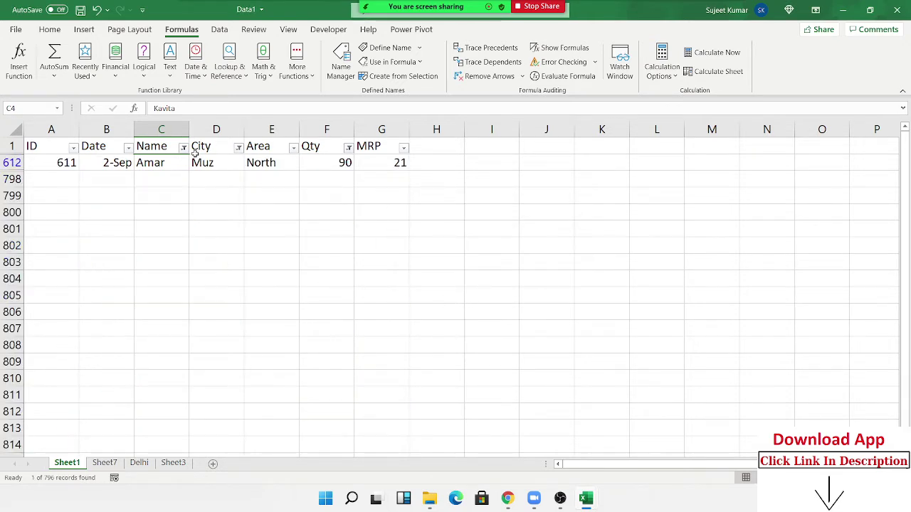
Clear the filters from the City and Name columns.
left_click(217, 151)
left_click(239, 147)
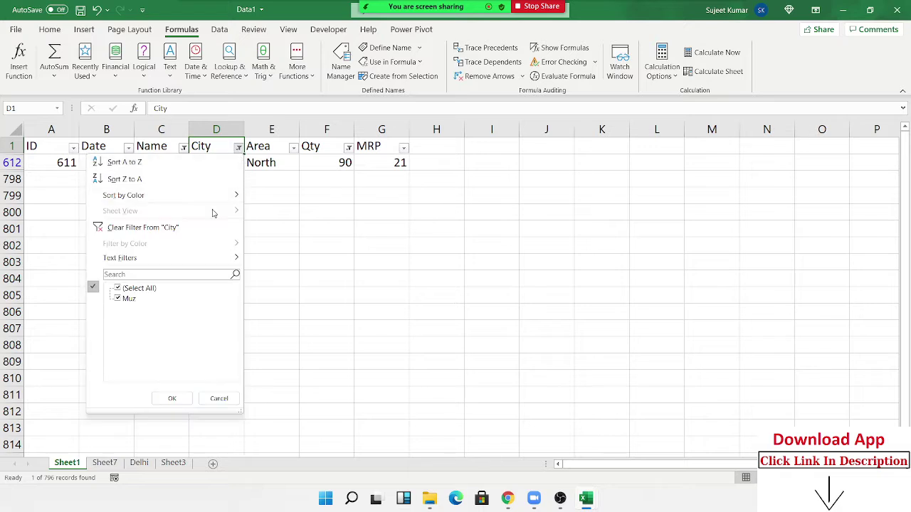
left_click(128, 229)
left_click(183, 147)
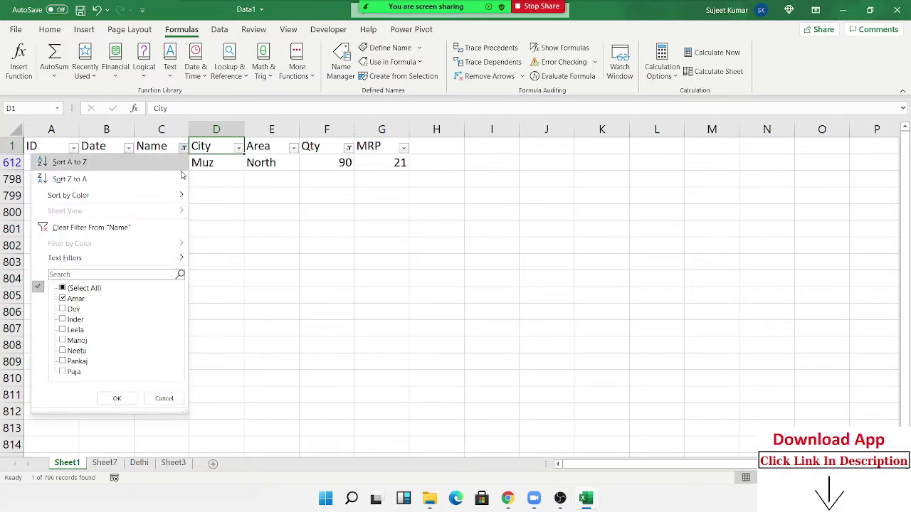
left_click(99, 227)
left_click(201, 328)
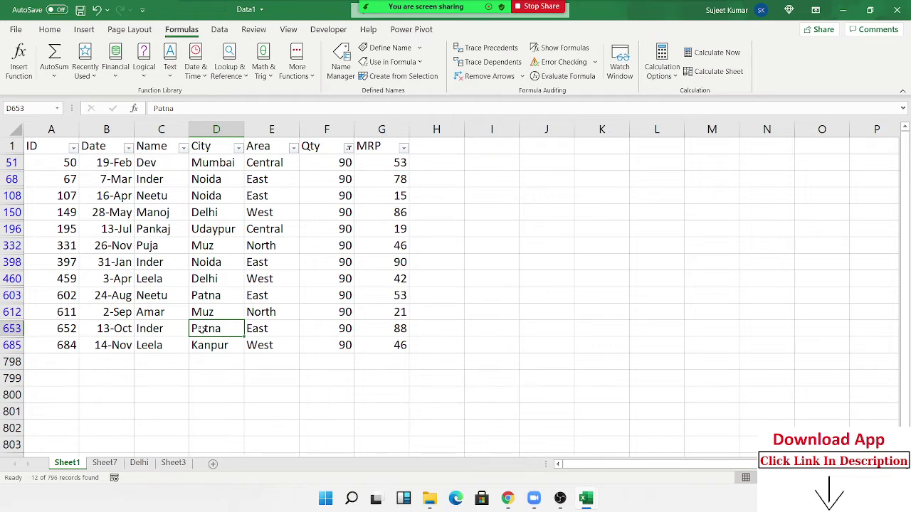
Remove filtering from the table and enter the label Total in cell D799 below the data.
left_click(232, 387)
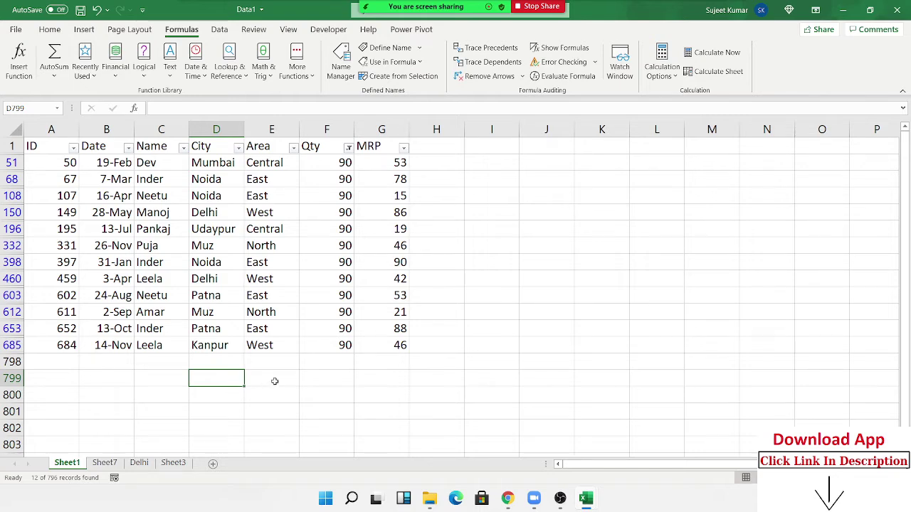
key("ctrl+Down")
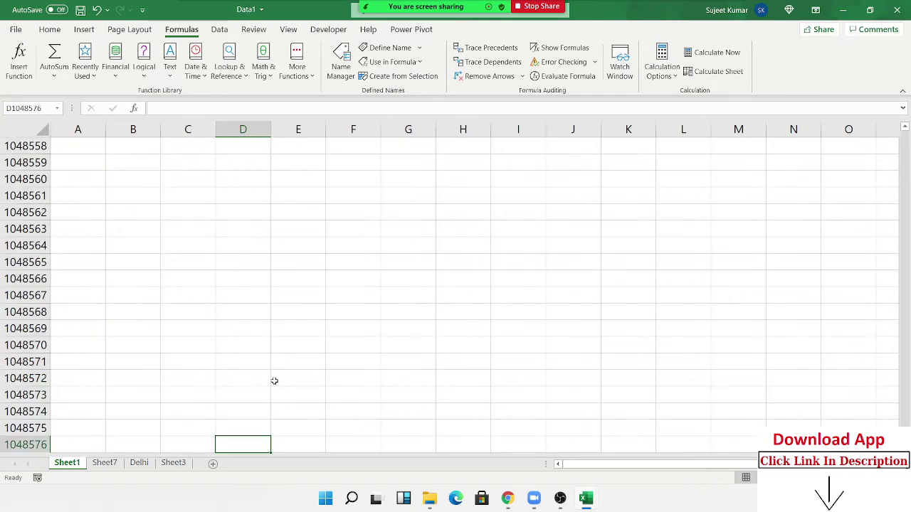
key("ctrl+Up")
key("Down")
key("Down")
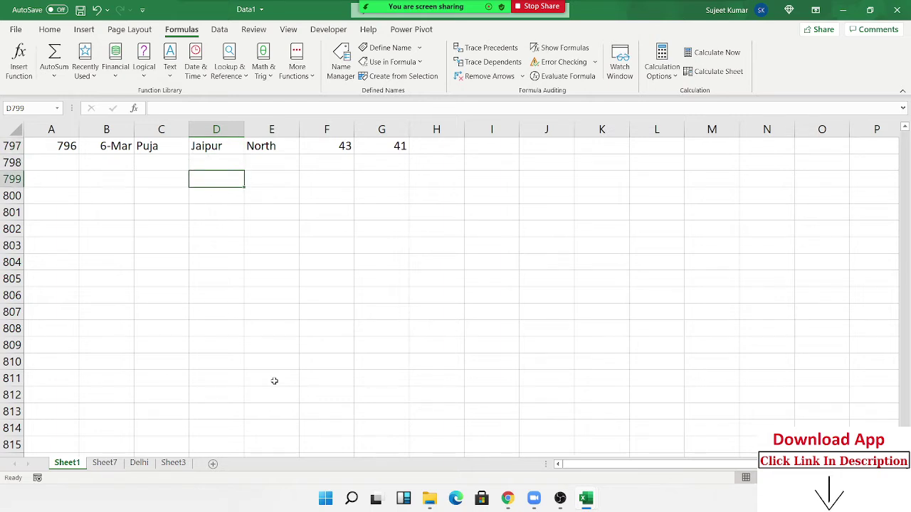
type("Total")
key("Tab")
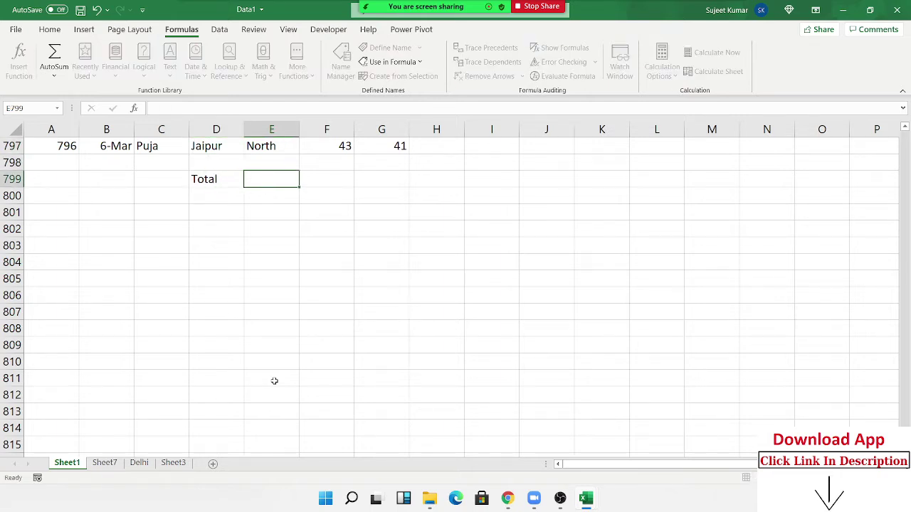
Enter =SUM(F2:F797) in cell F799 to total the Qty column.
key("Tab")
type("=su")
key("Tab")
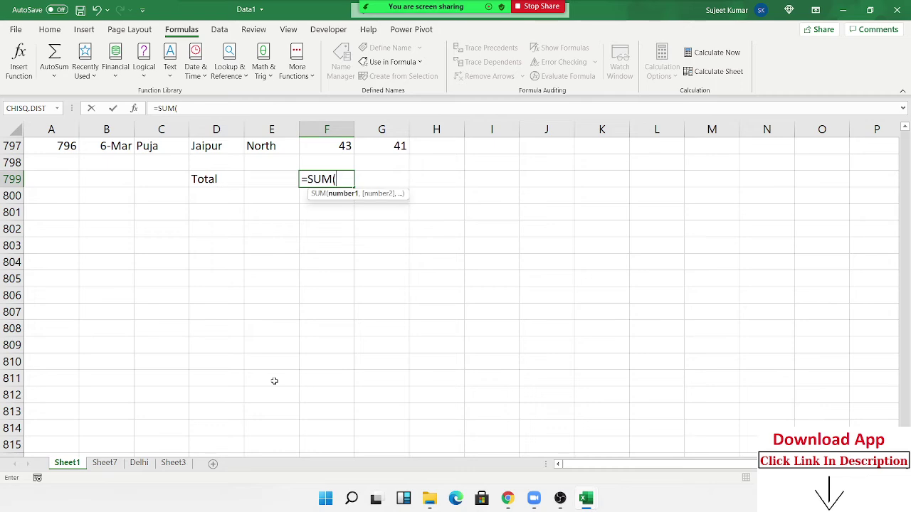
key("Up")
key("Up")
key("ctrl+shift+Up")
key("shift+Down")
key("Return")
key("Up")
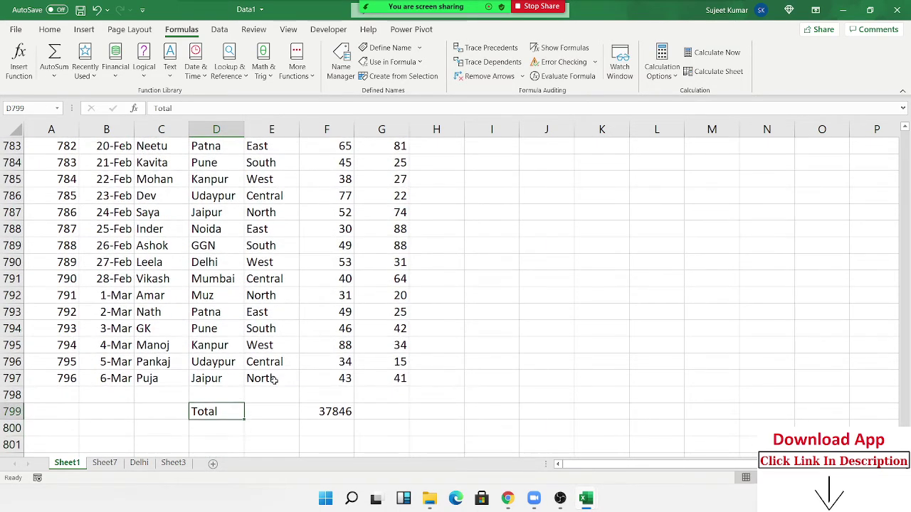
Return to the Qty header and turn filtering on for the table's header row.
key("Right")
key("Right")
key("Right")
key("Left")
key("Up")
key("Up")
key("ctrl+Up")
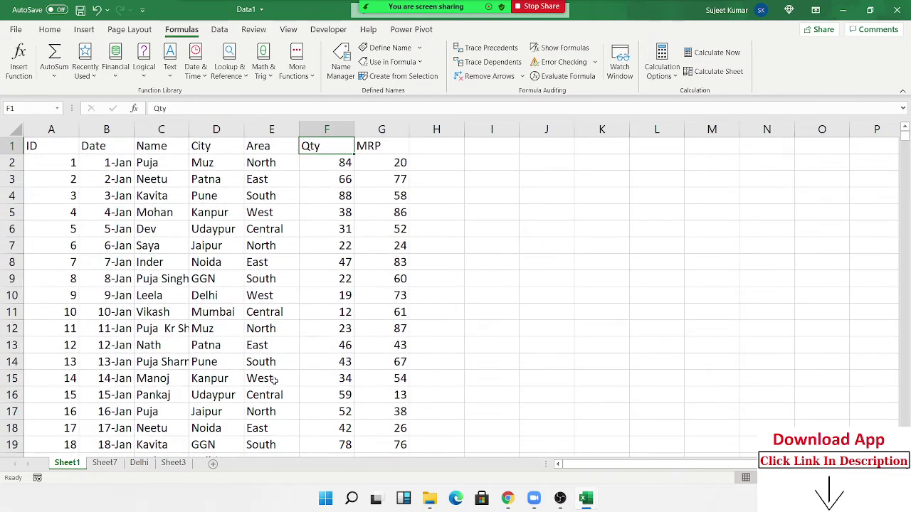
key("ctrl+shift+l")
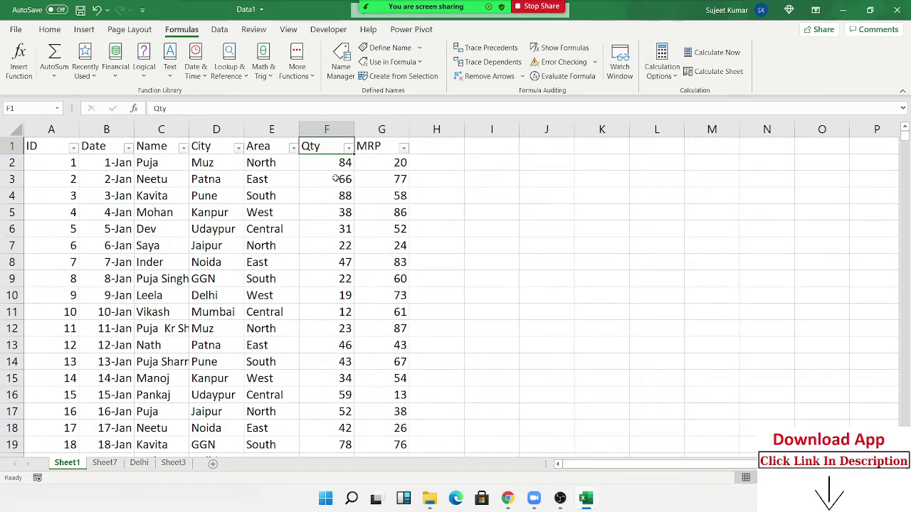
Filter the Qty column to its top 10 items.
left_click(348, 147)
mouse_move(334, 258)
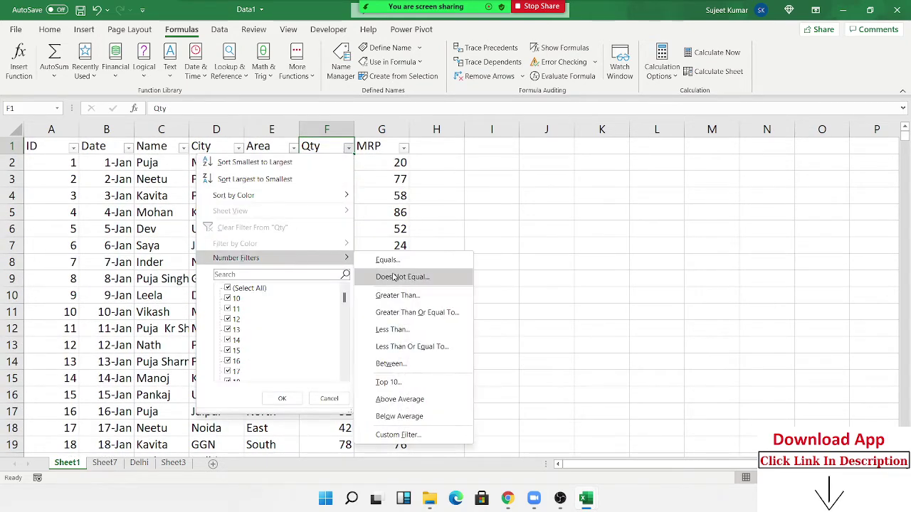
left_click(398, 383)
left_click(495, 271)
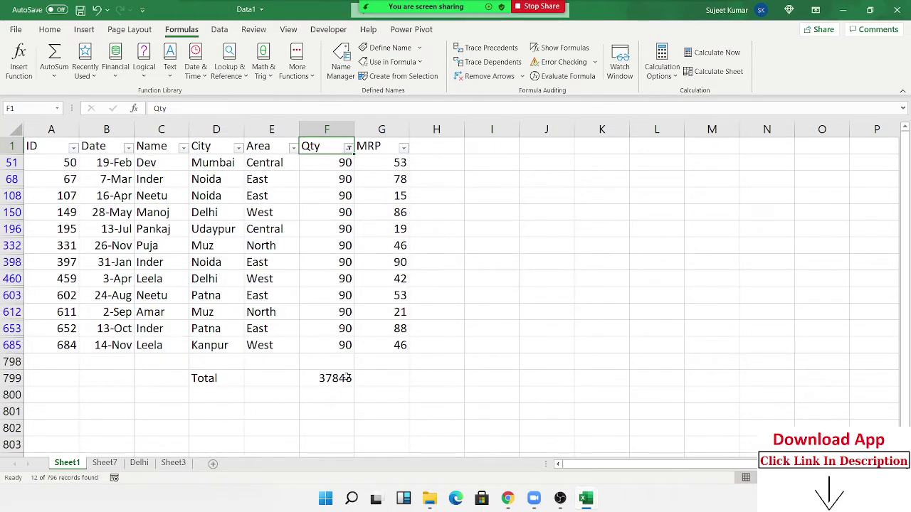
Compare the SUM formula's total in F799 with the sum of the visible filtered Qty cells.
left_click(342, 380)
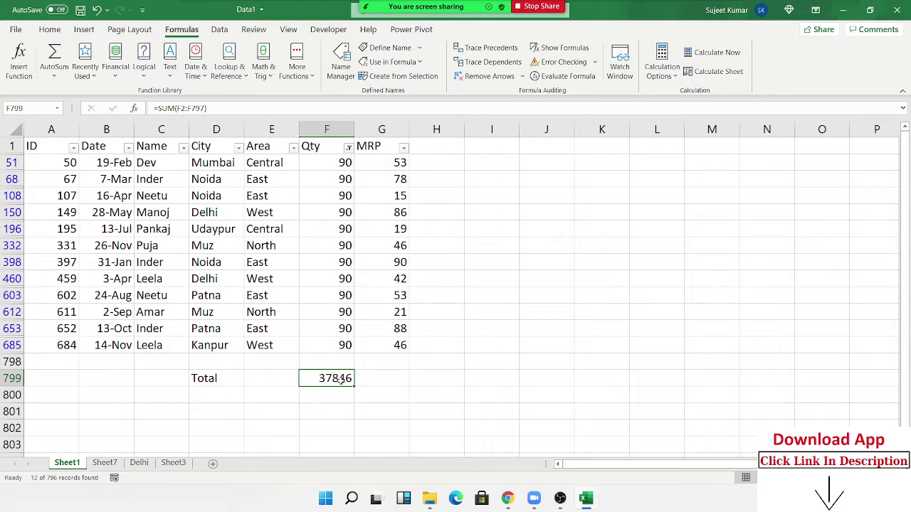
double_click(341, 380)
key("Escape")
left_click_drag(341, 349, 343, 163)
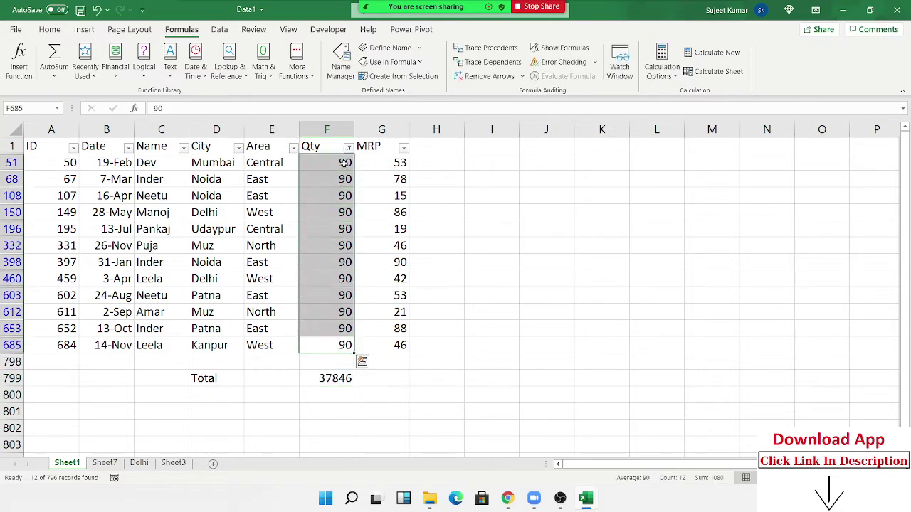
left_click(344, 379)
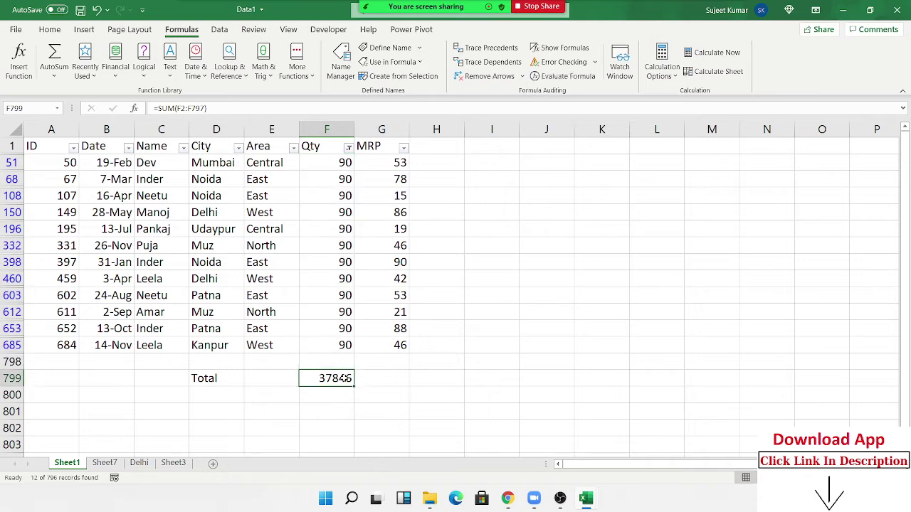
Remove the table's filtering and start a SUBTOTAL formula in cell F799 in place of the SUM formula.
key("ctrl+shift+l")
key("ctrl+Down")
key("ctrl+Up")
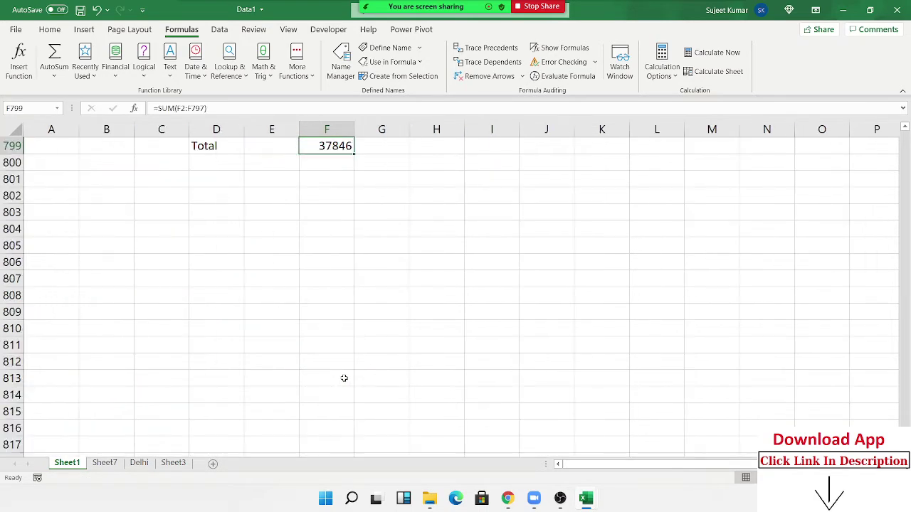
type("=")
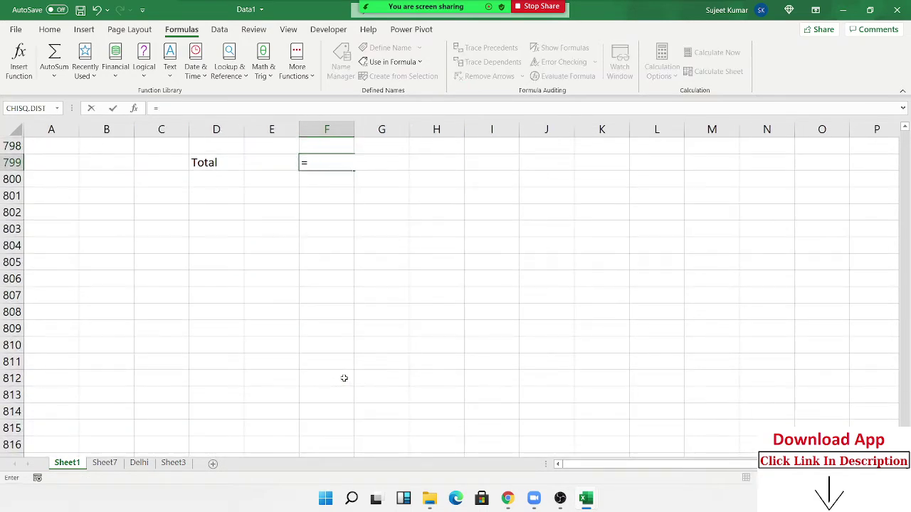
type("sum")
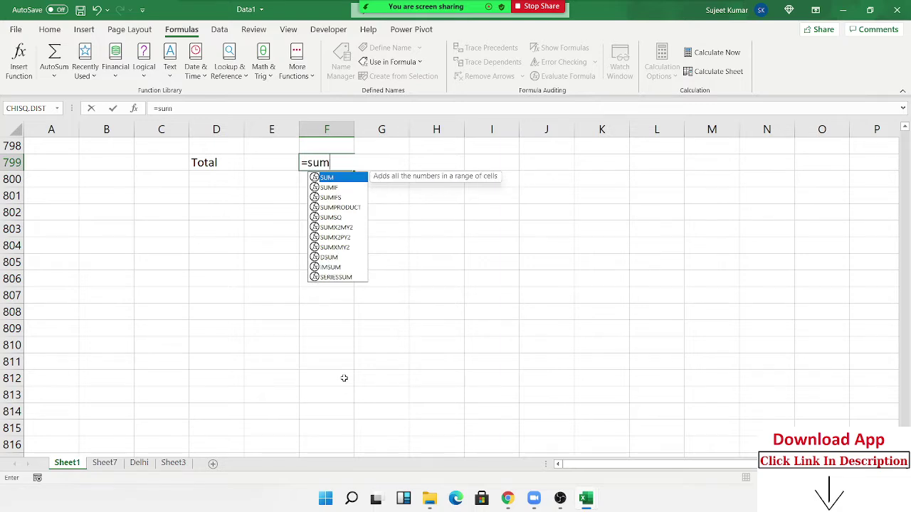
key("Down")
key("Down")
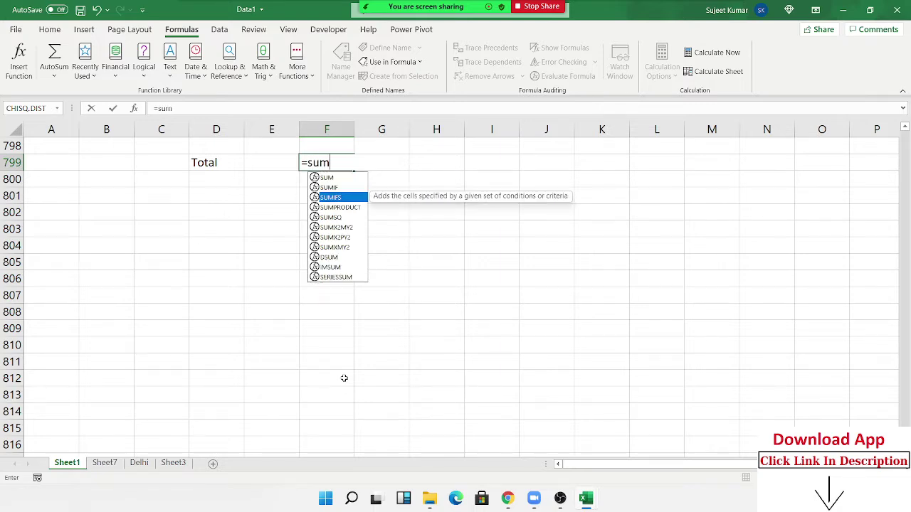
key("BackSpace")
type("b")
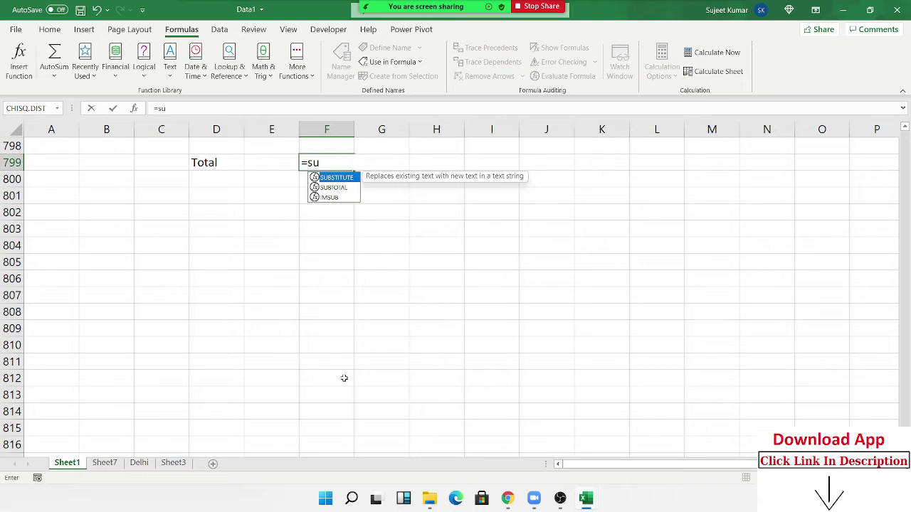
key("Down")
key("Tab")
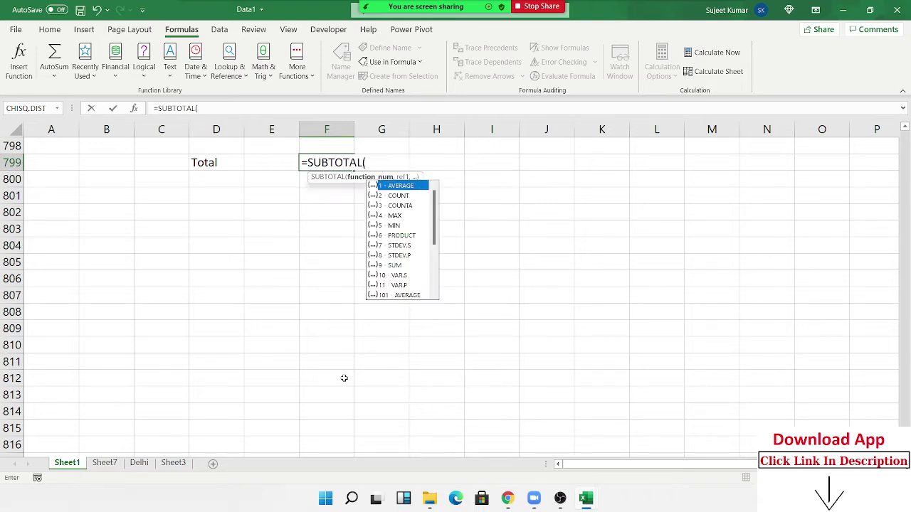
Look through SUBTOTAL's function numbers and choose 9 (SUM) as the first argument.
key("Down")
key("Down")
key("Down")
key("Up")
key("Up")
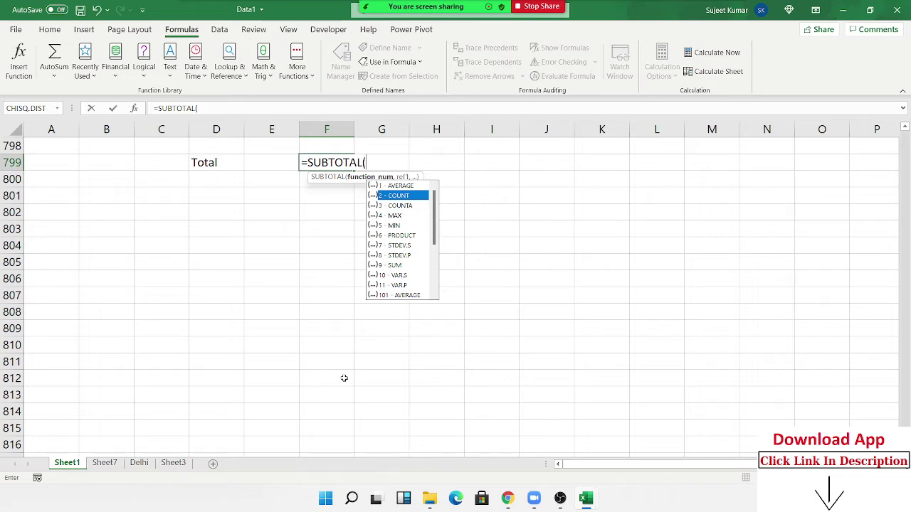
key("Down")
key("Down")
key("Down")
key("Down")
key("Down")
key("Down")
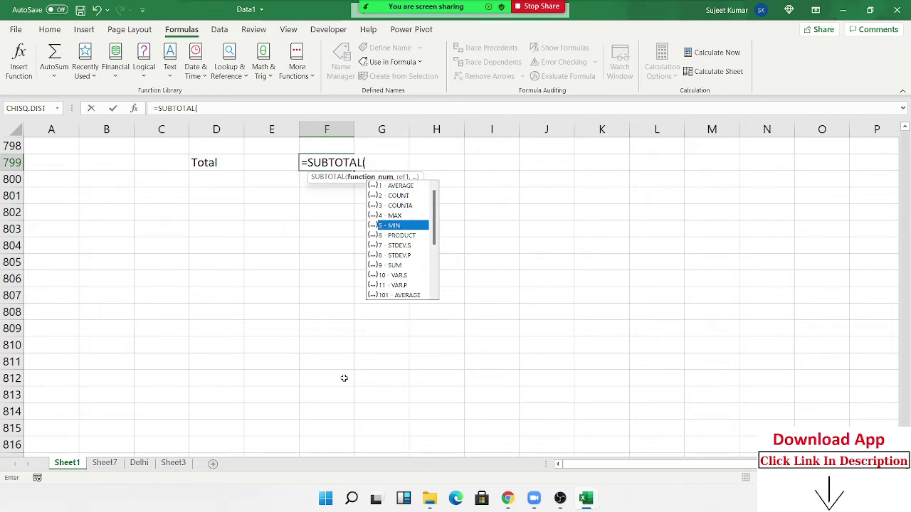
key("Down")
key("Tab")
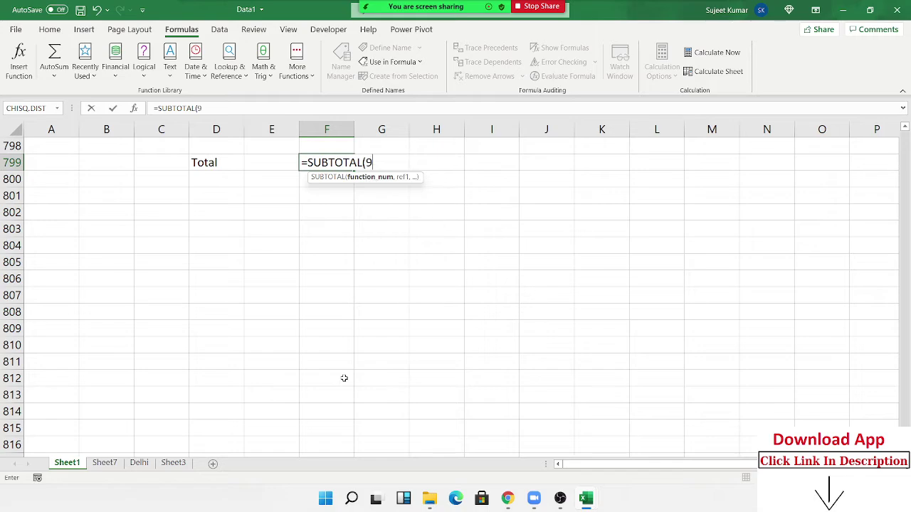
Complete the SUBTOTAL formula with the Qty range F2:F797 as its reference.
type(",")
key("Up")
key("Up")
key("Up")
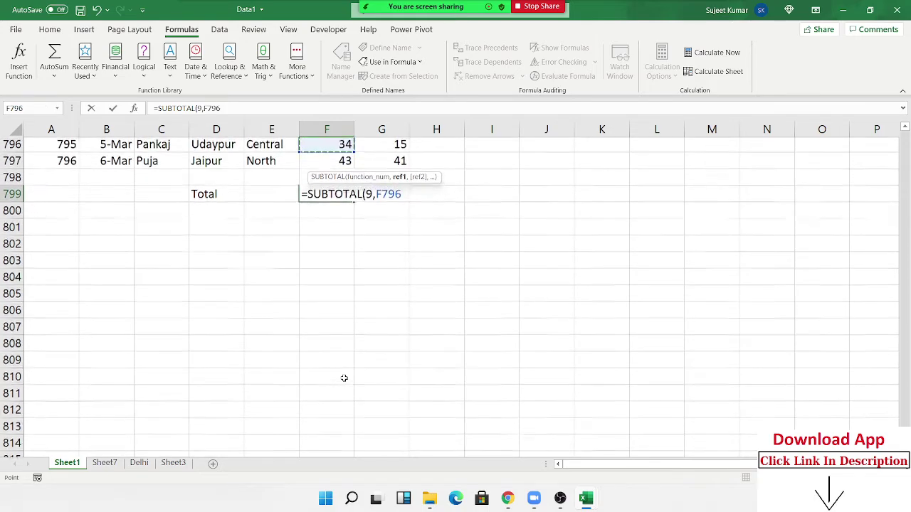
key("Down")
key("ctrl+shift+Up")
key("shift+Down")
key("Return")
Go back to the Qty header in F1 and turn filtering on again for the header row.
key("Up")
key("Up")
key("Up")
key("ctrl+Up")
key("ctrl+shift+l")
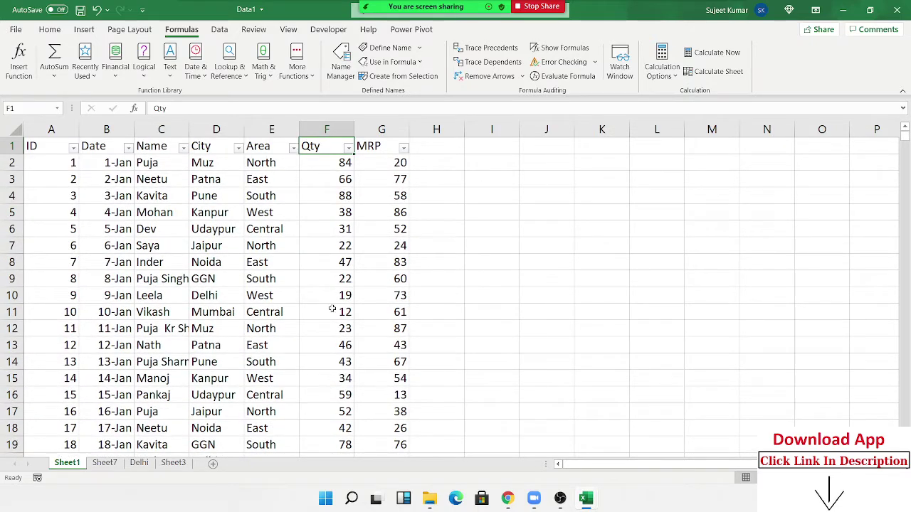
Filter the Qty column to its top 10 items.
left_click(348, 146)
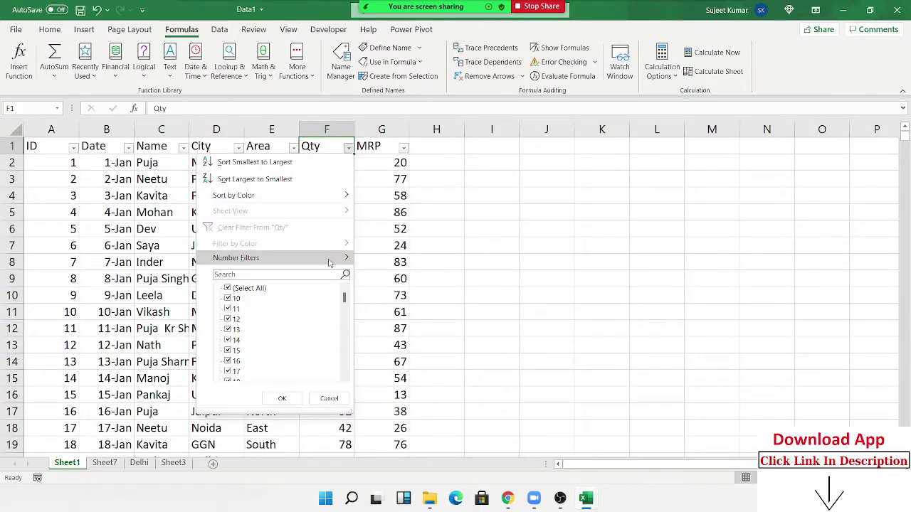
mouse_move(333, 258)
left_click(436, 382)
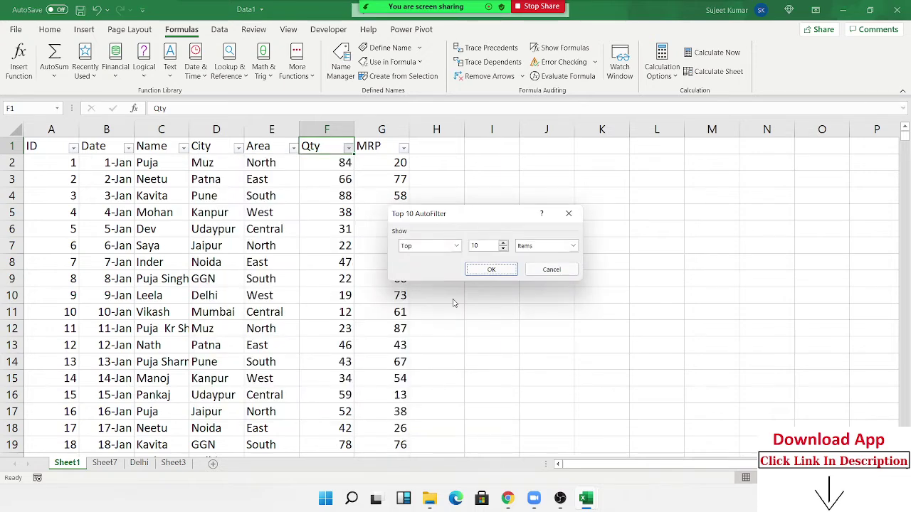
left_click(488, 266)
Compare the SUBTOTAL result in F799 with the sum of the visible Qty values.
left_click(322, 378)
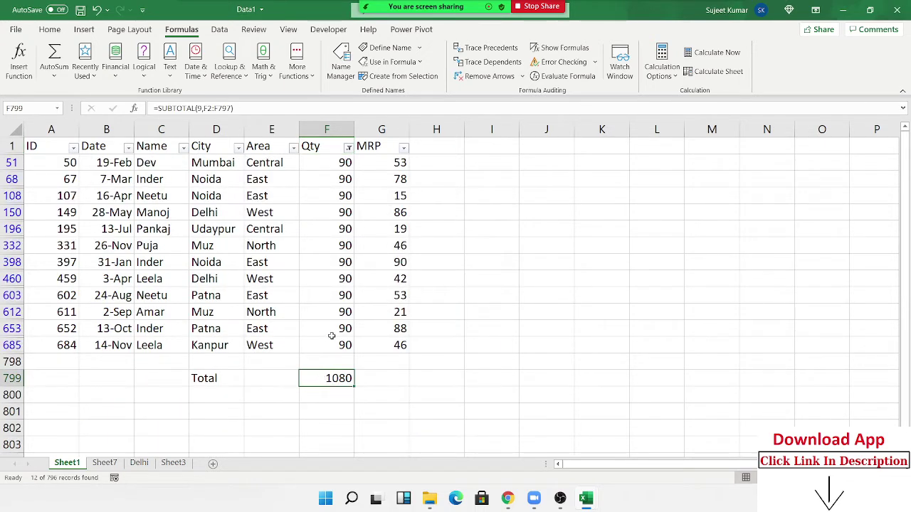
left_click_drag(331, 336, 336, 163)
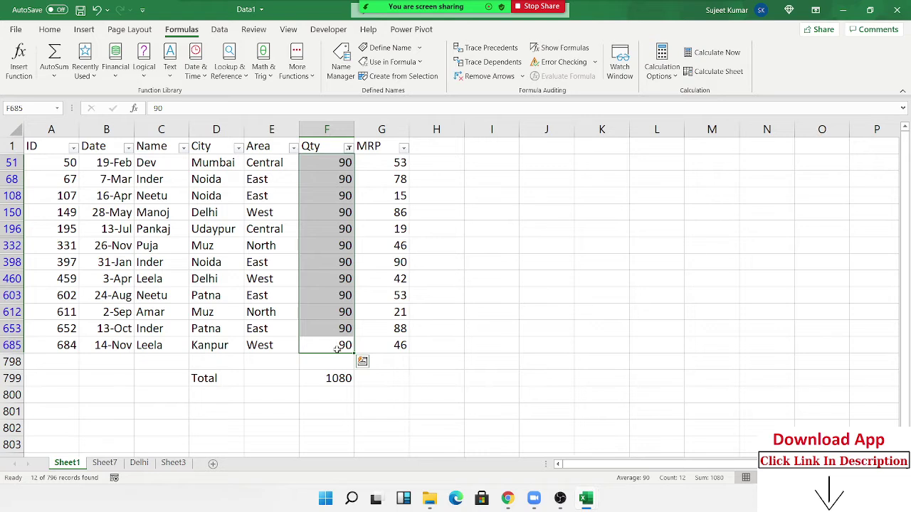
left_click(335, 377)
Replace the Qty value in F612 with the NA function and go to the total in F799.
left_click(334, 314)
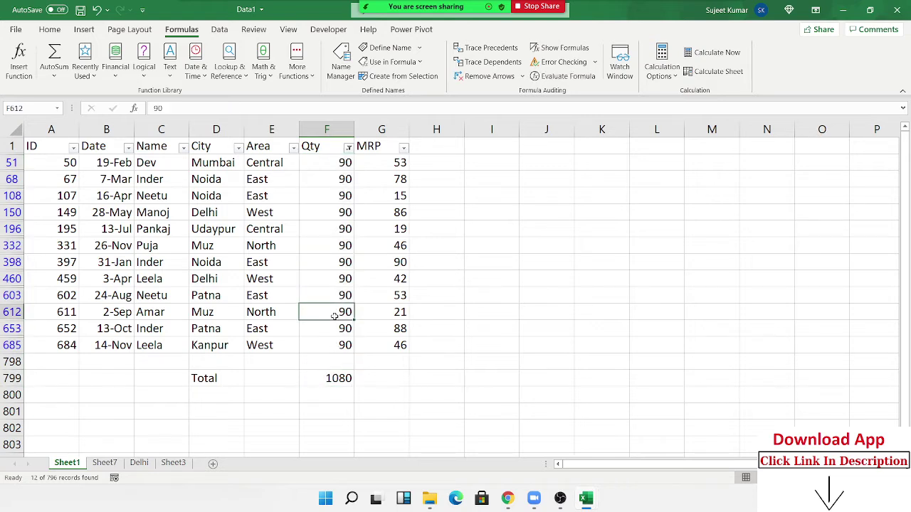
type("=")
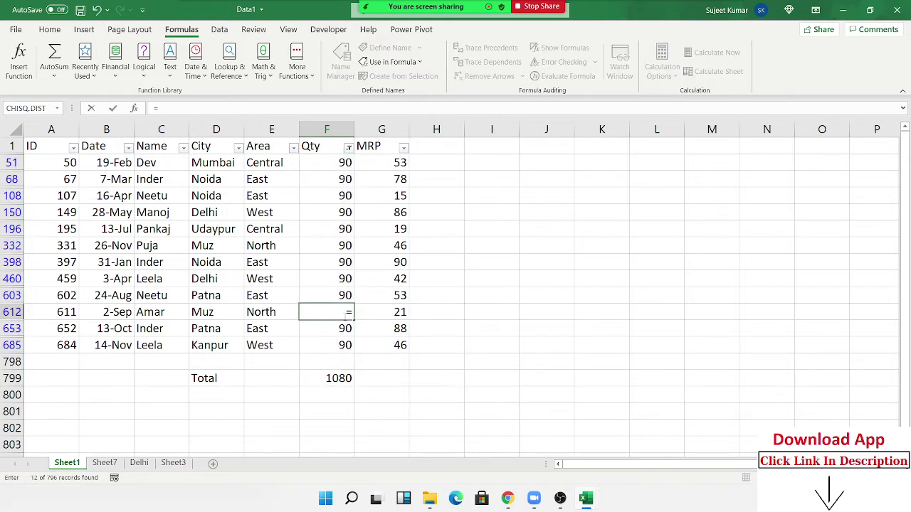
type("s")
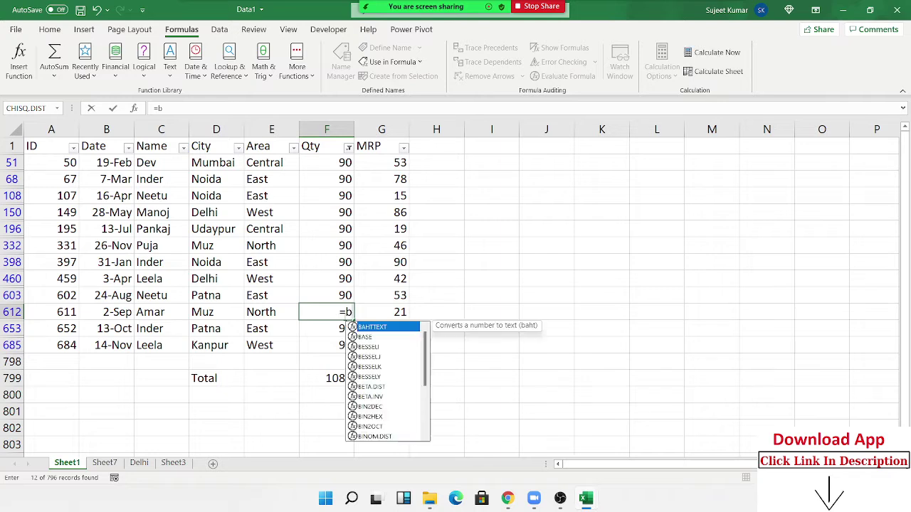
type("ub")
key("BackSpace")
key("BackSpace")
key("BackSpace")
type("na")
key("Tab")
key("Return")
key("Down")
key("Down")
key("Down")
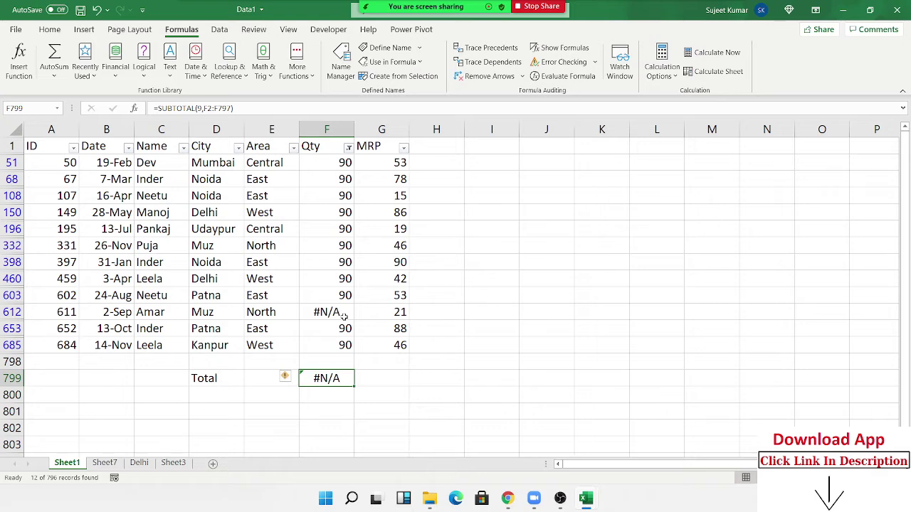
Remove the table's filtering and return to the total cell F799 below the last Qty rows.
key("ctrl+shift+l")
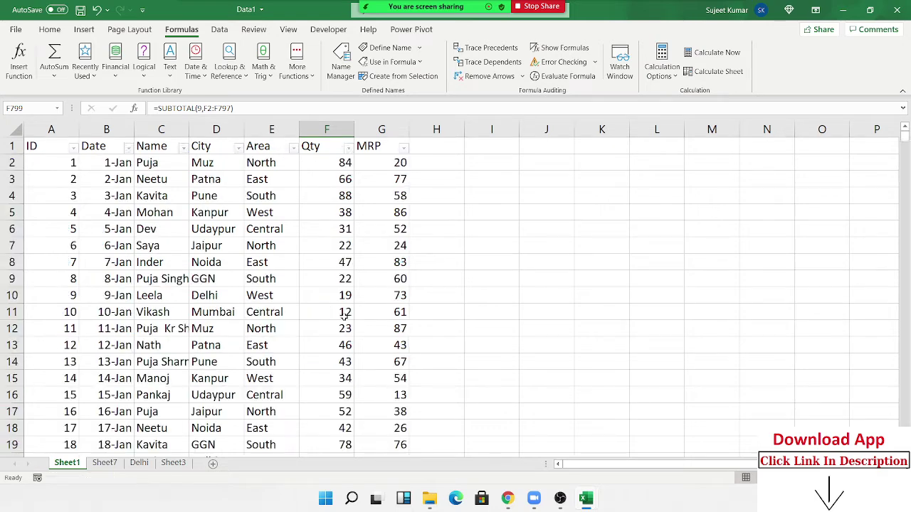
key("ctrl+Down")
key("ctrl+Up")
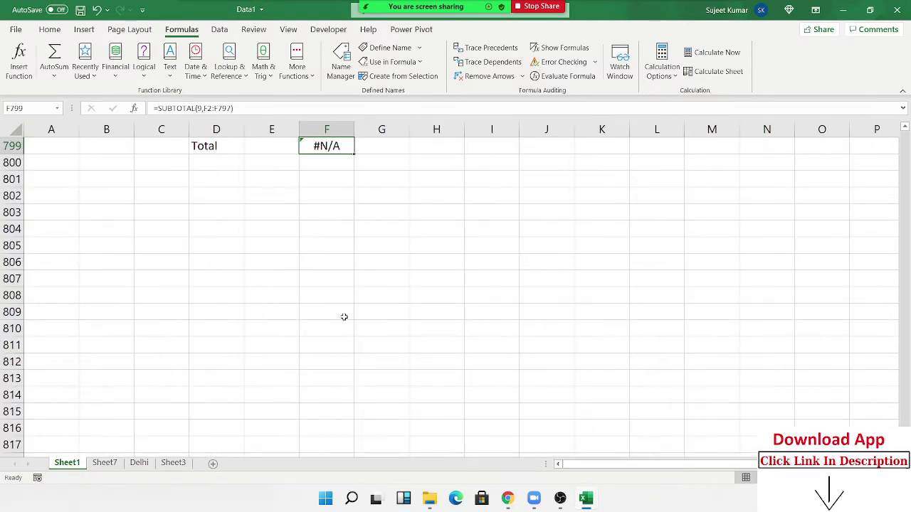
key("ctrl+Up")
key("Up")
key("Up")
key("Up")
key("Up")
key("Up")
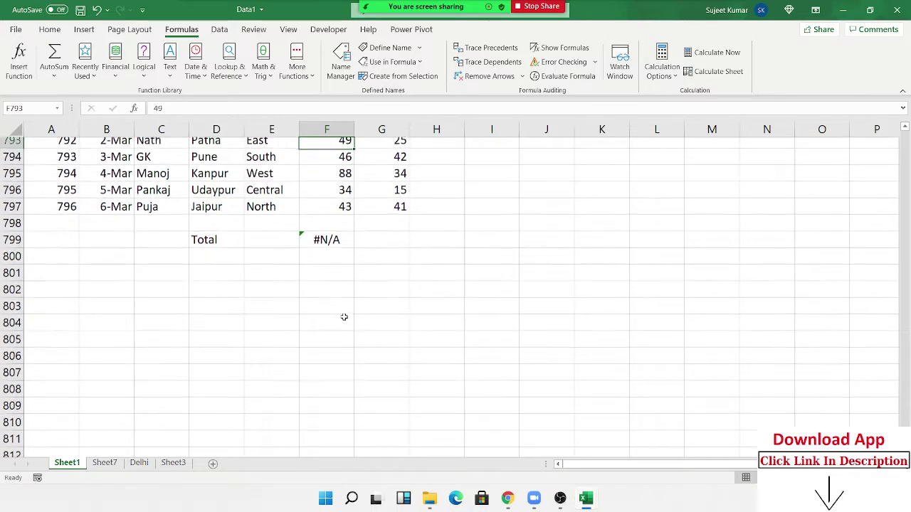
key("Down")
key("Down")
key("Down")
key("Down")
key("Down")
key("Down")
key("Down")
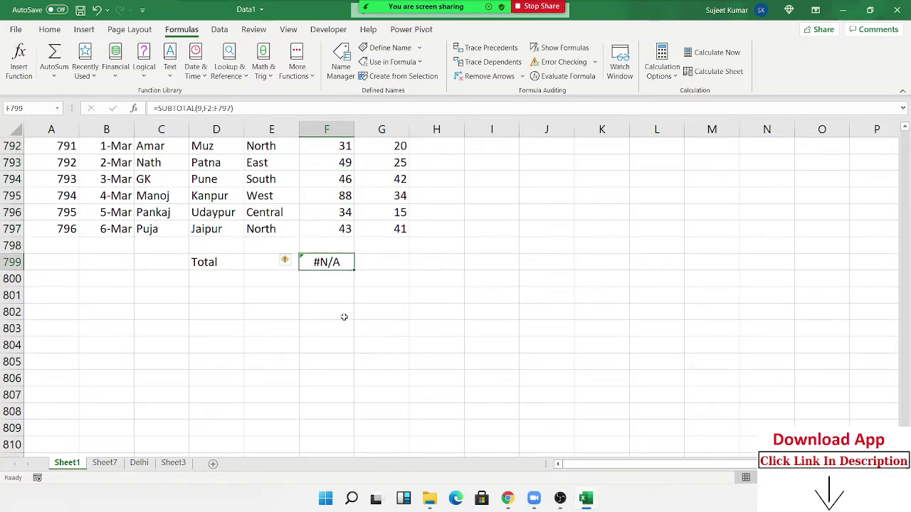
Start an AGGREGATE formula in F799 in place of SUBTOTAL, with 9 (SUM) as the function number.
type("=ag")
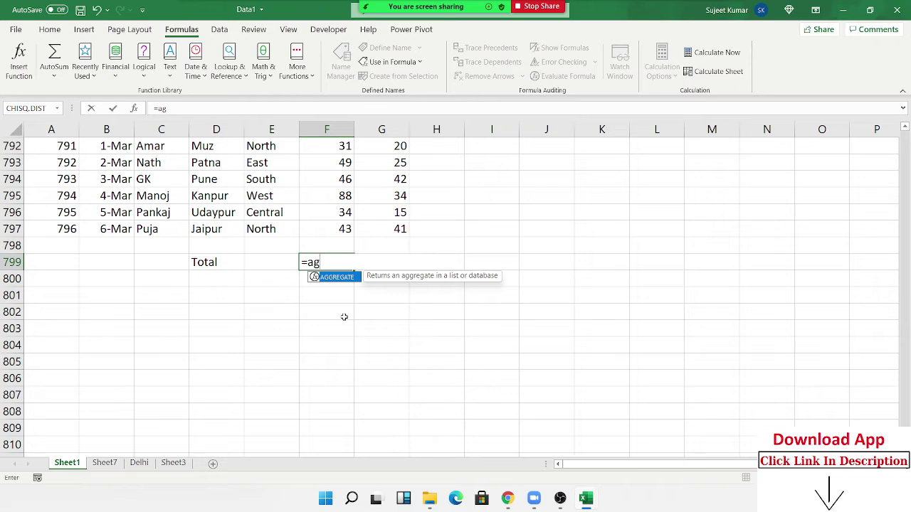
key("Tab")
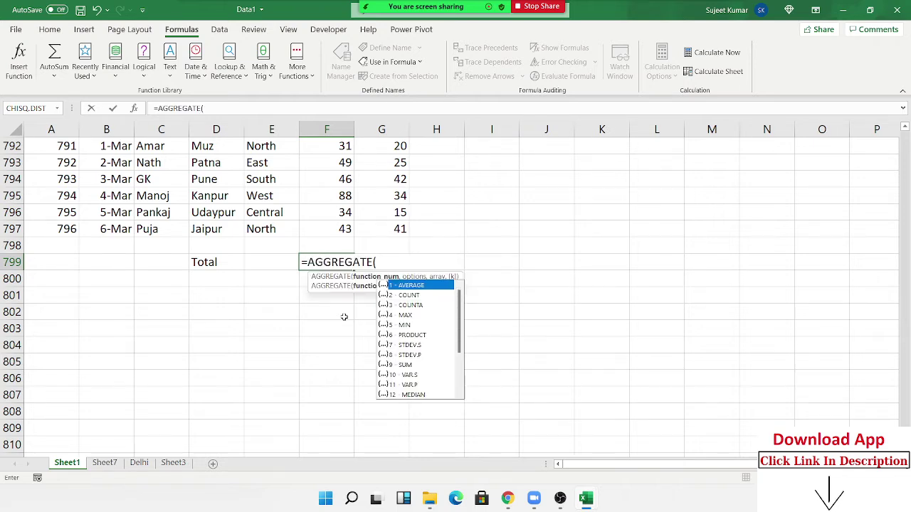
key("Down")
key("Down")
key("Down")
key("Down")
key("Down")
key("Down")
key("Down")
key("Down")
key("Tab")
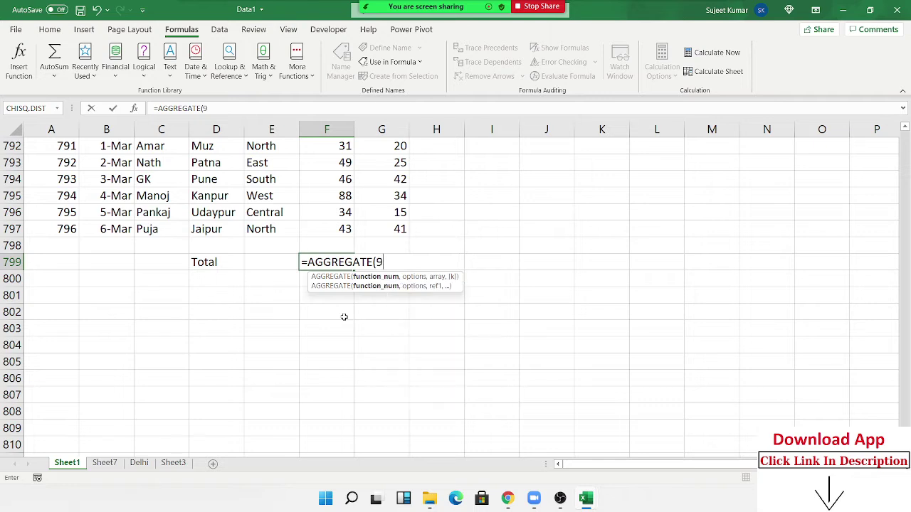
Look through AGGREGATE's ignore options and choose 7 (Ignore hidden rows and error values) as the second argument.
type(",")
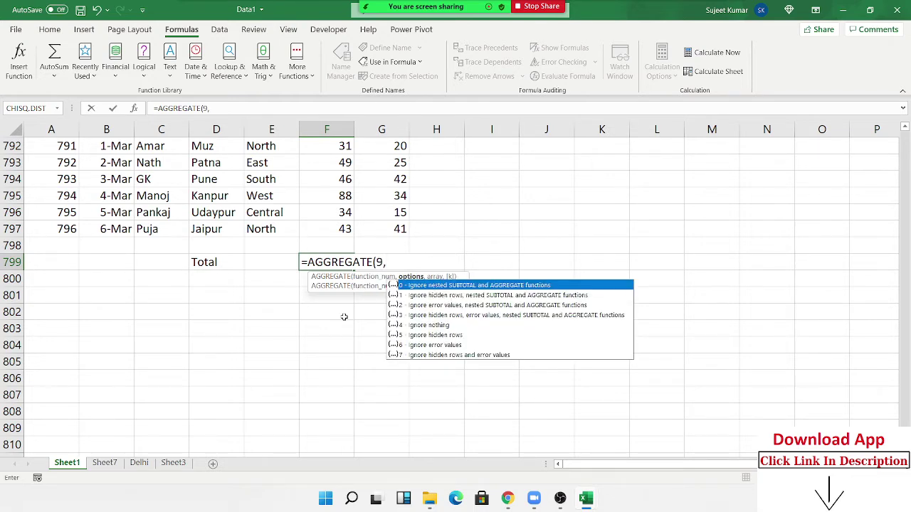
key("Down")
key("Down")
key("Down")
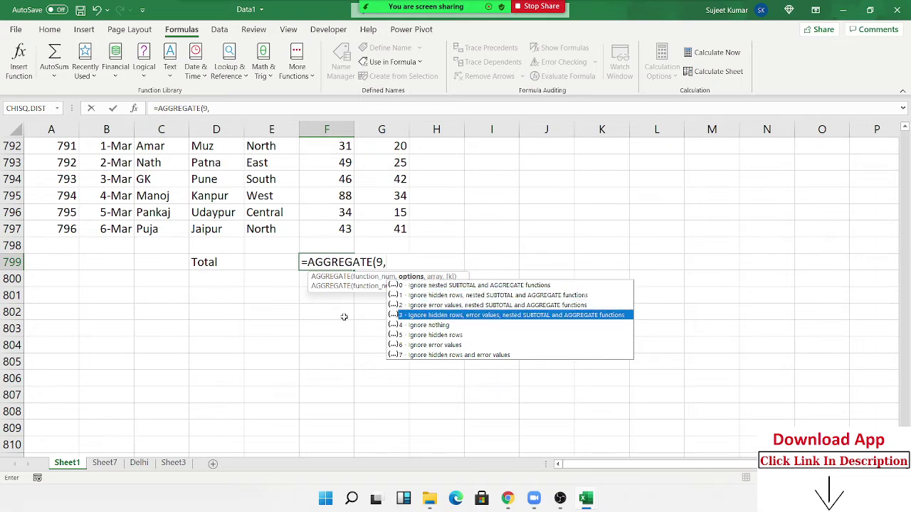
key("Up")
key("Down")
key("Down")
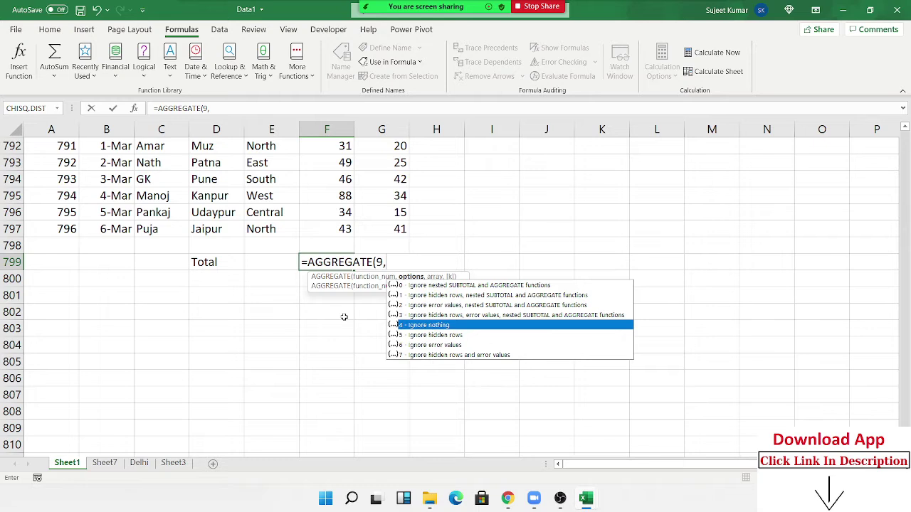
key("Down")
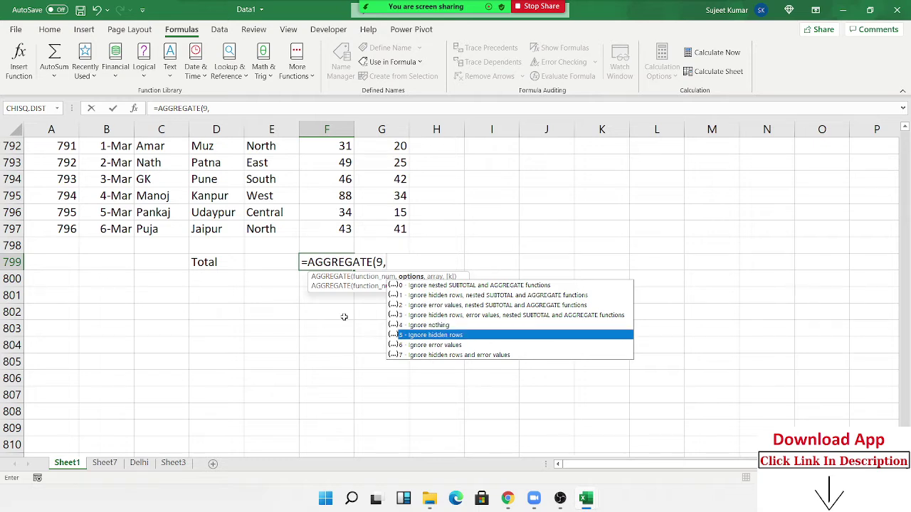
key("Down")
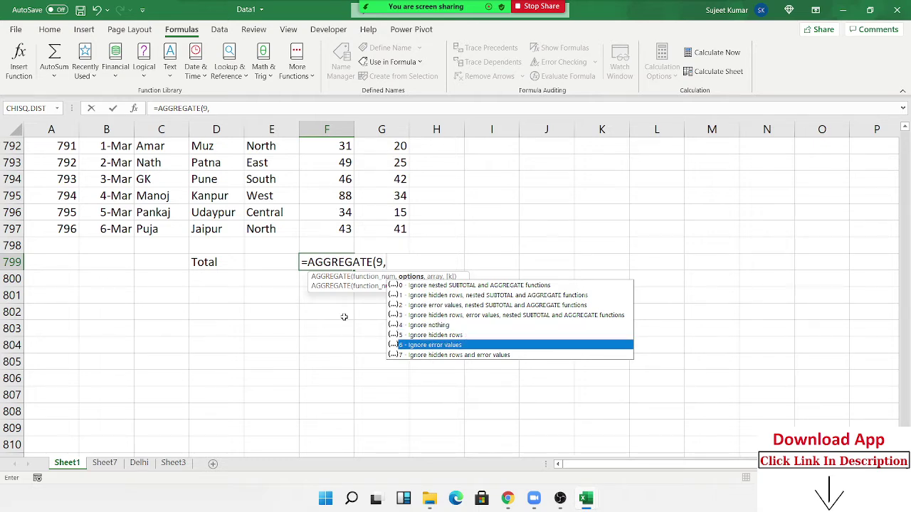
key("Down")
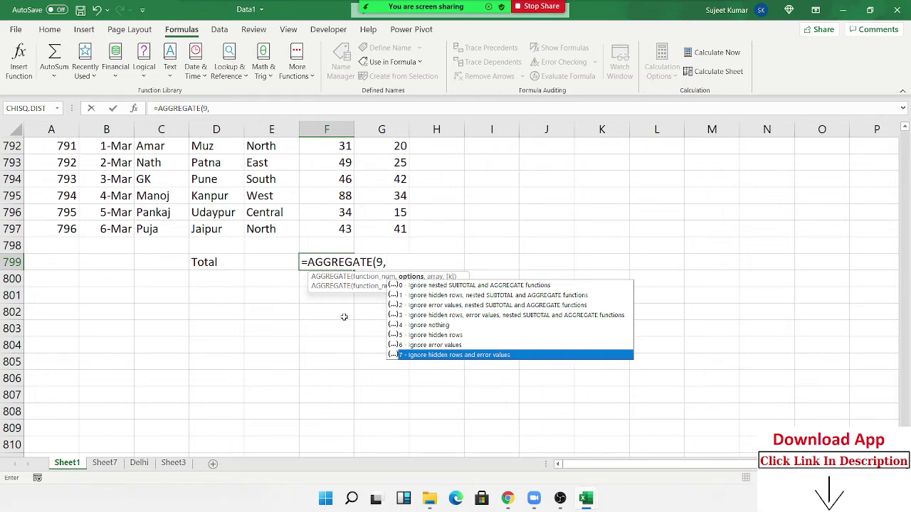
key("Tab")
type(",")
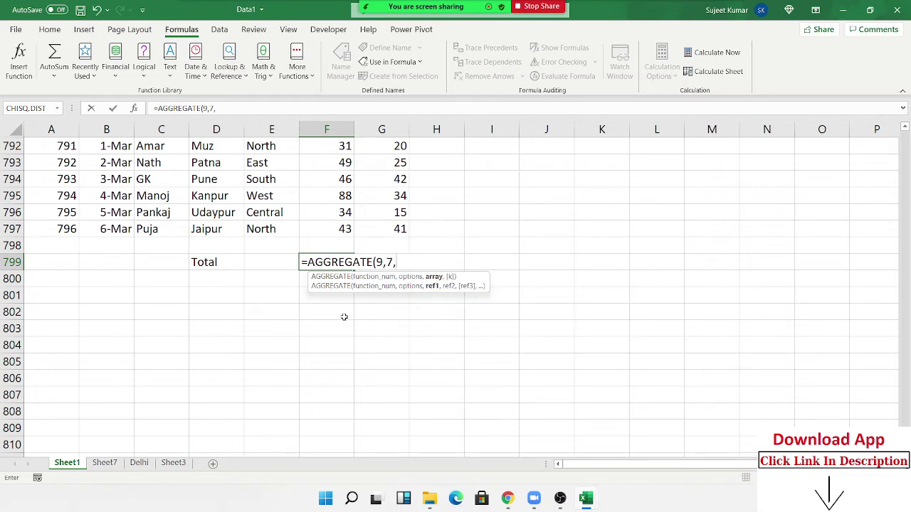
Complete the AGGREGATE formula with the Qty range F2:F797 and reselect the total cell F799.
key("Up")
key("Up")
key("ctrl+shift+Up")
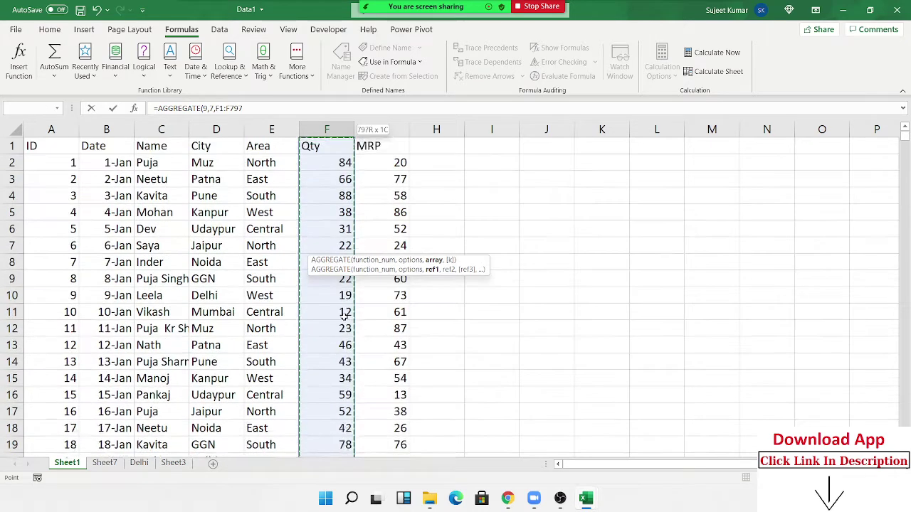
key("Return")
key("Up")
key("Up")
key("Down")
key("Left")
key("Right")
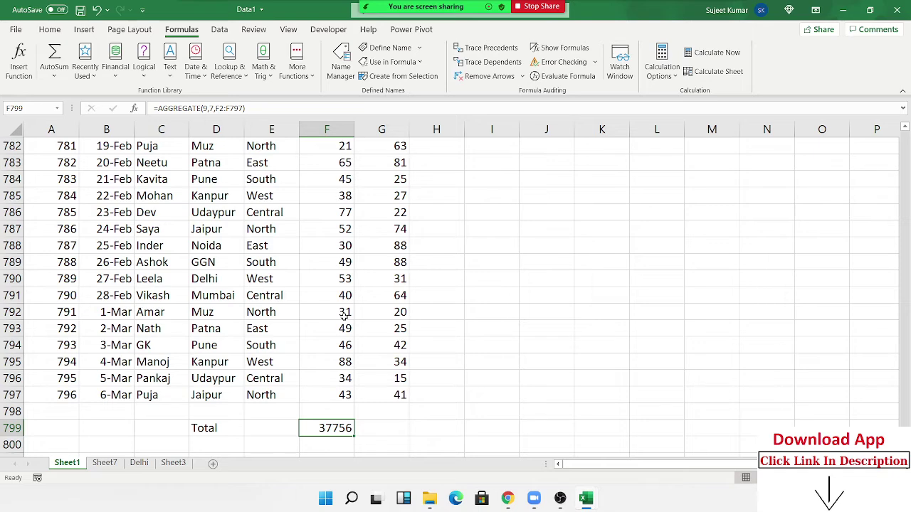
Turn filtering on again from the Qty header and try to filter Qty to its top 10 items.
key("ctrl+Up")
key("ctrl+shift+l")
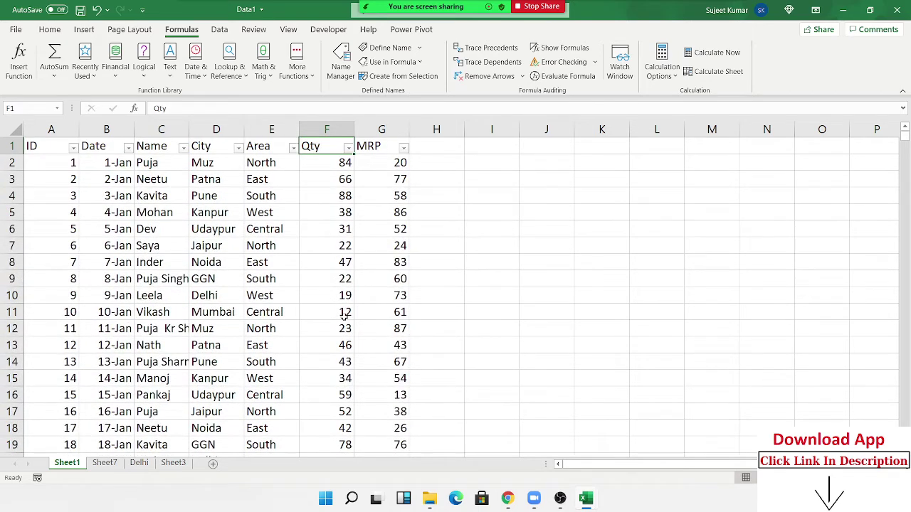
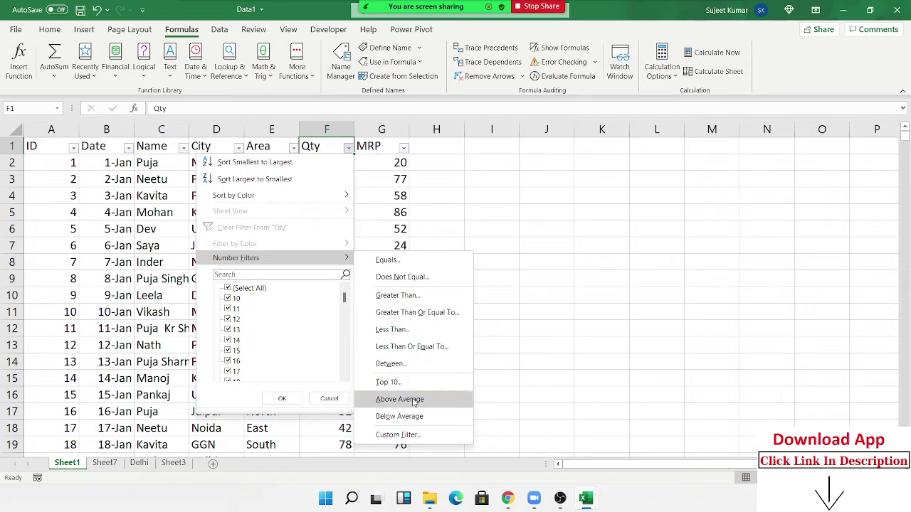
left_click(414, 384)
left_click(491, 270)
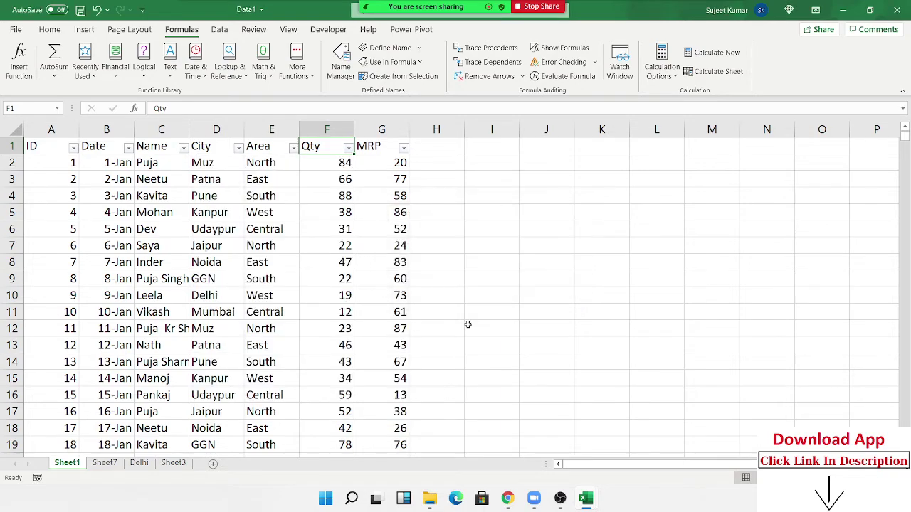
scroll(342, 251, "down", 10)
scroll(348, 335, "up", 10)
Try the Top 10 filter on Qty again and check the column down to its total.
left_click(348, 147)
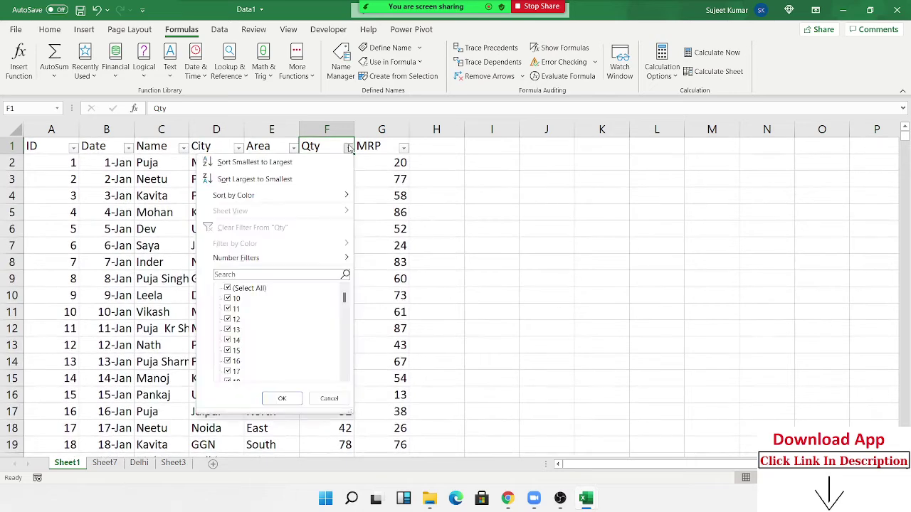
mouse_move(328, 258)
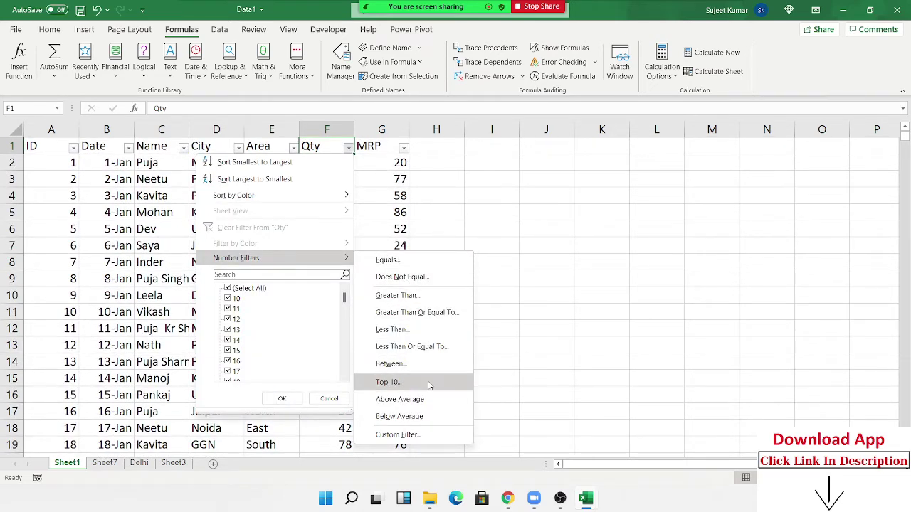
left_click(429, 381)
left_click(489, 272)
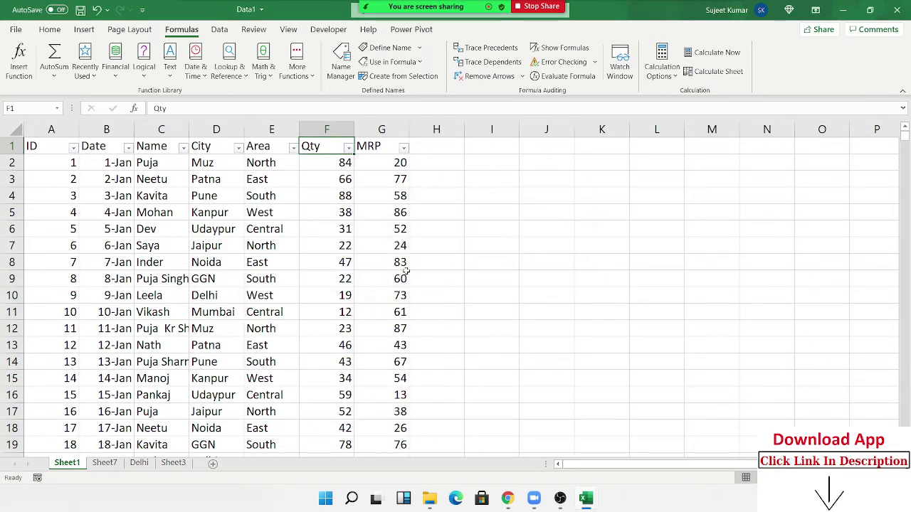
key("ctrl+Down")
key("ctrl+Up")
key("ctrl+Down")
key("ctrl+Down")
key("Up")
key("ctrl+Up")
key("ctrl+Up")
Try once more to show only the top 10 items of the Qty column.
left_click(349, 148)
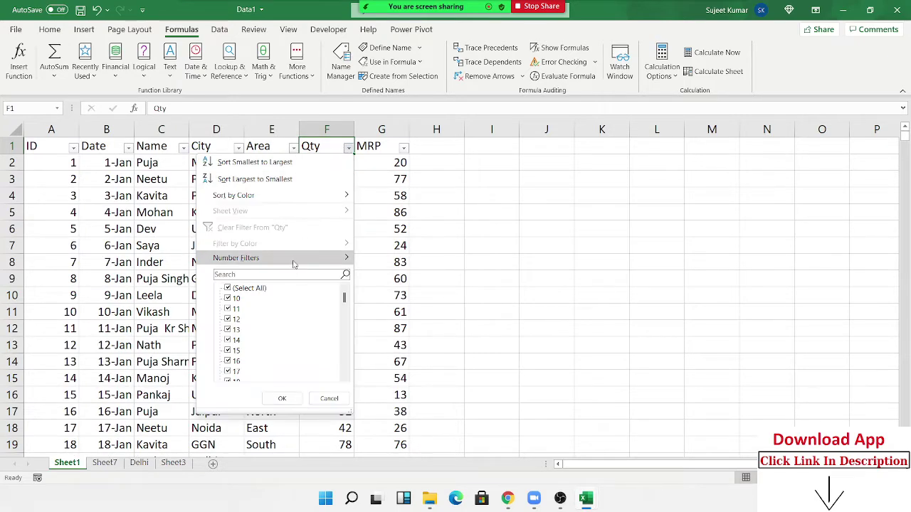
mouse_move(295, 259)
left_click(387, 382)
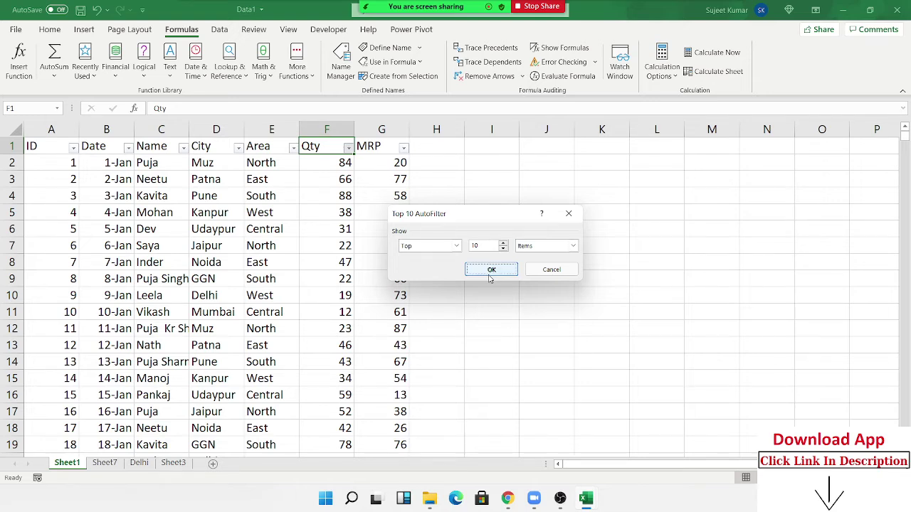
left_click(490, 270)
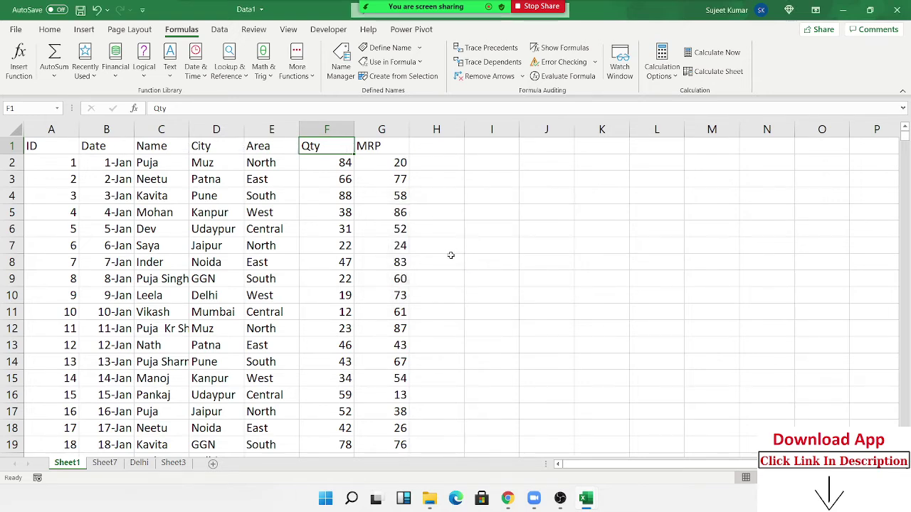
left_click(499, 242)
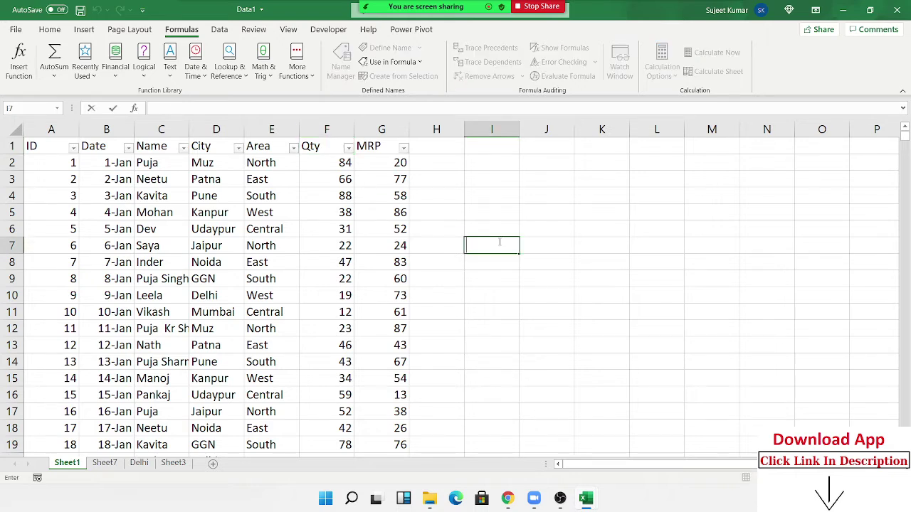
type("=")
key("Escape")
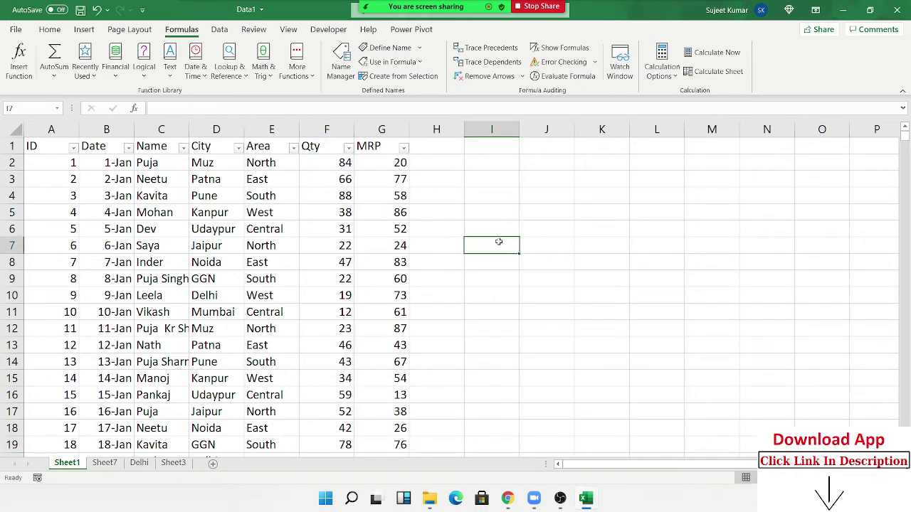
Attempt the Top 10 number filter on the Qty column again.
left_click(349, 152)
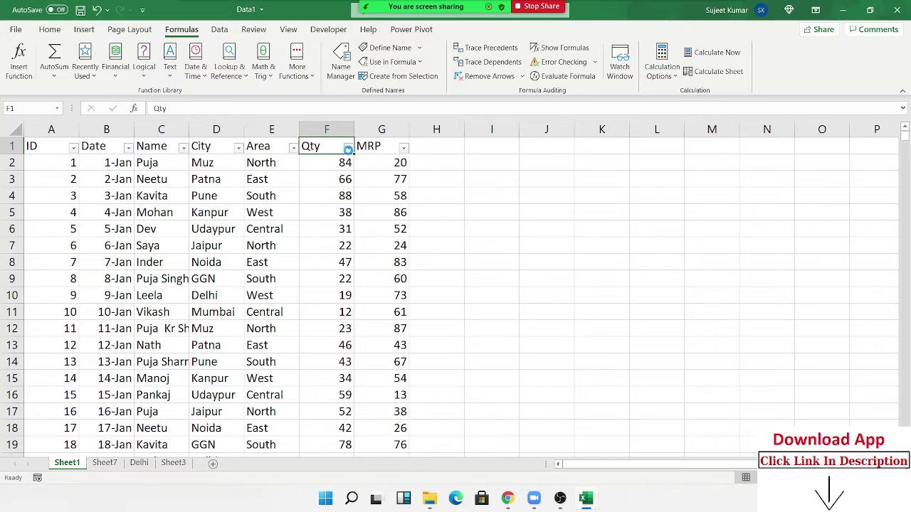
left_click(349, 149)
mouse_move(299, 257)
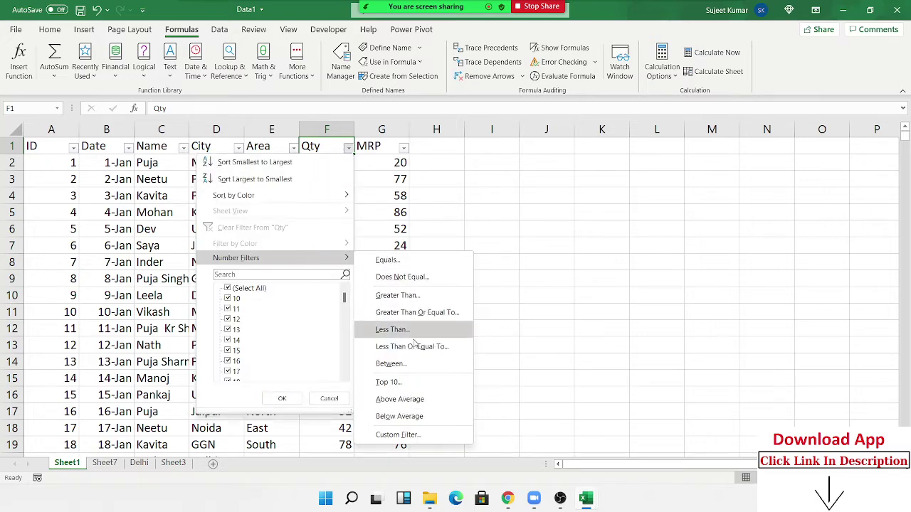
left_click(389, 383)
left_click(491, 268)
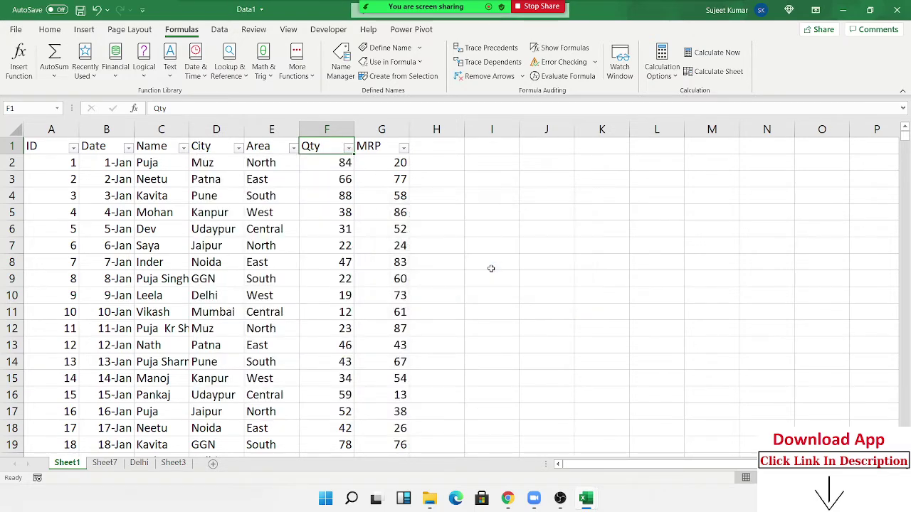
Filter the MRP column to show only its top 10 items.
left_click(404, 148)
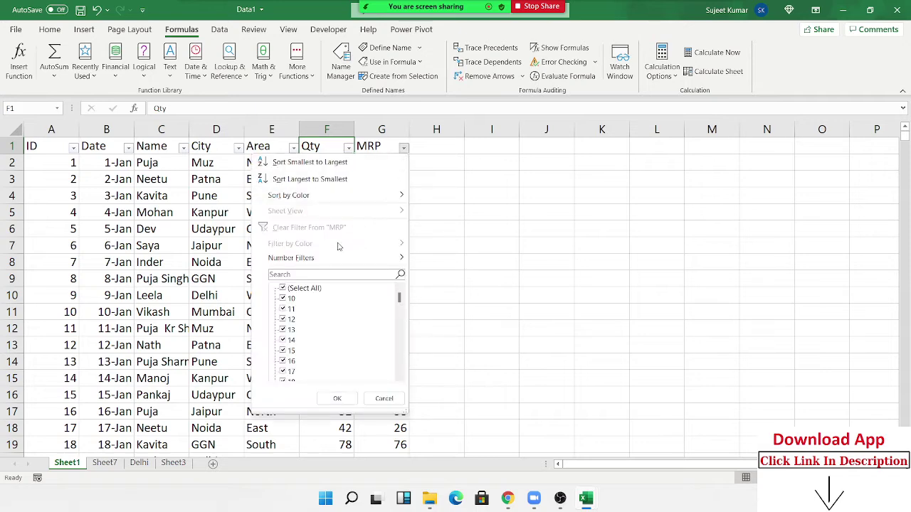
mouse_move(334, 258)
left_click(449, 392)
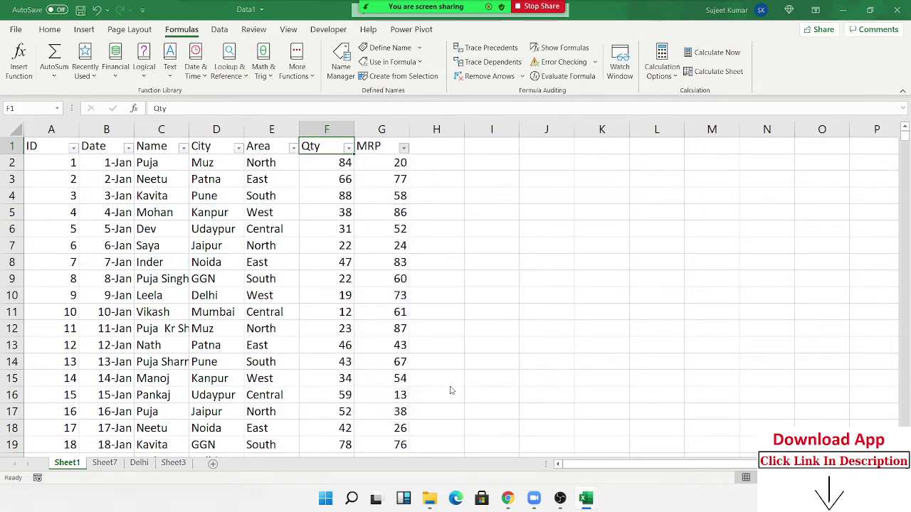
left_click(490, 268)
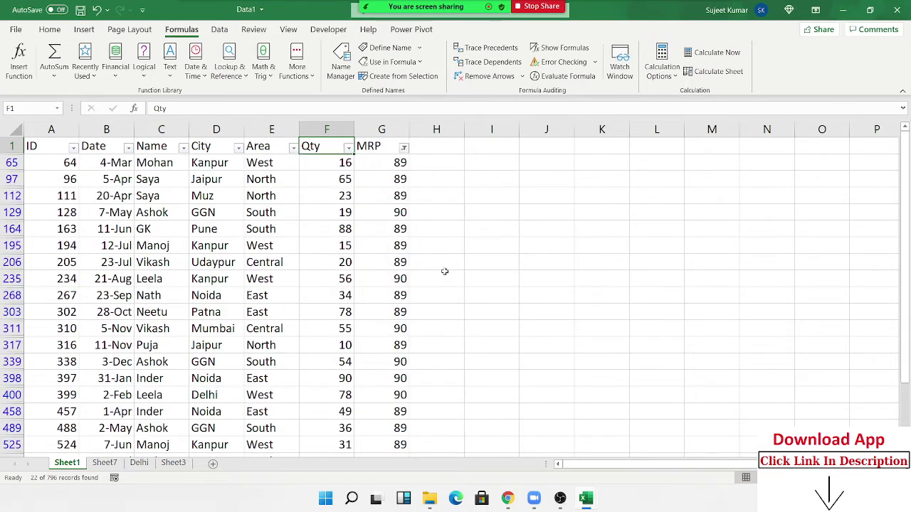
Examine the AGGREGATE formula in total cell F799 under the MRP filter.
scroll(470, 271, "down", 3)
left_click(324, 392)
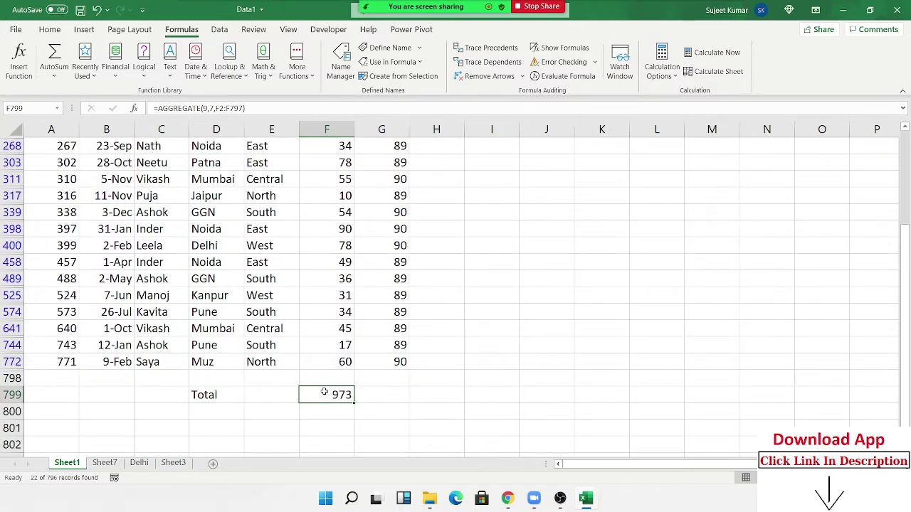
double_click(326, 394)
key("Escape")
Switch to the Book2 workbook and enter 85, 36, 36 and 63 in cells E2:E5.
key("ctrl+Tab")
left_click(325, 165)
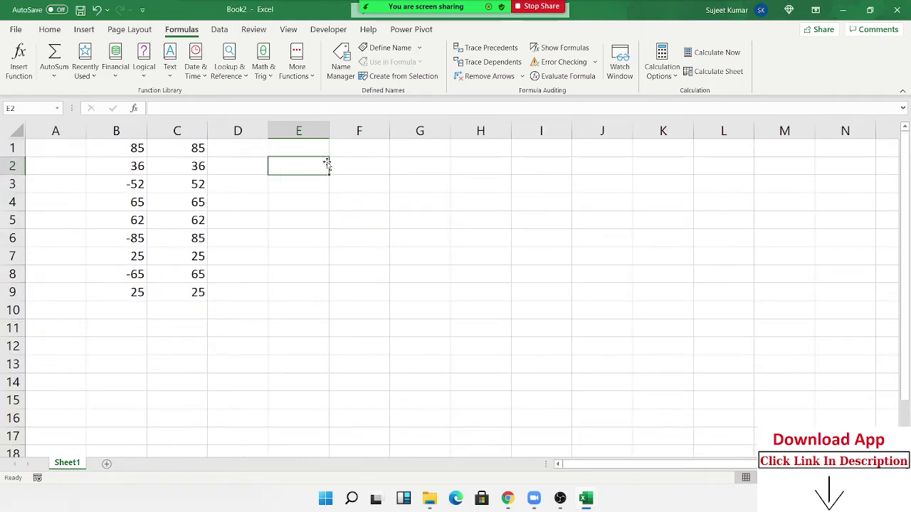
type("85")
key("Return")
type("36")
key("Return")
type("36")
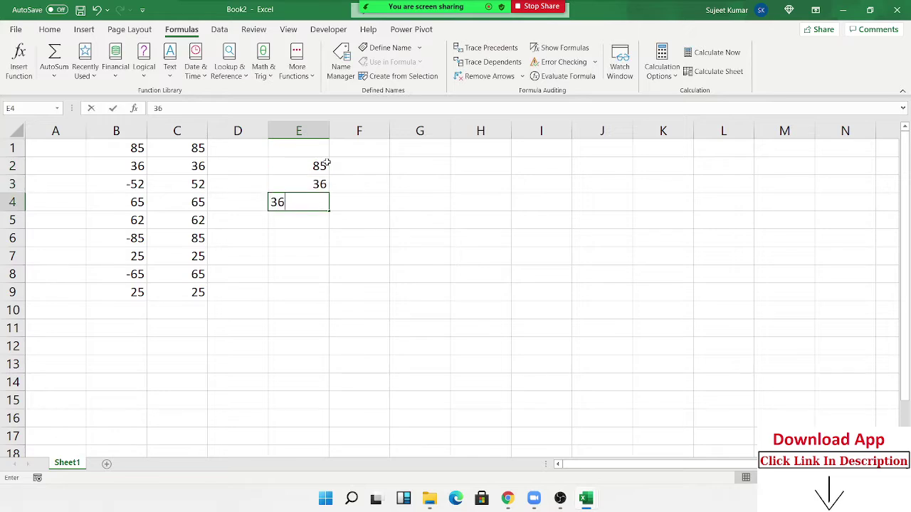
key("Return")
type("63")
key("Return")
Produce an #N/A error in E6 with the NA function and enter 25, 63 and 36 in E7:E9.
type("=nac")
key("BackSpace")
key("Tab")
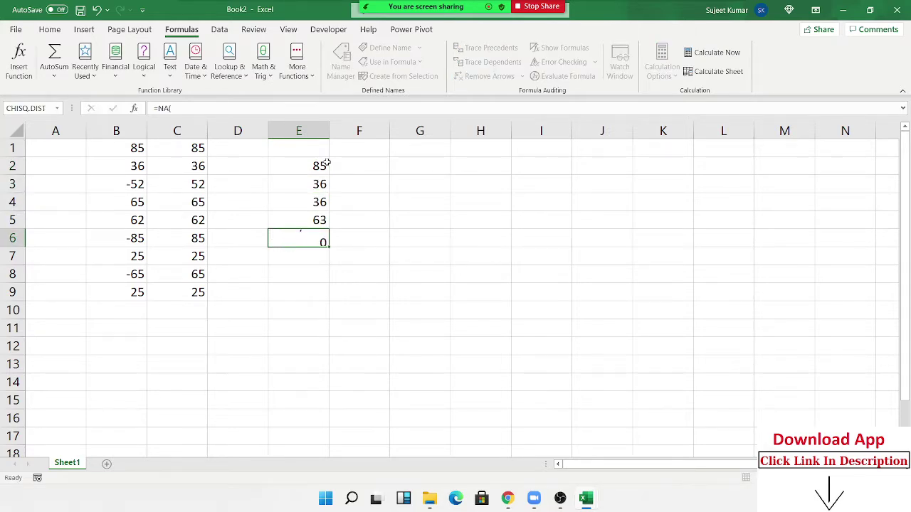
key("Return")
type("25")
key("Return")
type("63")
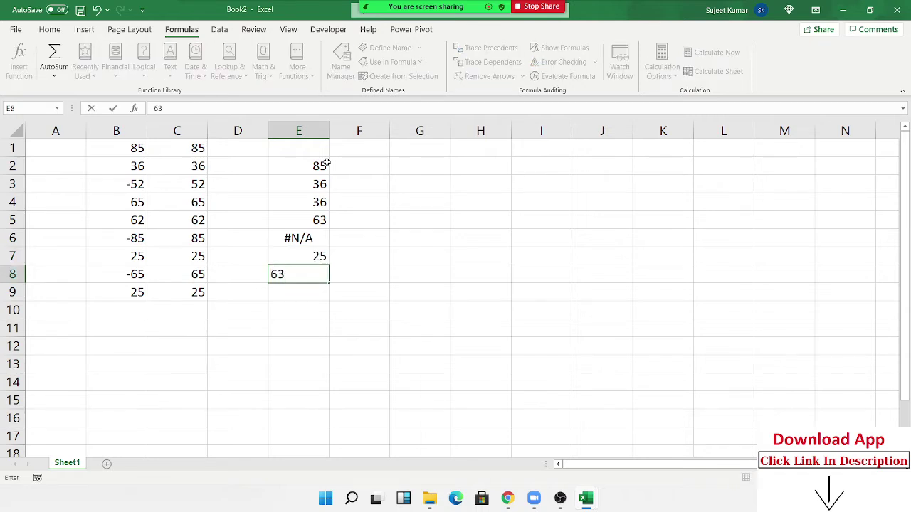
key("Return")
type("36")
key("Return")
Enter an IFERROR formula in F2 that returns the value of E2, or 0 if it is an error.
left_click(320, 166)
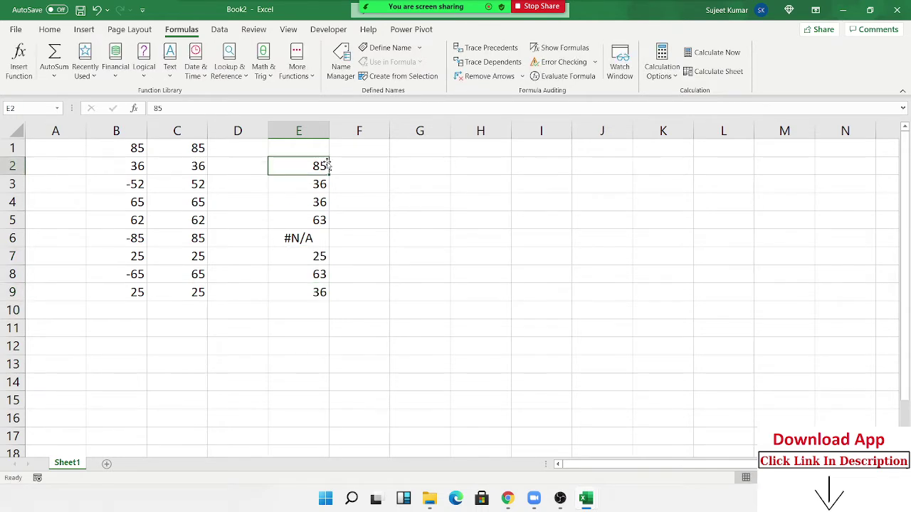
key("Right")
type("=")
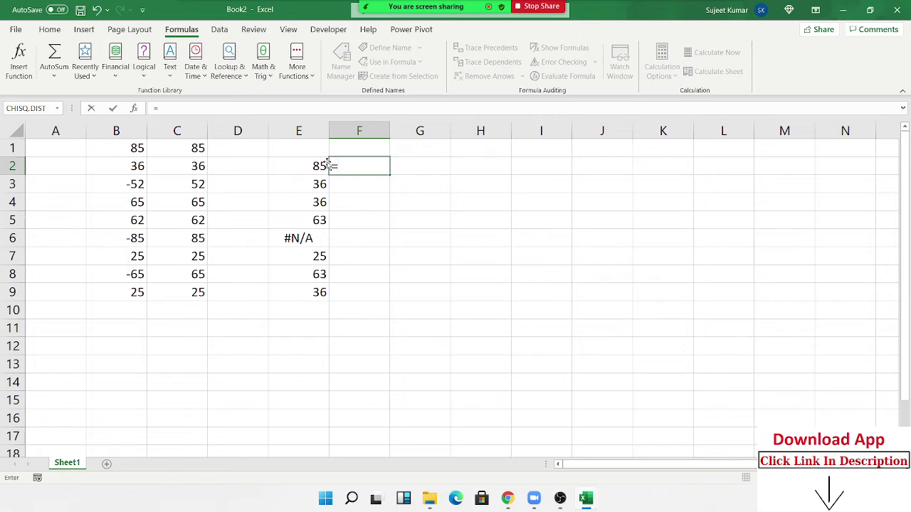
type("if")
key("Tab")
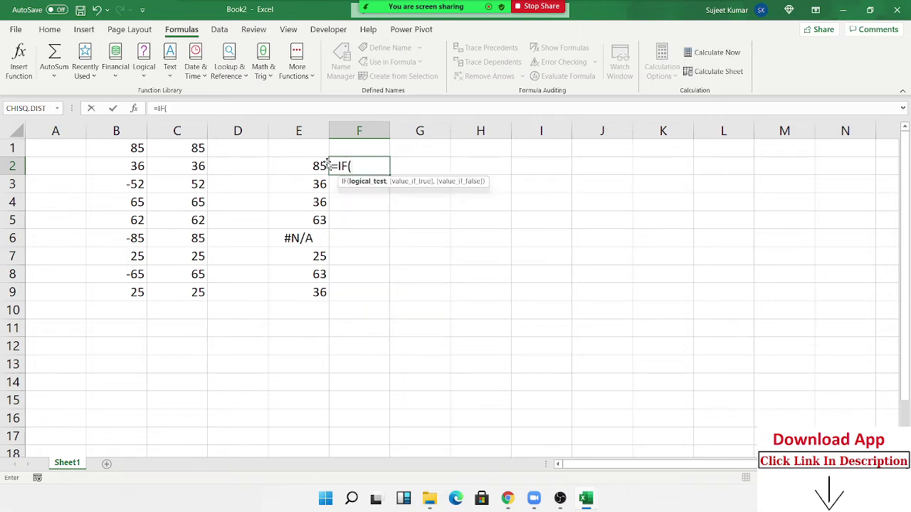
key("BackSpace")
key("Down")
key("Tab")
left_click(328, 162)
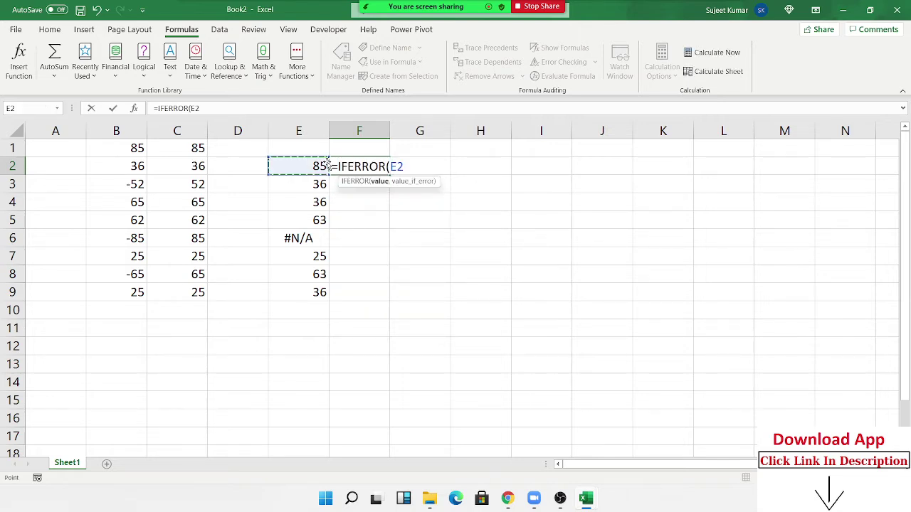
type(",.")
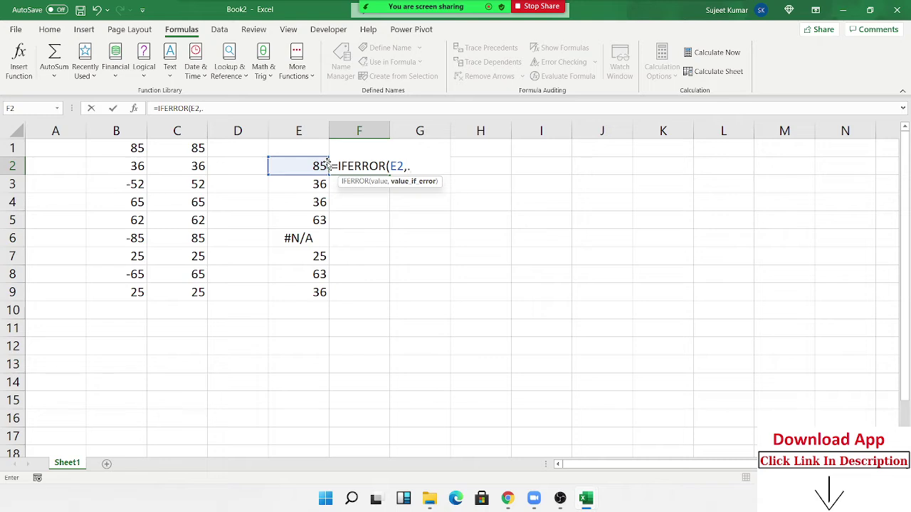
type("0")
key("Return")
Fill the IFERROR formula from F2 down to F9.
key("Down")
key("Down")
key("Down")
key("Down")
key("Down")
key("Down")
key("ctrl+shift+Up")
key("ctrl+d")
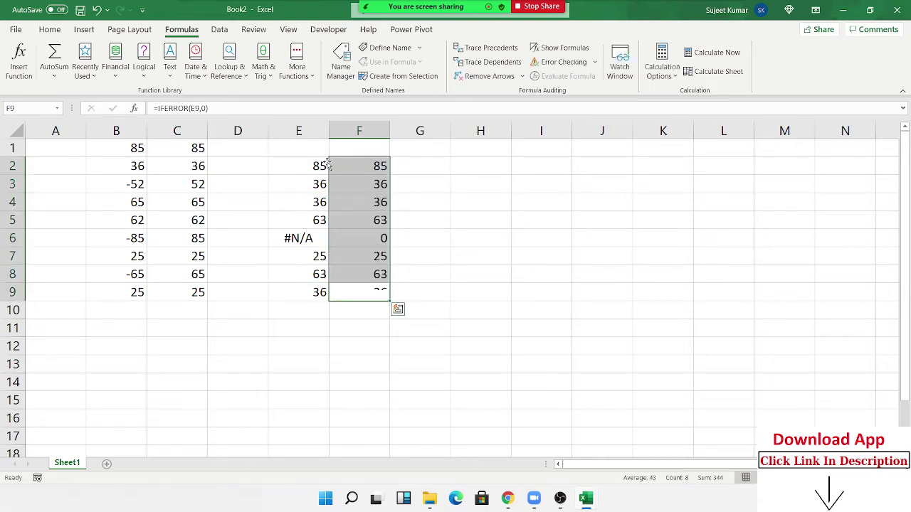
Total the error-free values F2:F9 with a SUM formula in F10.
key("Up")
key("Down")
key("Down")
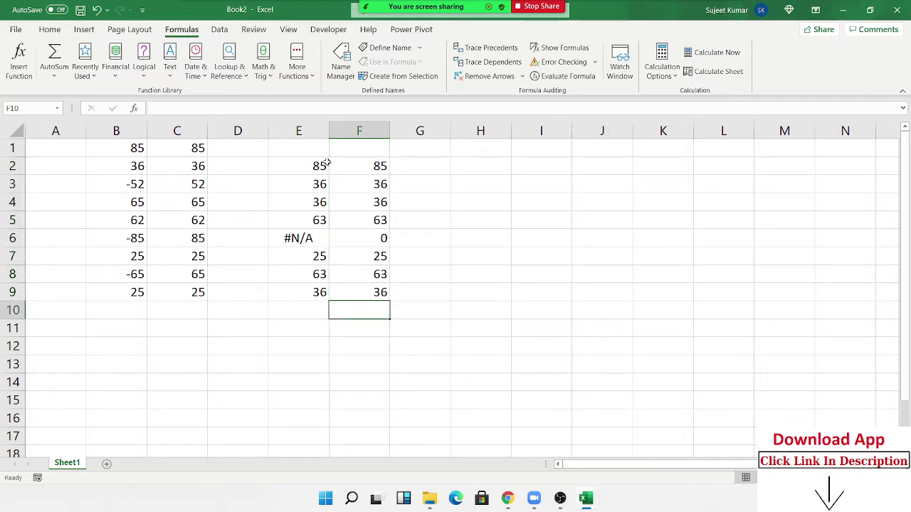
type("=sum(")
key("Up")
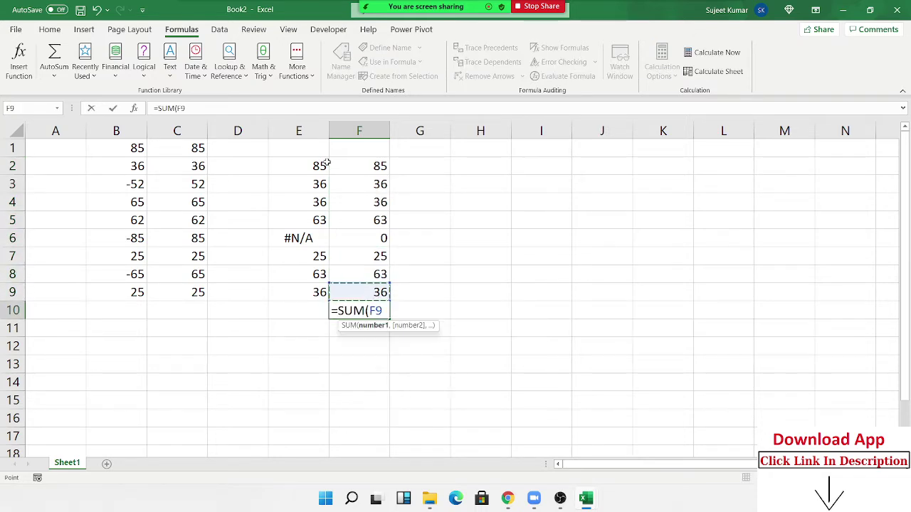
key("ctrl+shift+Up")
key("Return")
Delete the IFERROR helper formulas and their SUM total from column F.
key("Up")
key("ctrl+shift+Up")
key("Delete")
Start an AGGREGATE formula in E10 with function number 9 - SUM.
key("Left")
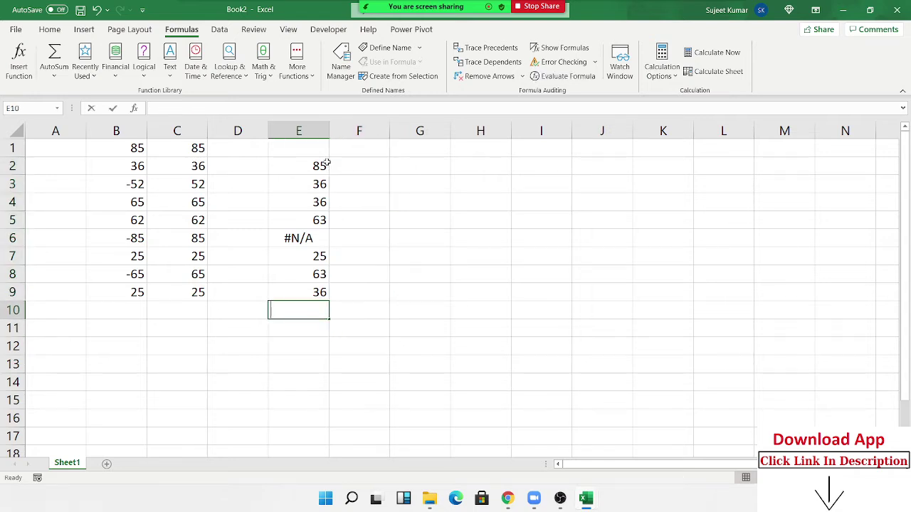
type("=ag")
key("Tab")
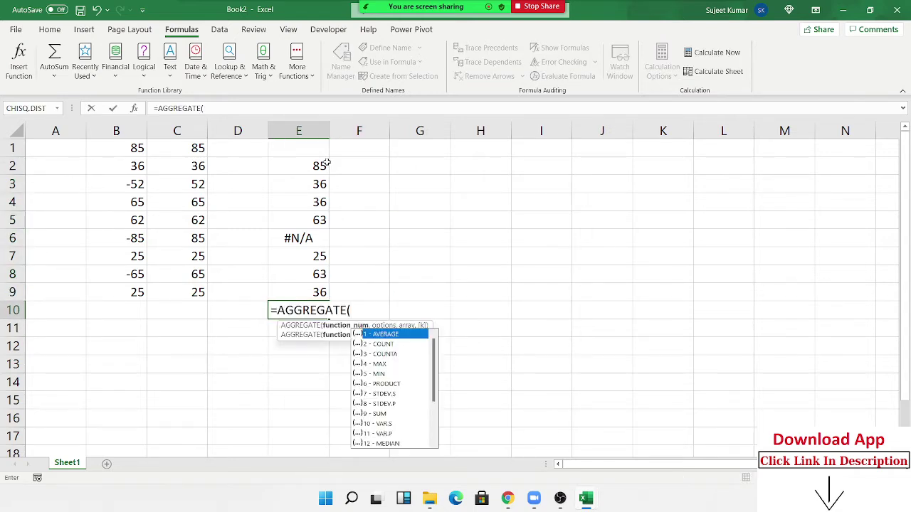
key("Down")
key("Down")
key("Down")
key("Down")
key("Down")
key("Down")
key("Down")
key("Down")
key("Down")
key("Down")
key("Up")
key("Up")
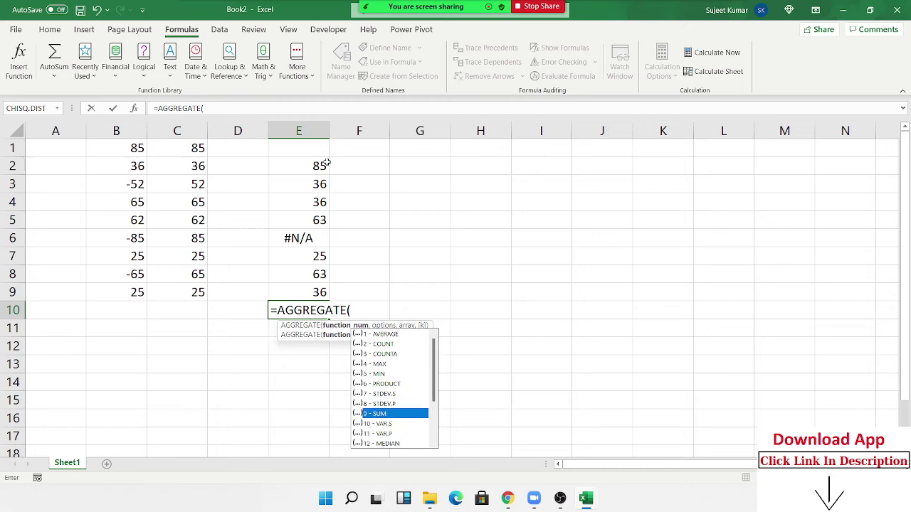
key("Tab")
Complete the AGGREGATE formula with option 6 - Ignore error values and the range E2:E9.
type(",")
key("Down")
key("Down")
key("Down")
key("Down")
key("Down")
key("Down")
key("Down")
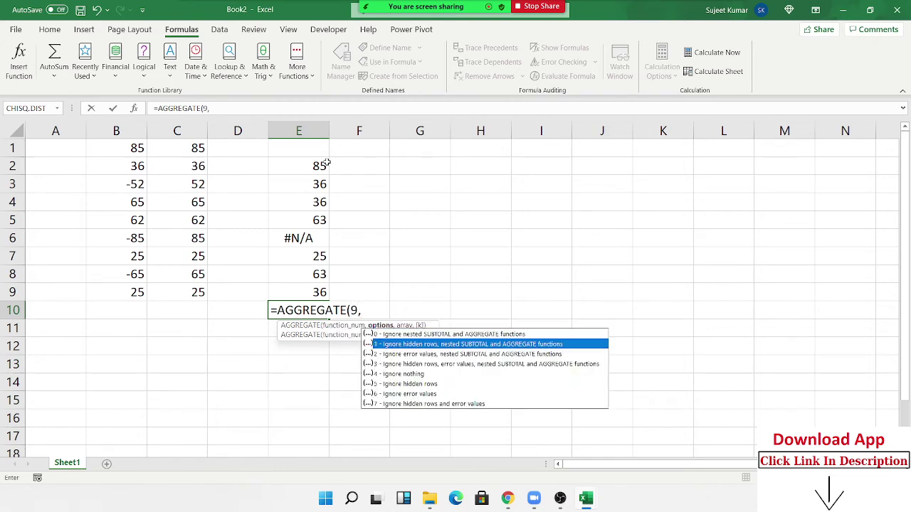
key("Up")
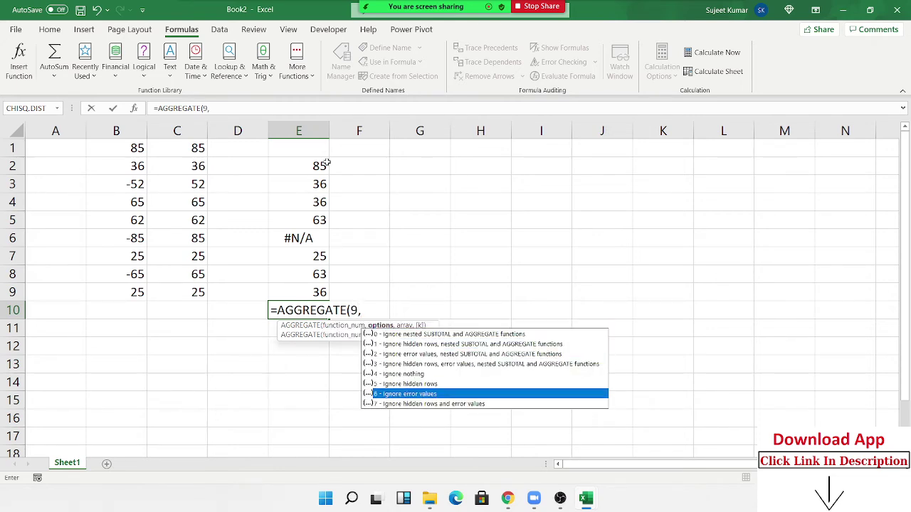
key("Tab")
type(",")
key("Up")
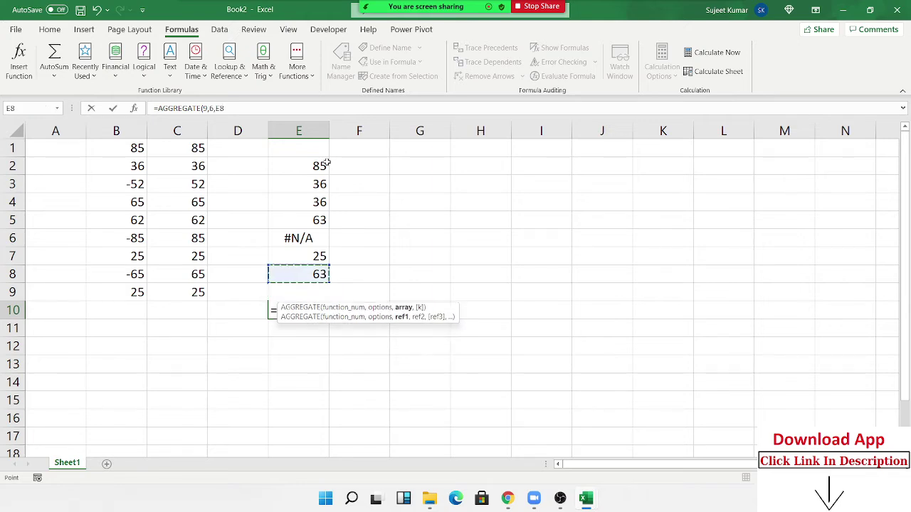
key("ctrl+shift+Up")
key("Return")
key("Up")
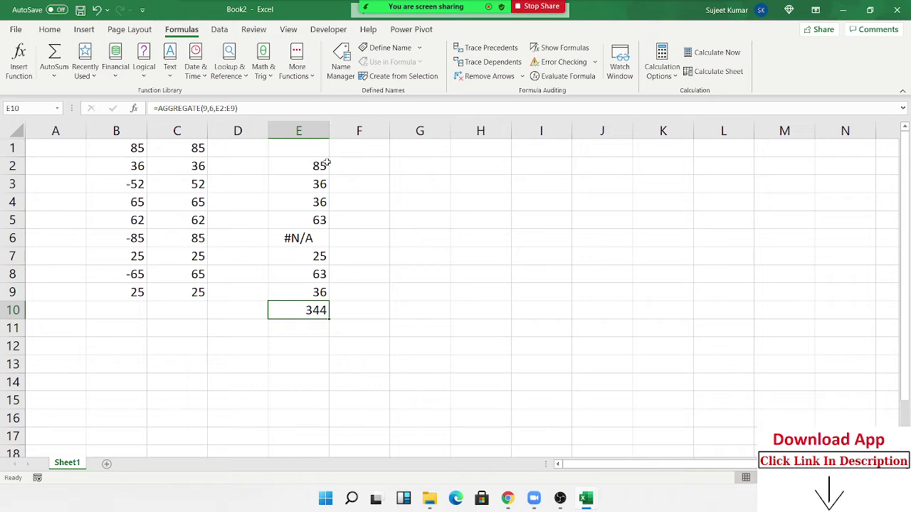
Review the values in column E together with the AGGREGATE total in E10.
key("Up")
key("Up")
key("Down")
key("Down")
key("Up")
key("Up")
key("Up")
key("Up")
left_click(326, 165)
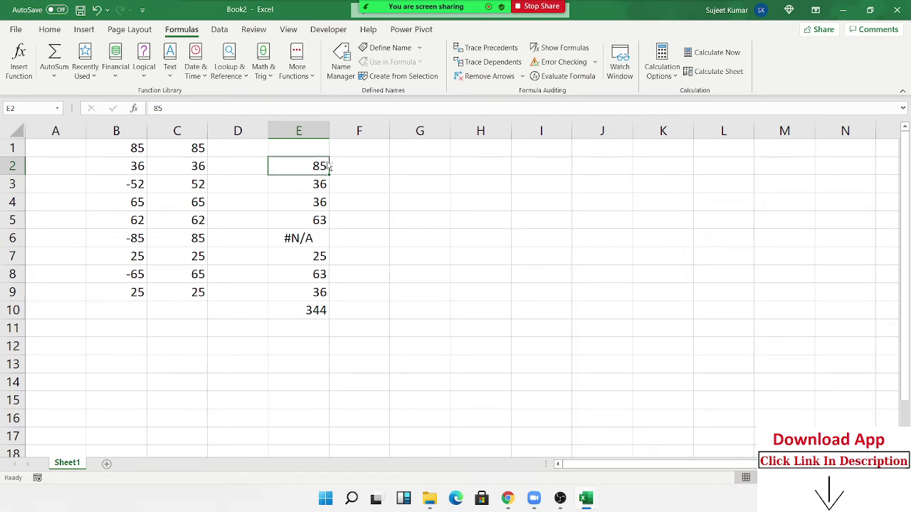
key("ctrl+shift+Down")
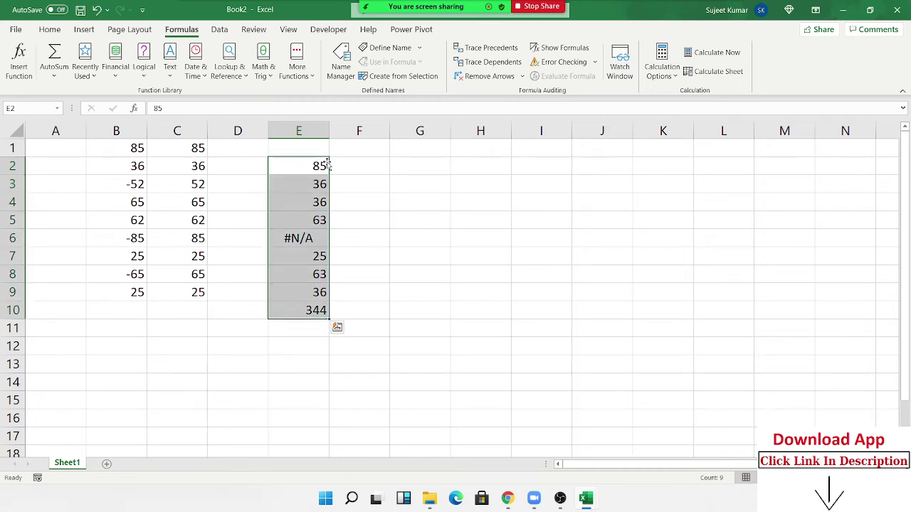
left_click(447, 178)
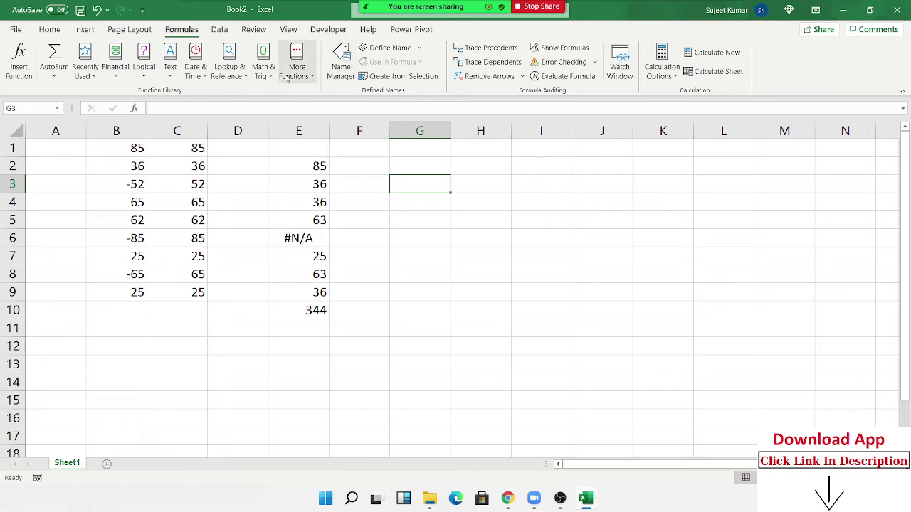
left_click(263, 68)
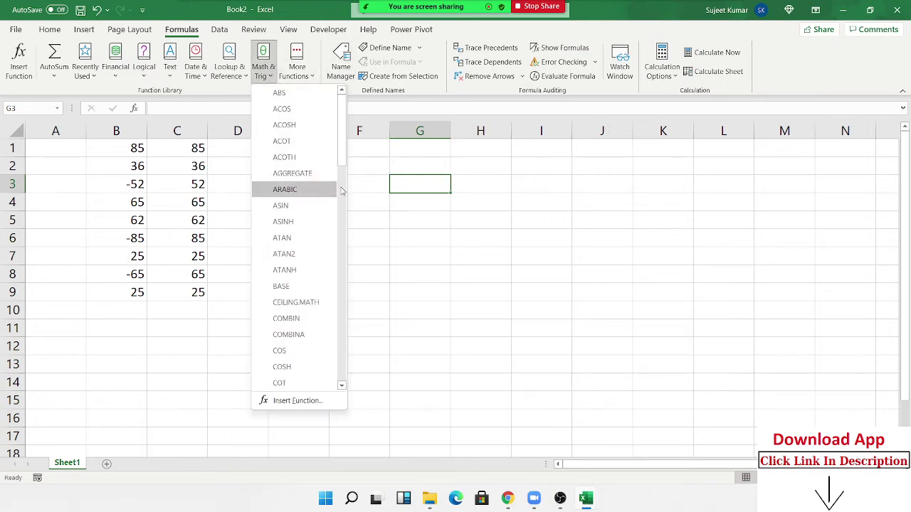
left_click(451, 190)
Enter the numbers 1, 2, 3, 4 and 5 in cells G1:G5.
left_click(443, 162)
left_click(443, 148)
type("1")
key("Return")
type("2")
key("Return")
type("3")
key("Return")
type("4")
key("Return")
type("5")
key("Return")
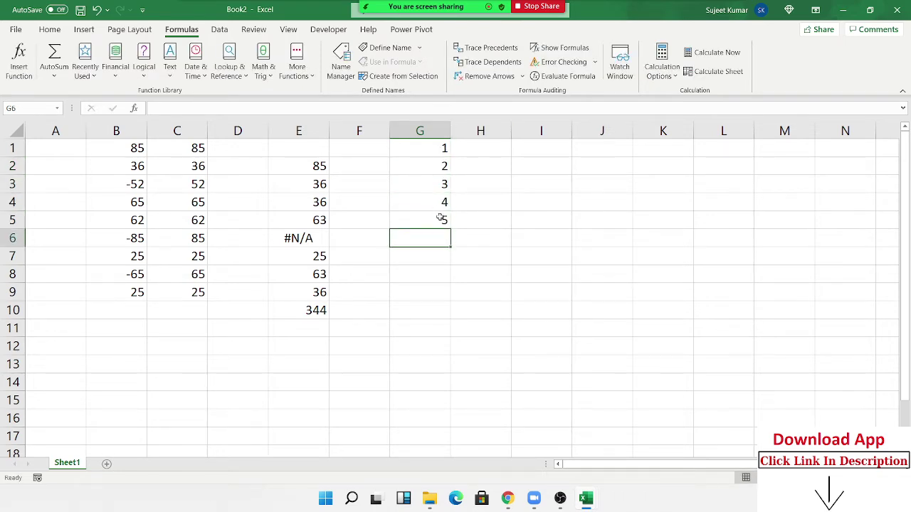
Enter 96 in G6 and replace it with 9.
type("96")
key("Return")
key("Up")
type("9")
key("Up")
Convert the number in G1 to a Roman numeral with a ROMAN formula in H1.
key("ctrl+Up")
key("Right")
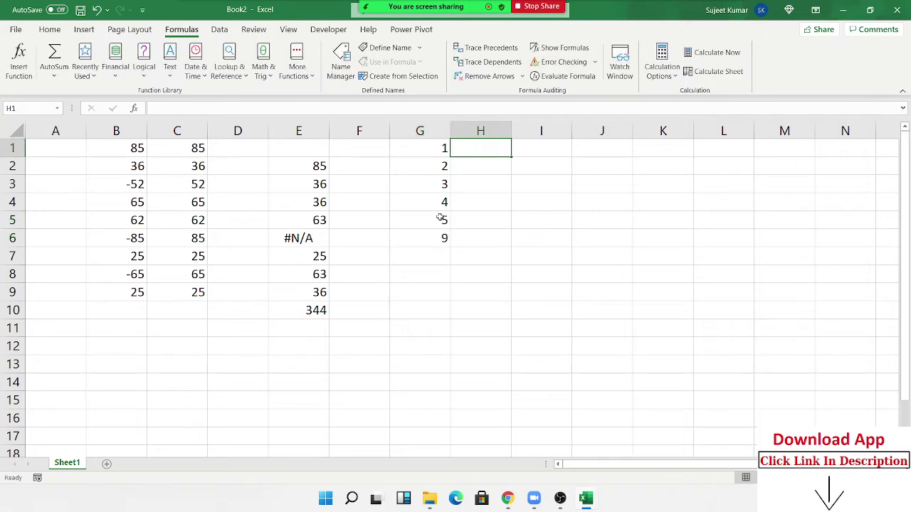
type("=ro")
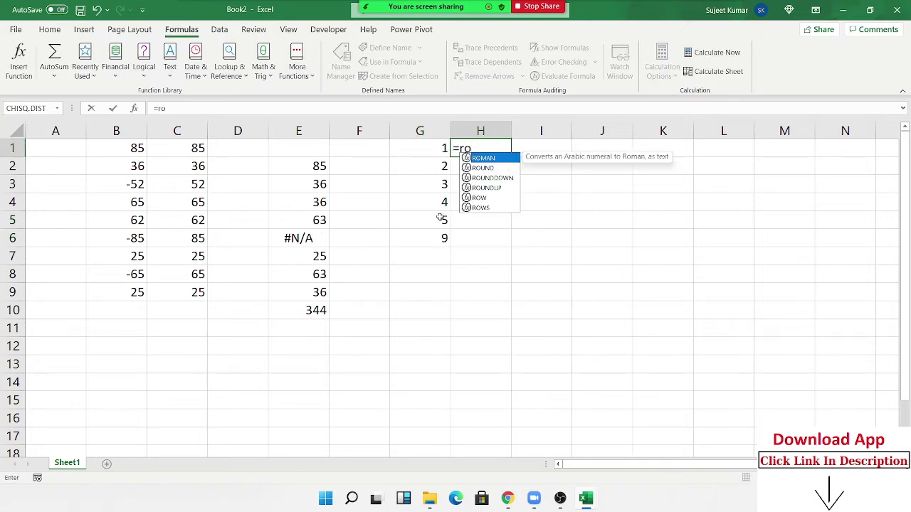
key("Tab")
key("Left")
key("Return")
Fill the ROMAN formula down to H6 and return to H1.
key("Left")
key("ctrl+Down")
key("Right")
key("ctrl+shift+Up")
key("ctrl+d")
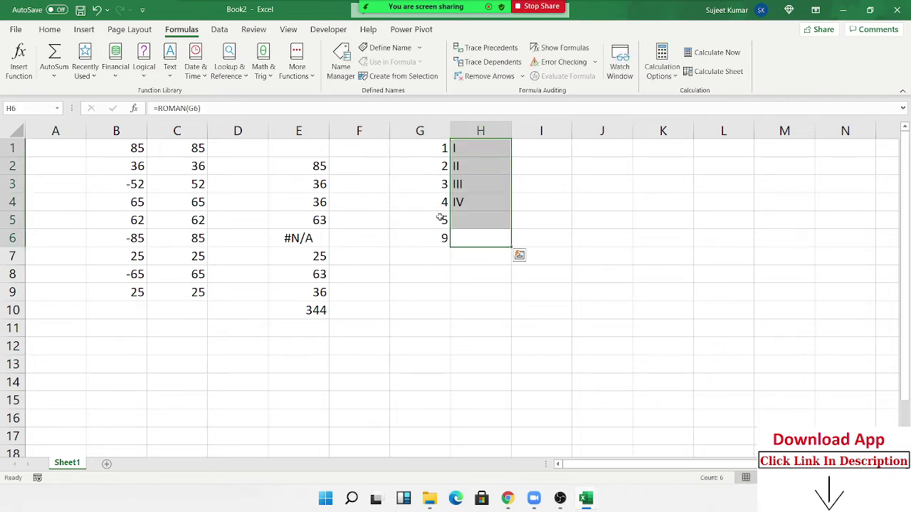
key("Up")
key("Up")
key("Up")
key("Up")
key("Up")
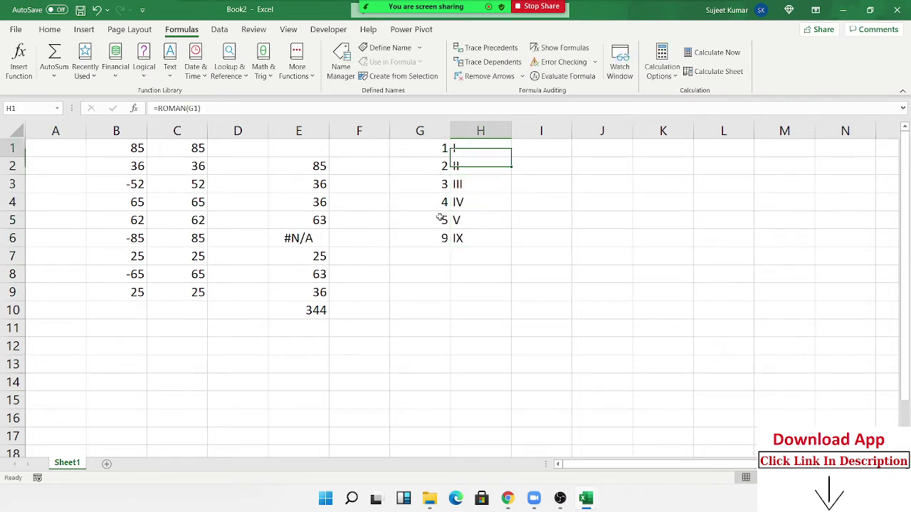
Convert the Roman numeral in H1 back to a number with an ARABIC formula in I1.
key("Right")
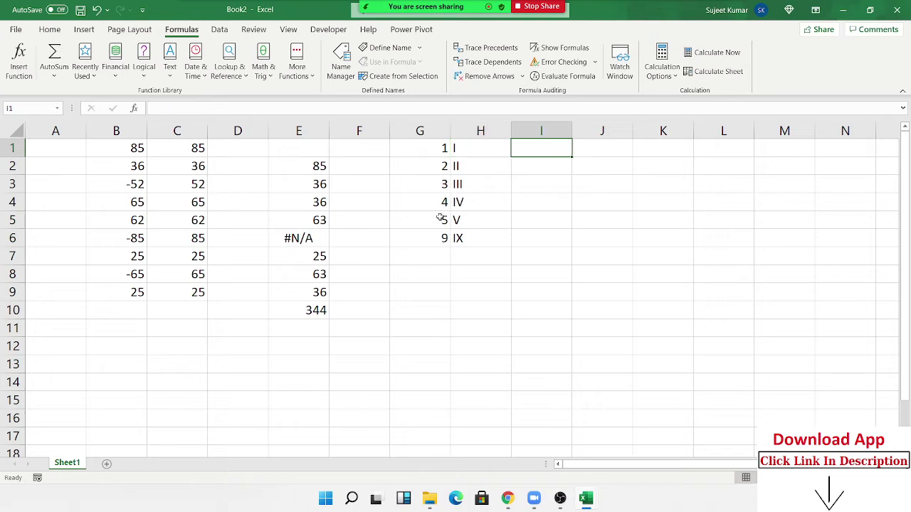
key("Left")
key("ctrl+shift+Down")
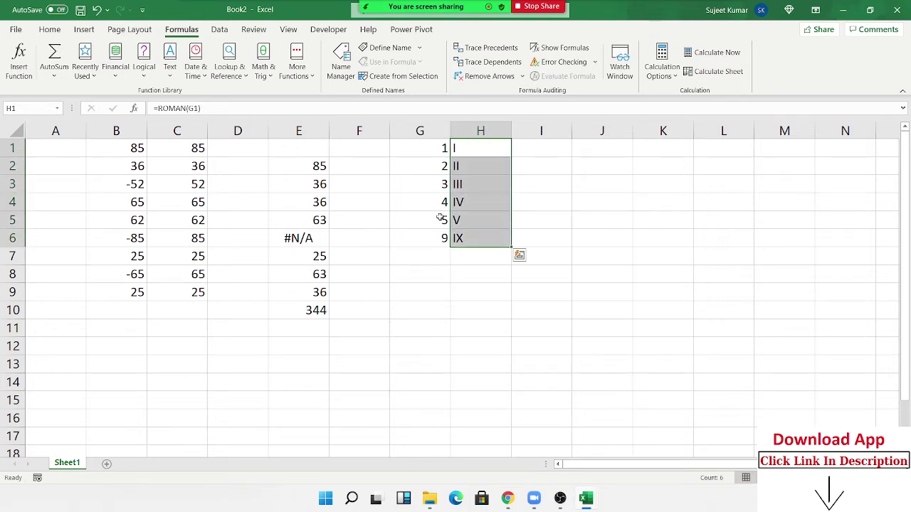
key("Right")
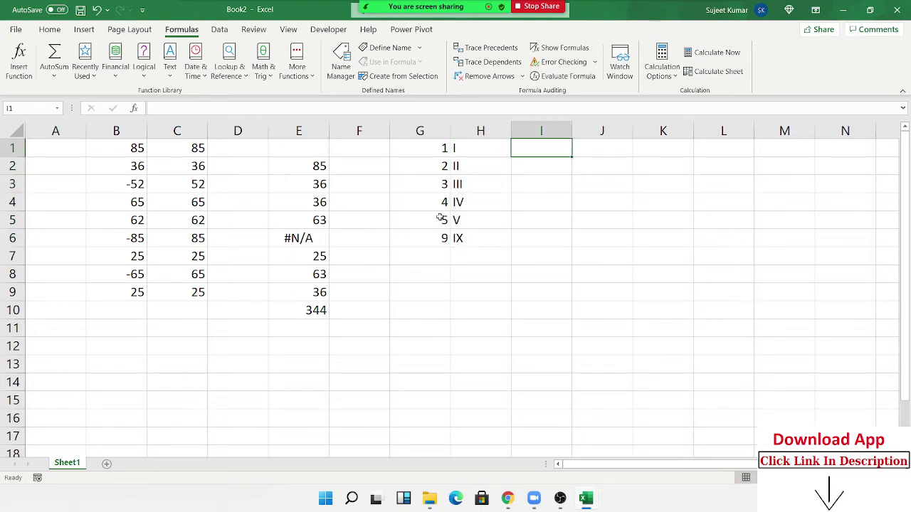
type("=ar")
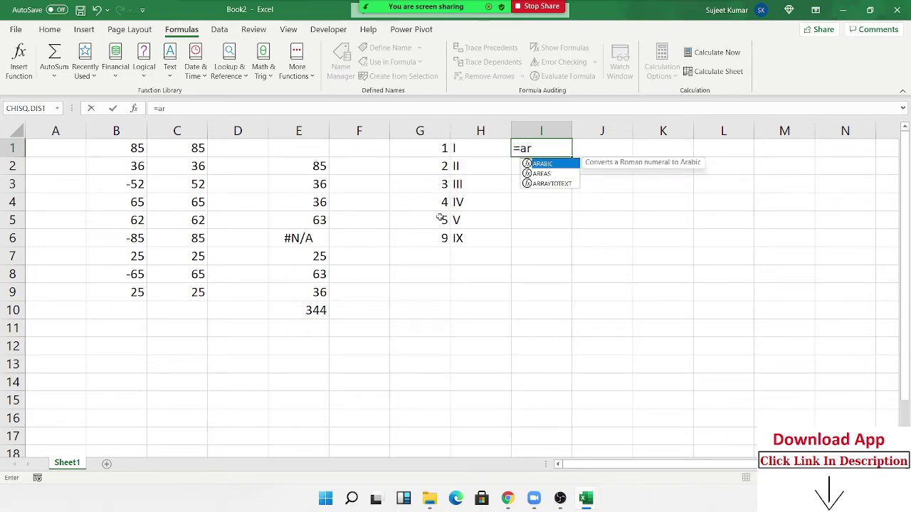
key("Tab")
key("Left")
key("Return")
Fill the ARABIC formula from I1 down to I6.
key("Left")
key("ctrl+Down")
key("Right")
key("ctrl+Up")
key("ctrl+Left")
key("ctrl+Down")
key("Right")
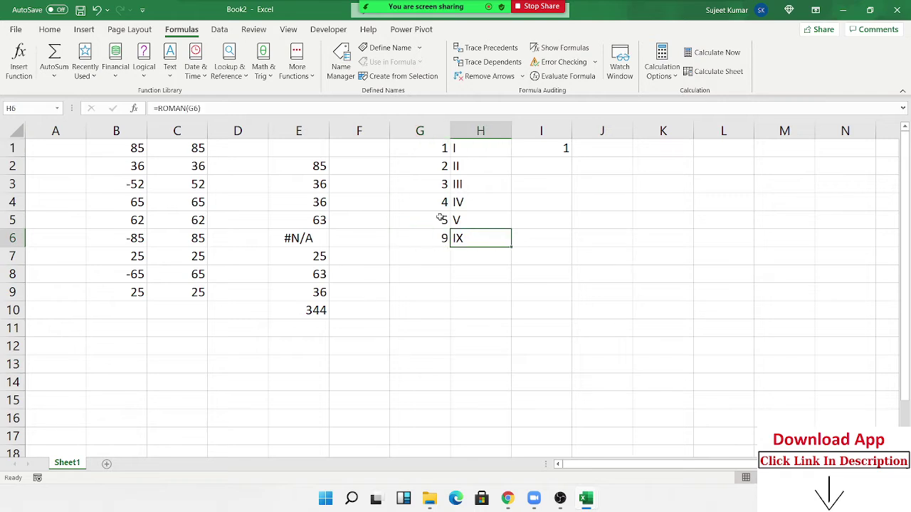
key("Right")
key("ctrl+shift+Up")
key("ctrl+d")
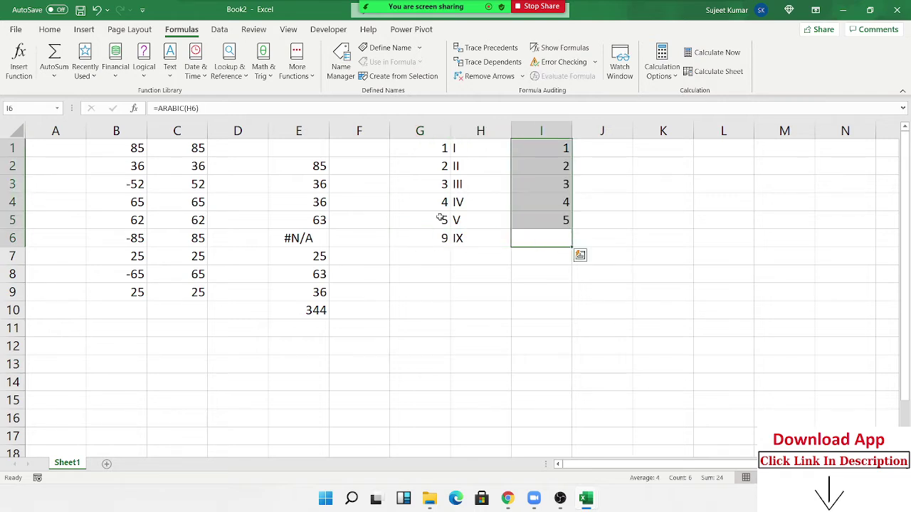
key("Left")
key("Right")
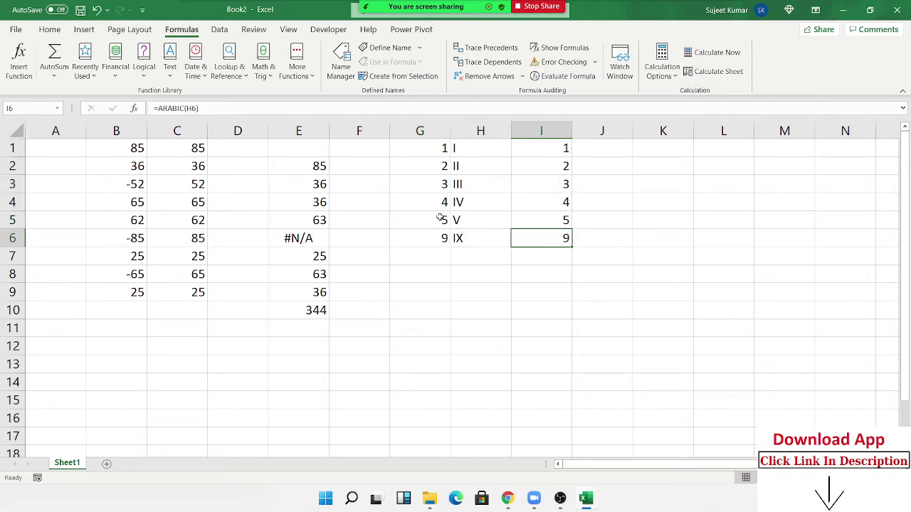
Examine the ARABIC formulas in column I cell by cell against the Roman numerals in column H.
key("ctrl+Up")
key("Down")
key("Down")
key("Down")
key("Down")
key("Down")
key("Up")
key("Up")
key("ctrl+Up")
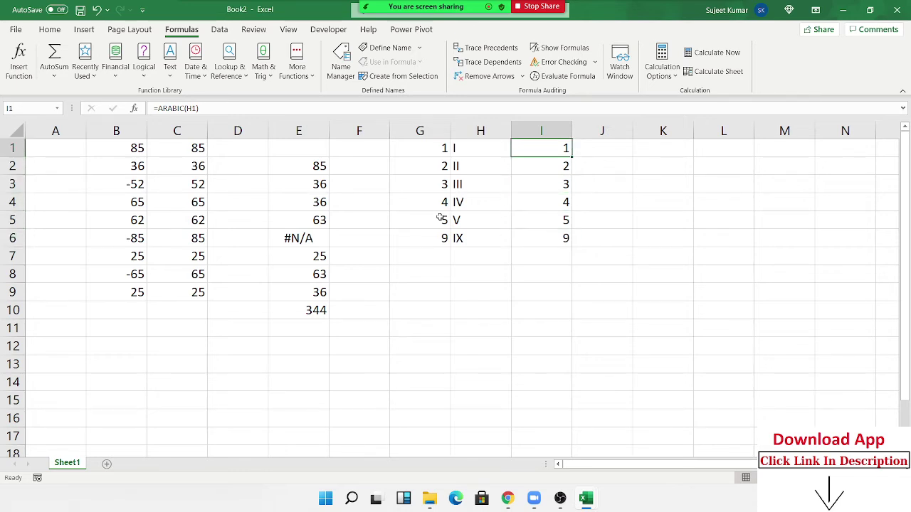
key("Down")
key("Down")
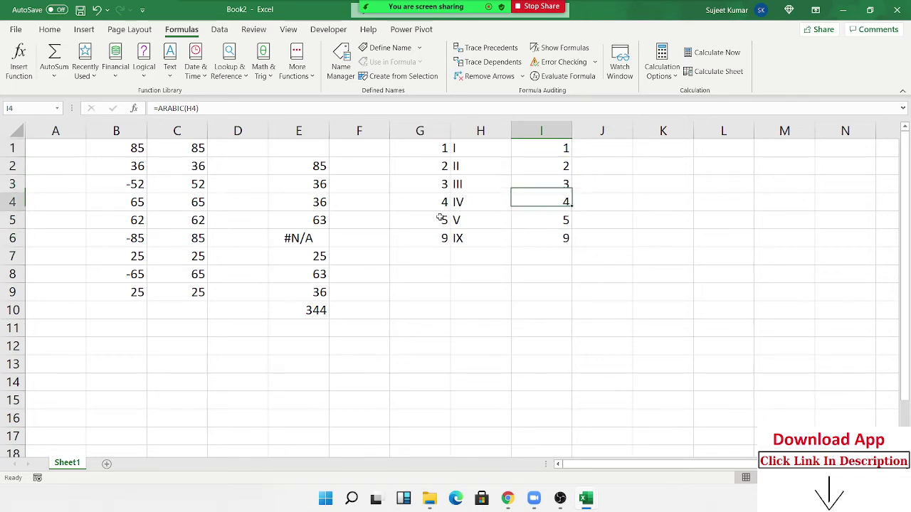
key("Down")
key("Down")
key("Left")
key("Left")
key("Down")
key("Down")
key("Down")
key("Right")
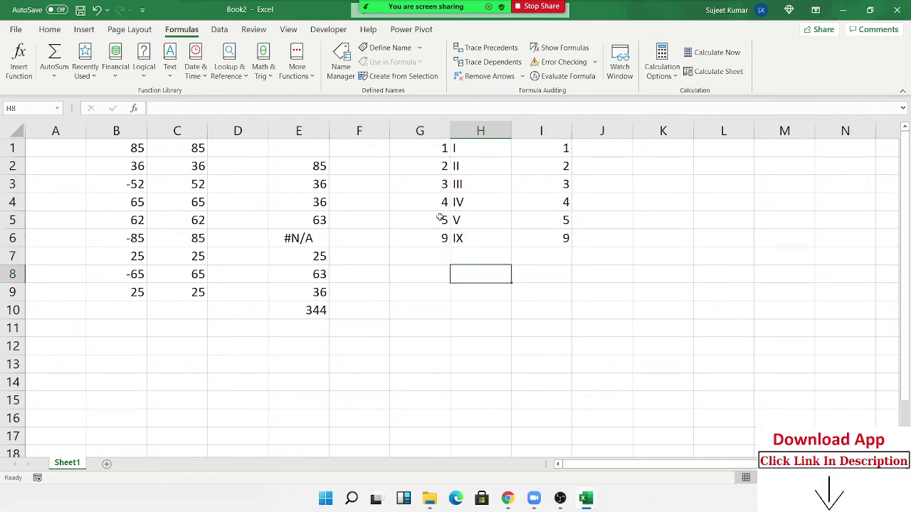
left_click(276, 68)
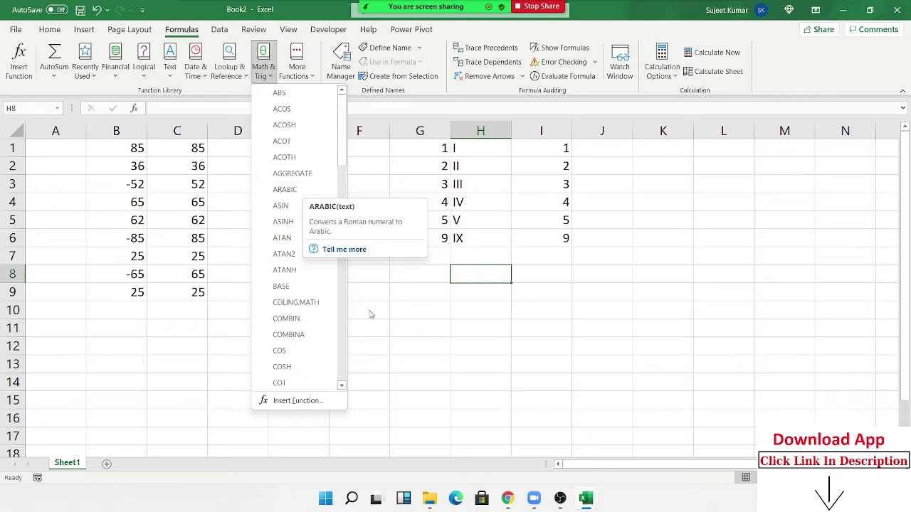
left_click(392, 309)
Enter the decimal number 25.96325 in cell B12 below the existing data.
scroll(393, 307, "down", 1)
scroll(394, 306, "down", 1)
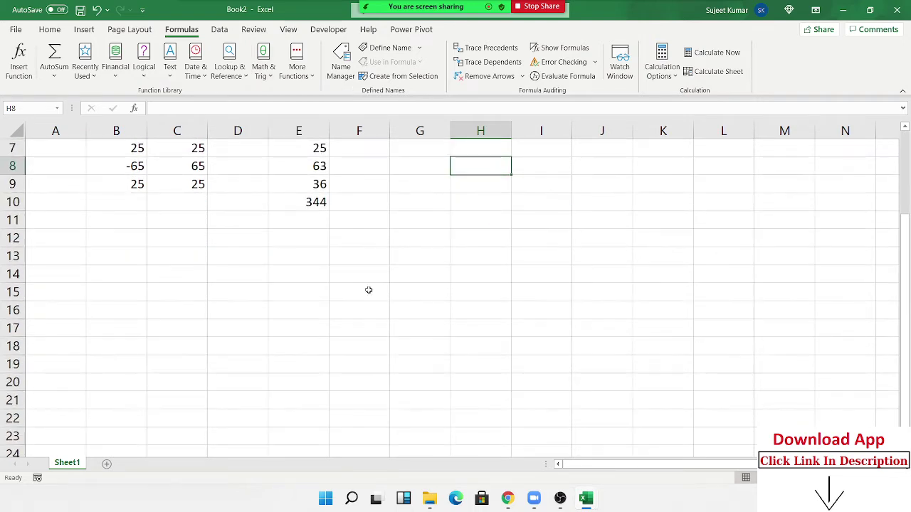
left_click(144, 241)
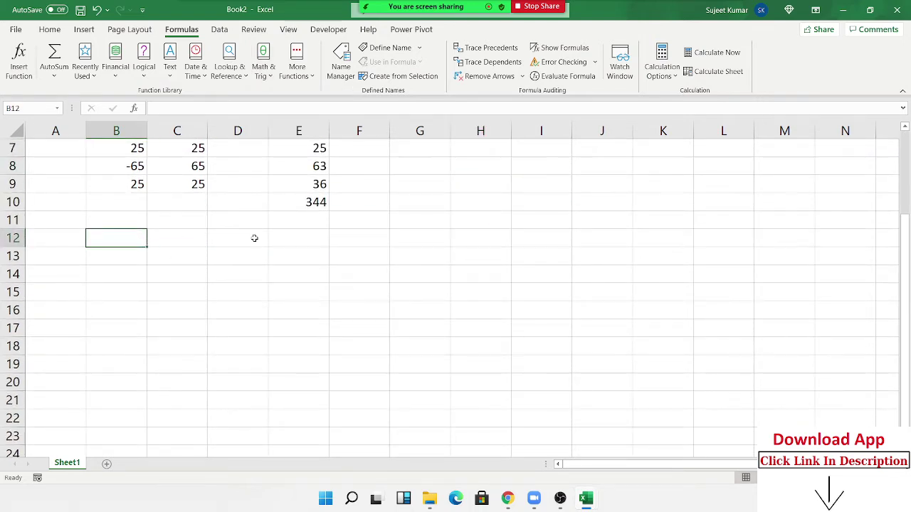
type("25.96325")
key("Return")
left_click(183, 249)
left_click(139, 238)
left_click(170, 243)
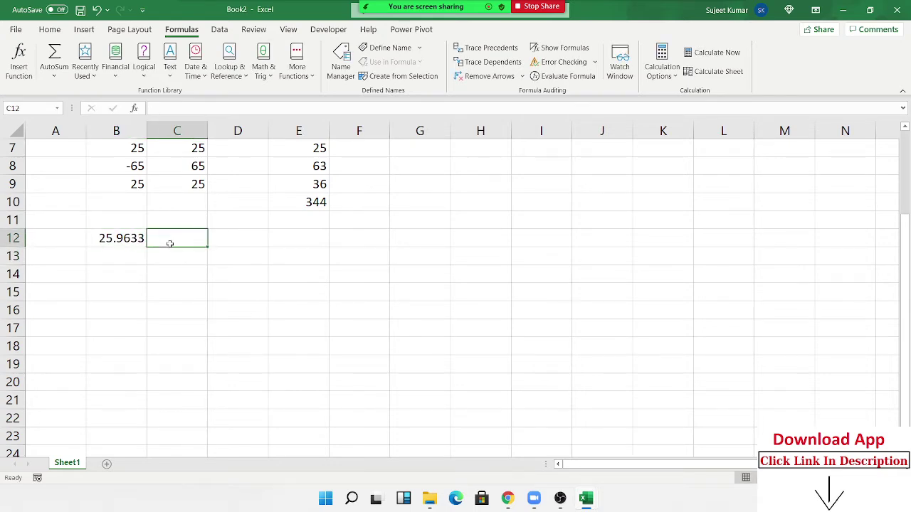
left_click(118, 239)
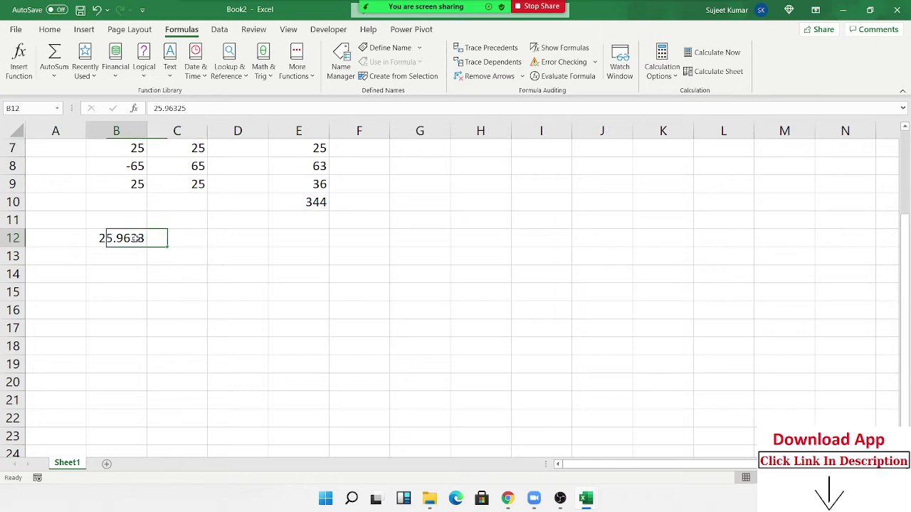
Round the number in B12 to 2 decimal places with a ROUND formula in C12.
left_click(50, 29)
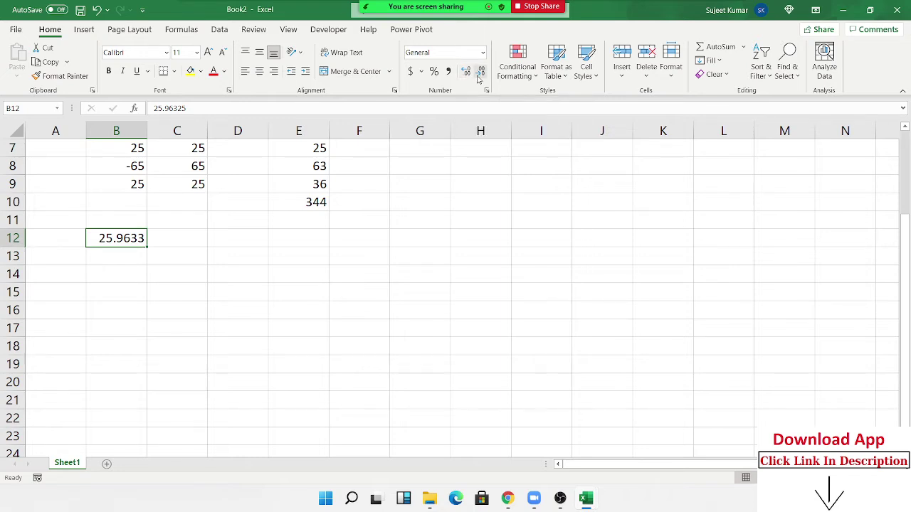
left_click(191, 244)
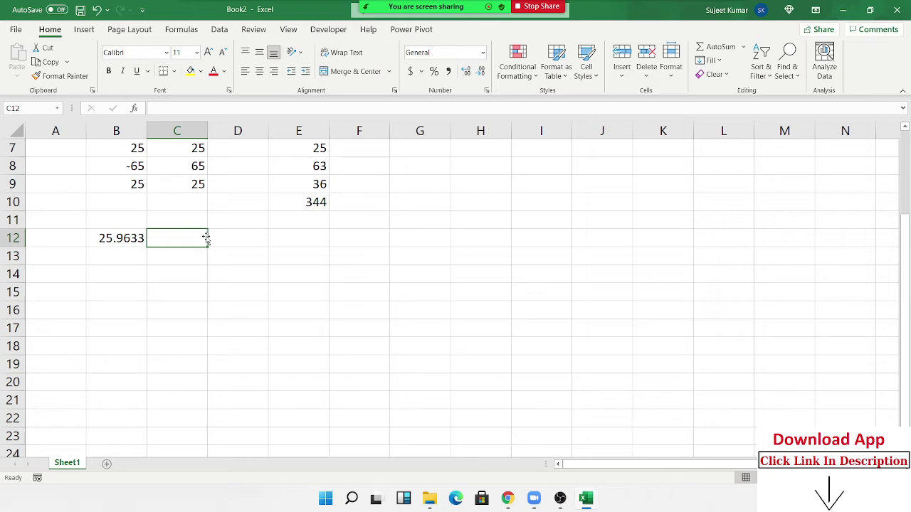
type("=ro")
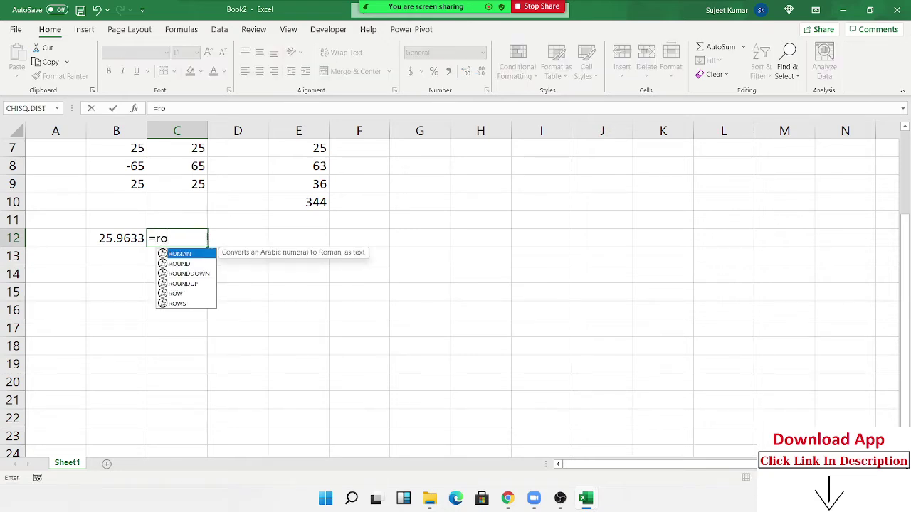
key("Down")
key("Tab")
key("Left")
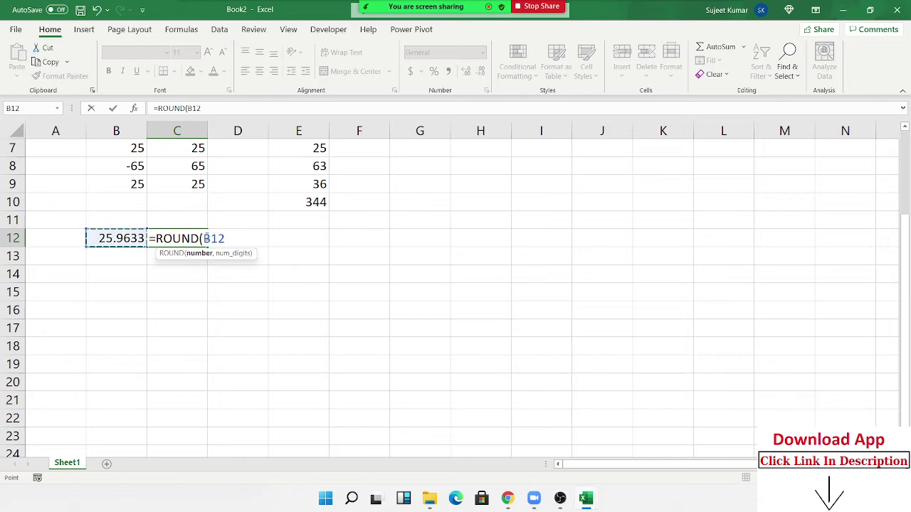
type(",")
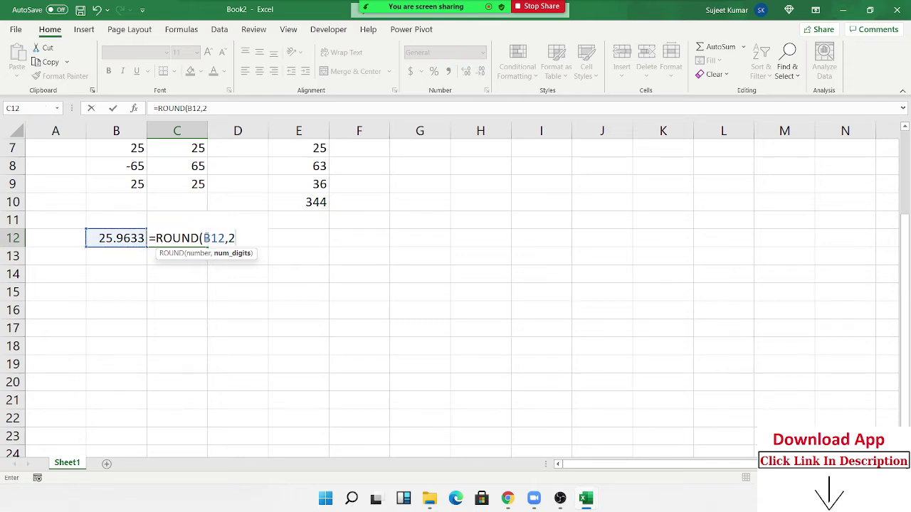
type("2")
key("Return")
left_click(206, 240)
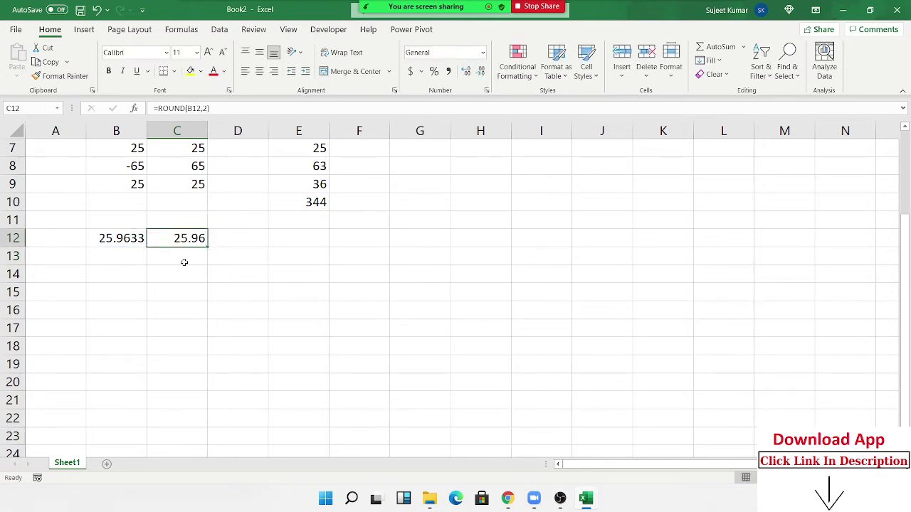
Round the number in B12 to 0 decimal places with a ROUND formula in C13 and review the formula.
left_click(134, 269)
key("Up")
key("Right")
type("=ro")
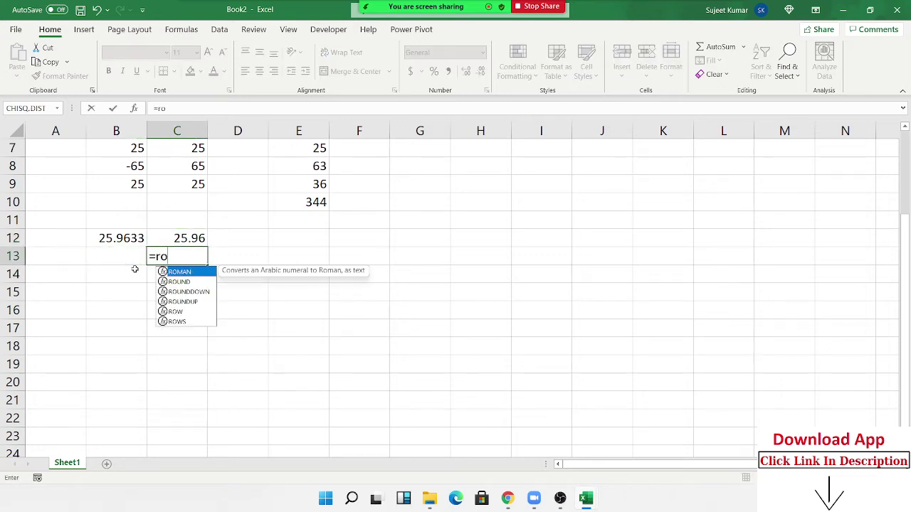
type("u")
key("Tab")
key("Left")
key("Up")
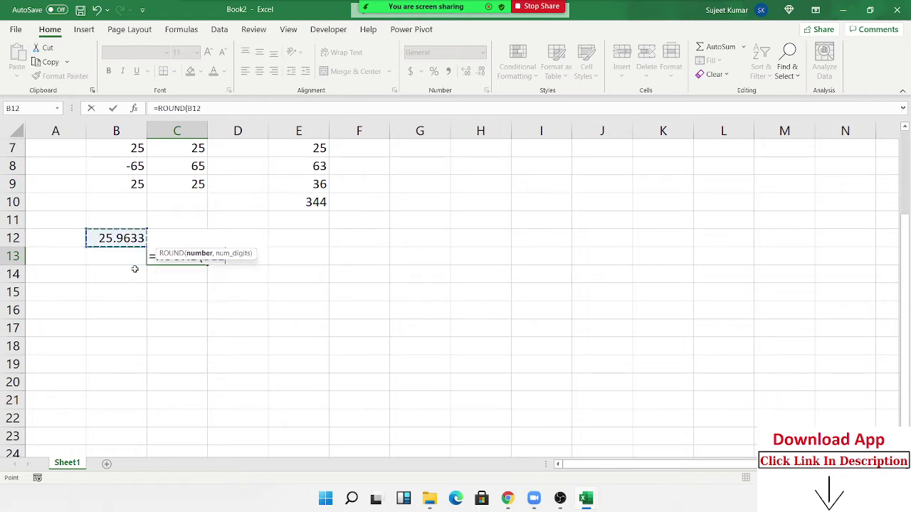
type(",0")
key("Return")
key("Up")
key("F2")
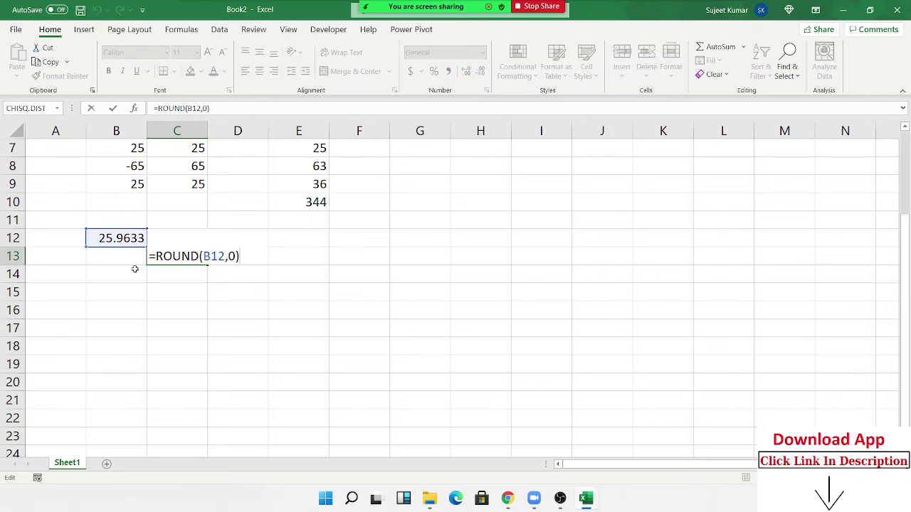
key("Escape")
Compare the original number in B12 with the rounded values in C12 and C13.
key("Left")
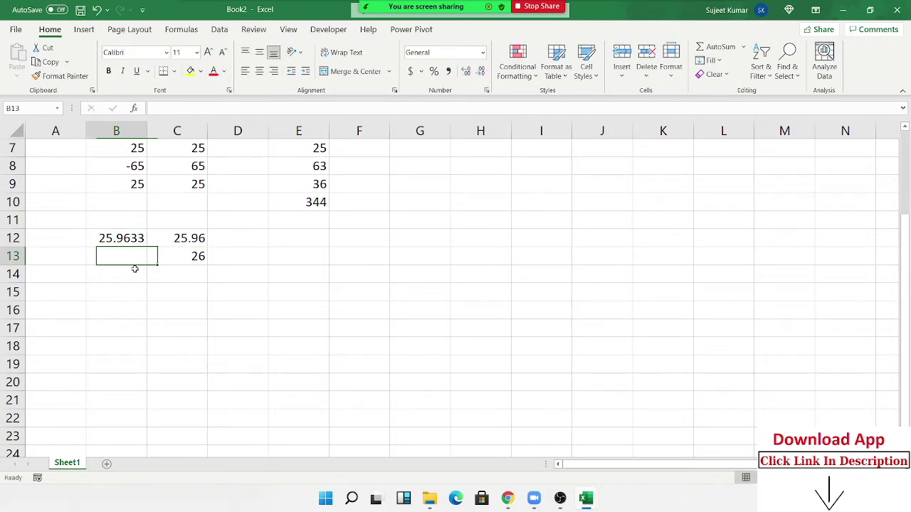
key("Up")
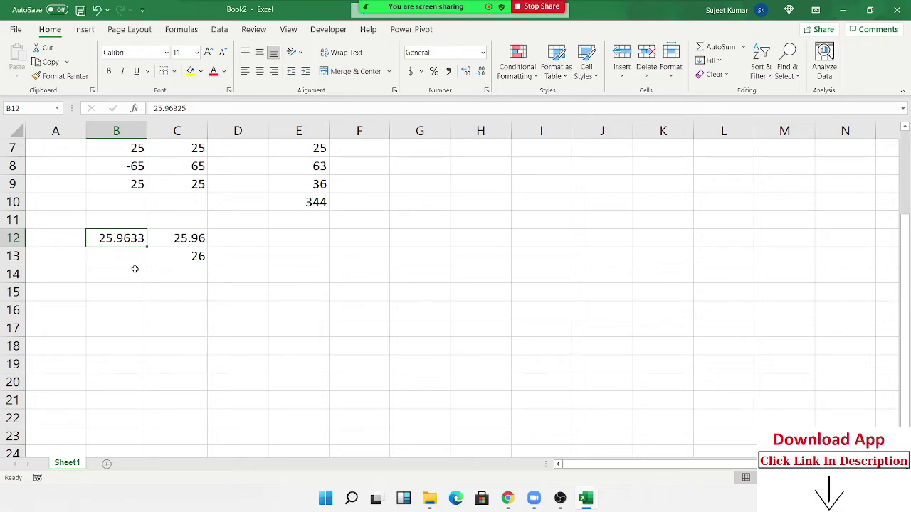
key("Right")
key("Right")
key("Down")
key("Left")
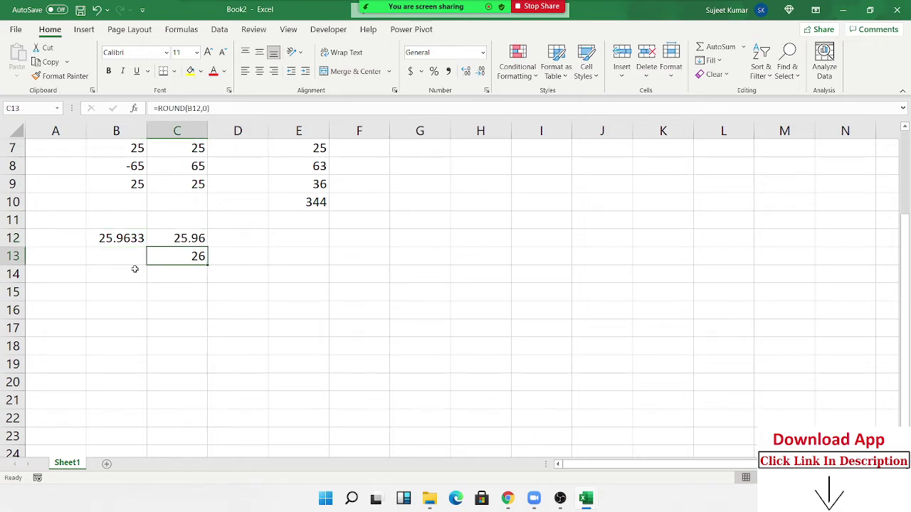
key("Up")
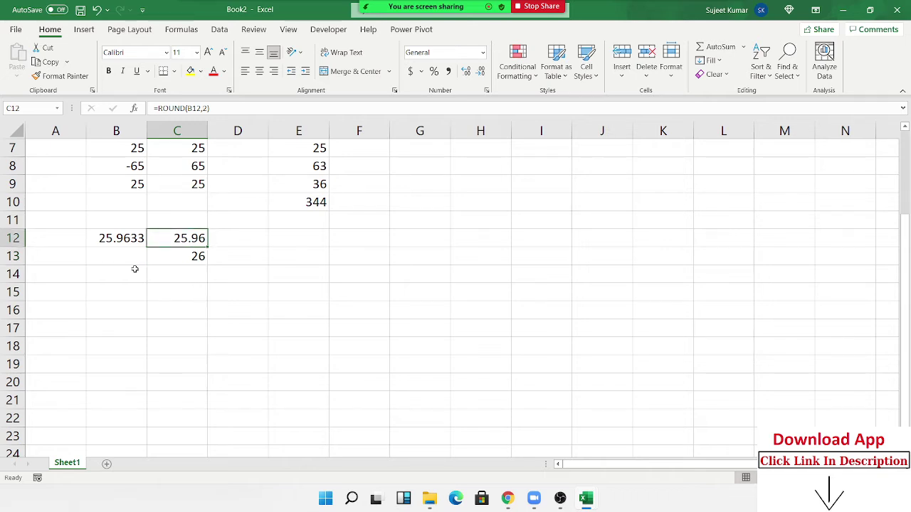
Round the number in B12 down to 0 decimal places with a ROUNDDOWN formula in D12.
key("Right")
type("=ro")
key("Down")
key("Down")
type("`")
key("Return")
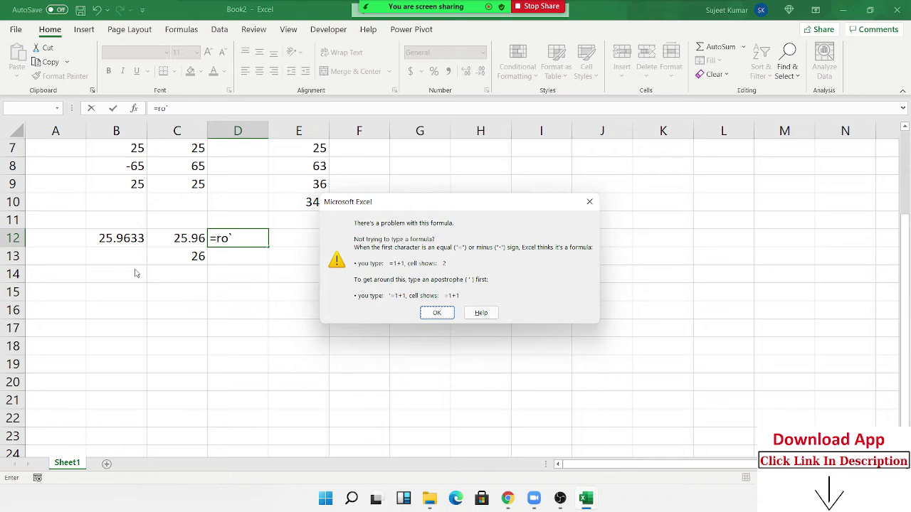
key("Return")
key("BackSpace")
key("Down")
key("Down")
key("Tab")
key("Left")
key("Left")
key("Left")
key("Right")
key("Right")
key("Right")
left_click(123, 239)
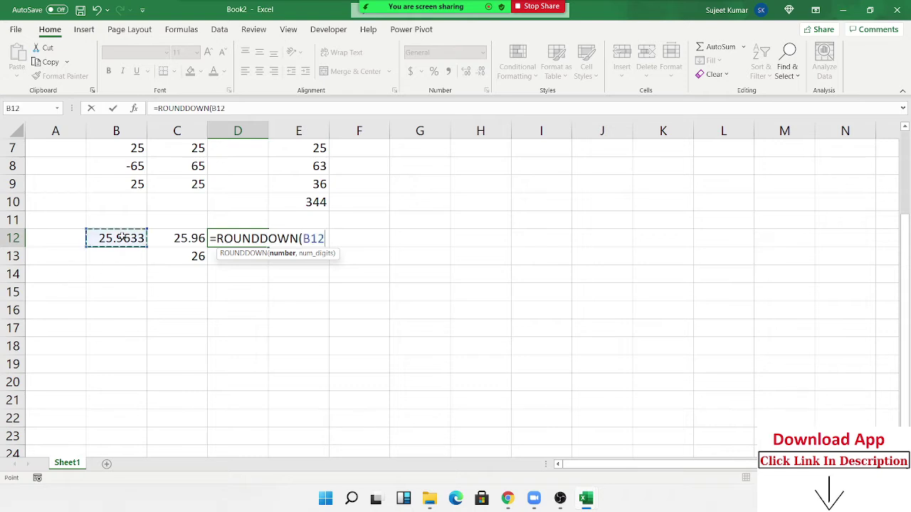
type(",0")
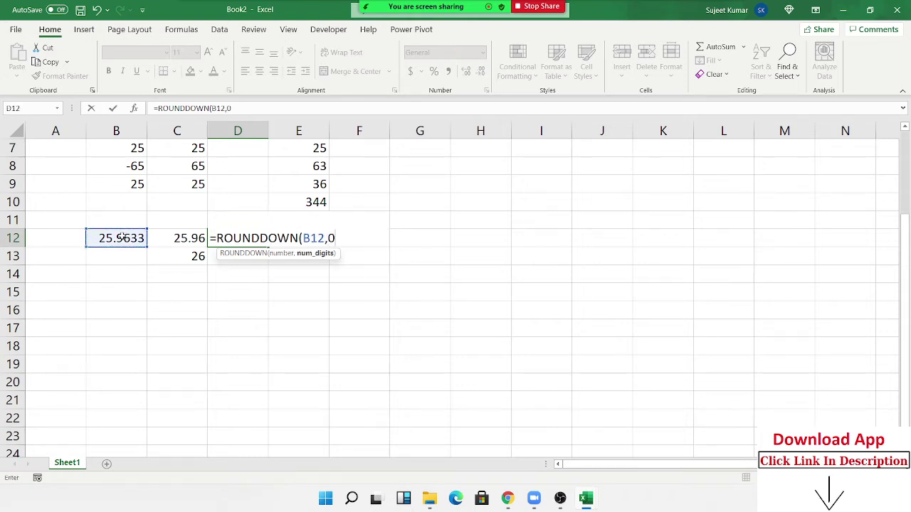
key("Return")
key("Up")
key("Down")
key("Up")
Round the number in B12 up to 0 decimal places with a ROUNDUP formula in C14 and return to B12.
key("Left")
key("Left")
key("Down")
key("Right")
key("Down")
type("=ro")
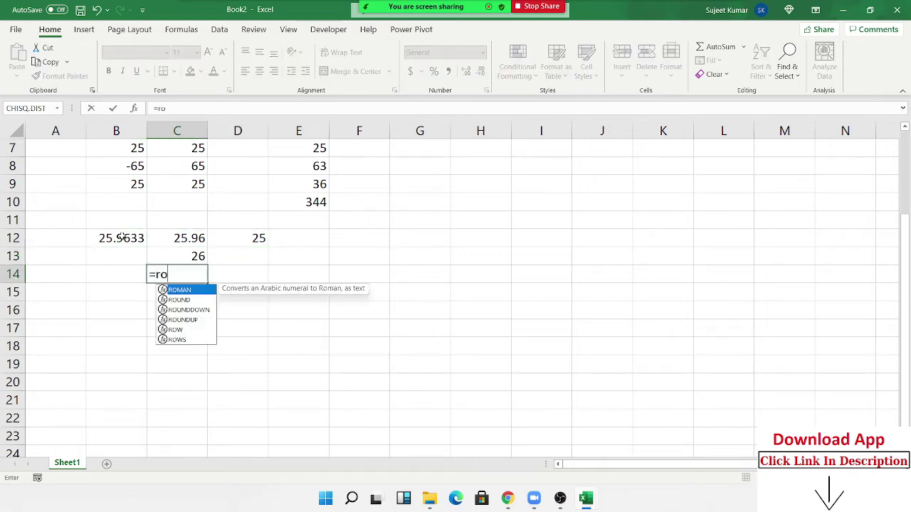
key("Down")
key("Down")
key("Down")
key("Tab")
key("Left")
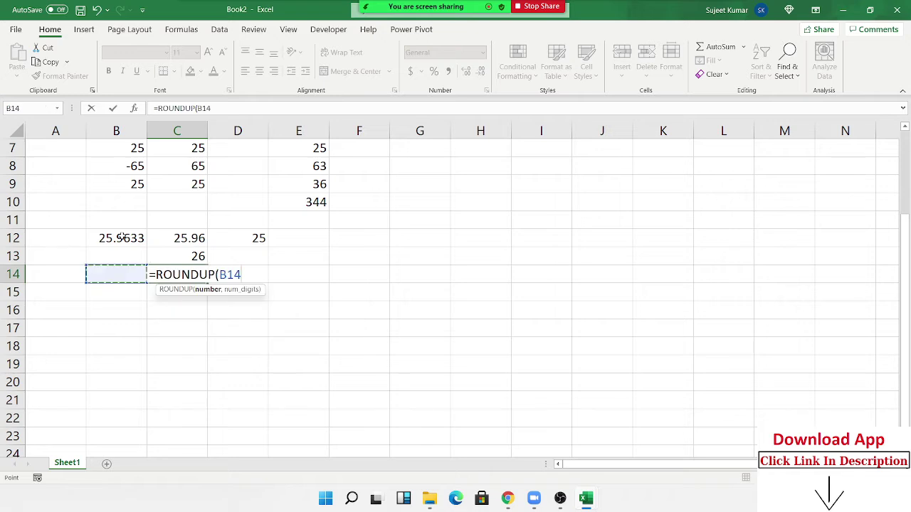
key("Up")
key("Up")
type(",")
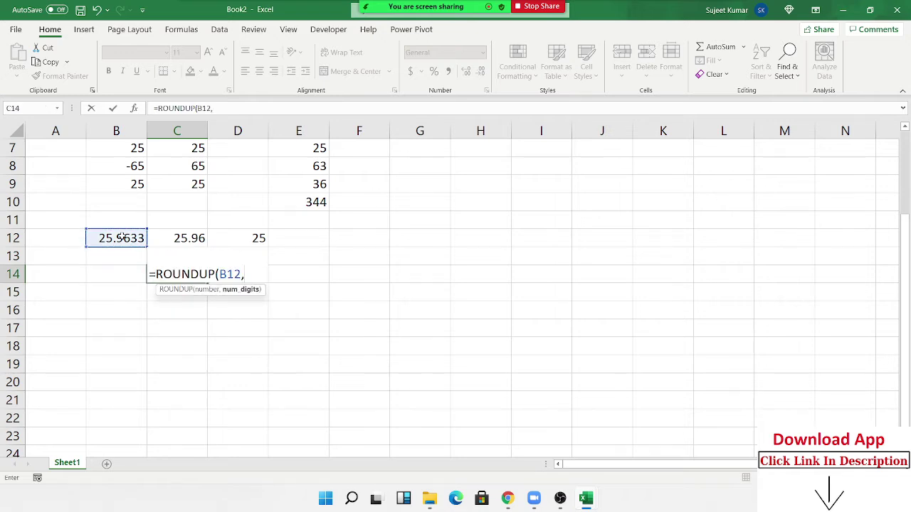
type("0)")
key("Return")
key("Up")
key("Up")
key("Left")
key("Up")
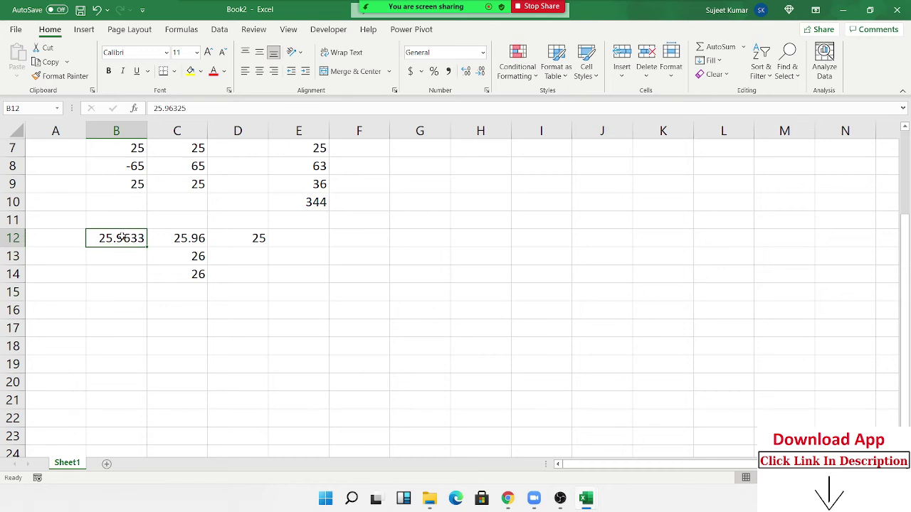
Change the number in B12 to 25.01 and check the ROUNDUP result in C14.
type("25.01")
key("Return")
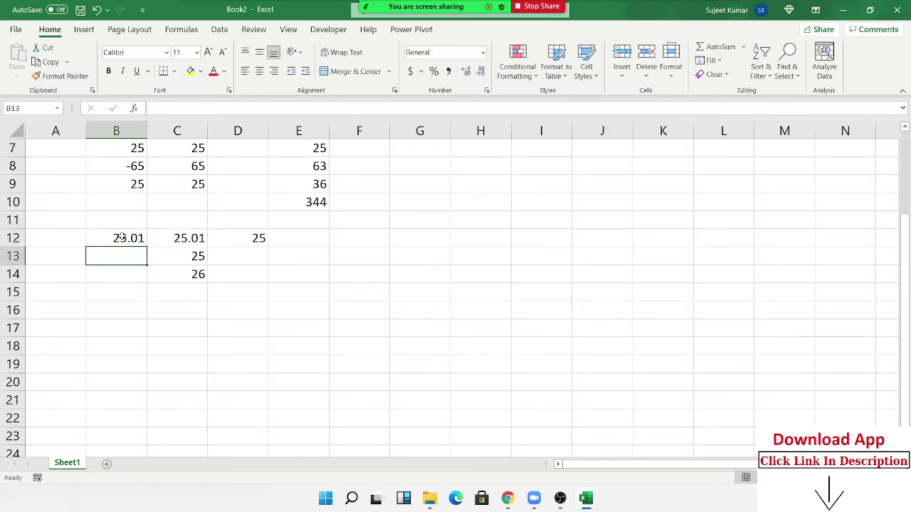
left_click(198, 275)
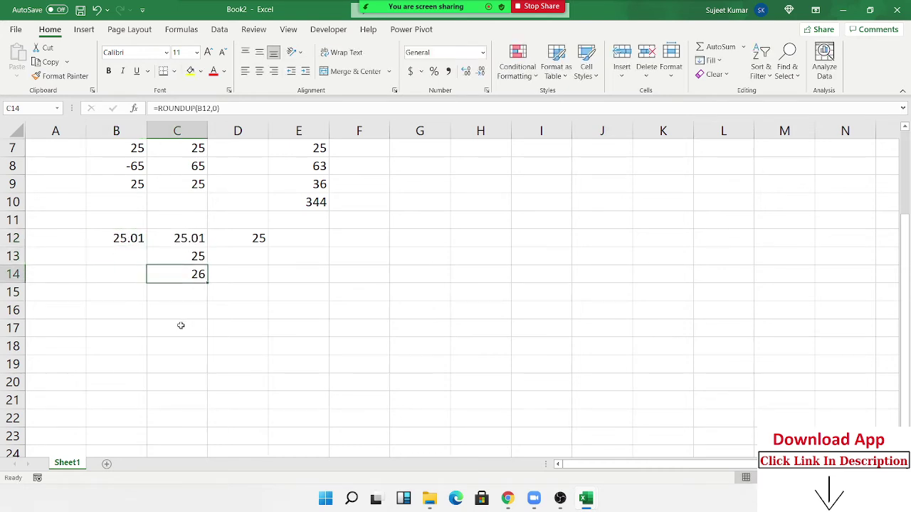
Review the ROUND formula in C12, the ROUNDDOWN formula in D12 and the ROUNDUP formula in C14.
left_click(183, 238)
double_click(183, 238)
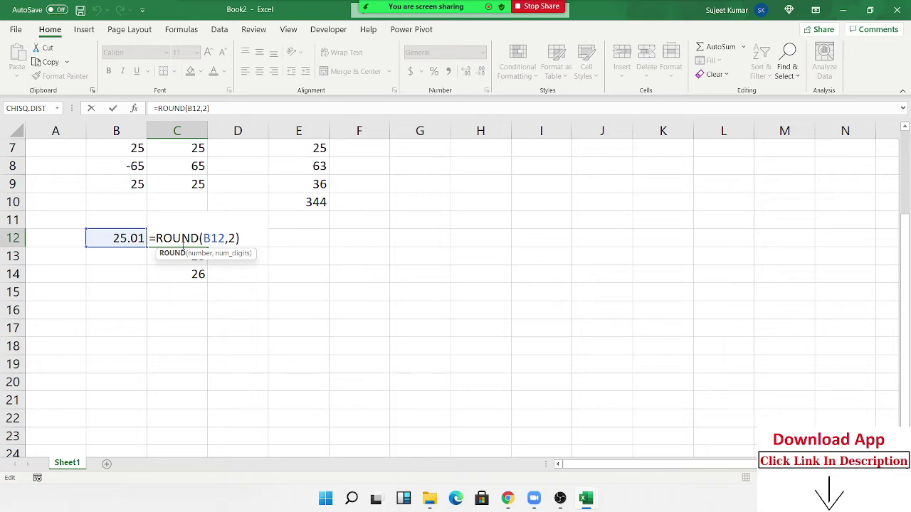
key("Escape")
left_click(234, 237)
double_click(235, 238)
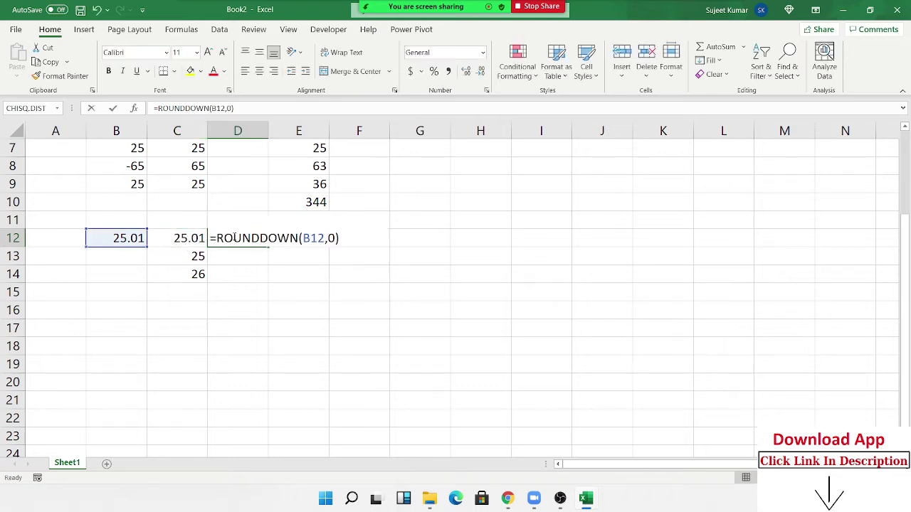
key("Escape")
left_click(198, 274)
double_click(198, 275)
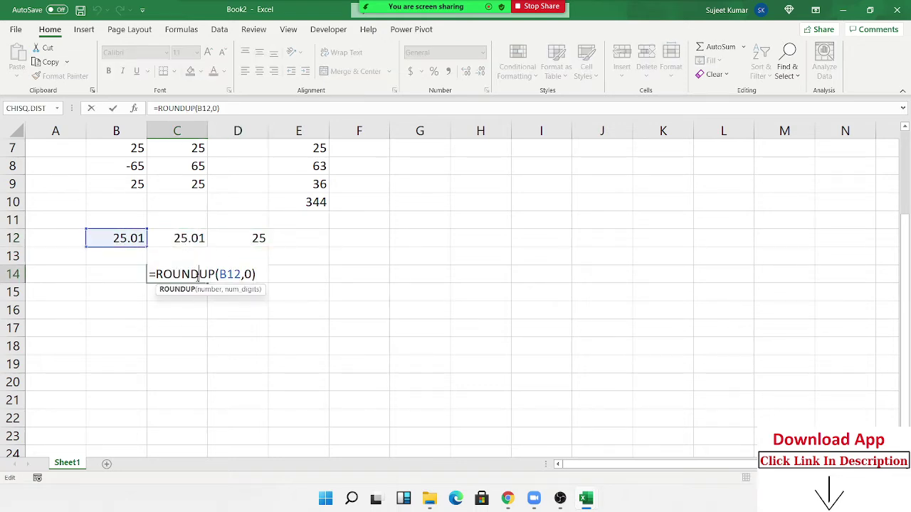
key("Escape")
Round the number in B12 down to the nearest integer with an INT formula in B14 and compare both cells.
left_click(125, 277)
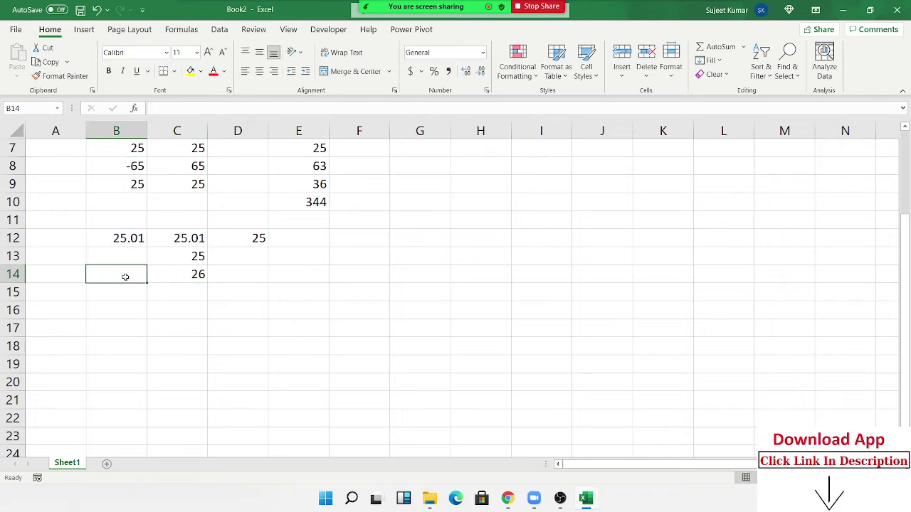
type("=int")
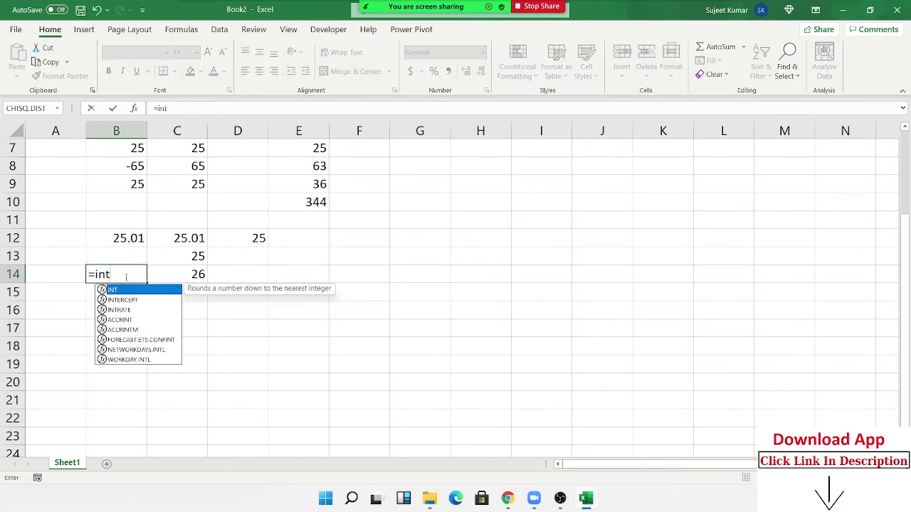
key("Tab")
key("Up")
key("Up")
key("Return")
left_click(124, 277)
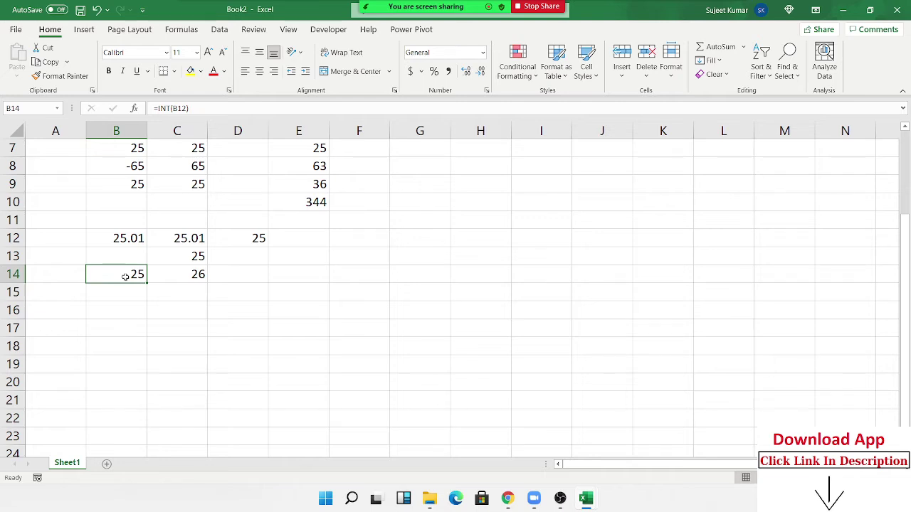
key("Up")
key("Up")
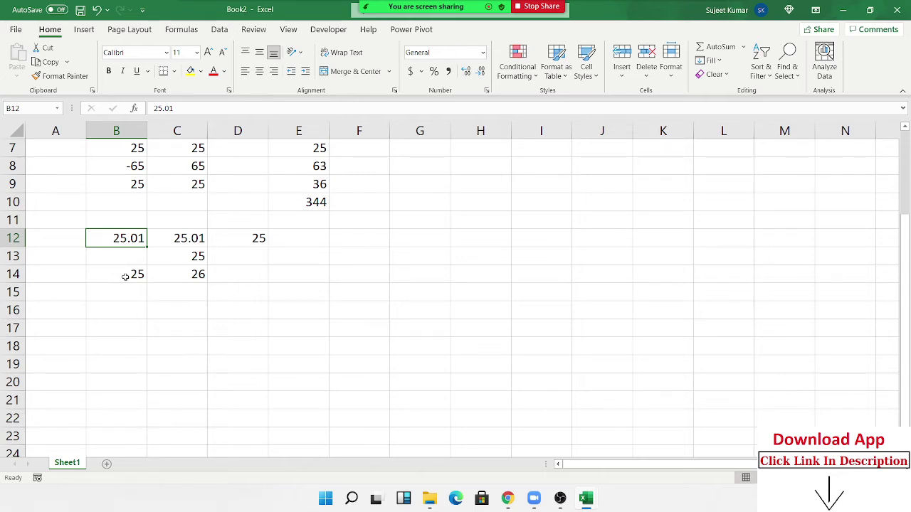
key("Down")
key("Down")
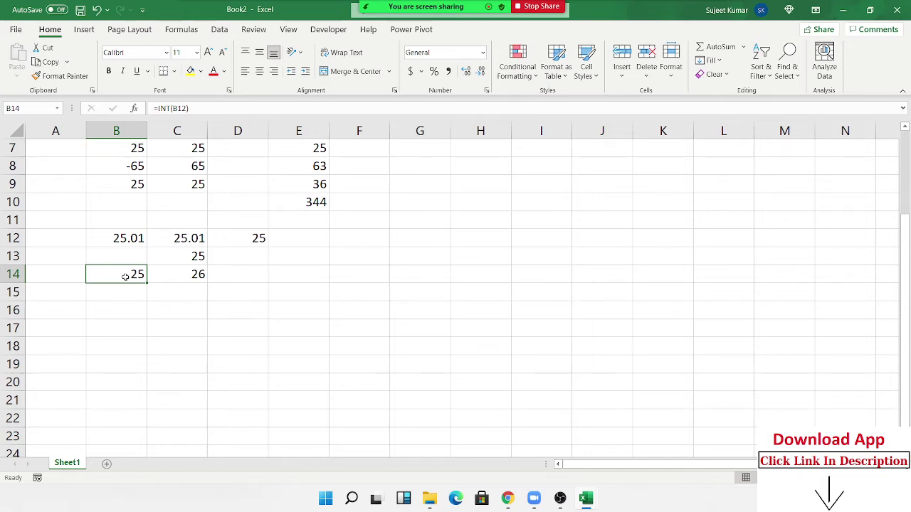
Enter the number 24380 in the empty cell G12.
key("Right")
key("Right")
key("Right")
key("Down")
key("Down")
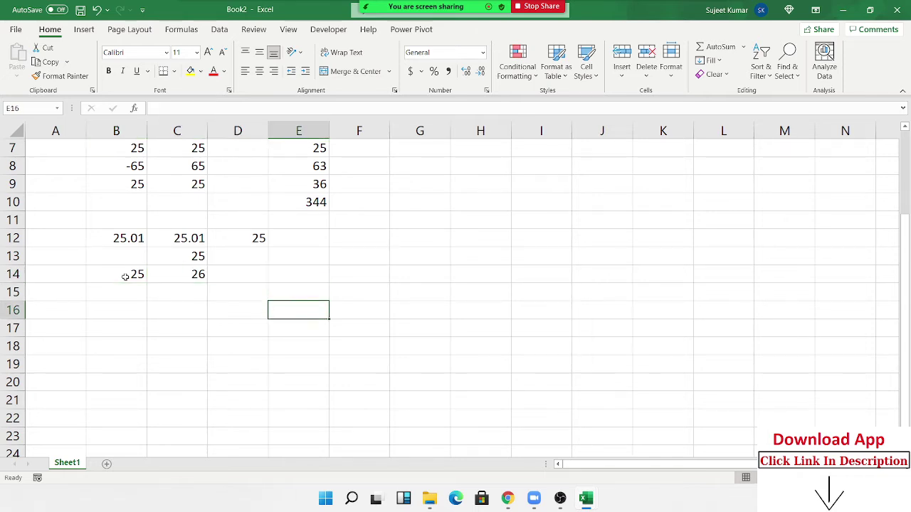
key("Right")
key("Right")
key("Up")
key("Up")
key("Up")
key("Up")
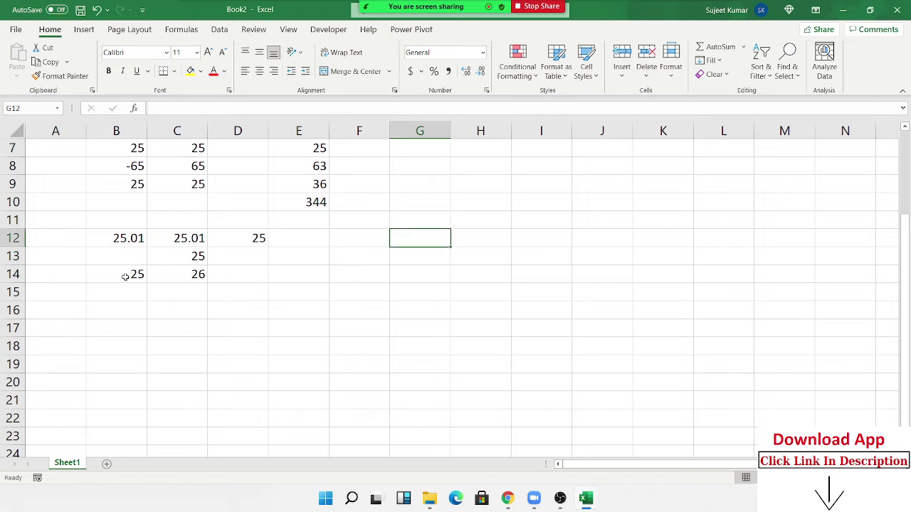
type("253")
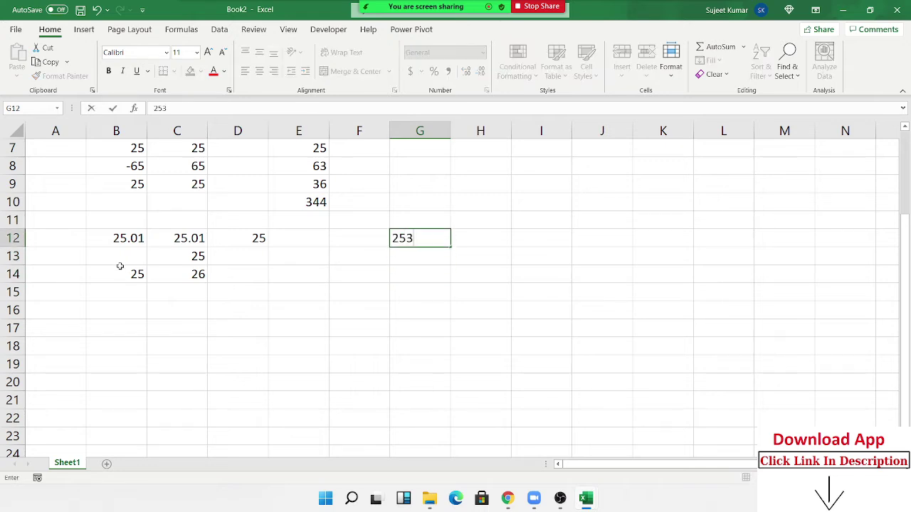
type("6")
key("Escape")
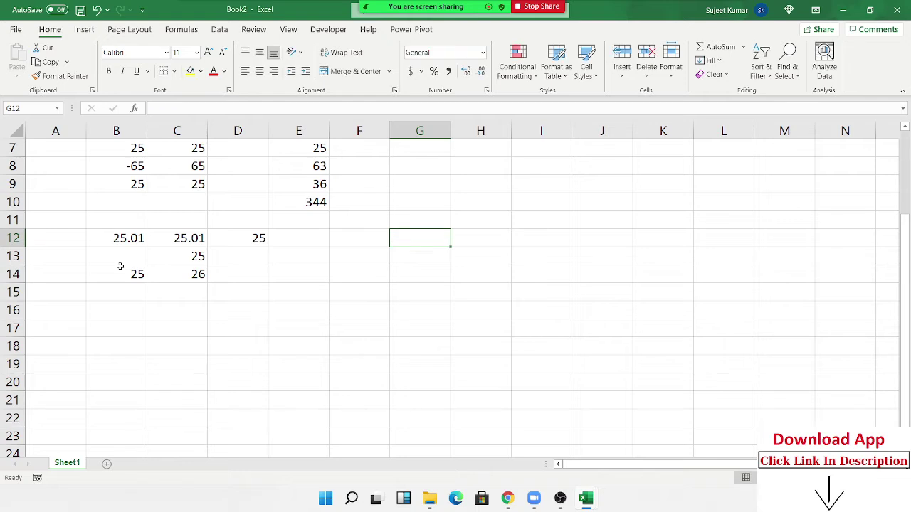
type("2")
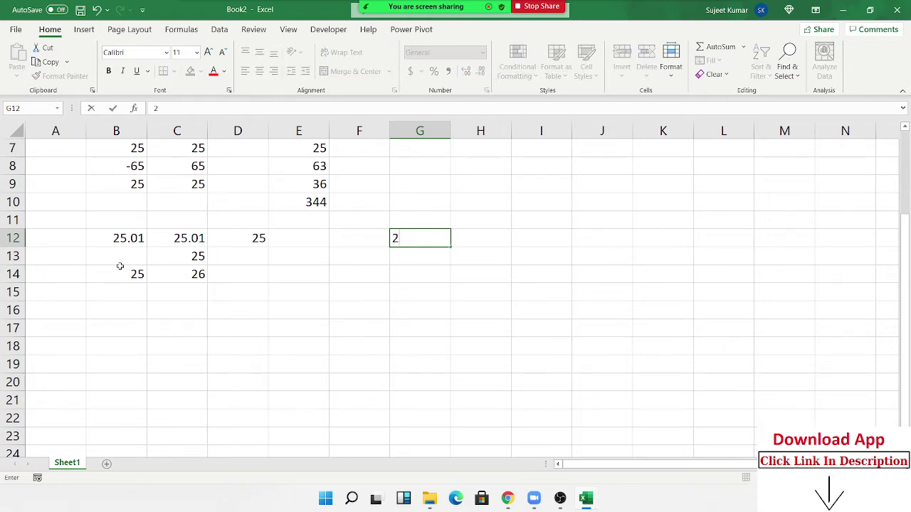
type("4380")
key("Return")
Enter 24000 in H12 and 24500 in I12 as the lower and upper multiples of 500.
key("Up")
key("Up")
key("Right")
key("Down")
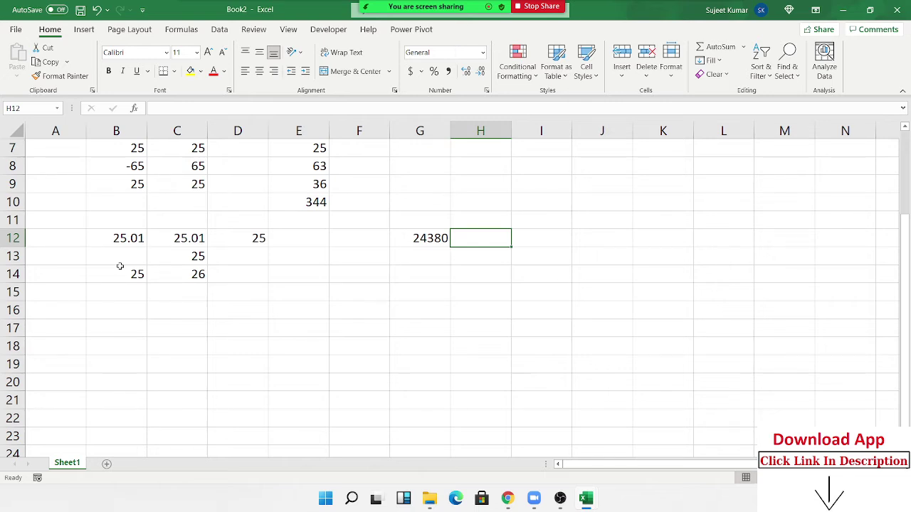
type("24000")
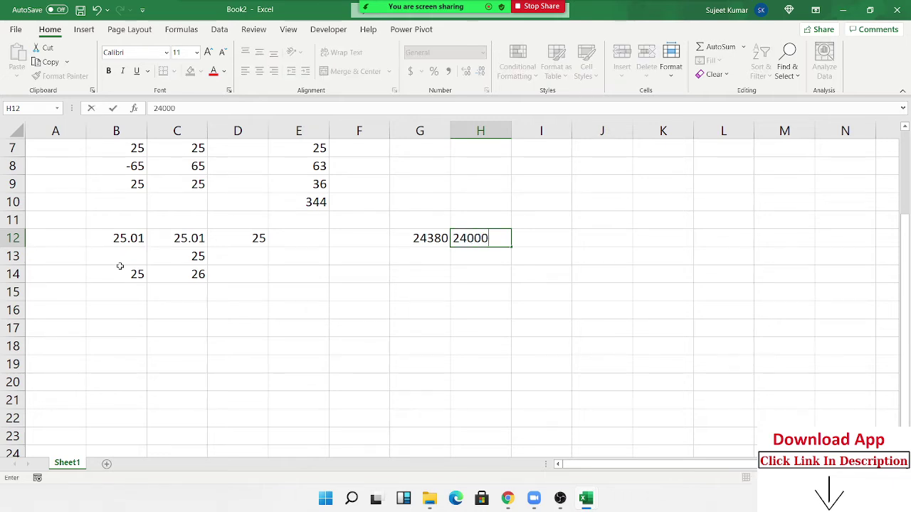
key("Tab")
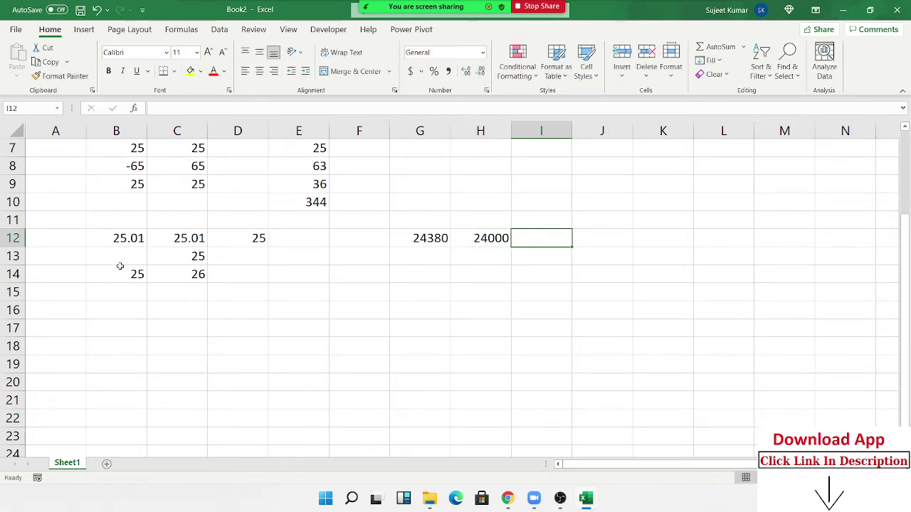
type("24500")
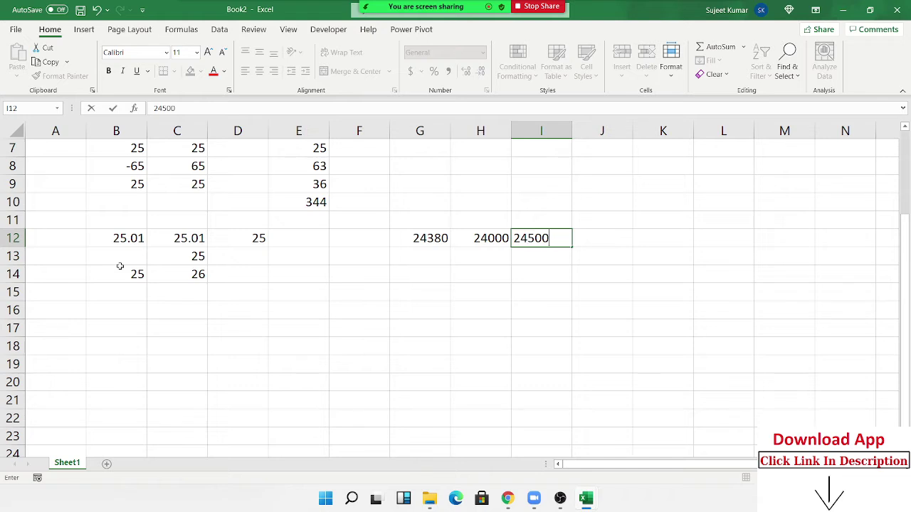
key("Return")
Copy the number in G12 to cell G14.
key("Left")
key("Up")
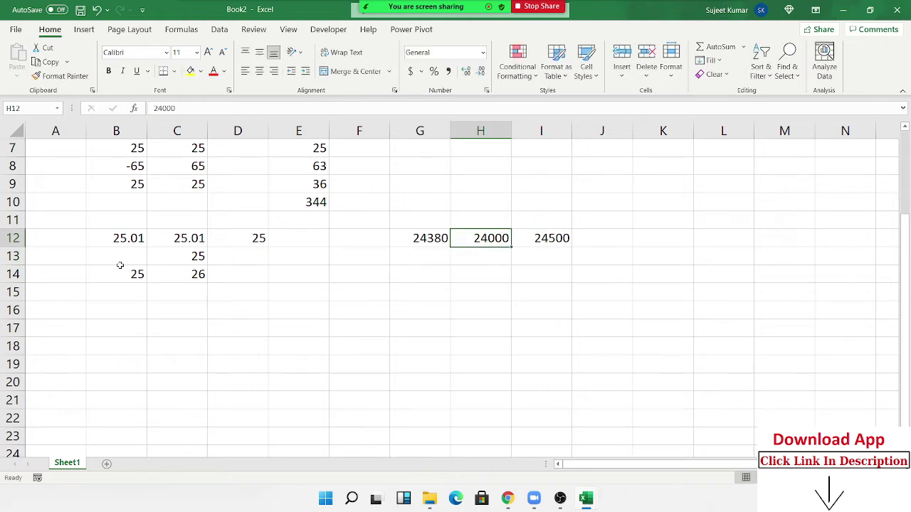
key("Left")
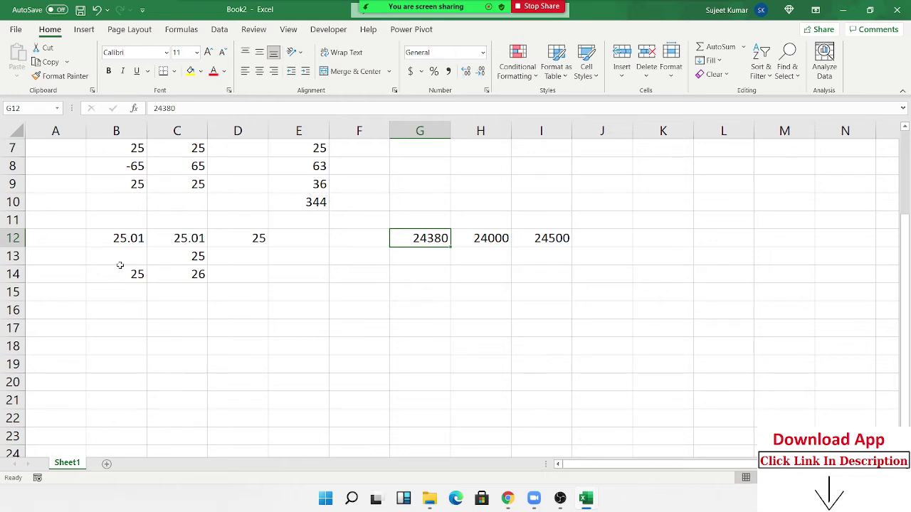
key("Right")
key("Left")
key("ctrl+c")
key("Down")
key("Down")
key("Return")
Round the number in G14 up to a multiple of 500 with a CEILING formula in H14.
key("Right")
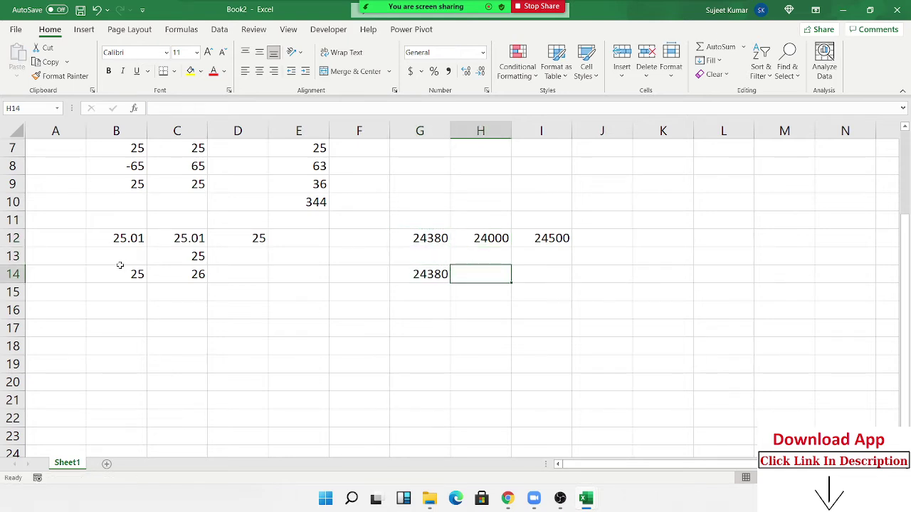
type("=ce")
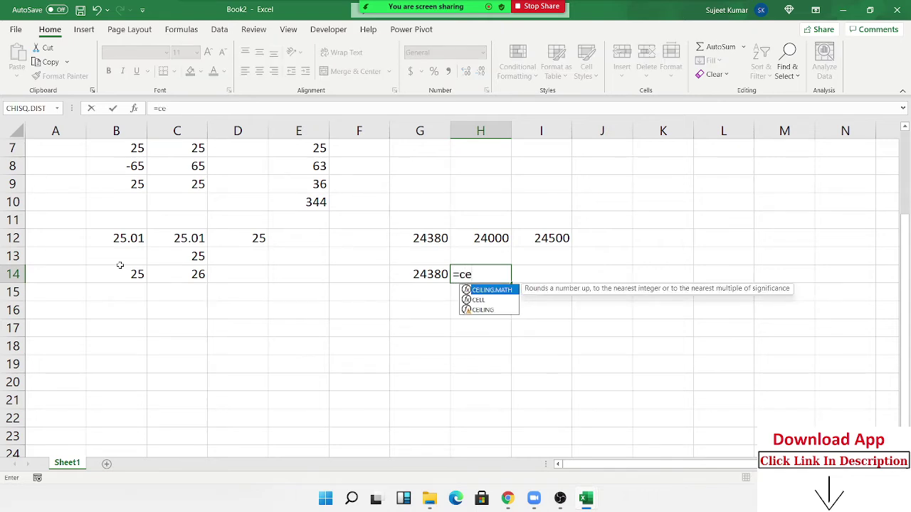
key("Down")
key("Down")
key("Tab")
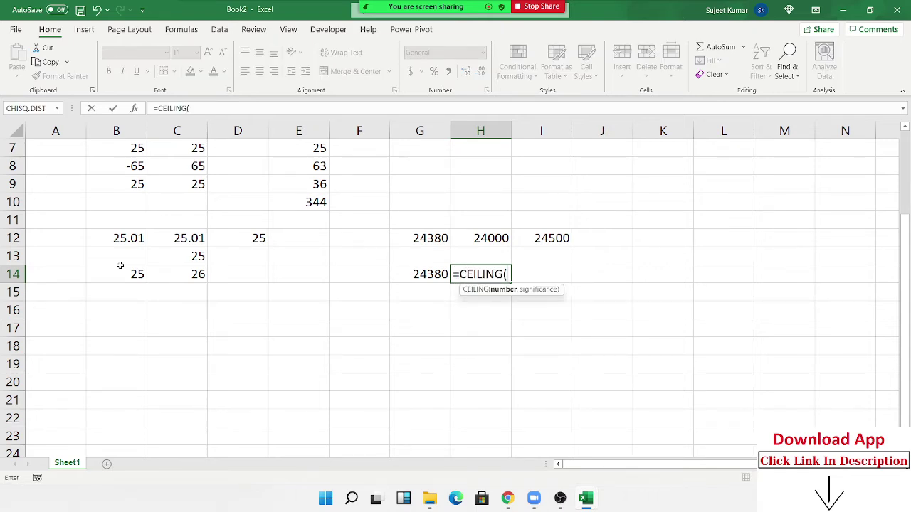
key("Left")
type(",")
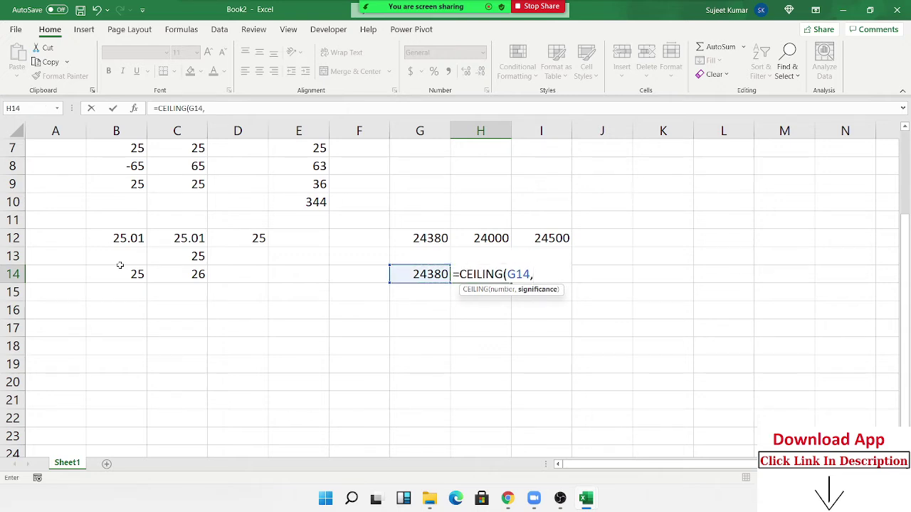
type("500")
key("Return")
key("Up")
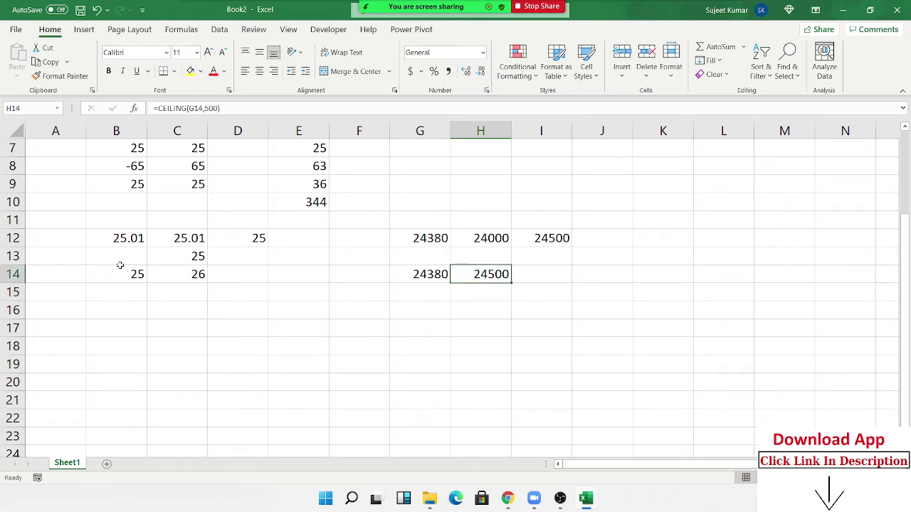
Round the number in G14 down to a multiple of 500 with a FLOOR formula in I14.
key("Right")
type("=")
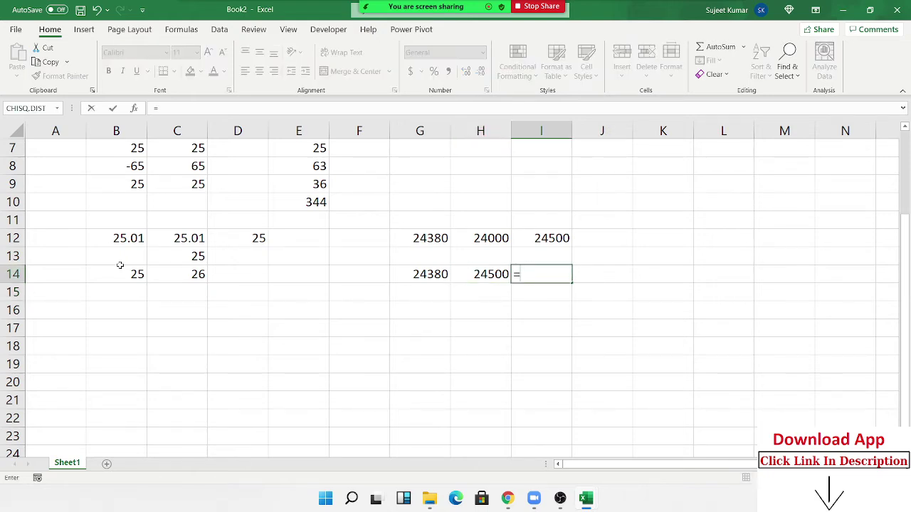
type("flo")
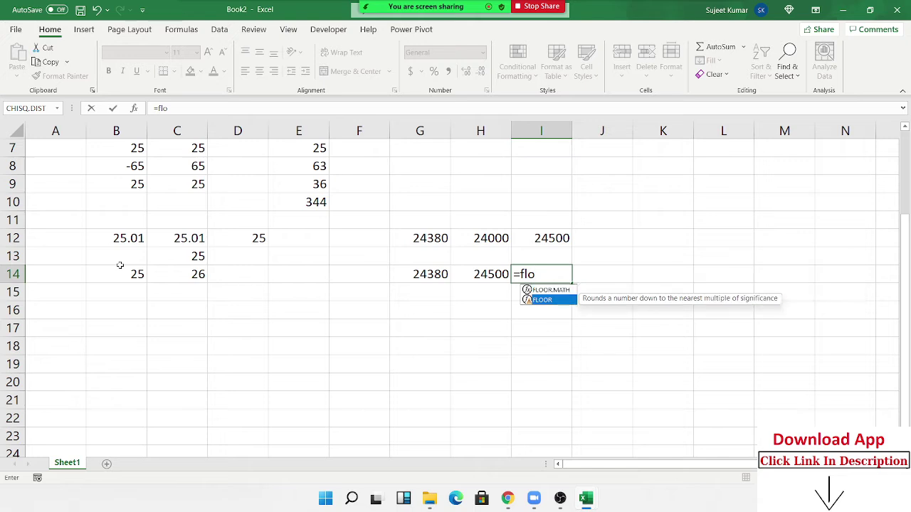
key("Down")
key("Tab")
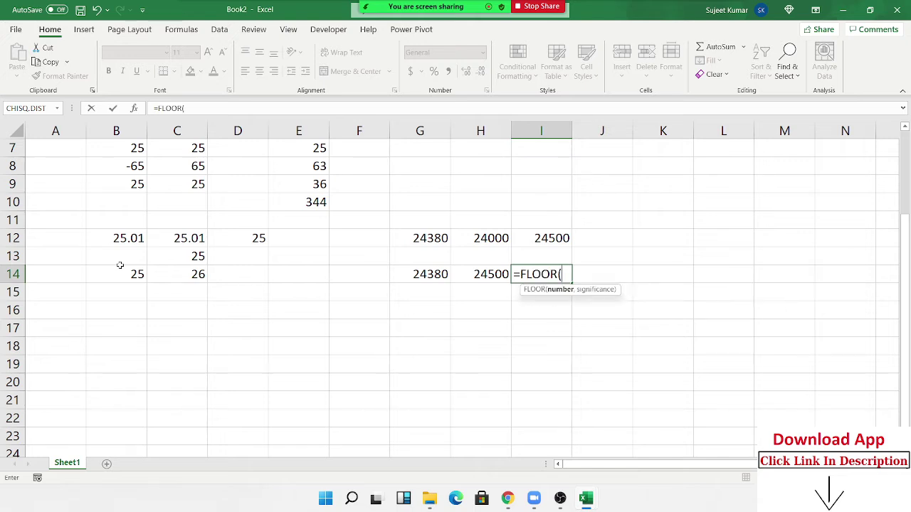
key("Left")
key("Left")
type(",")
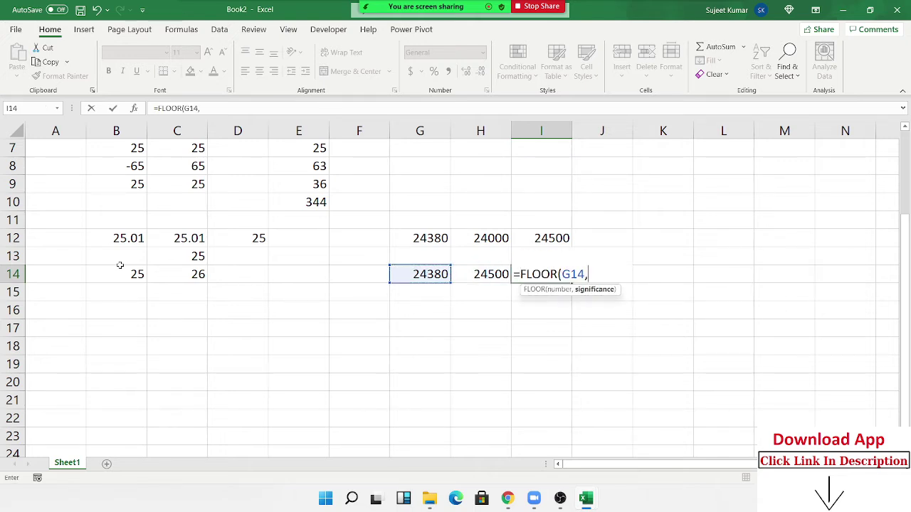
type("500")
key("Return")
key("Up")
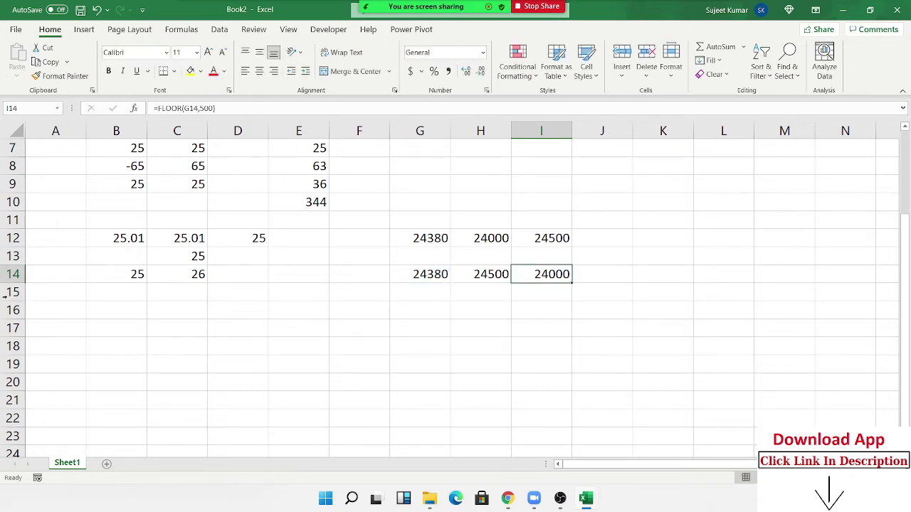
Enter 3 in B16 and 60 in C16 as a number and its rounded-up multiple of 60.
left_click(141, 311)
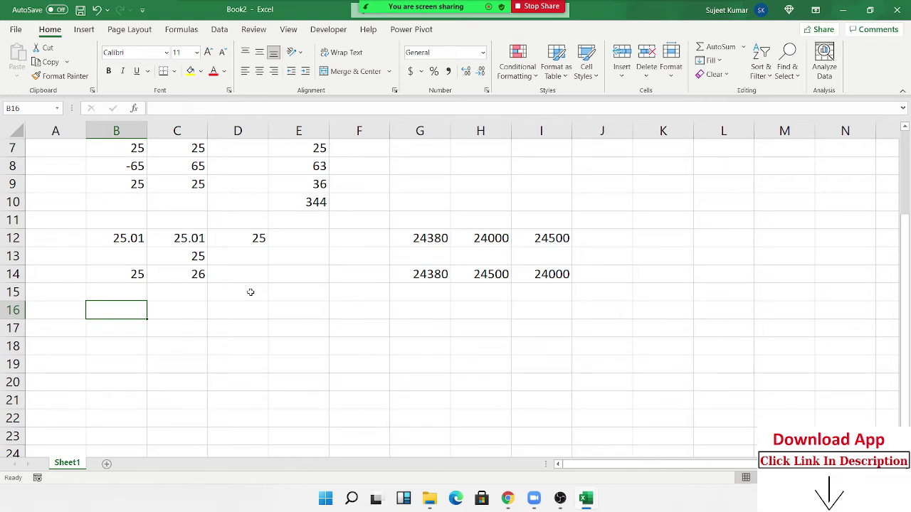
type("32")
key("BackSpace")
key("Return")
key("Up")
key("Right")
type("60")
key("Up")
key("Down")
key("Down")
key("Left")
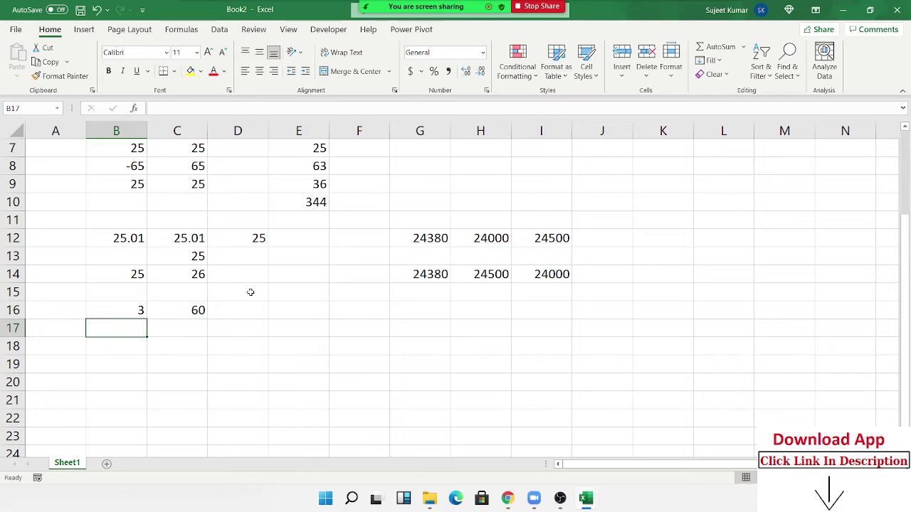
Enter 63 in B17 and 120 in C17 as the second example pair.
key("Up")
key("Right")
key("Down")
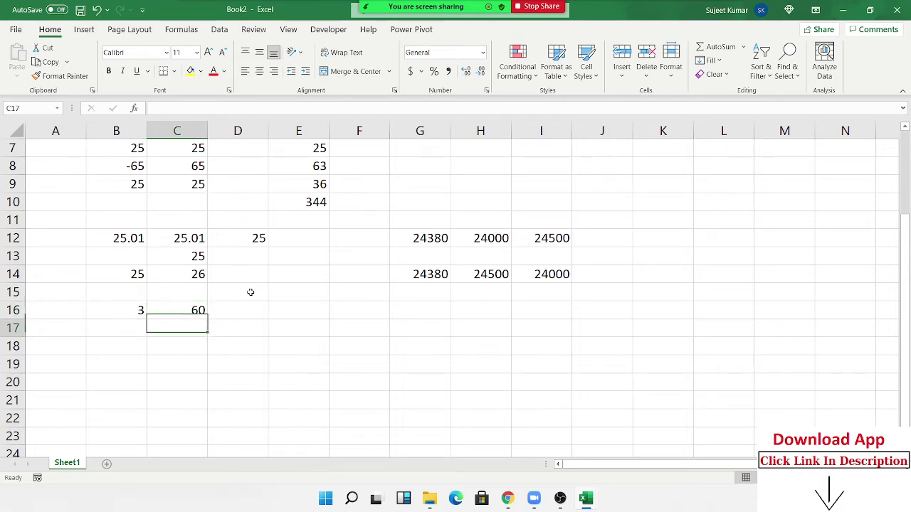
key("Left")
type("63")
key("Return")
key("Up")
key("Right")
type("120")
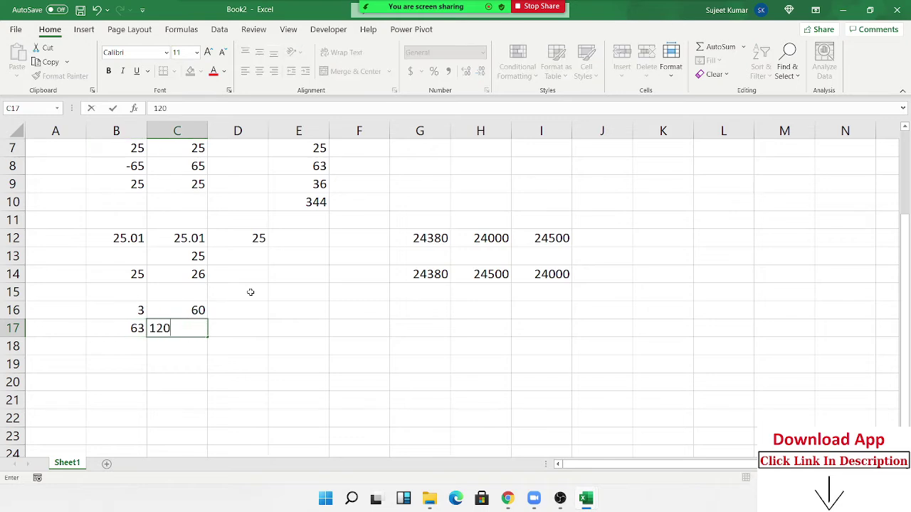
key("Return")
Enter 121 in B18 and 180 in C18 as the third example pair.
key("Left")
type("121")
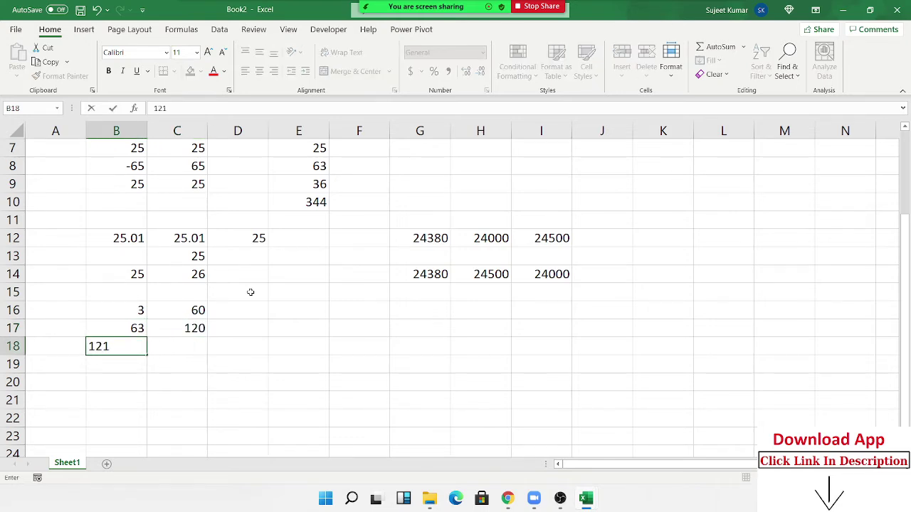
key("Tab")
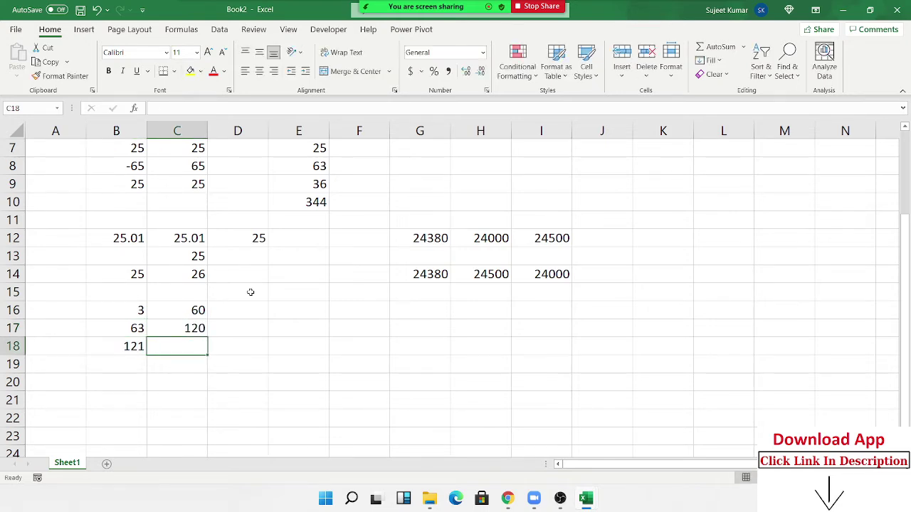
type("180")
key("Return")
Clear the manually entered multiples from C16:C18.
key("Up")
key("Up")
key("Up")
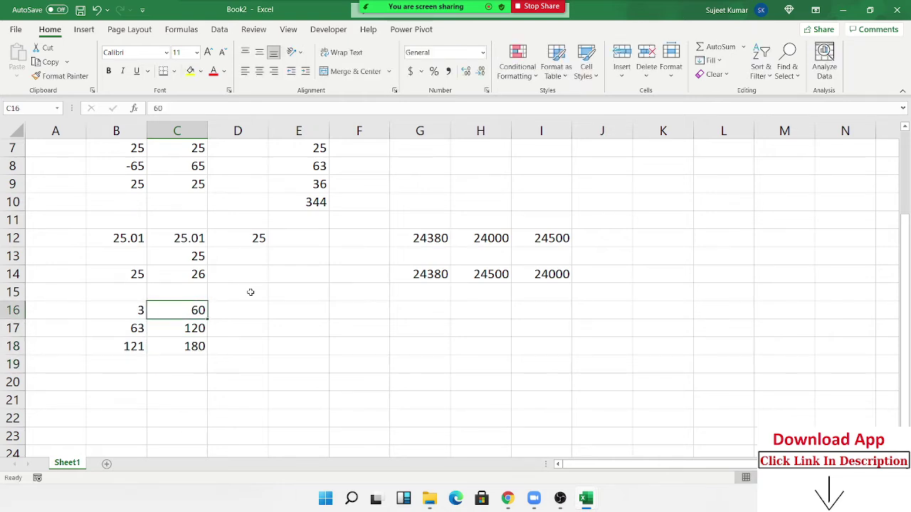
key("shift+Down")
key("shift+Down")
key("Delete")
key("Down")
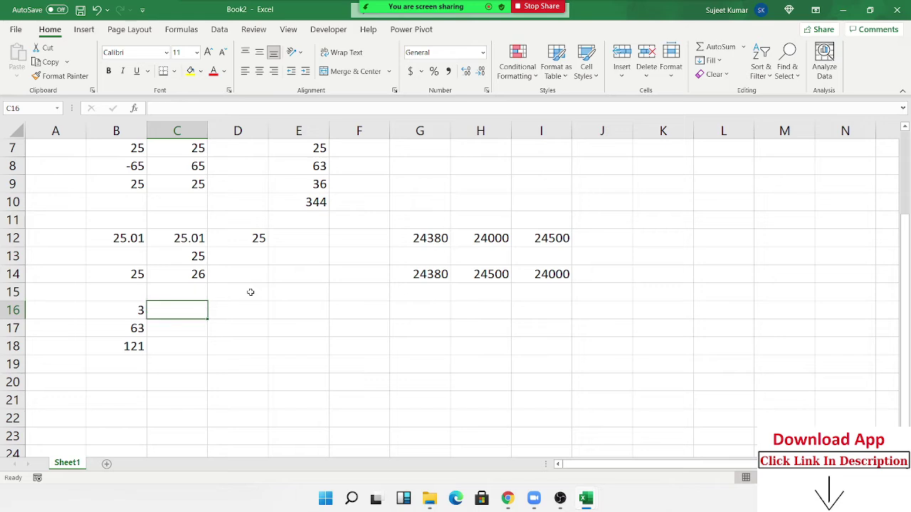
Round B16 up to a multiple of 60 with CEILING in C16 and fill the formula down to C18.
type("=ce;")
key("BackSpace")
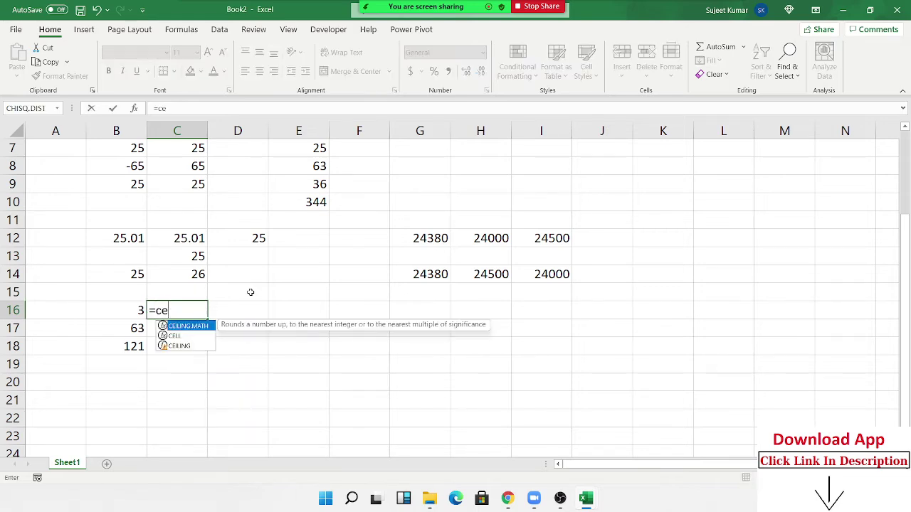
key("Down")
key("Down")
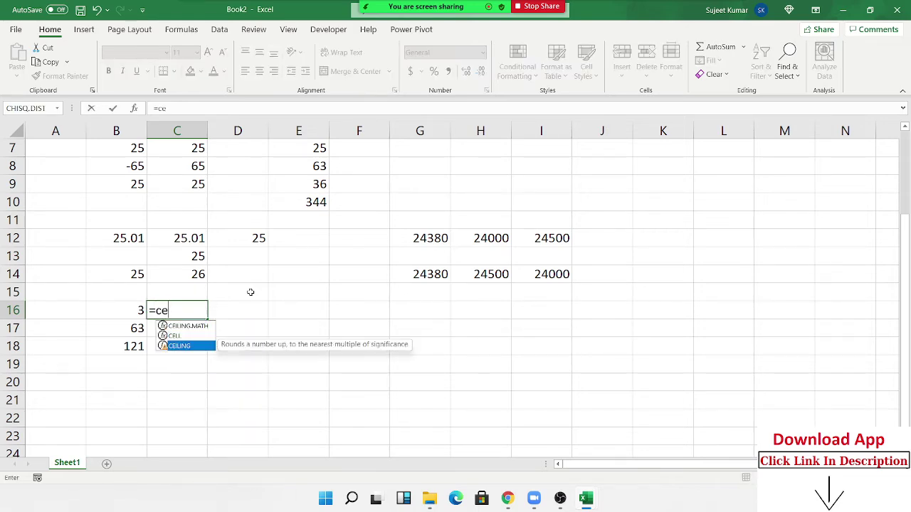
key("Tab")
key("Left")
type(",60")
key("ctrl+Return")
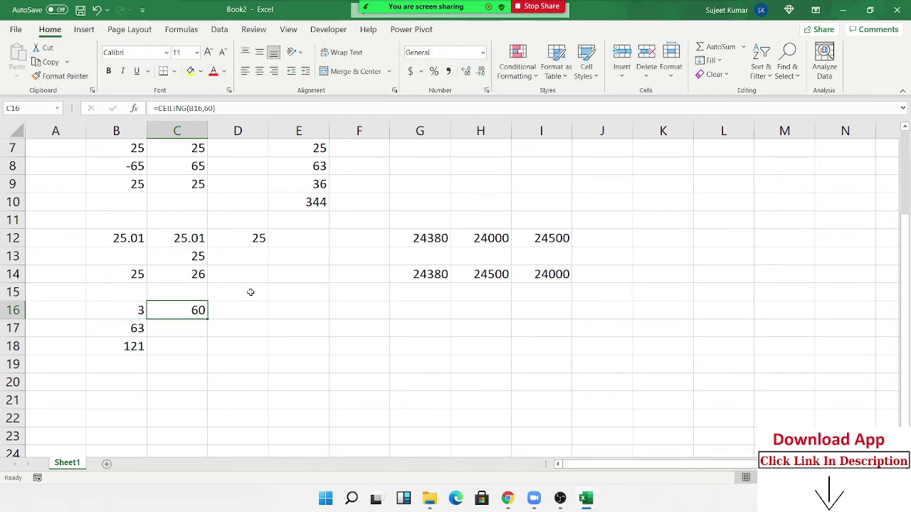
left_click_drag(209, 318, 211, 358)
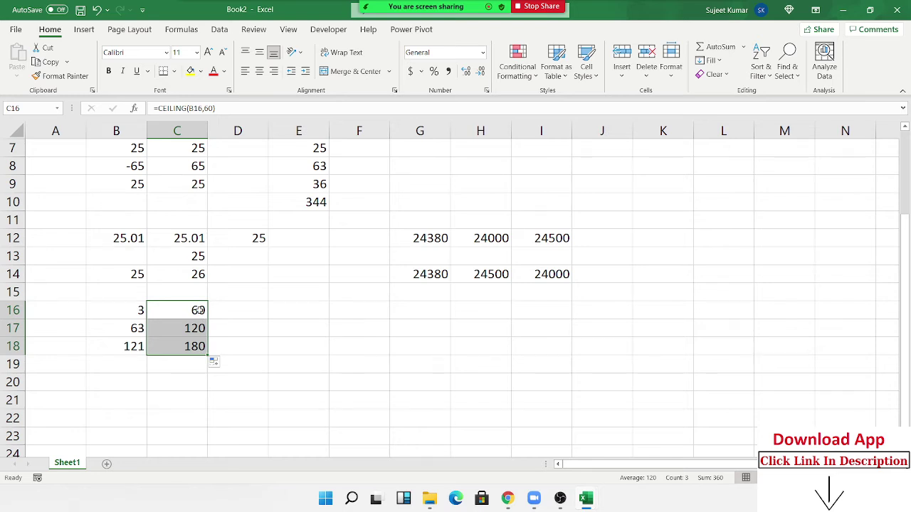
key("Up")
key("Down")
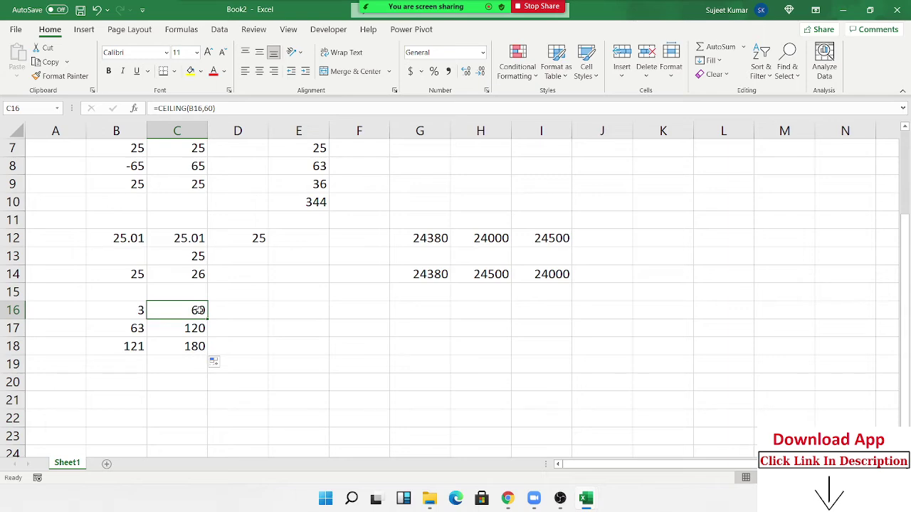
Browse the Math & Trig function list and read the description of the COMBIN function.
scroll(97, 376, "down", 1)
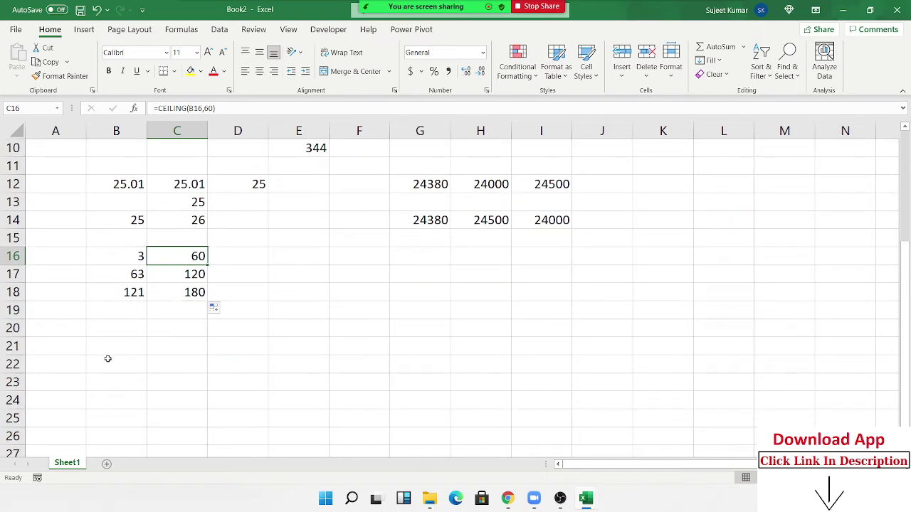
left_click(110, 347)
left_click(182, 29)
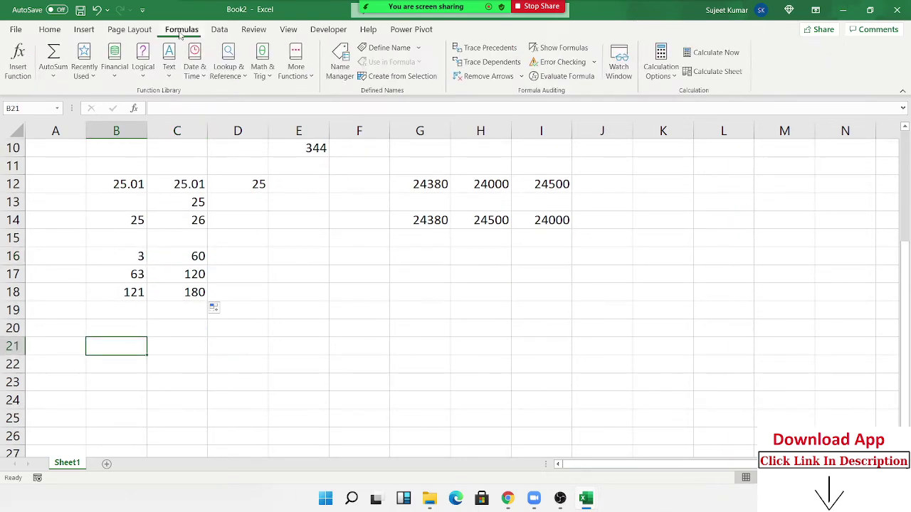
left_click(262, 71)
scroll(311, 234, "down", 2)
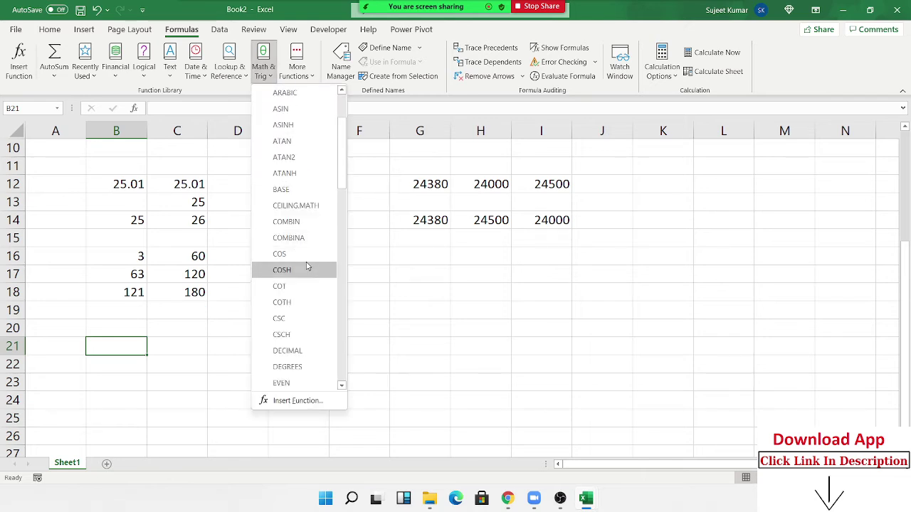
scroll(306, 212, "up", 1)
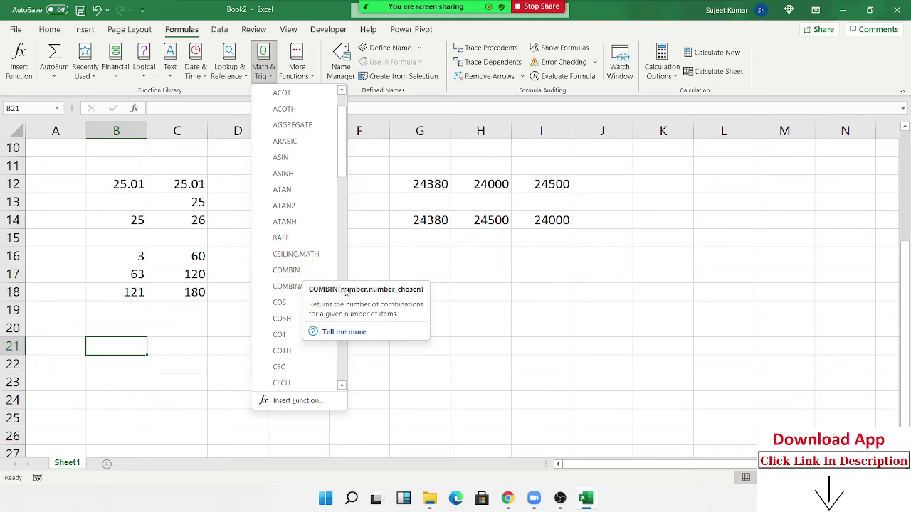
left_click(430, 290)
Enter 3 in cell B21.
scroll(185, 306, "down", 1)
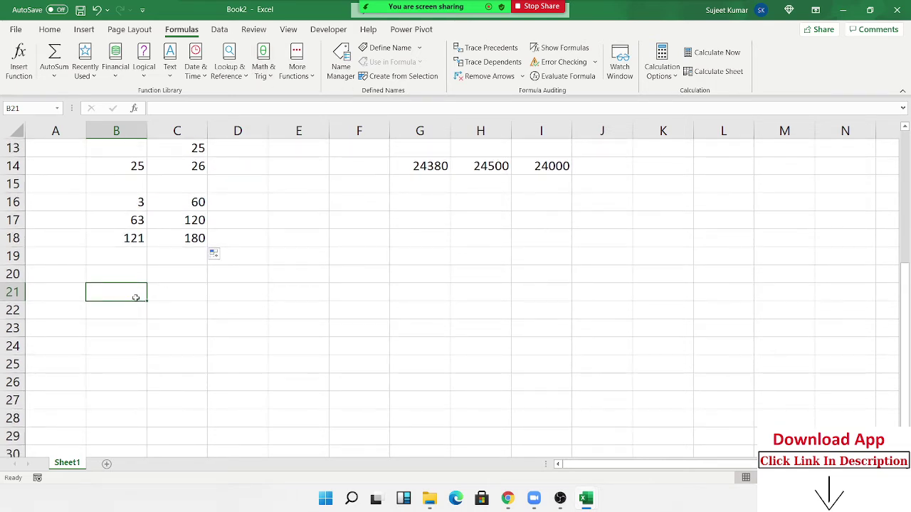
type("3")
key("Tab")
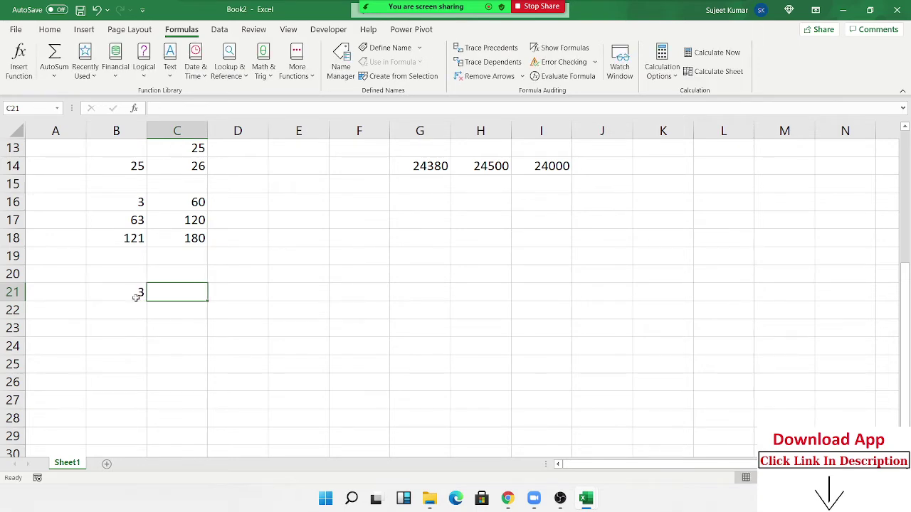
Calculate in C21 the number of combinations of B21 items with 2 chosen, using COMBIN.
key("Down")
key("Down")
key("Left")
key("Up")
key("Right")
key("Up")
type("=c")
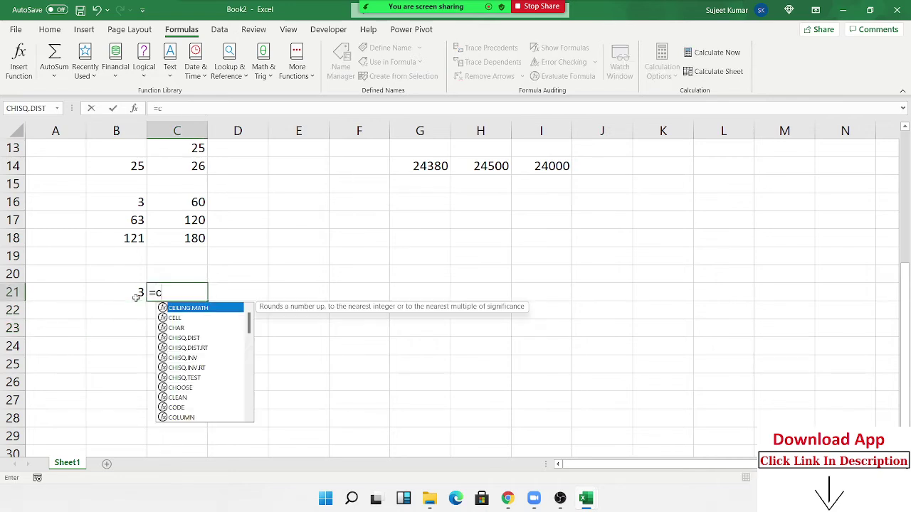
type("om")
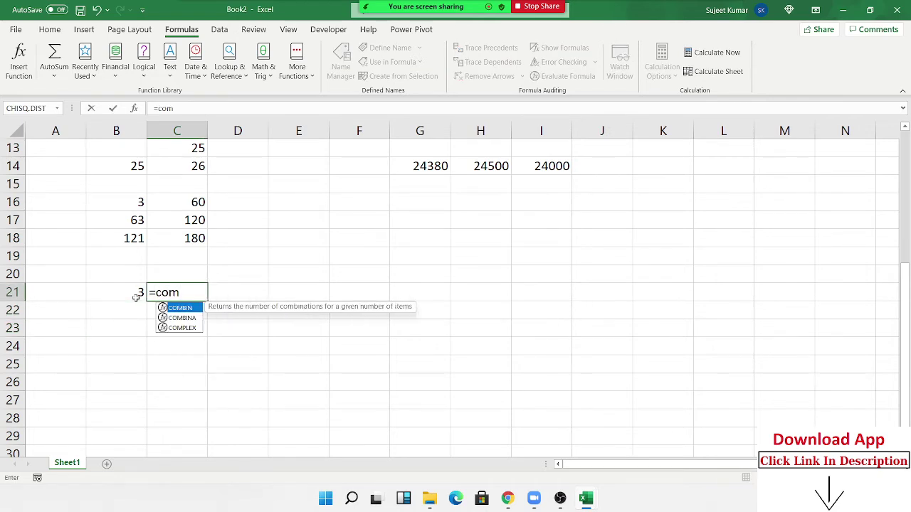
key("Tab")
left_click(135, 296)
type(",")
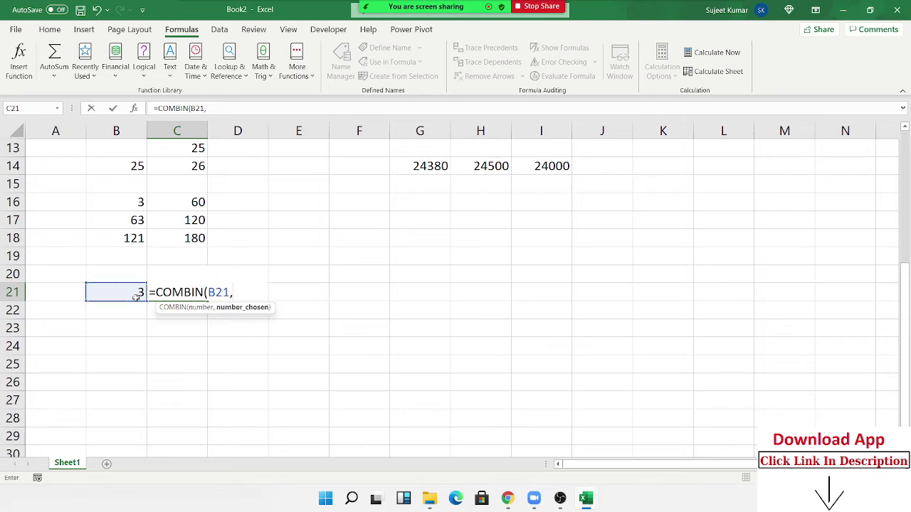
type("2")
key("Return")
key("Up")
List the items A, B and C in cells B23 to B25.
key("Down")
key("Down")
key("Left")
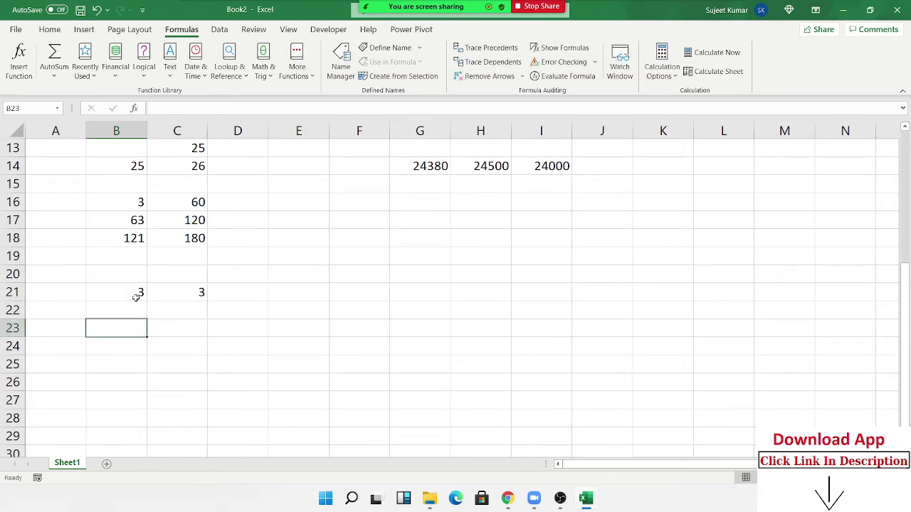
type("A")
key("Return")
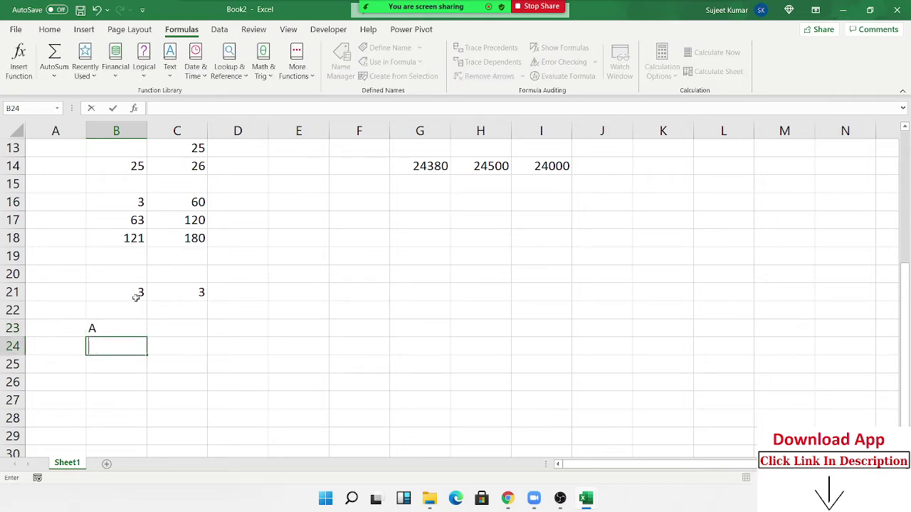
type("B")
key("Return")
type("C")
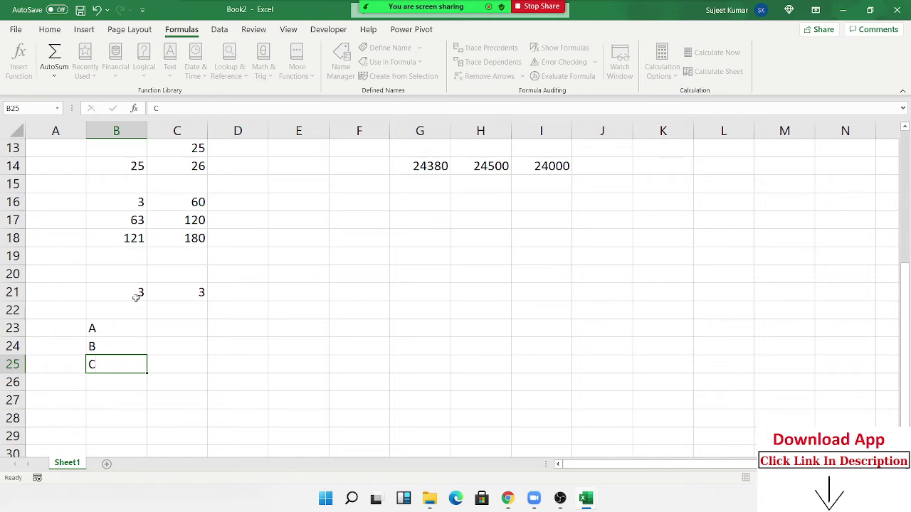
key("Up")
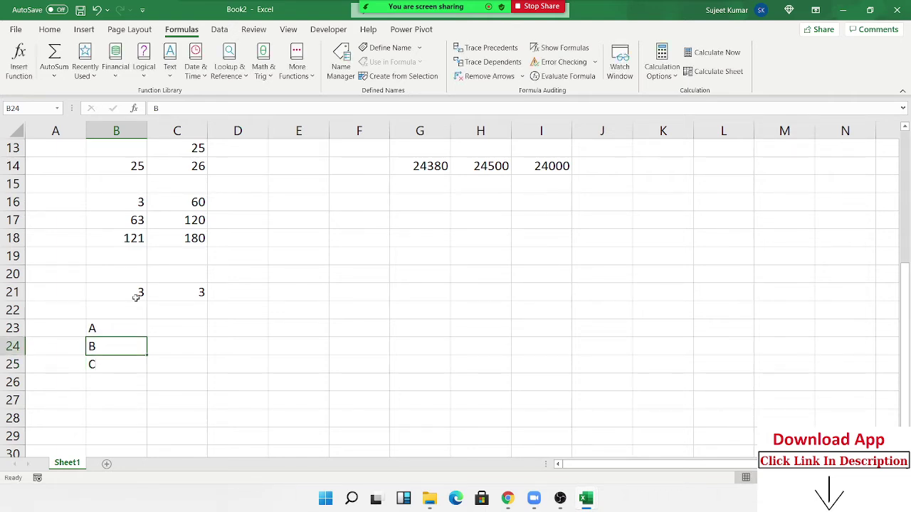
key("Up")
key("shift+Down")
key("ctrl+c")
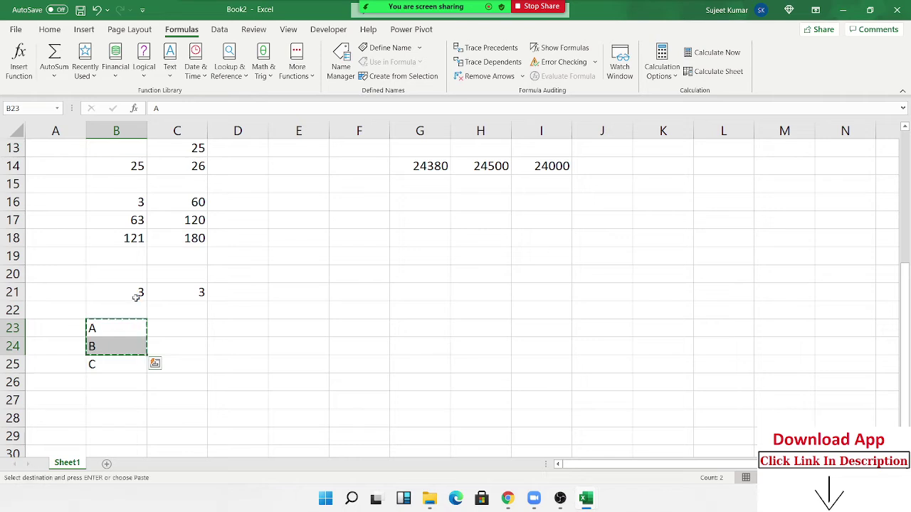
key("Right")
key("Right")
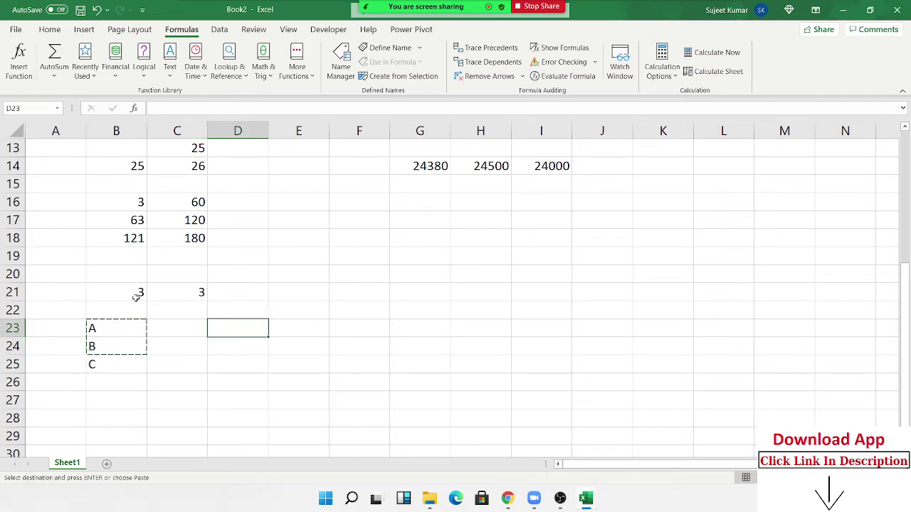
key("ctrl+c")
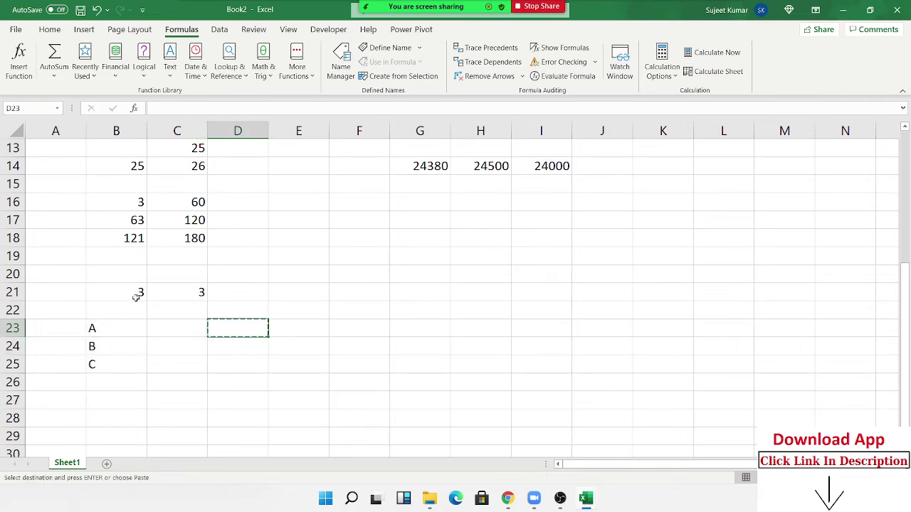
Copy the A and B items from B23:B24 into D23:D24 as the first pair.
key("Left")
key("Left")
key("Left")
key("shift+Down")
key("Right")
key("shift+Down")
key("ctrl+c")
key("Right")
key("Right")
key("ctrl+v")
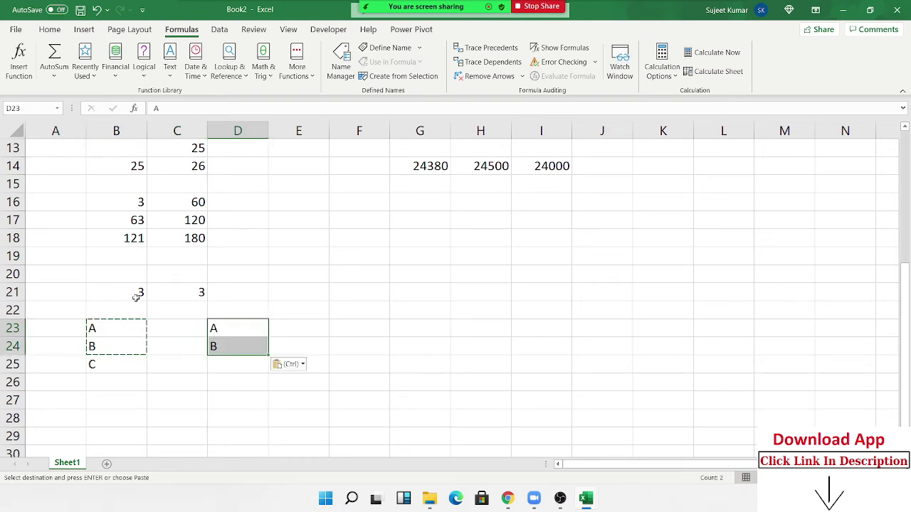
Copy the B and C items from B24:B25 into E23:E24 as the second pair.
key("Down")
key("Left")
key("Left")
key("shift+Down")
key("ctrl+c")
key("Right")
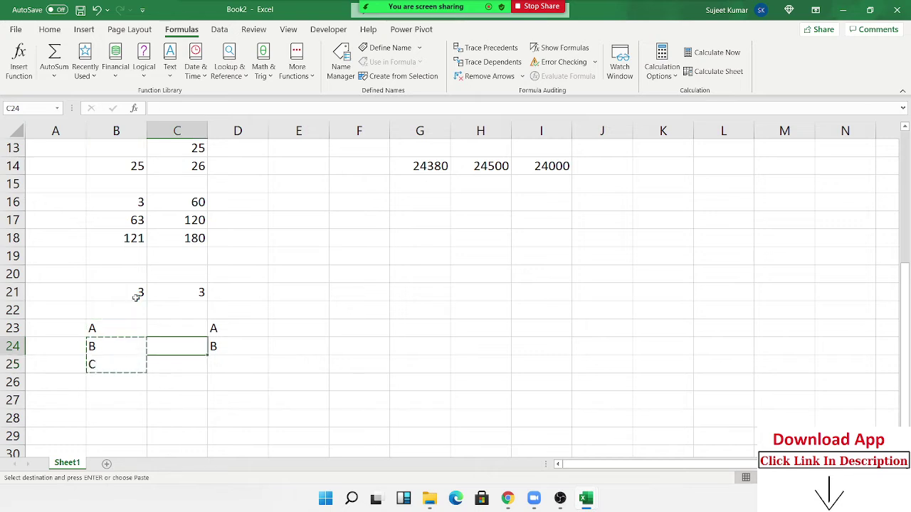
key("Right")
key("Right")
key("Up")
key("Return")
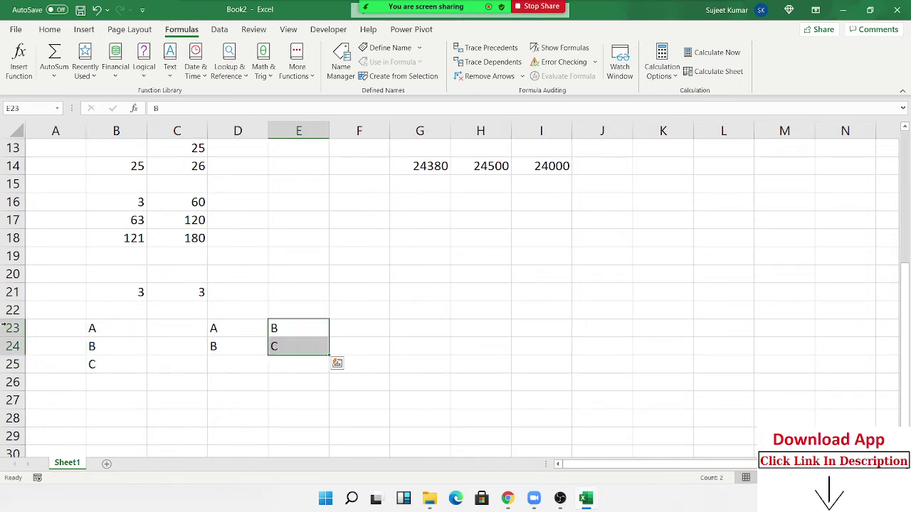
Copy the non-adjacent items A and C from B23 and B25 into F23:F24 as the third pair.
left_click(88, 336)
left_click(93, 363, "ctrl")
key("ctrl+c")
left_click(362, 331)
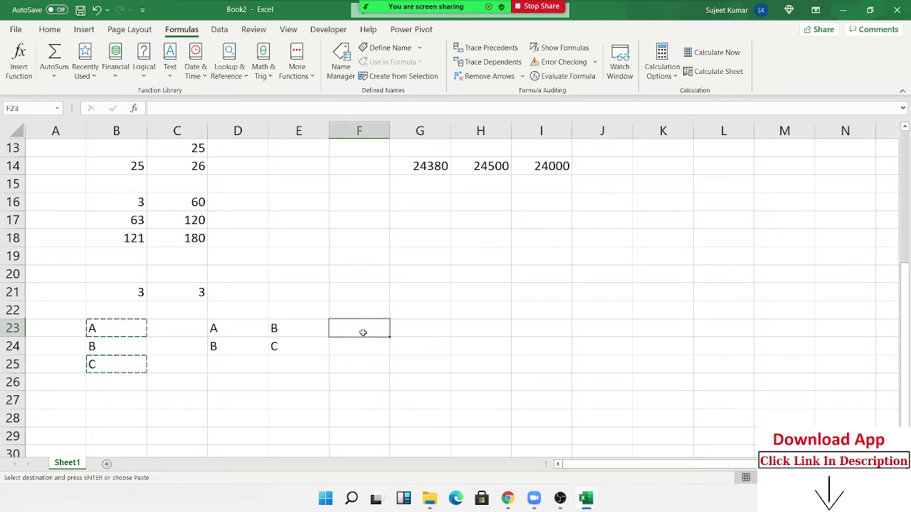
key("ctrl+v")
key("Escape")
Review the pairs in D23:F24 and inspect the COMBIN formula in C21.
left_click_drag(225, 327, 359, 347)
double_click(196, 292)
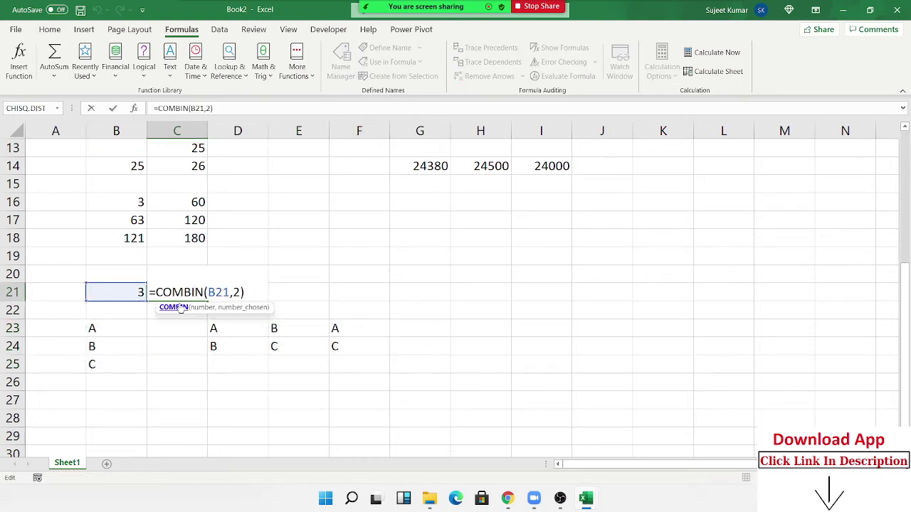
left_click(123, 364)
Enter the numbers 25, 36 and 63 in cells B28, C28 and D28.
scroll(122, 367, "down", 2)
left_click(122, 304)
type("25")
key("Tab")
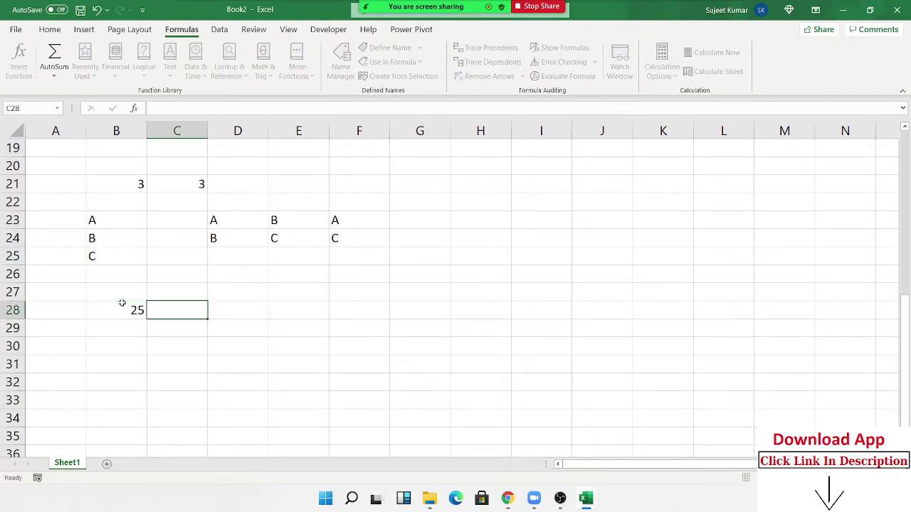
type("36")
key("Tab")
type("63")
key("Tab")
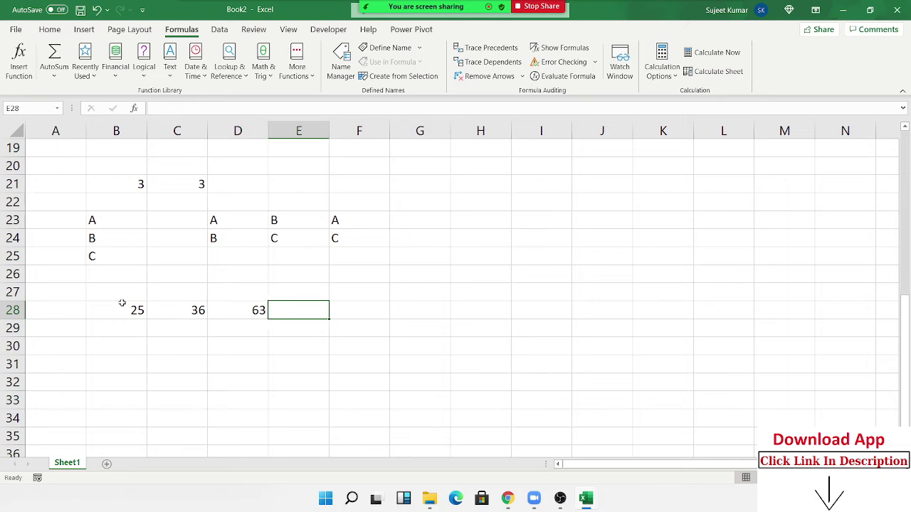
Calculate the least common multiple of B28:D28 in E28 with the LCM function.
type("=cl")
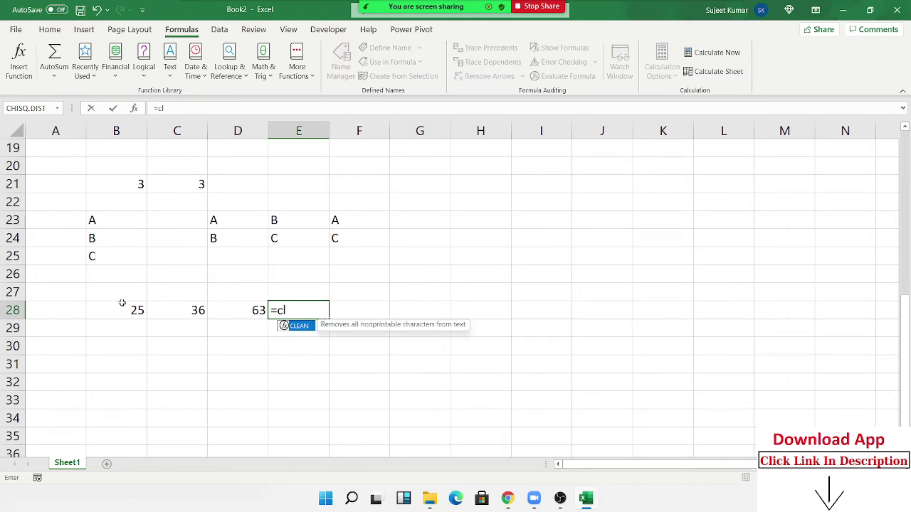
key("BackSpace")
key("BackSpace")
type("lc")
key("Tab")
key("Left")
key("shift+Left")
key("shift+Left")
key("Return")
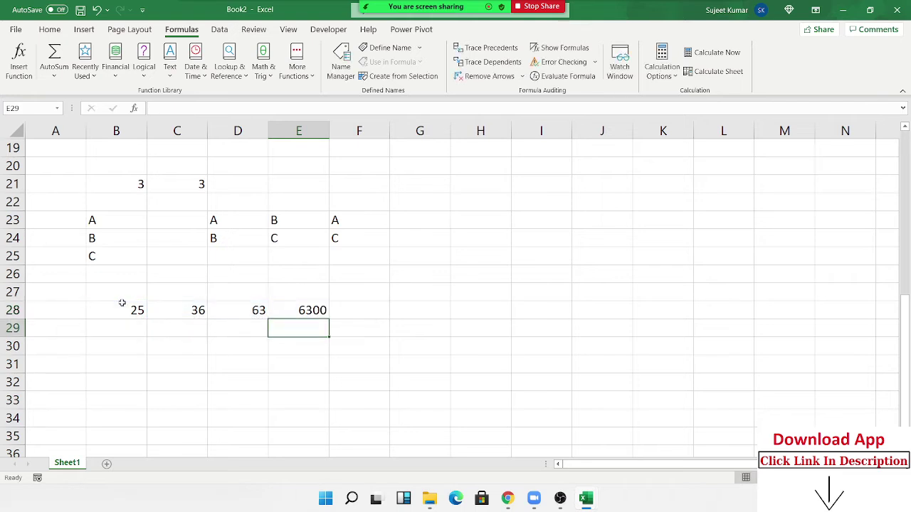
Enter 60 in C30 and 30 in D30.
key("Down")
key("Left")
key("Left")
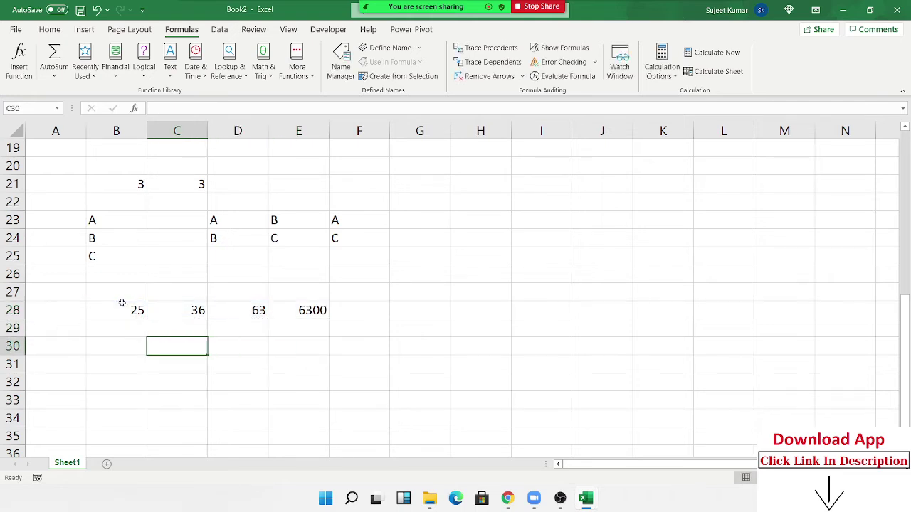
type("60")
key("Tab")
type("30")
key("Tab")
Calculate the greatest common divisor of C30 and D30 in E30 with the GCD function.
type("=gc")
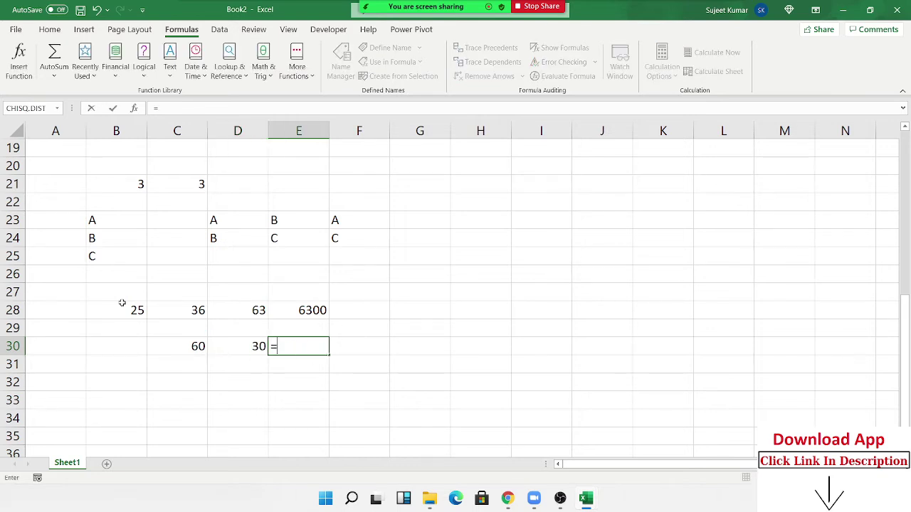
key("Tab")
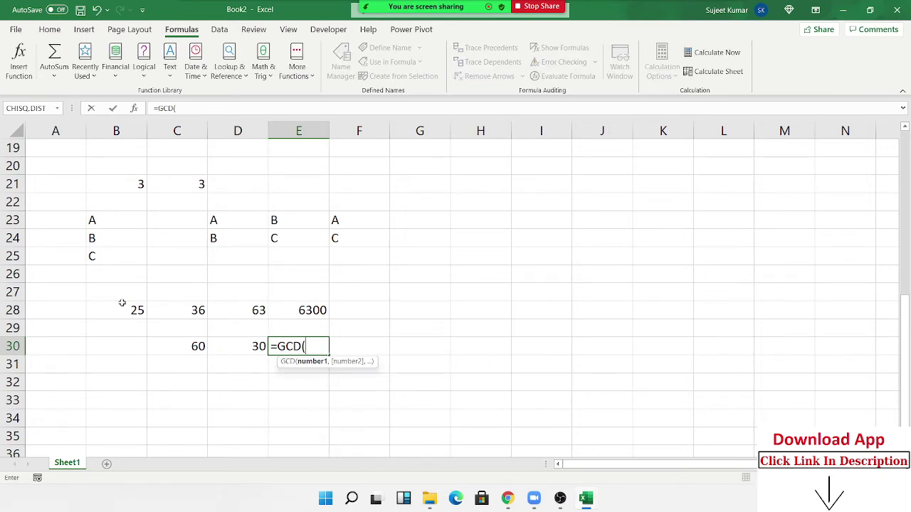
key("Left")
key("Left")
type(",")
key("Left")
key("Return")
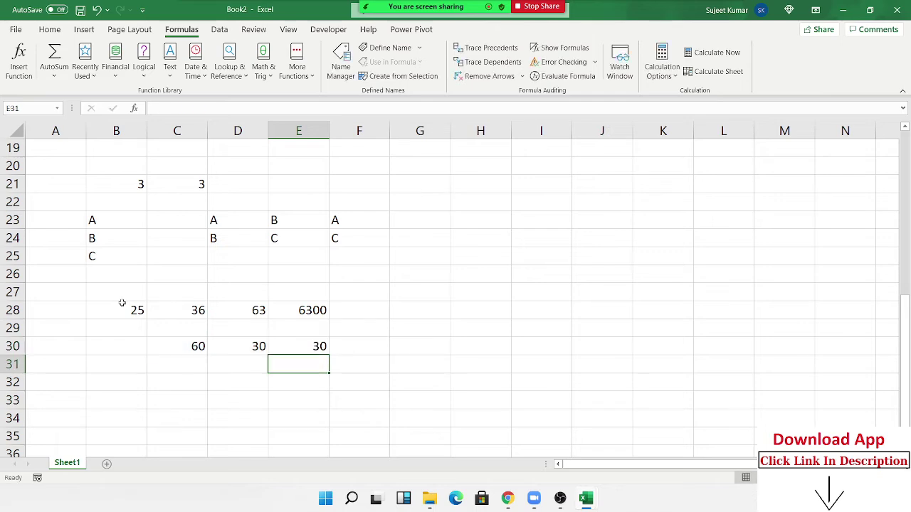
key("Up")
Enter 25.63 in cell B33.
scroll(121, 303, "up", 1)
scroll(99, 372, "down", 2)
left_click(139, 345)
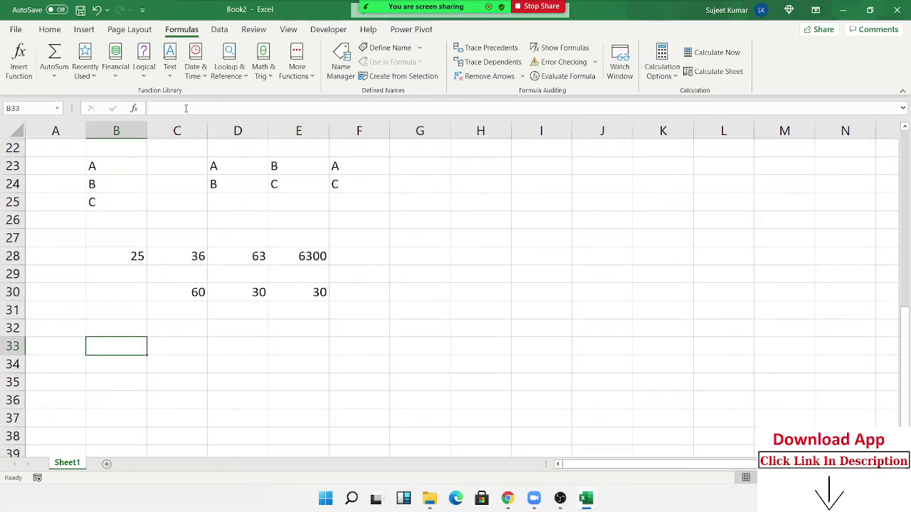
scroll(179, 257, "down", 1)
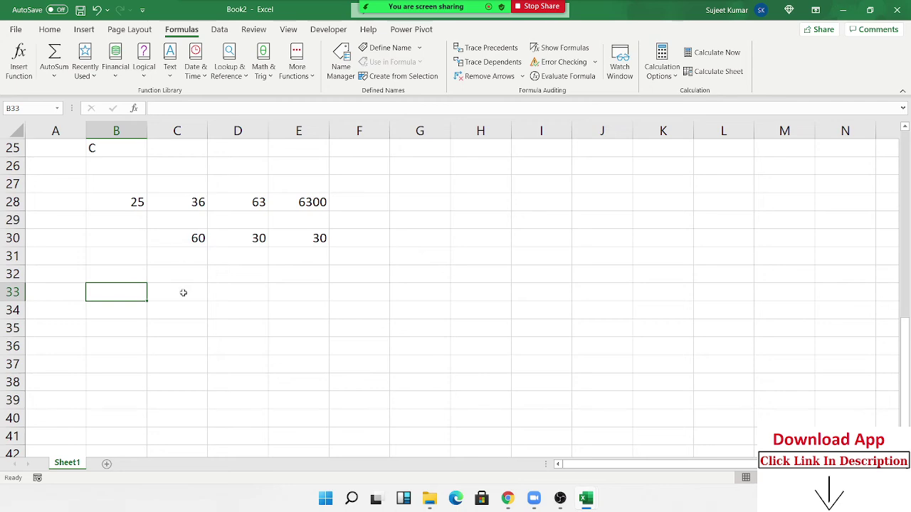
scroll(182, 290, "up", 4)
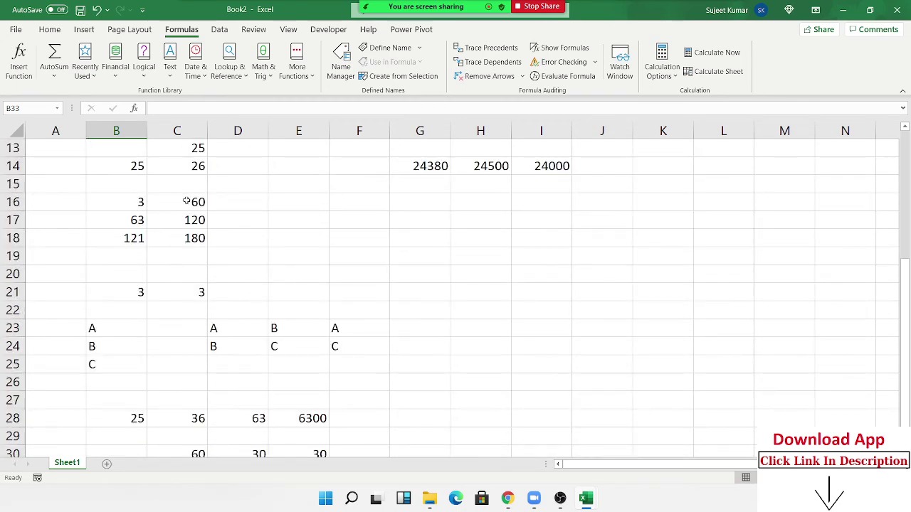
scroll(187, 200, "up", 1)
scroll(182, 204, "down", 3)
scroll(178, 213, "down", 2)
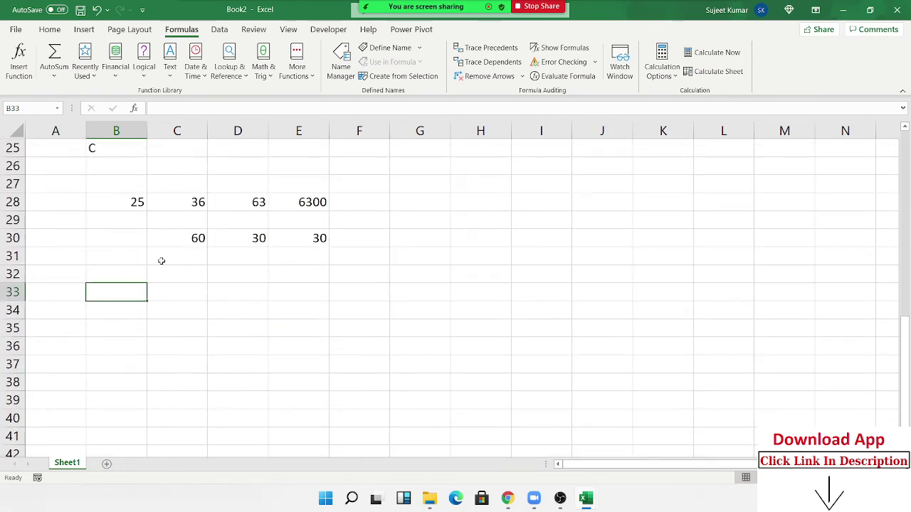
scroll(122, 301, "down", 2)
scroll(122, 289, "up", 1)
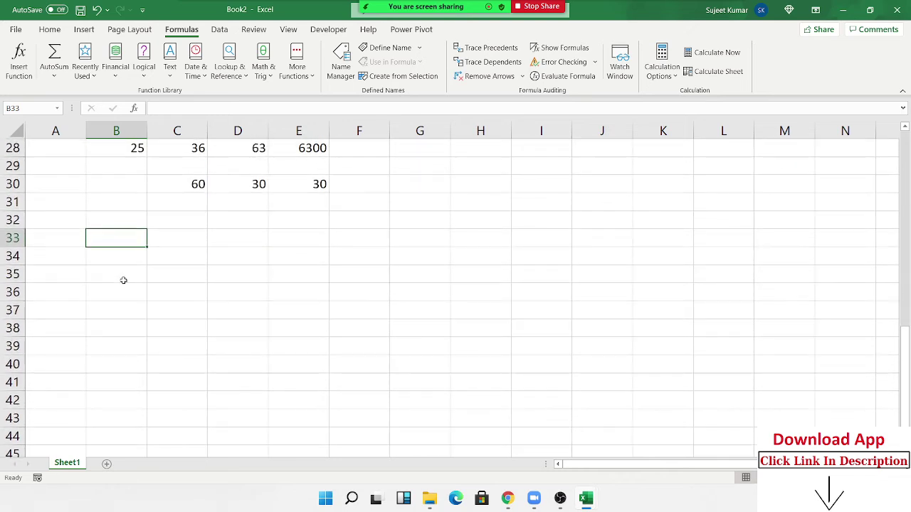
type("25.63")
key("Return")
key("Up")
key("Up")
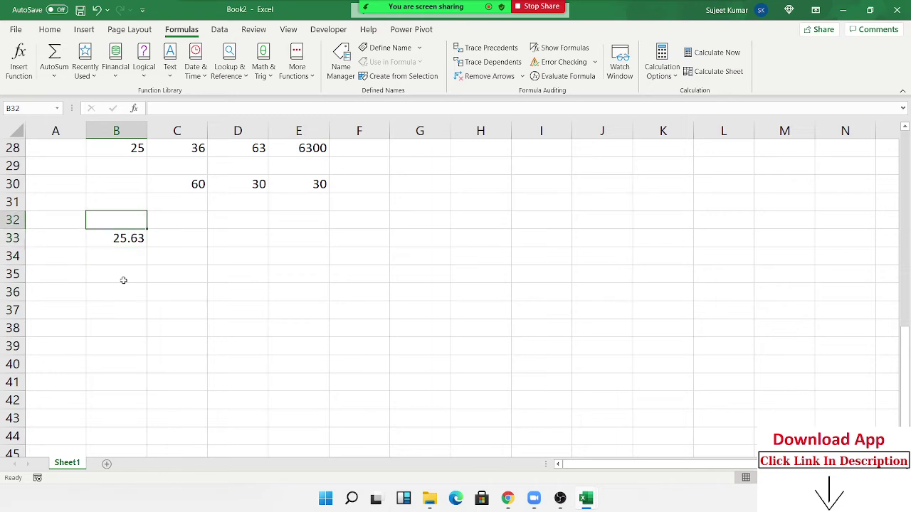
key("Right")
key("Down")
type("0.63")
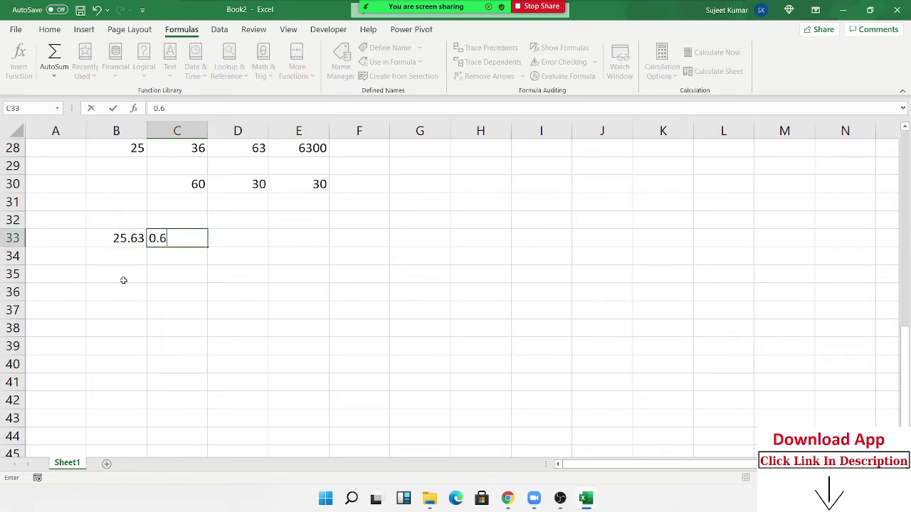
key("Right")
key("Left")
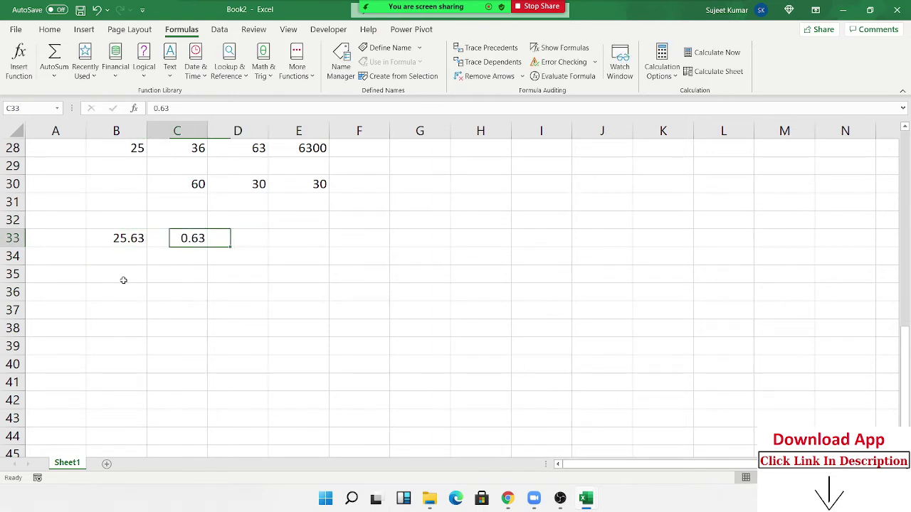
key("Delete")
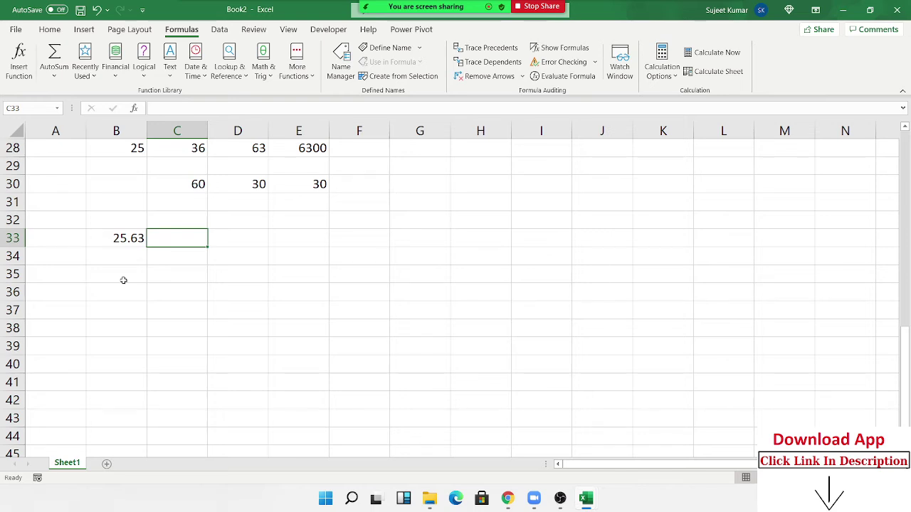
Extract the whole-number part of B33 in C33 with the INT function.
type("=")
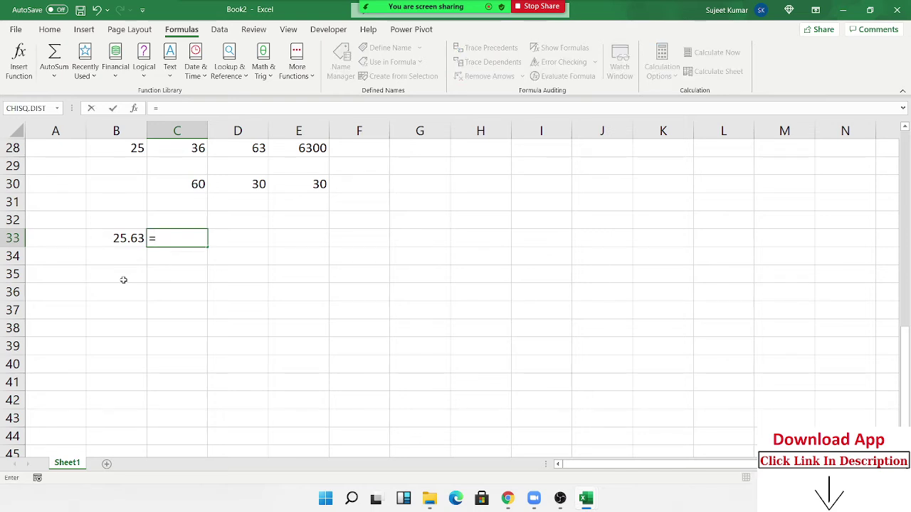
type("i")
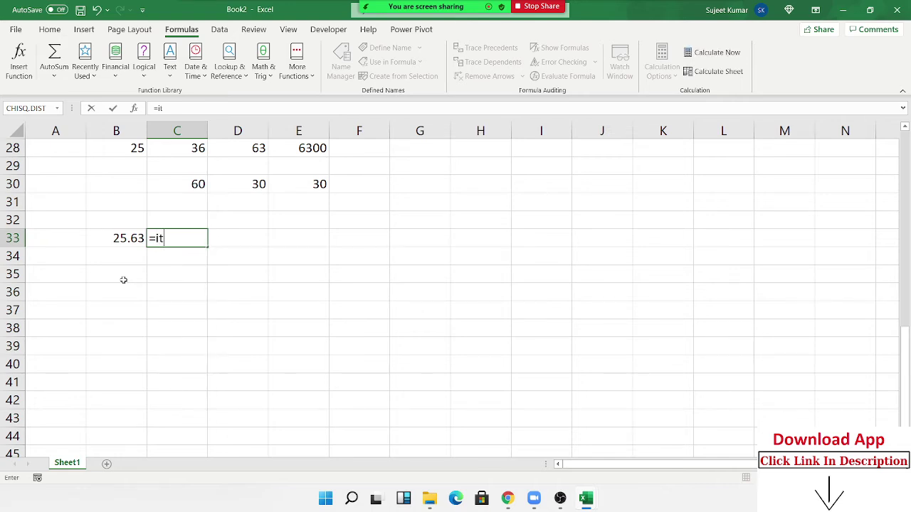
type("n")
key("Tab")
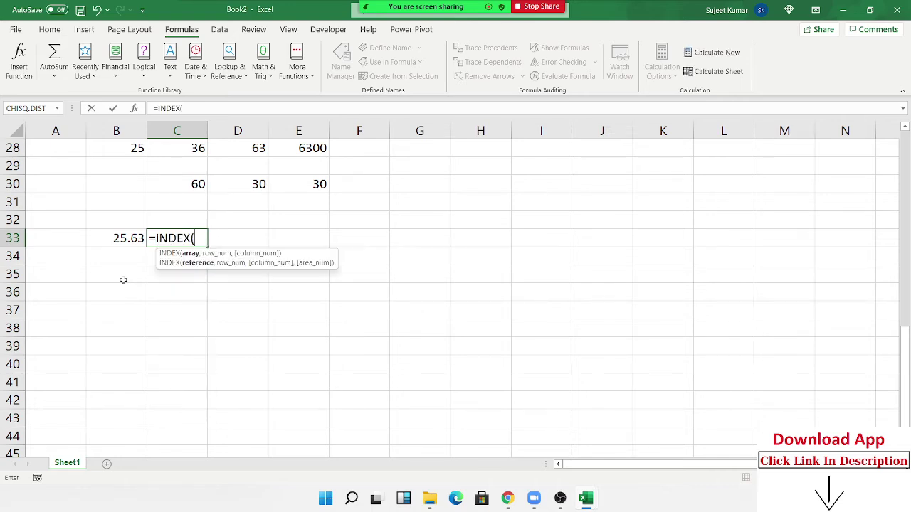
key("BackSpace")
key("BackSpace")
key("BackSpace")
key("BackSpace")
type("t")
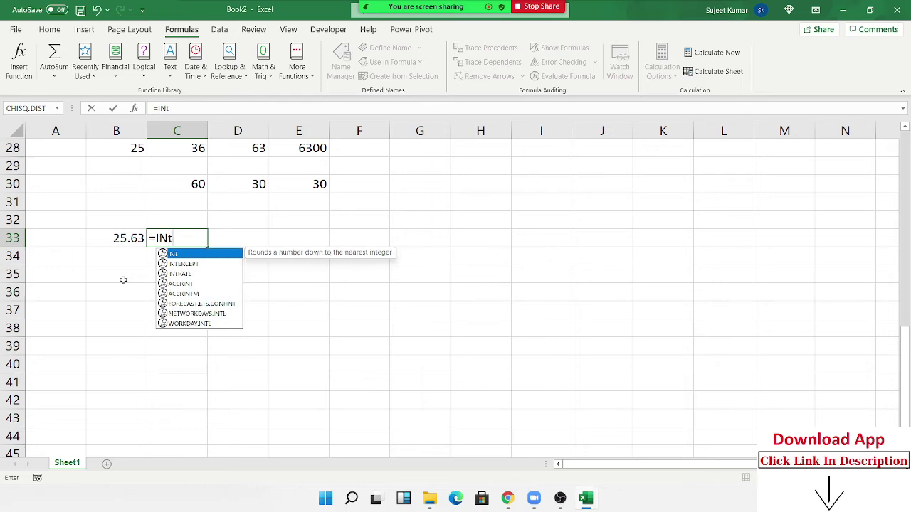
key("Tab")
key("Left")
key("Return")
Calculate the decimal part in D33 by subtracting C33 from B33.
key("Right")
key("Up")
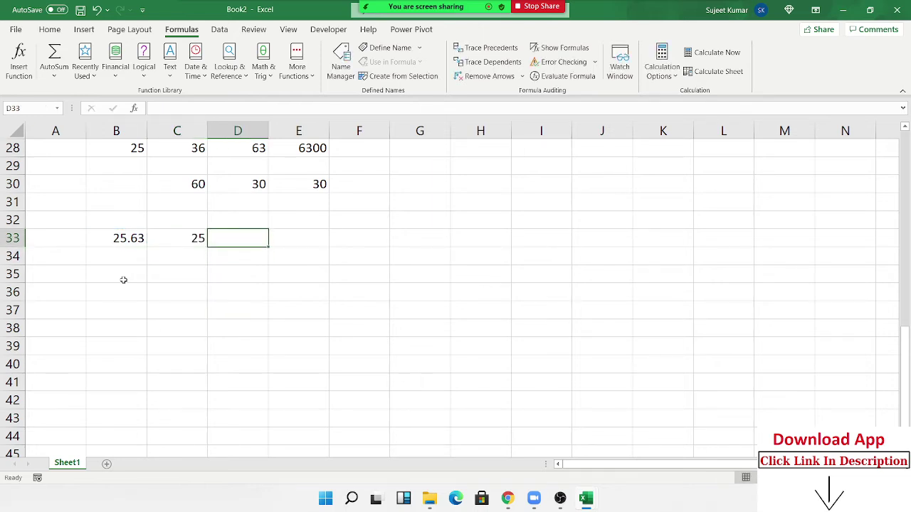
type("=")
key("Left")
key("Left")
type("-")
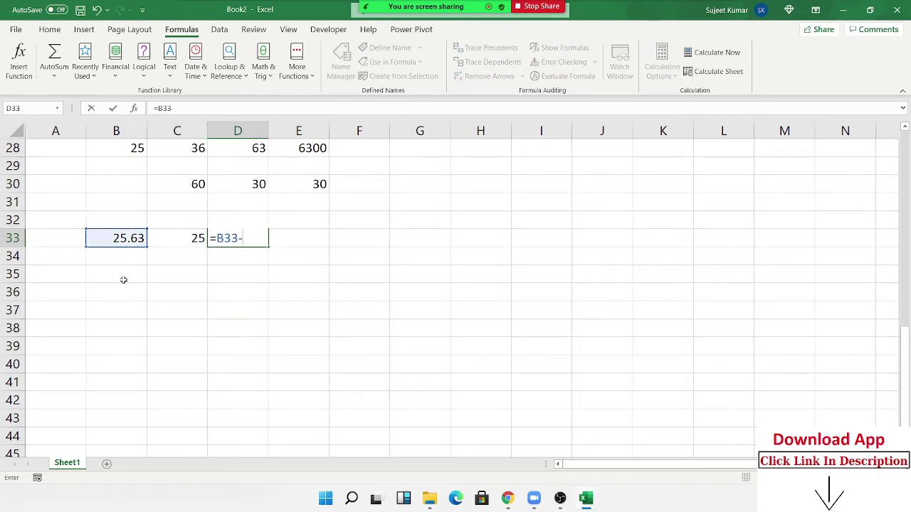
key("Left")
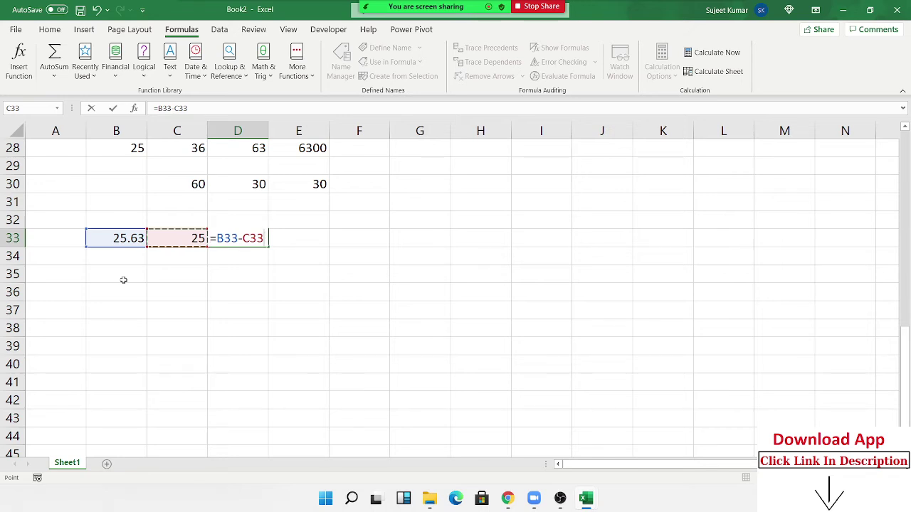
key("Return")
Enter 14 in G32 and 5 in H32.
key("Up")
key("Right")
key("Right")
key("Right")
key("Up")
type("12")
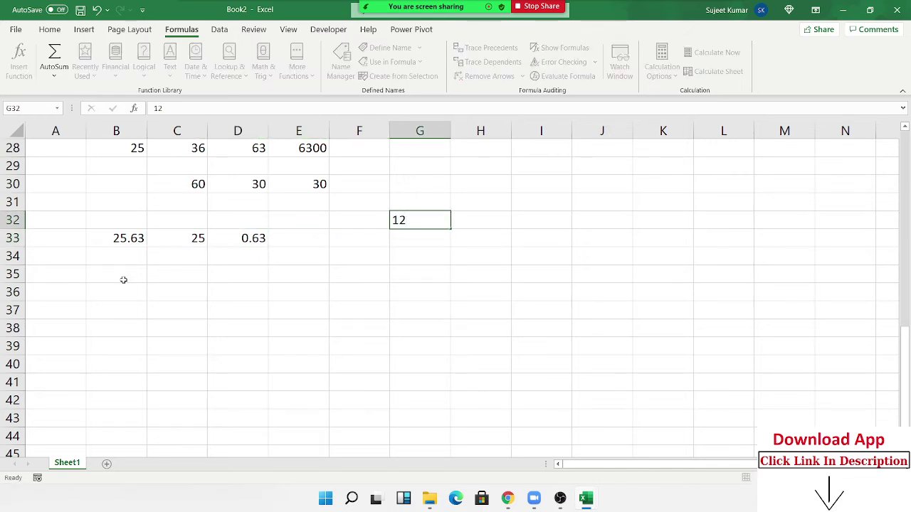
key("Tab")
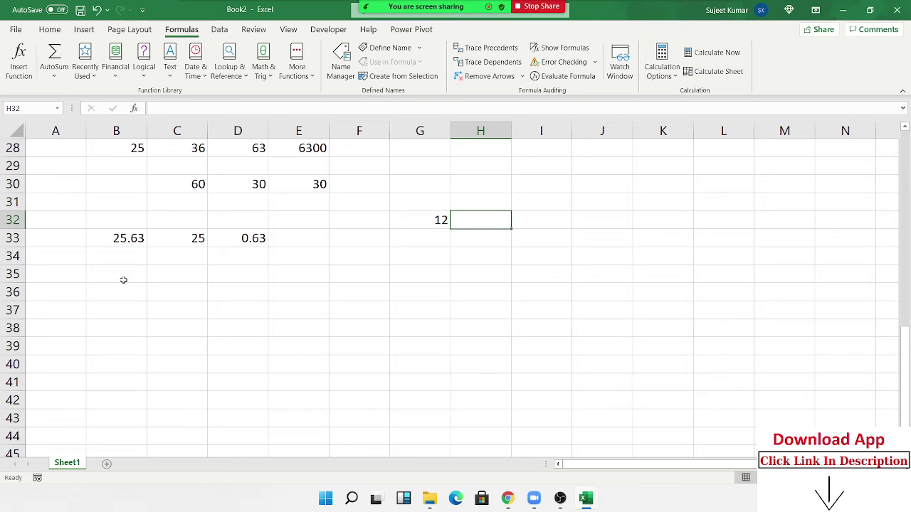
key("Left")
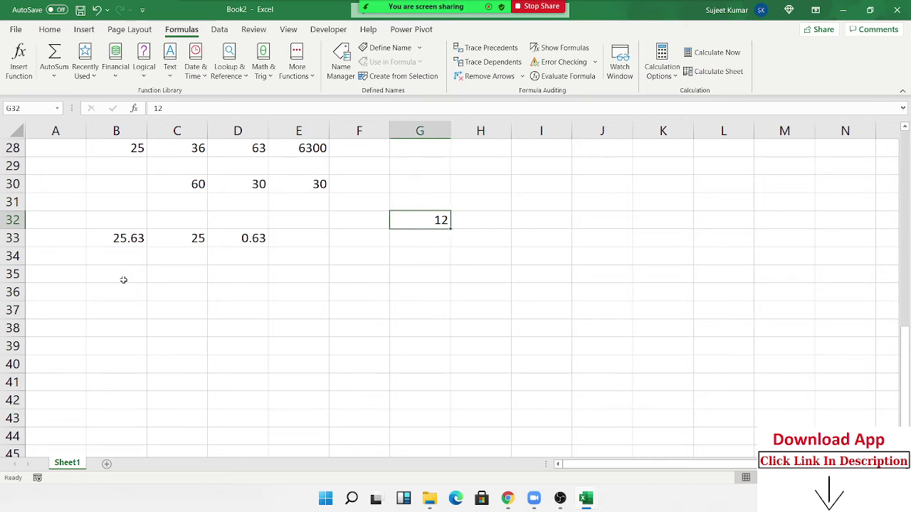
type("14")
key("Tab")
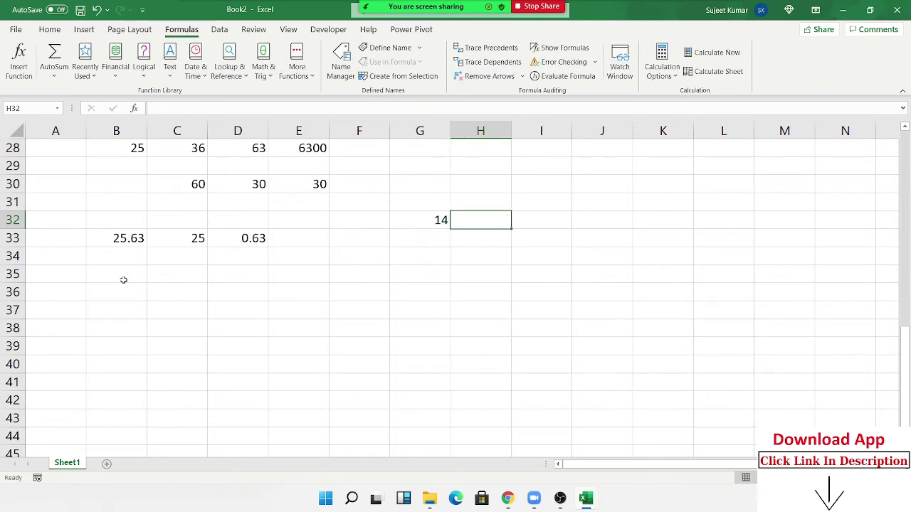
type("5")
key("Tab")
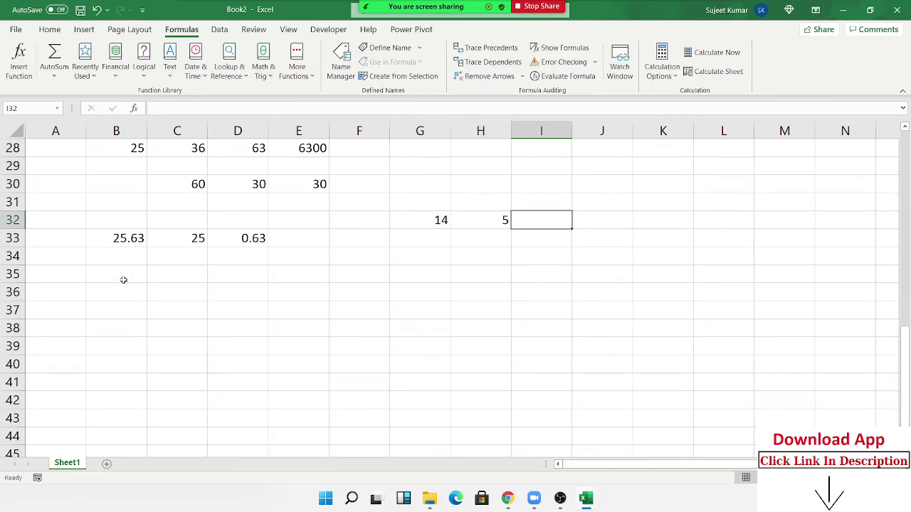
Calculate the remainder of G32 divided by H32 in I32 with the MOD function.
type("=m")
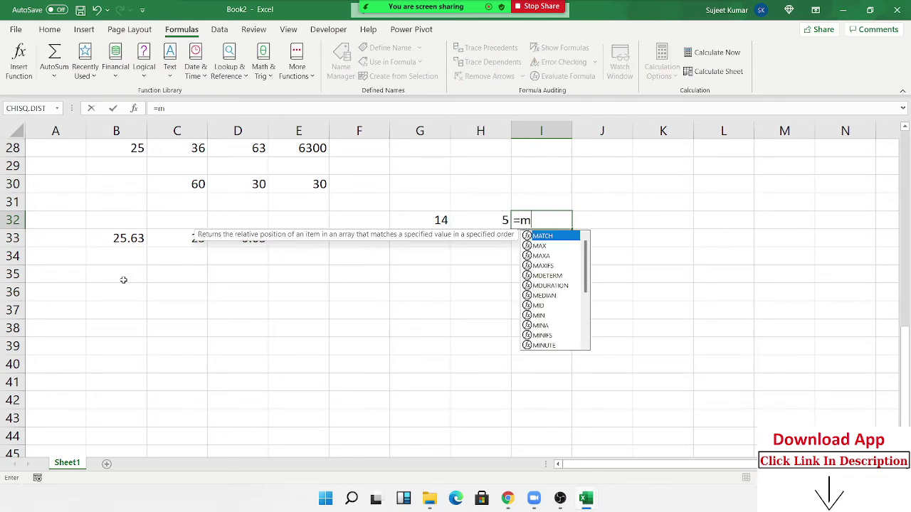
type("o")
key("Tab")
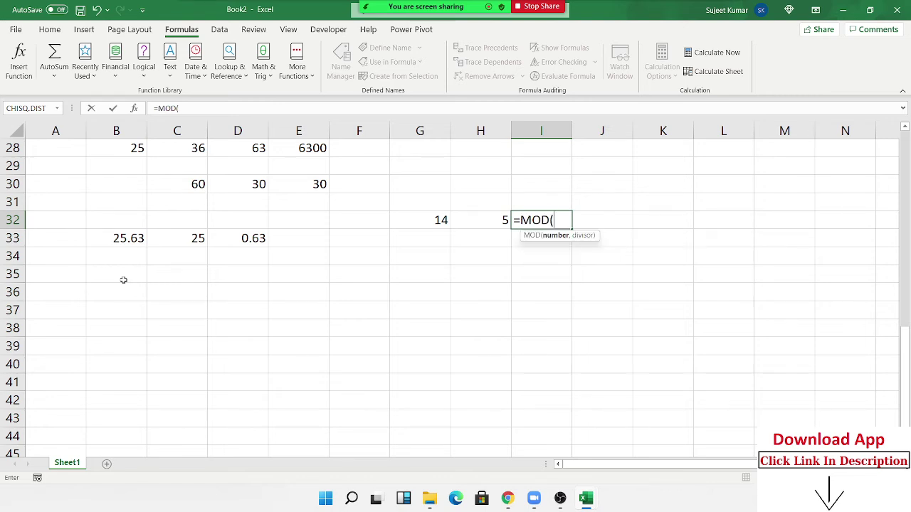
key("Left")
key("Left")
type(",")
key("Left")
key("ctrl+Return")
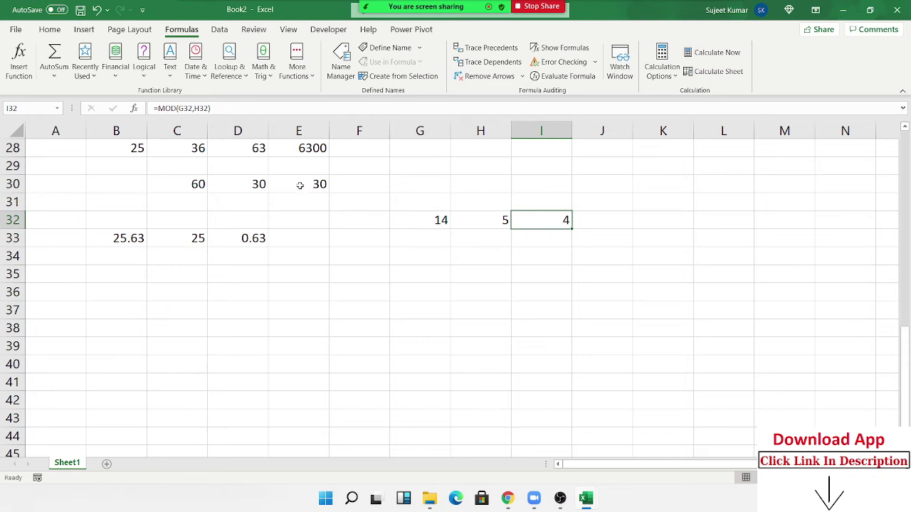
Handwrite the long division of 14 by 5 below I32 with the screen-share Draw annotation, showing quotient 2, product 10 and circled remainder 4.
mouse_move(523, 6)
left_click(573, 21)
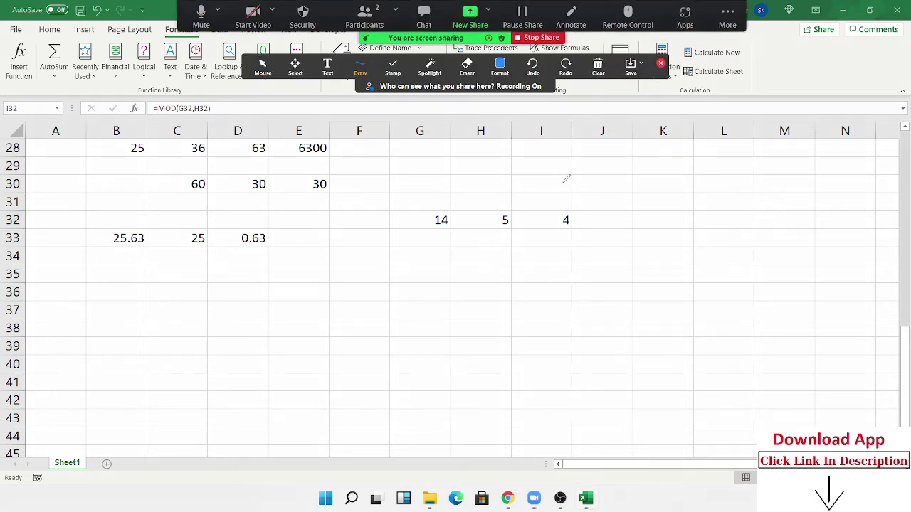
left_click_drag(508, 252, 517, 346)
mouse_move(654, 241)
left_mouse_down()
mouse_move(672, 274)
mouse_move(745, 305)
left_mouse_up()
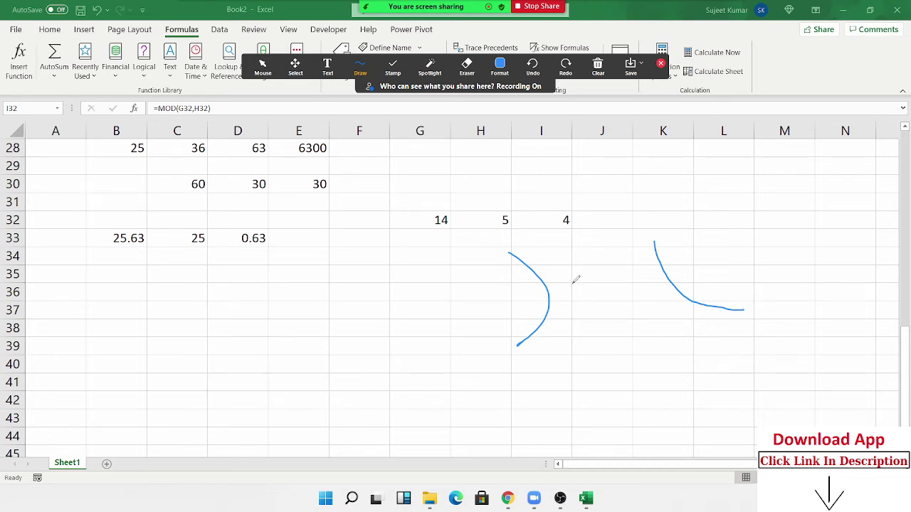
mouse_move(514, 272)
left_mouse_down()
mouse_move(485, 277)
mouse_move(502, 297)
mouse_move(497, 323)
left_mouse_up()
mouse_move(563, 260)
left_mouse_down()
mouse_move(568, 306)
mouse_move(610, 268)
mouse_move(611, 317)
left_mouse_up()
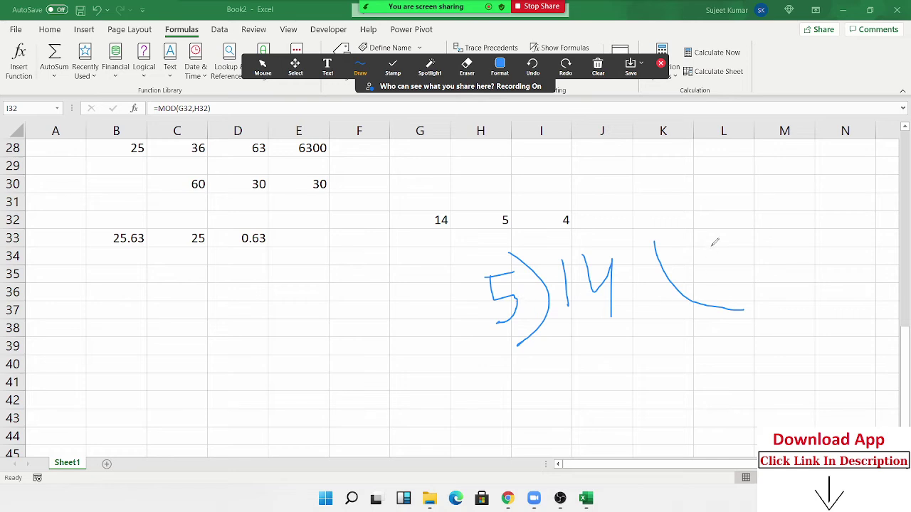
mouse_move(685, 271)
left_mouse_down()
mouse_move(691, 253)
mouse_move(739, 271)
left_mouse_up()
left_click_drag(576, 327, 578, 384)
mouse_move(602, 337)
left_mouse_down()
mouse_move(624, 347)
mouse_move(605, 339)
left_mouse_up()
left_click_drag(550, 407, 696, 350)
mouse_move(592, 397)
left_mouse_down()
mouse_move(604, 407)
mouse_move(588, 427)
left_mouse_up()
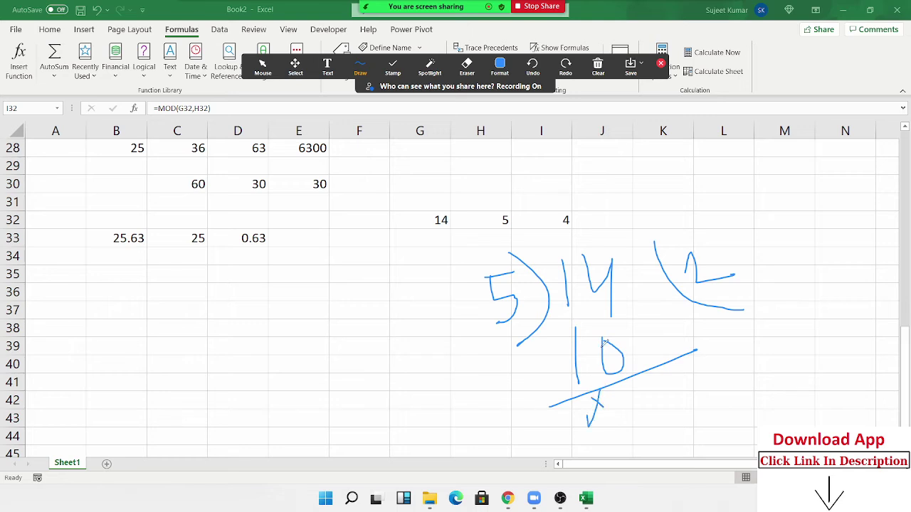
mouse_move(667, 385)
left_mouse_down()
mouse_move(660, 379)
mouse_move(678, 415)
left_mouse_up()
mouse_move(633, 375)
left_mouse_down()
mouse_move(663, 429)
mouse_move(689, 392)
mouse_move(629, 352)
left_mouse_up()
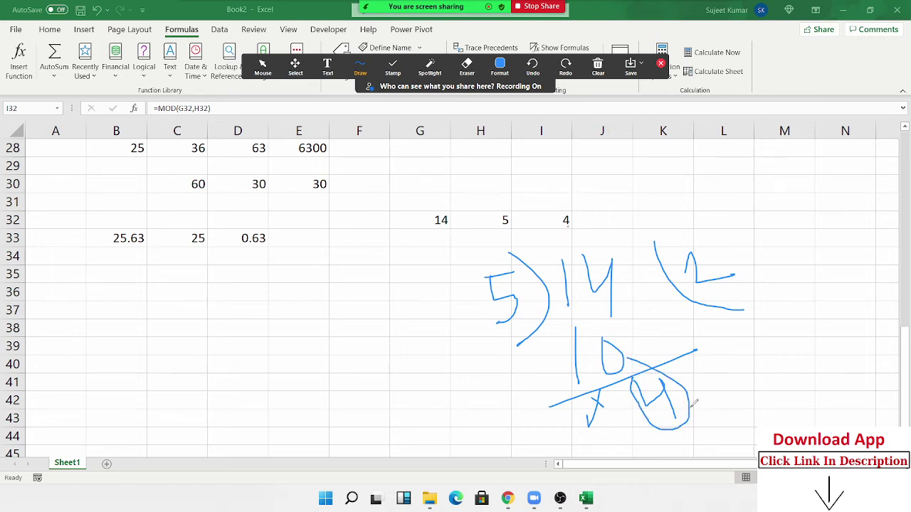
left_click(660, 63)
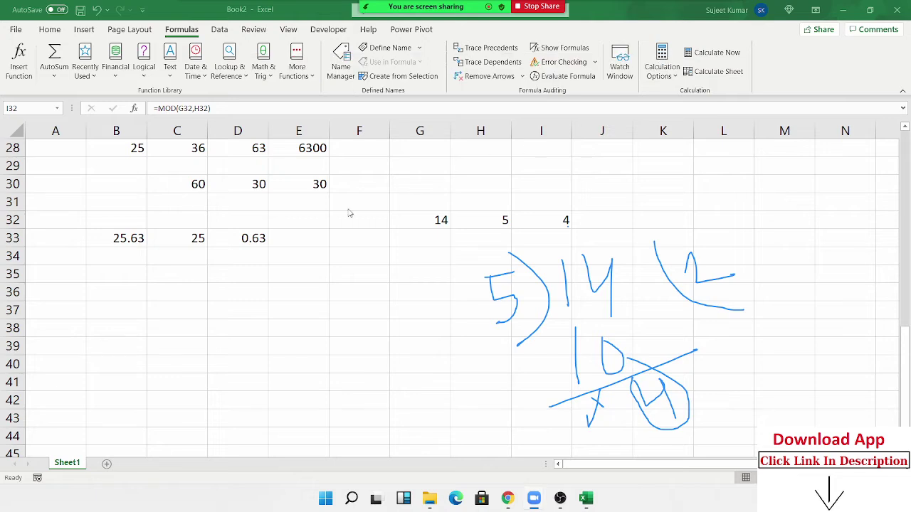
Extract the decimal part of B33 in B34 with the MOD function, using 1 as the divisor.
left_click(126, 261)
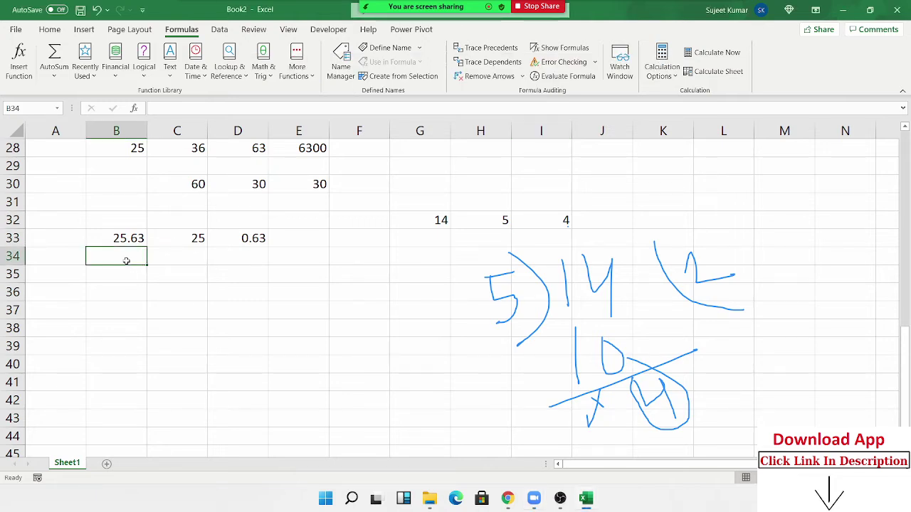
type("=mod")
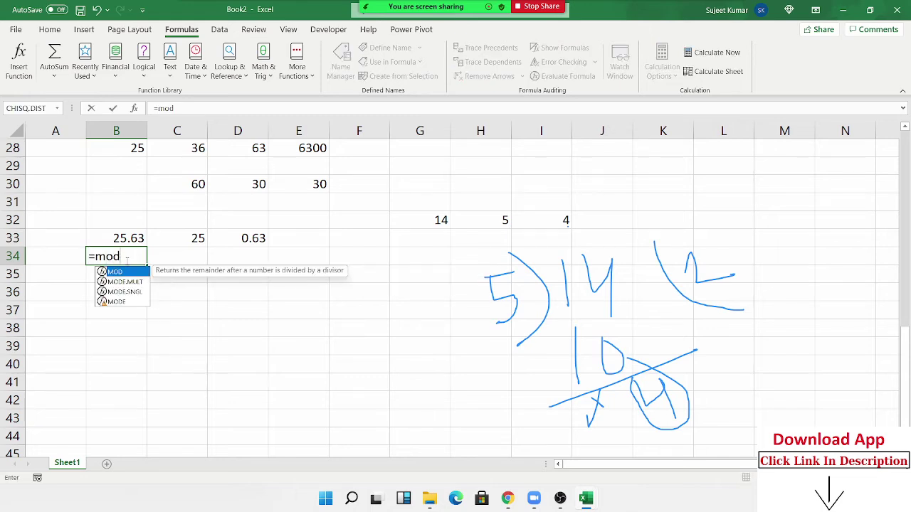
key("Tab")
key("Up")
type(",")
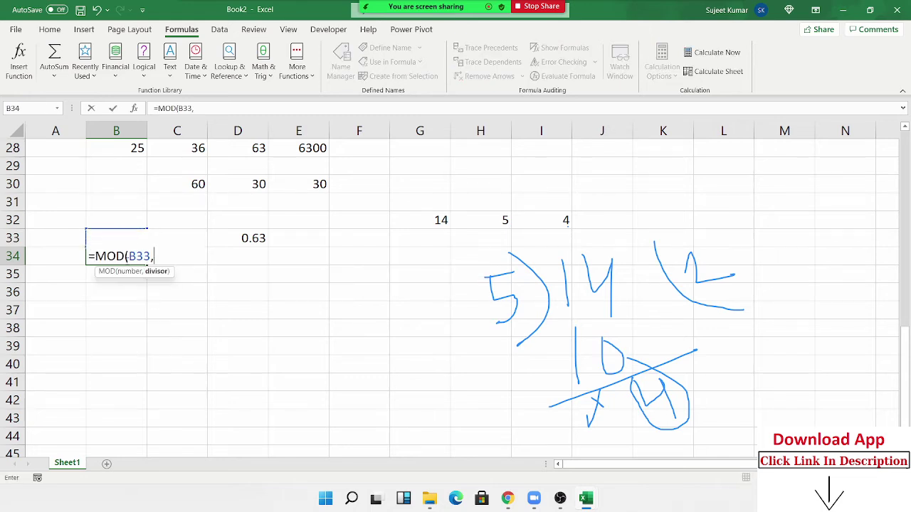
type("1")
key("Return")
key("Up")
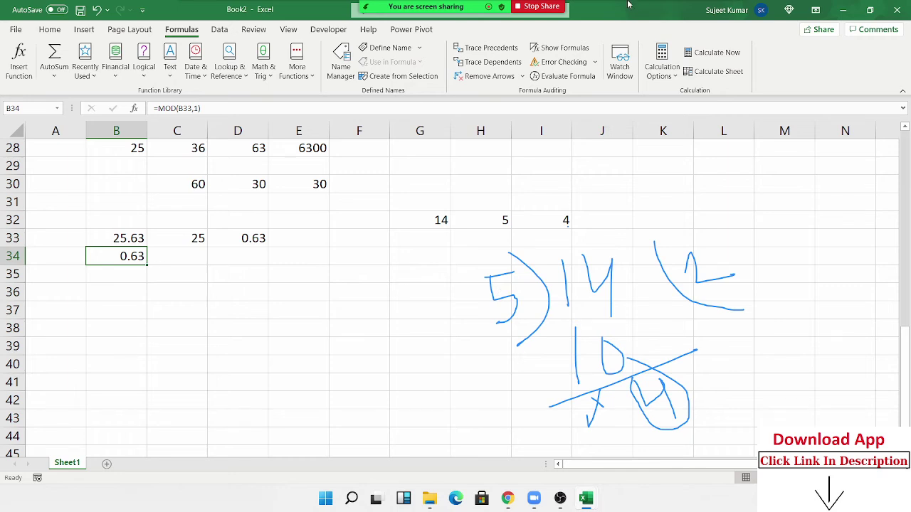
mouse_move(633, 5)
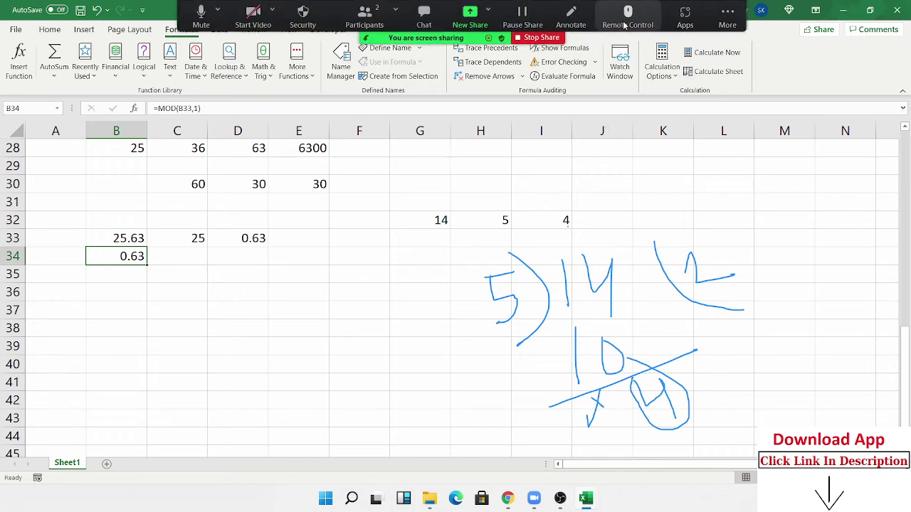
left_click(94, 306)
type("=tadu")
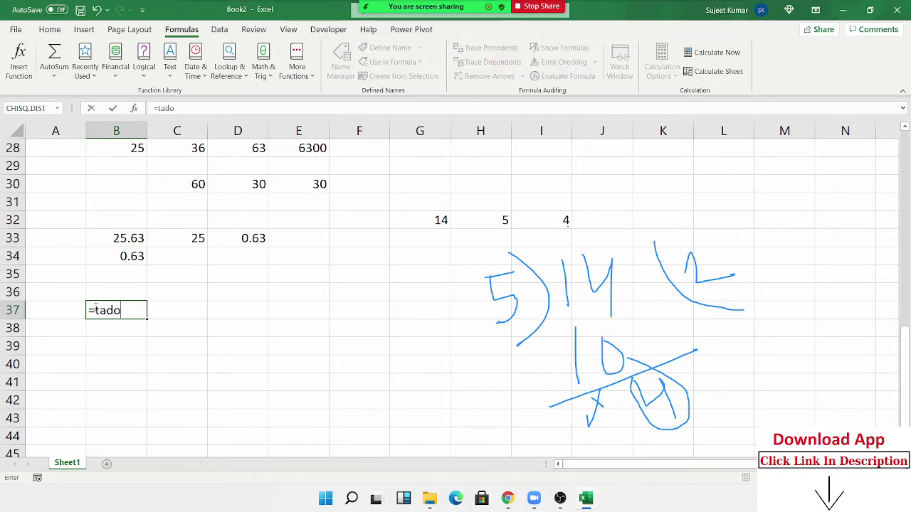
key("BackSpace")
key("BackSpace")
type("d")
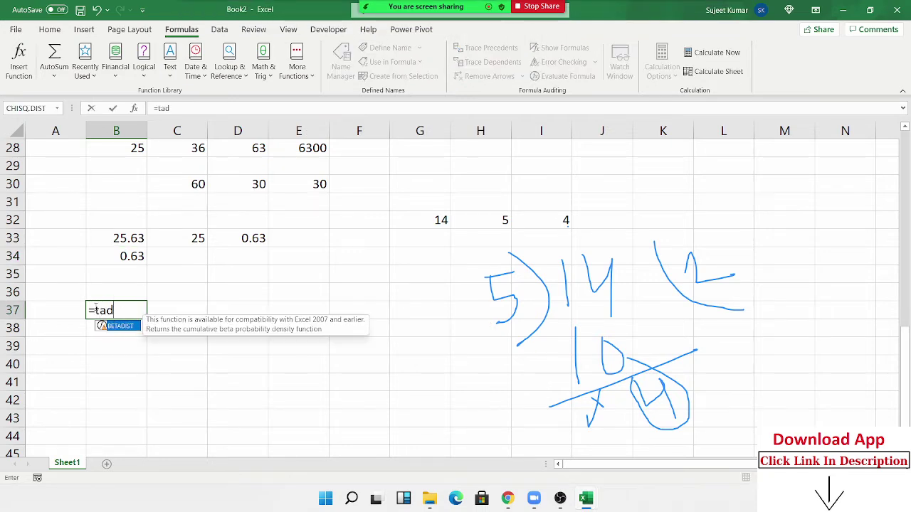
key("Tab")
key("BackSpace")
key("Escape")
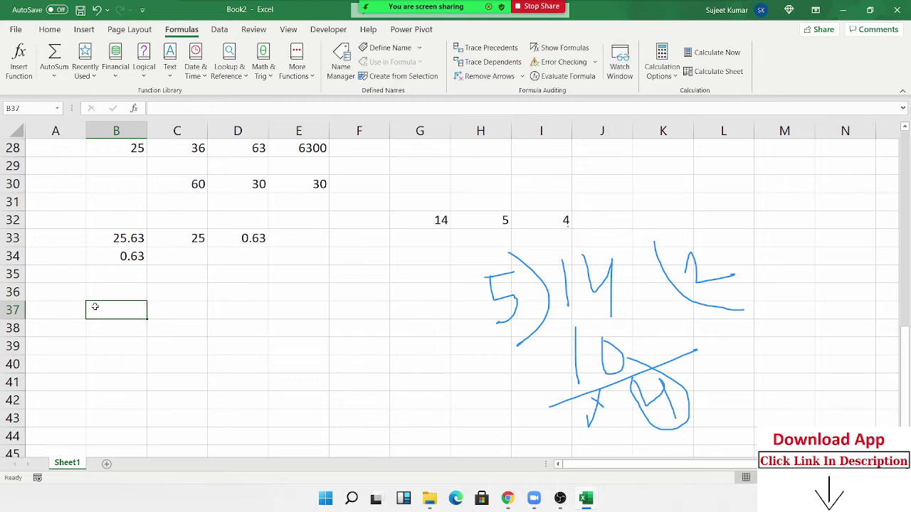
Enter the current date in B37 with the TODAY function.
type("=t")
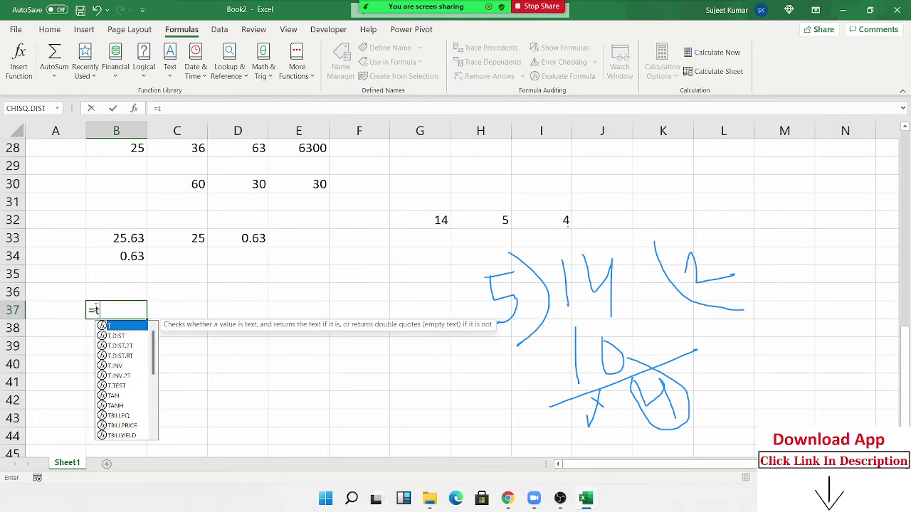
type("o")
key("Tab")
key("Return")
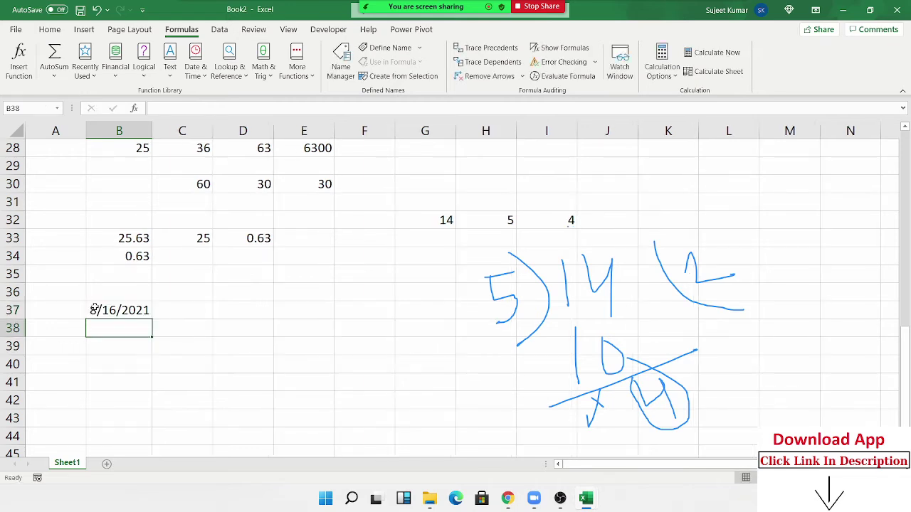
key("Up")
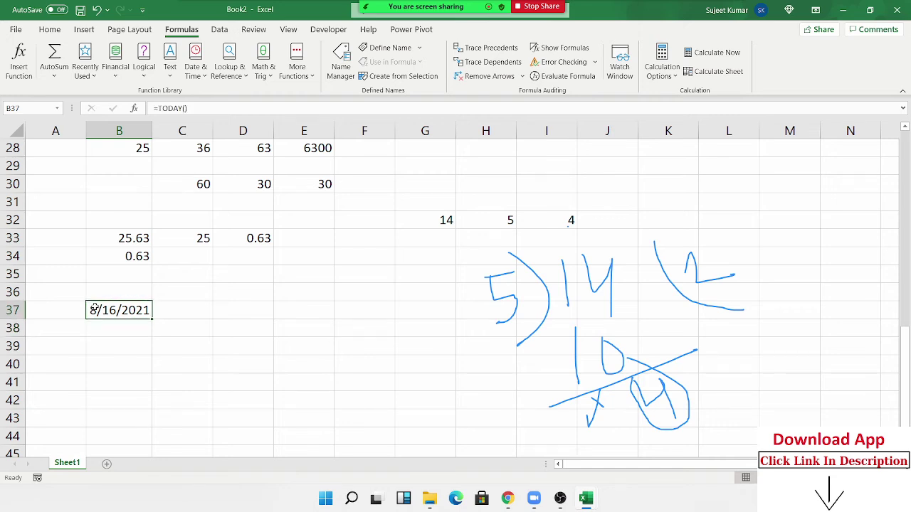
Enter the current date and time in C37 with the NOW function.
key("Right")
type("=no")
type("w")
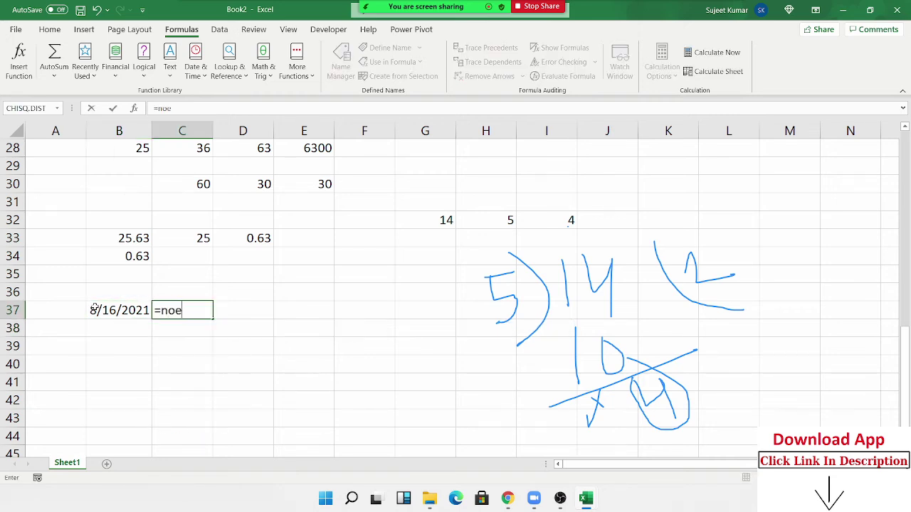
key("Tab")
key("Return")
key("Up")
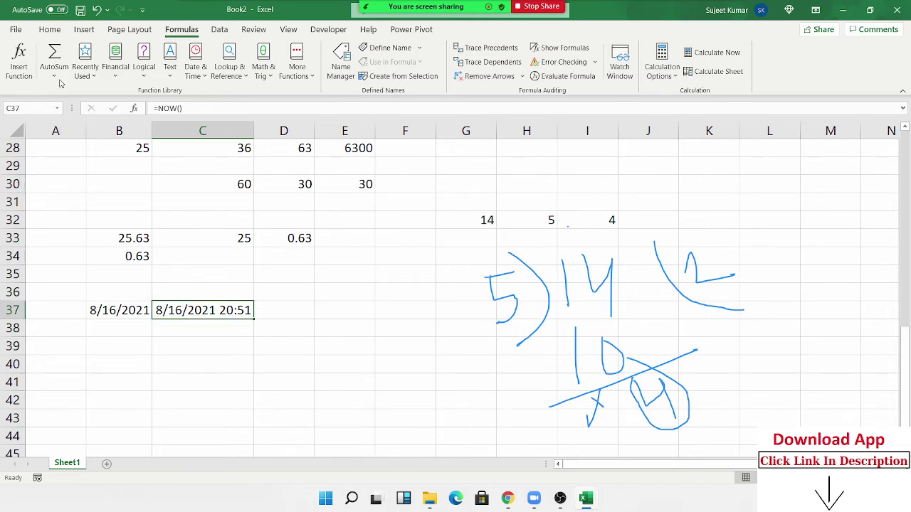
Change the number format of C37 to General.
left_click(50, 29)
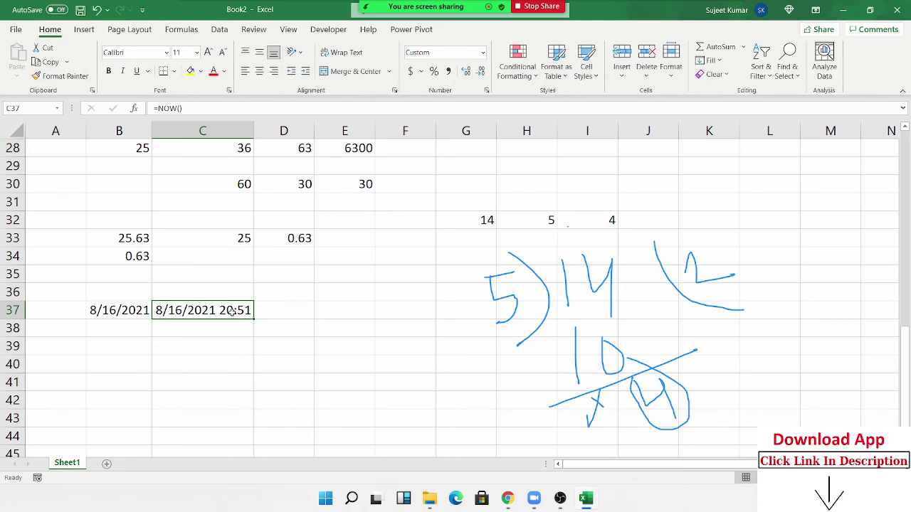
left_click(482, 53)
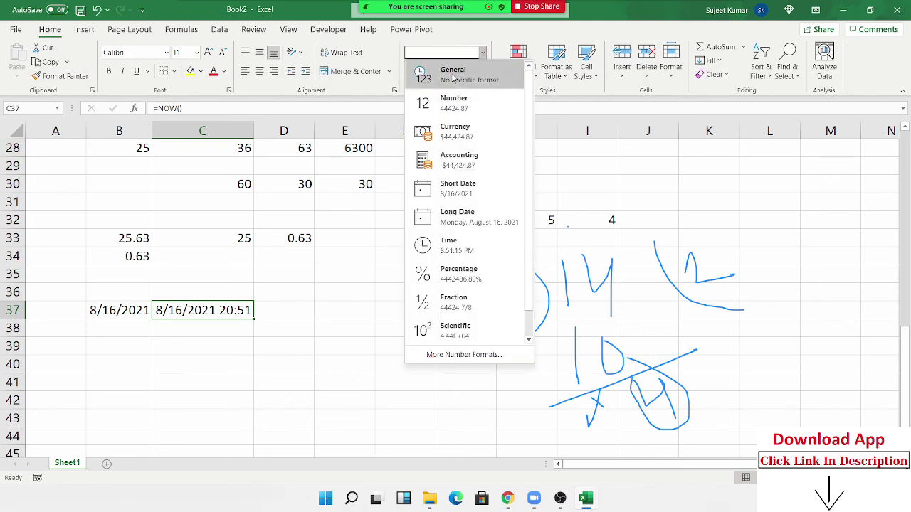
left_click(453, 69)
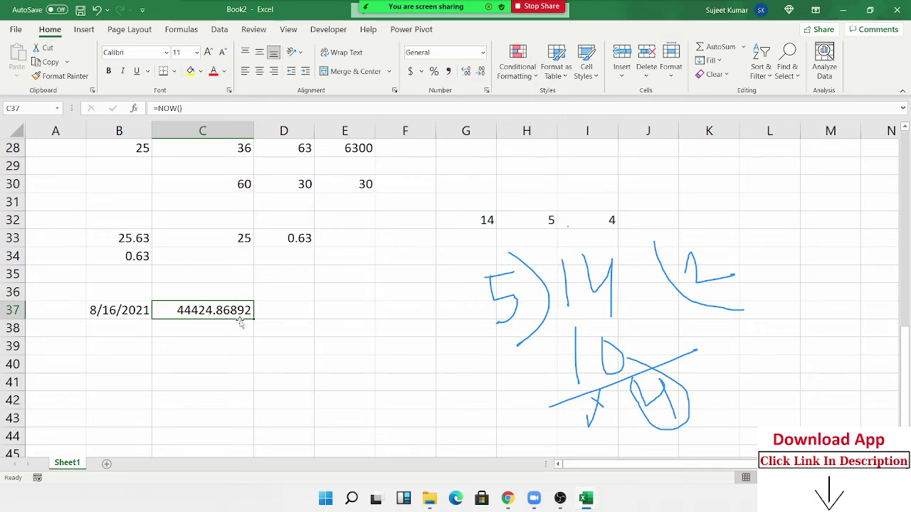
Replace the content of C37 with the formula =MOD(NOW(),1) to extract only the time portion.
key("Delete")
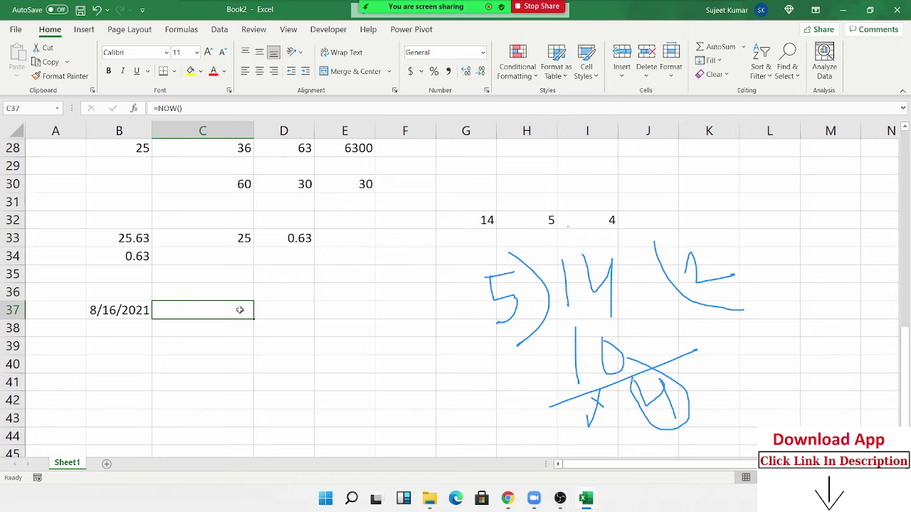
type("=mod")
key("Tab")
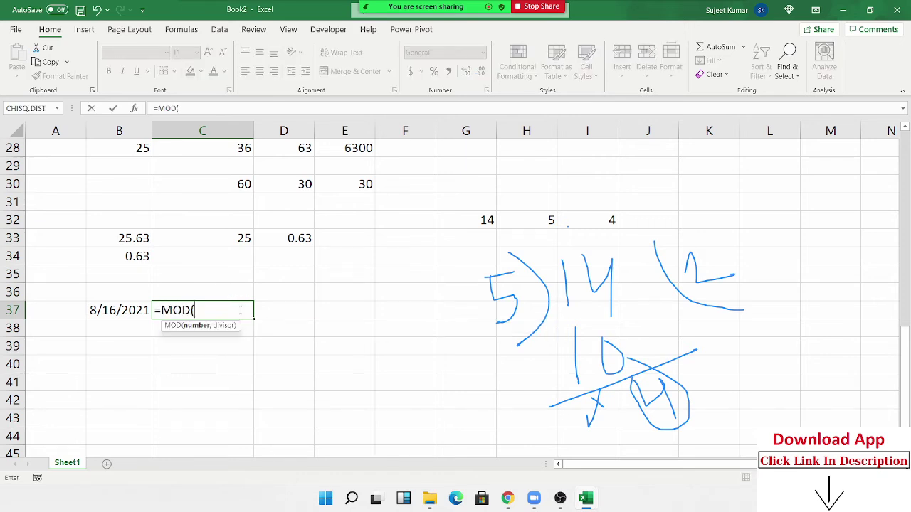
type("now")
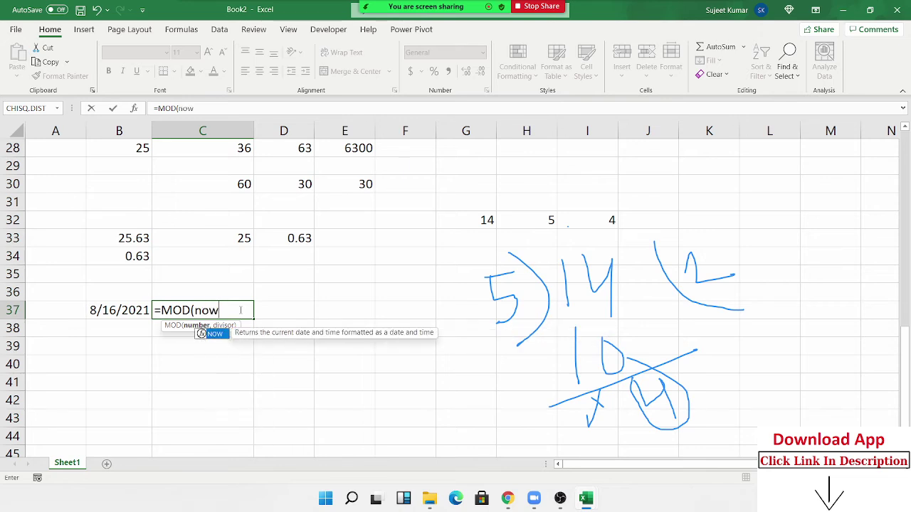
key("Tab")
type("),")
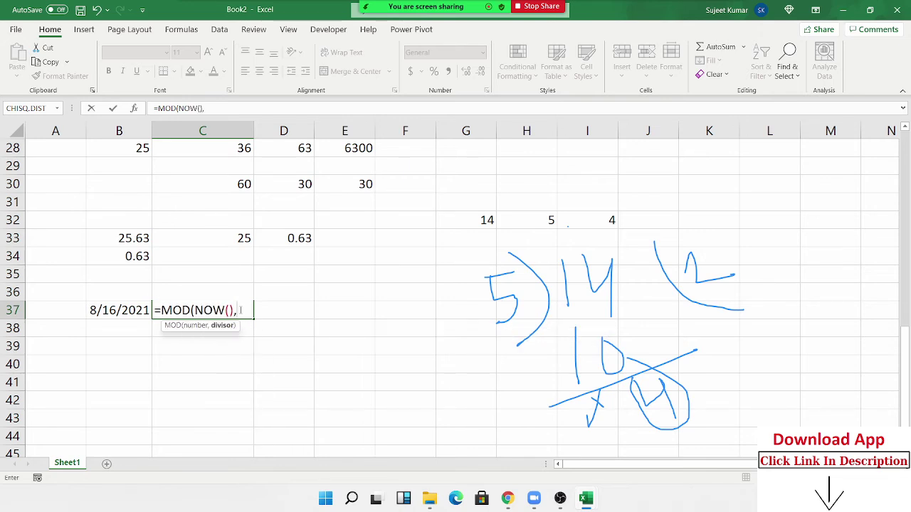
type("1)")
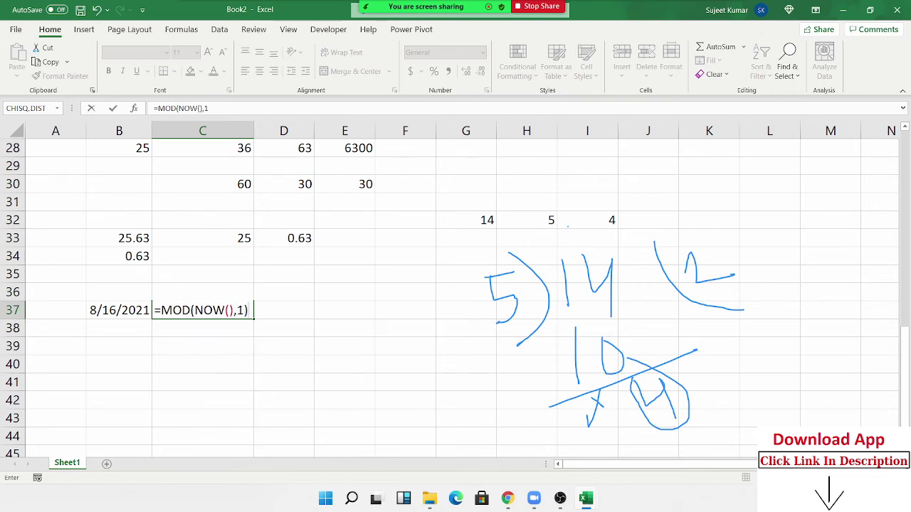
key("Return")
Format C37 as a time in hours and minutes with AM/PM.
left_click(240, 311)
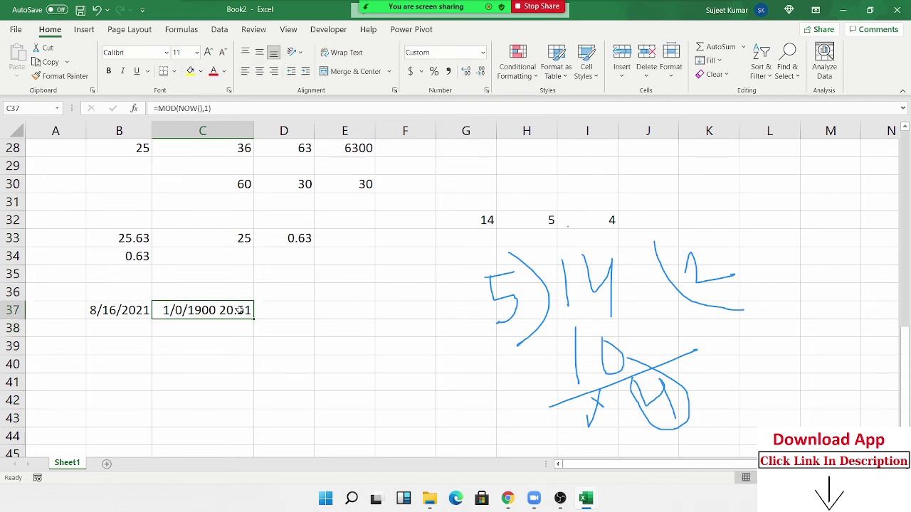
key("ctrl+shift+grave")
key("ctrl+shift+2")
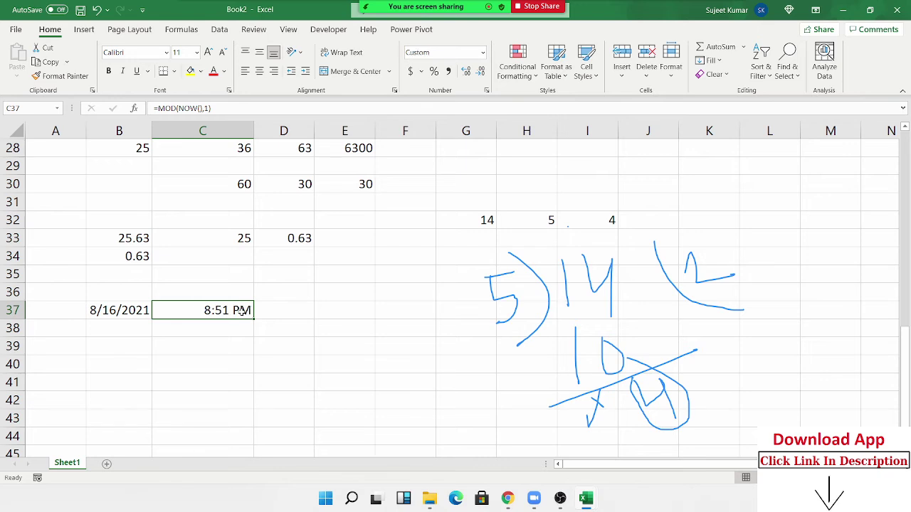
left_click(245, 356)
Clear your own handwritten annotations from the shared screen and close the annotation tools.
mouse_move(604, 21)
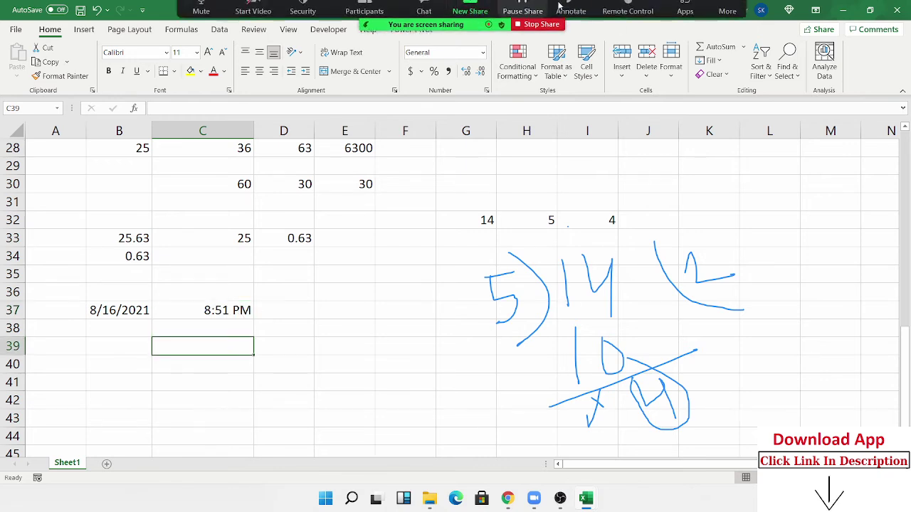
left_click(569, 18)
left_click(598, 66)
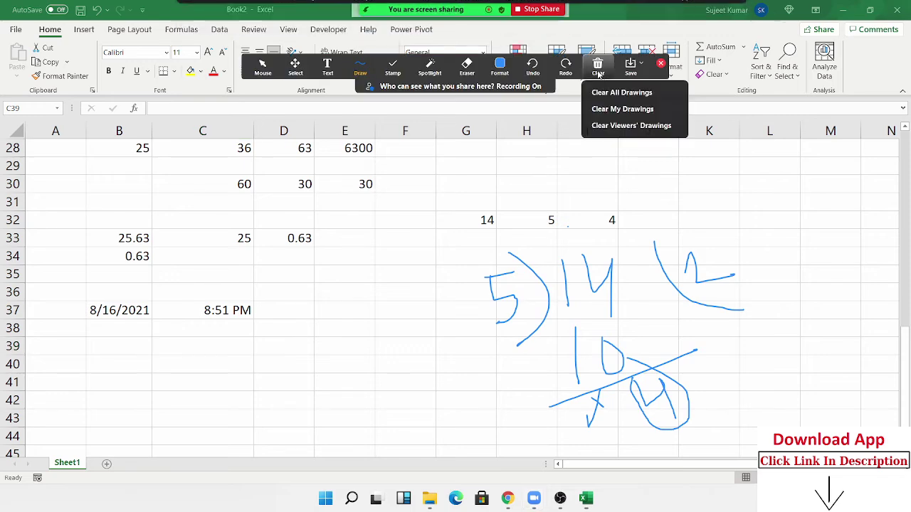
left_click(616, 107)
left_click(661, 64)
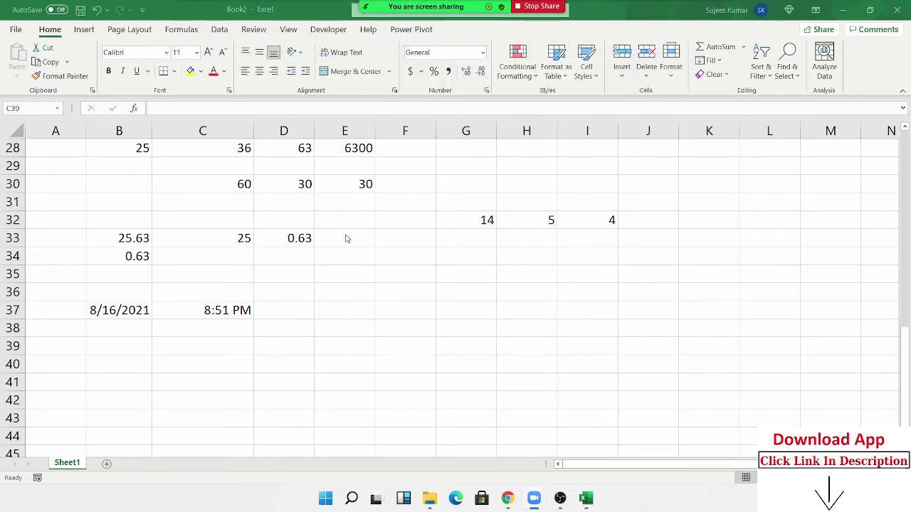
Browse the list of Math & Trig functions past MOD and MROUND to find the next one to demonstrate.
scroll(132, 306, "down", 1)
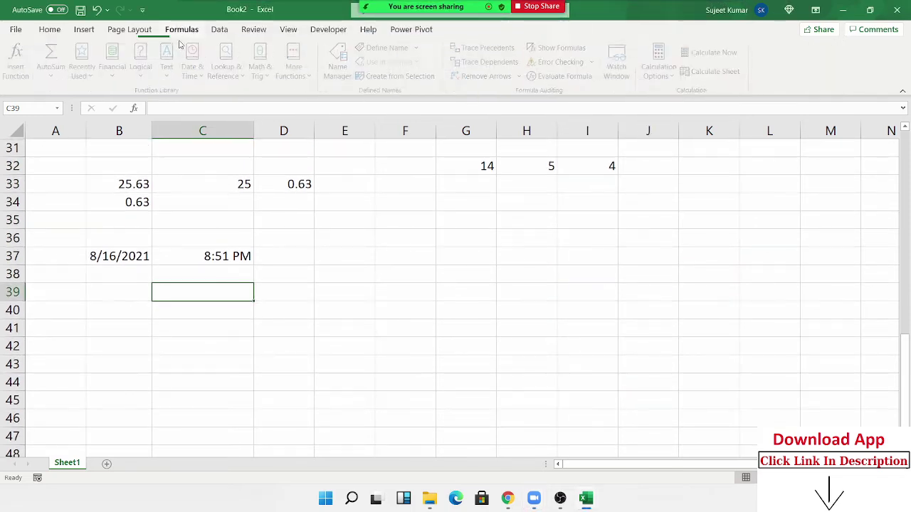
left_click(181, 29)
left_click(270, 74)
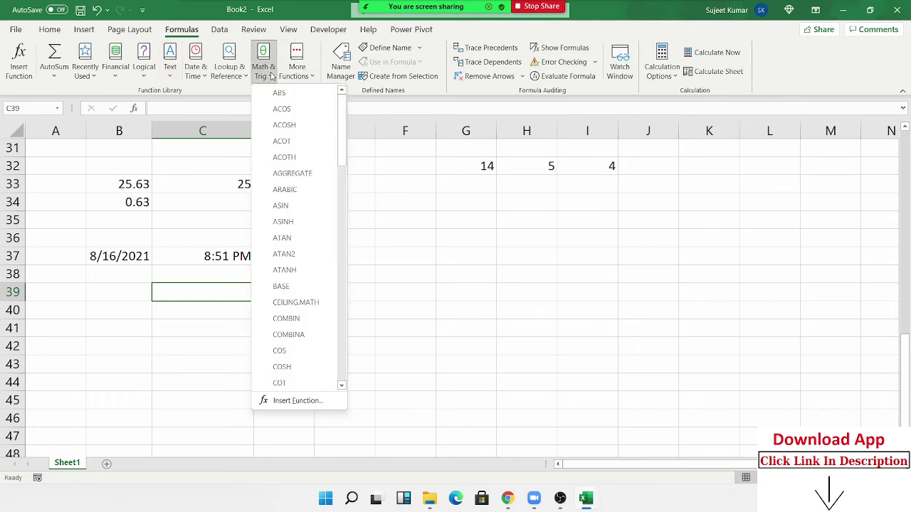
scroll(331, 217, "down", 5)
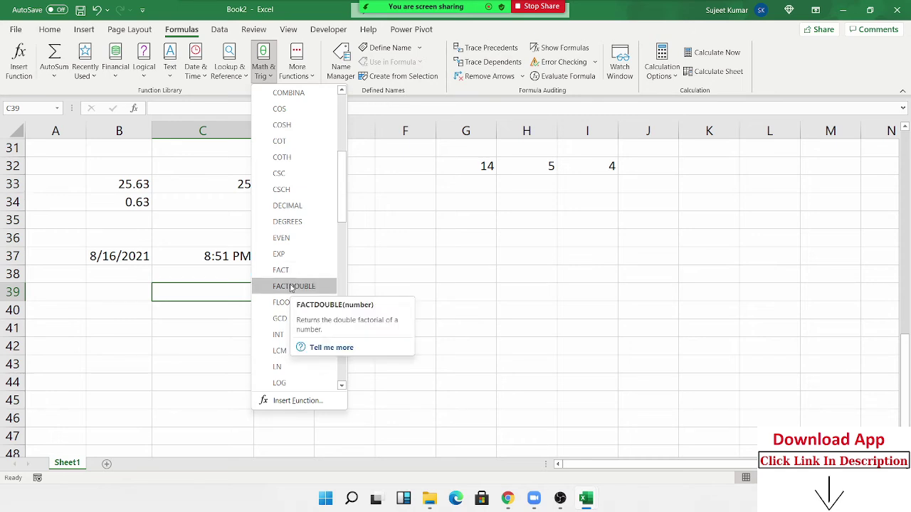
scroll(291, 287, "down", 2)
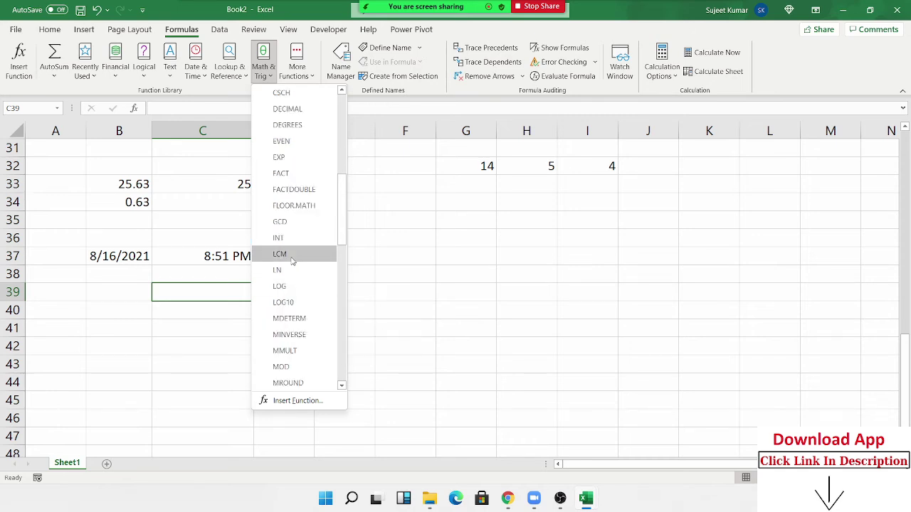
scroll(310, 310, "down", 2)
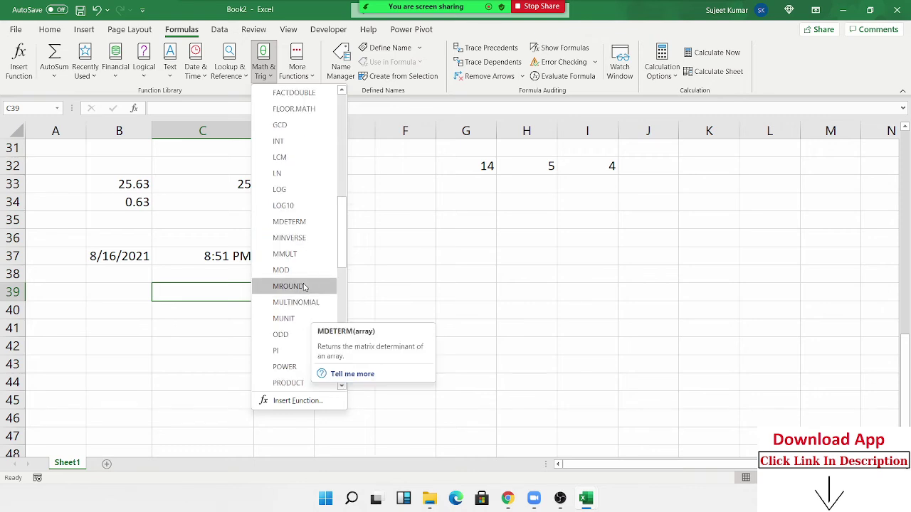
left_click(147, 335)
Enter 17 in B40 and 50 in C40.
left_click(125, 305)
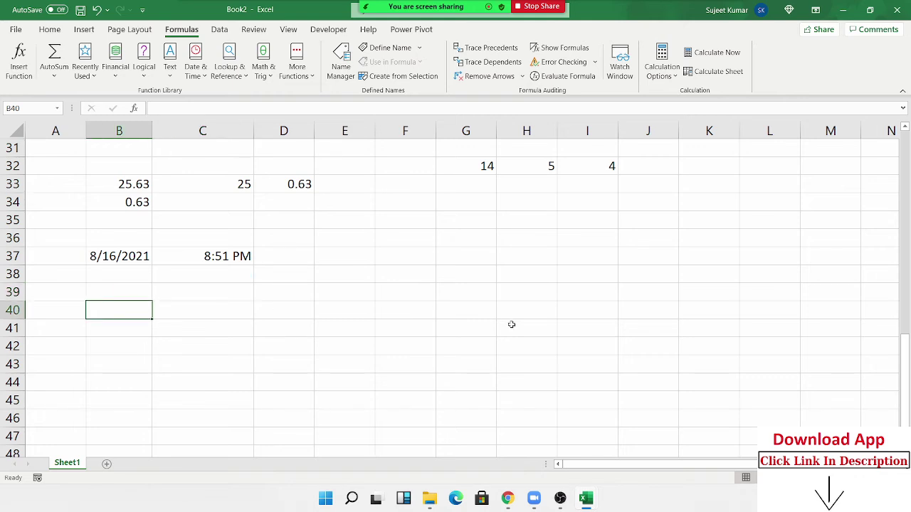
type("17")
key("Tab")
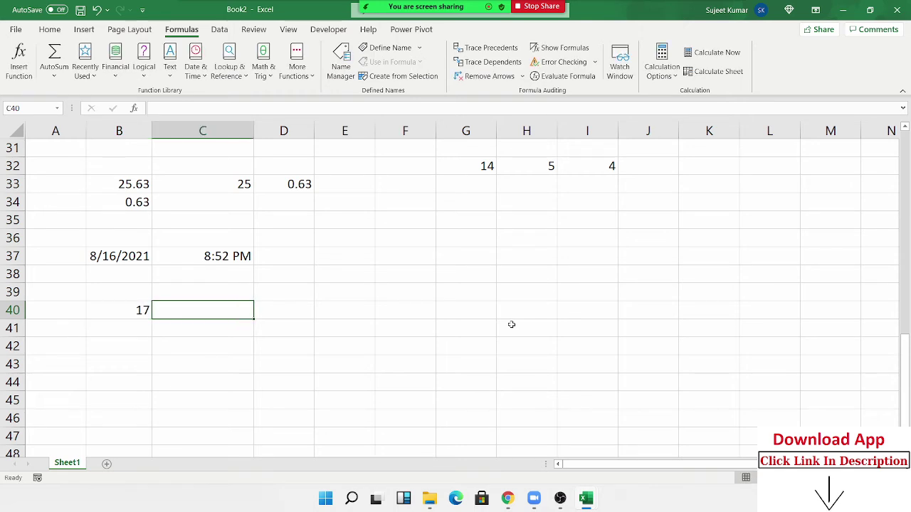
type("50")
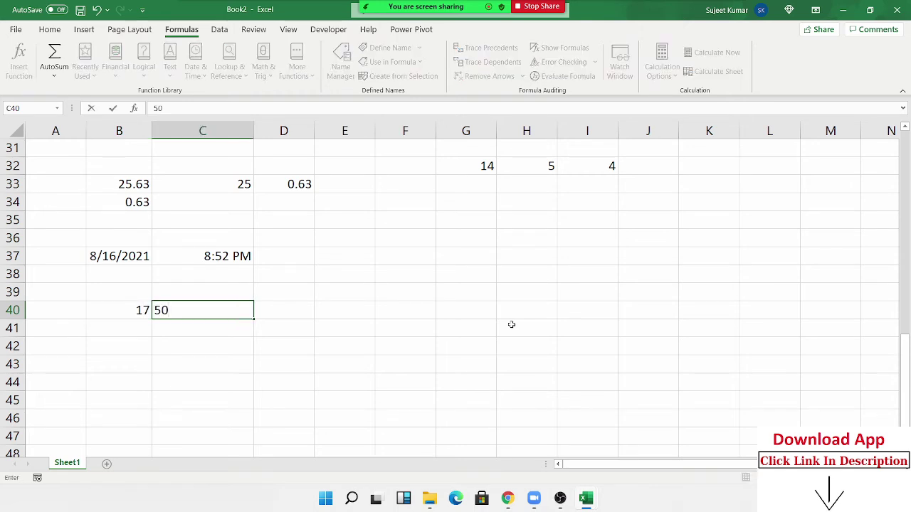
key("Tab")
key("Left")
key("Left")
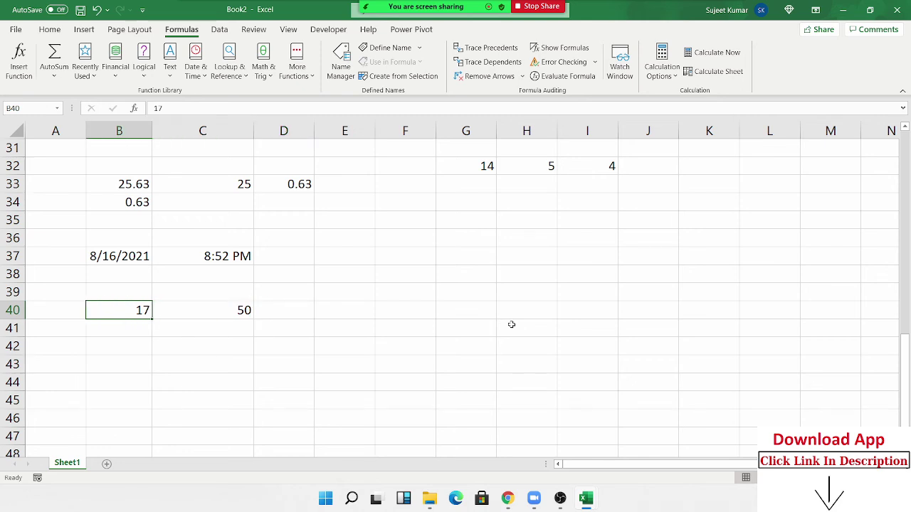
key("Right")
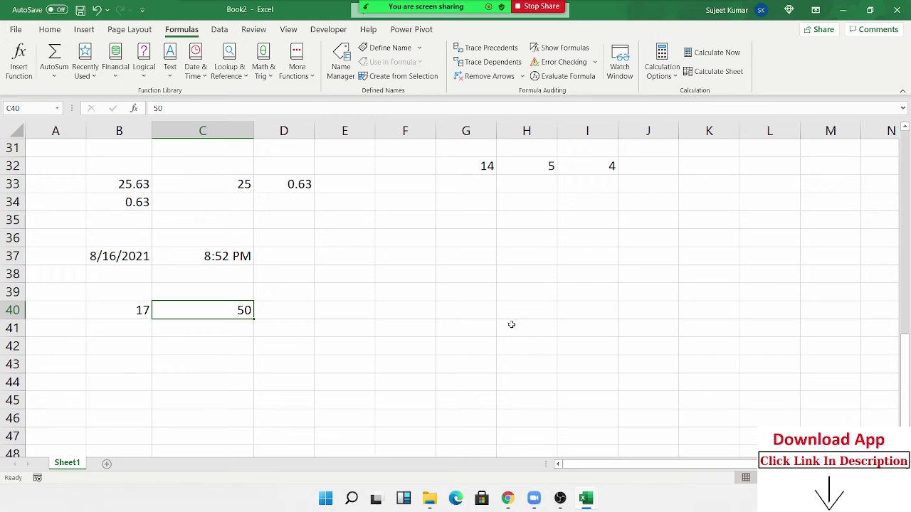
key("Left")
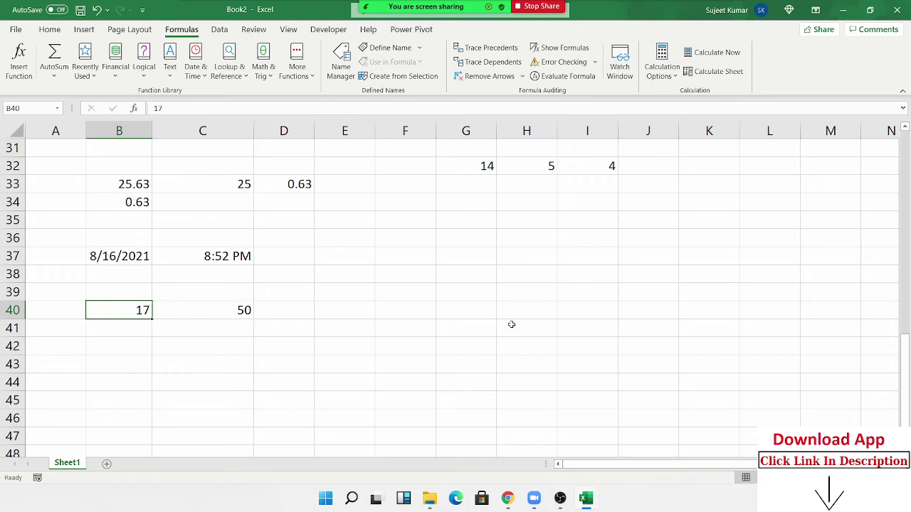
key("Right")
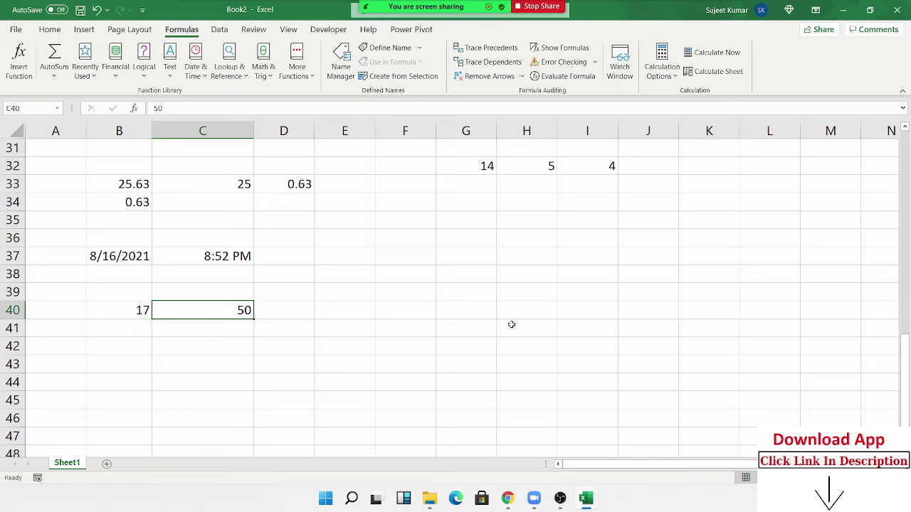
key("Left")
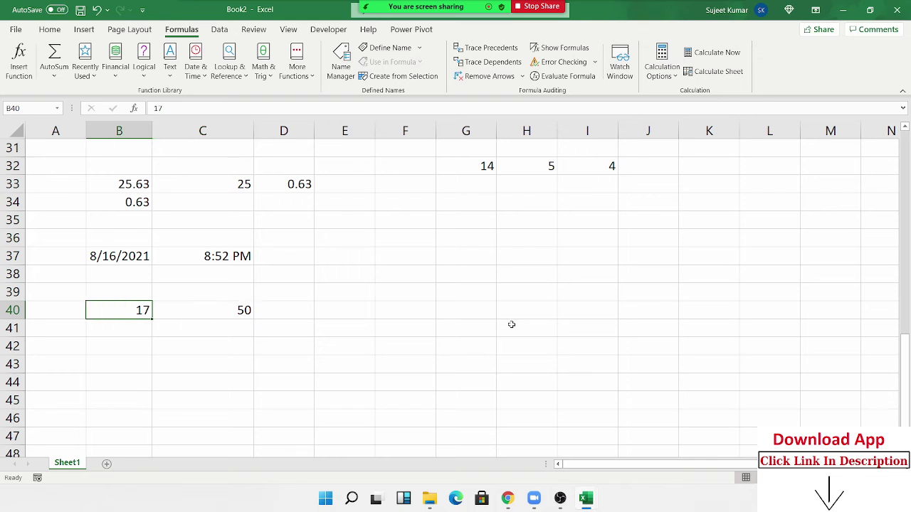
Try rounding B40 to the nearest multiple of C40 with an MROUND formula in D40.
key("Right")
key("Right")
type("=")
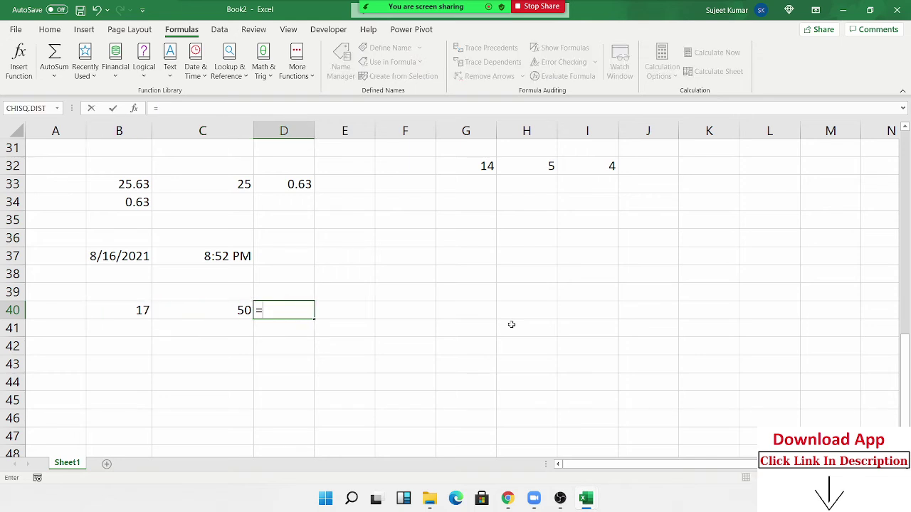
type("mr")
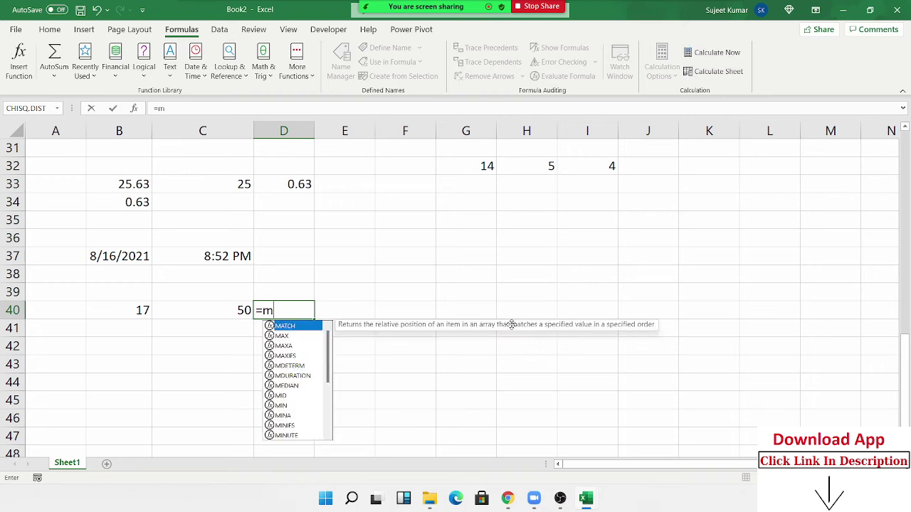
key("Tab")
key("Left")
key("Left")
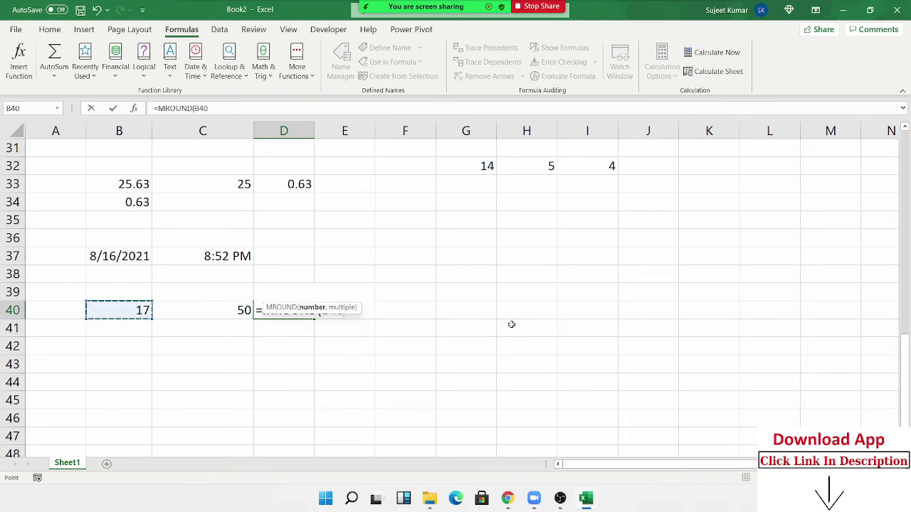
type(",")
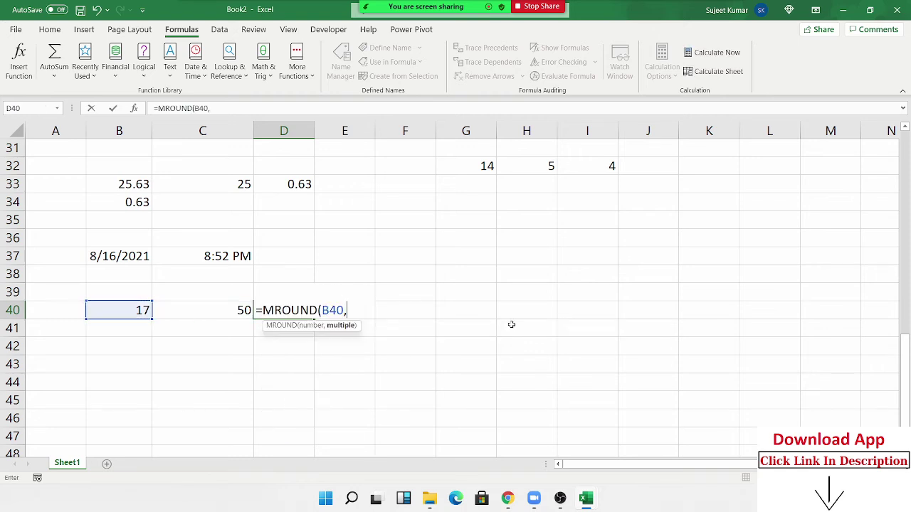
key("Left")
key("Return")
key("Up")
Enter an MROUND formula in D40 that rounds C40 to the nearest multiple of B40.
type("=")
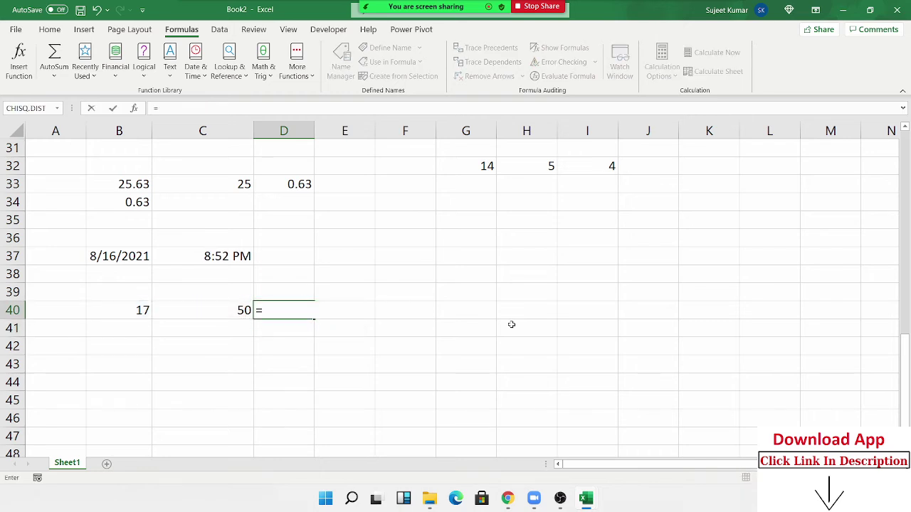
type("mro")
key("Tab")
key("Left")
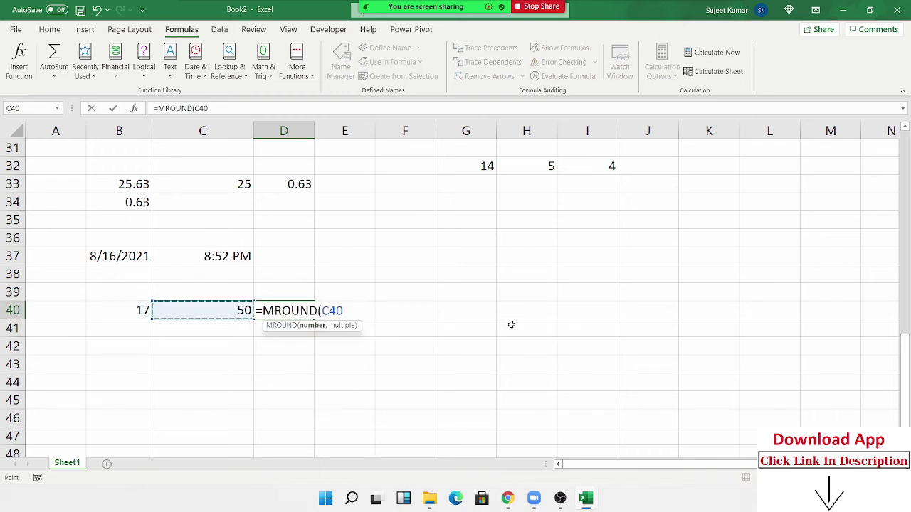
type(",")
key("Left")
key("Left")
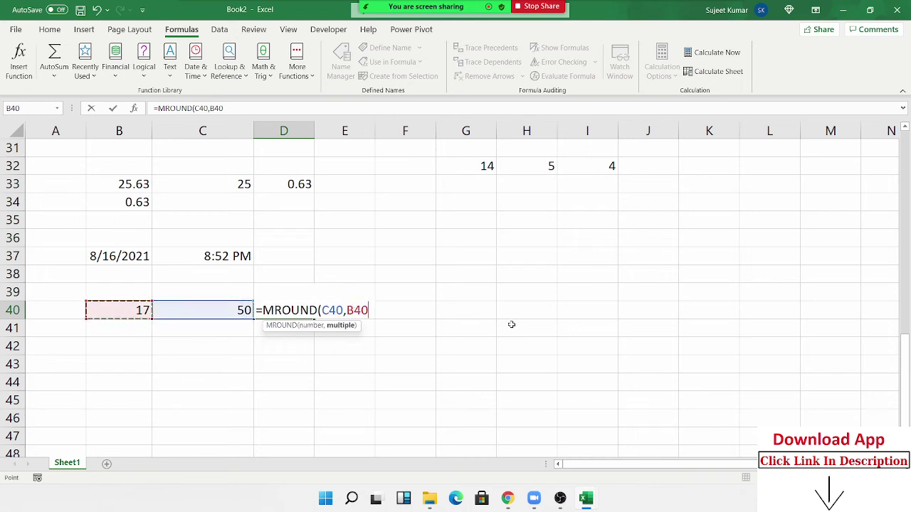
key("Return")
key("Up")
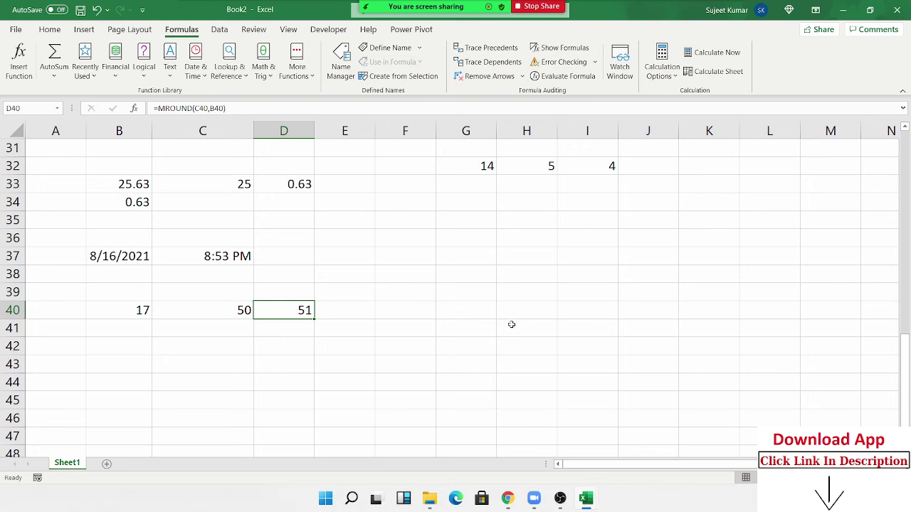
With C43 selected, look through the list of Math & Trig functions from MROUND down to SQRT and SUBTOTAL.
left_click(237, 360)
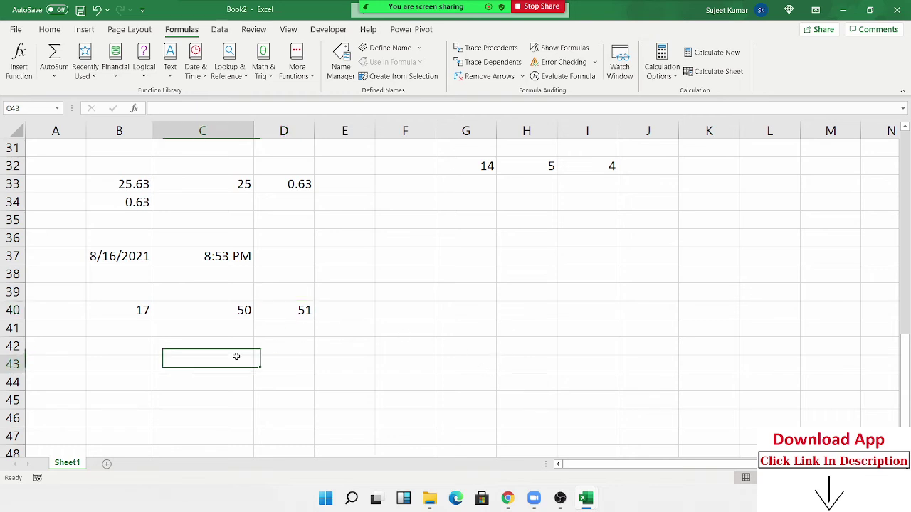
left_click(263, 62)
scroll(299, 304, "down", 2)
scroll(300, 305, "down", 6)
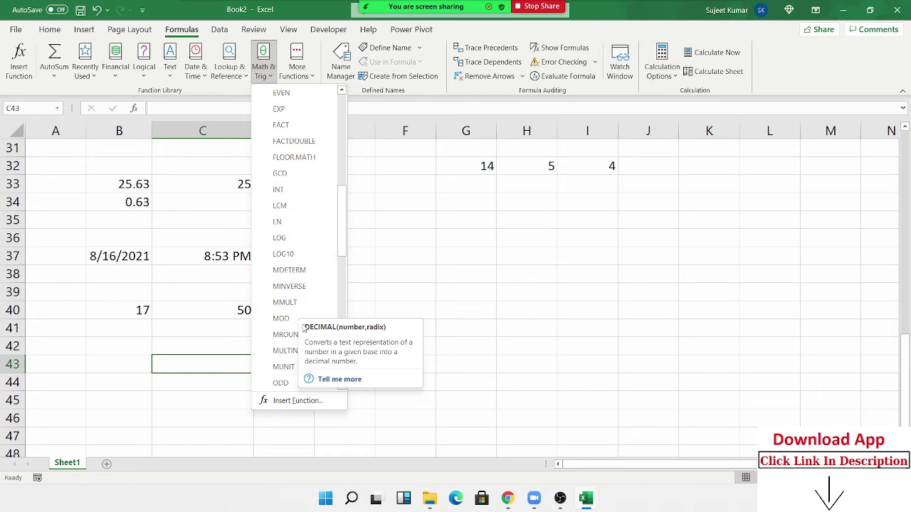
scroll(299, 329, "down", 2)
scroll(278, 326, "down", 2)
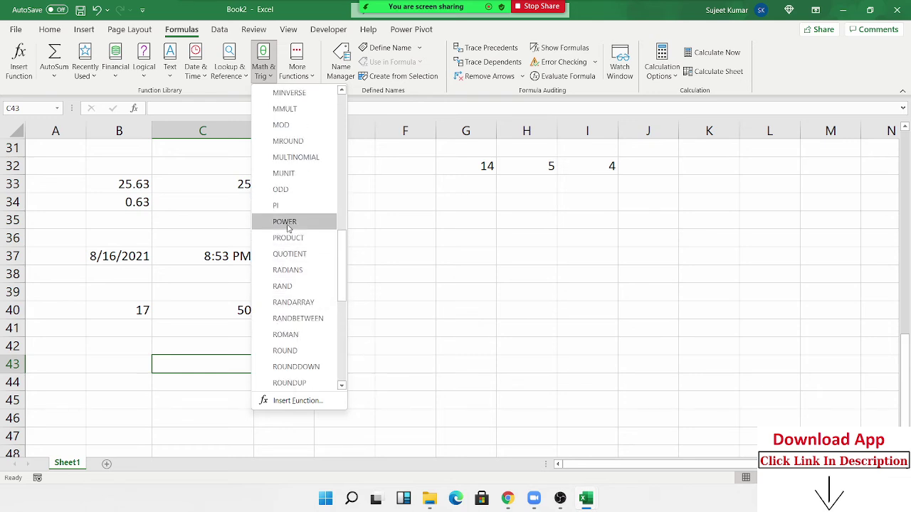
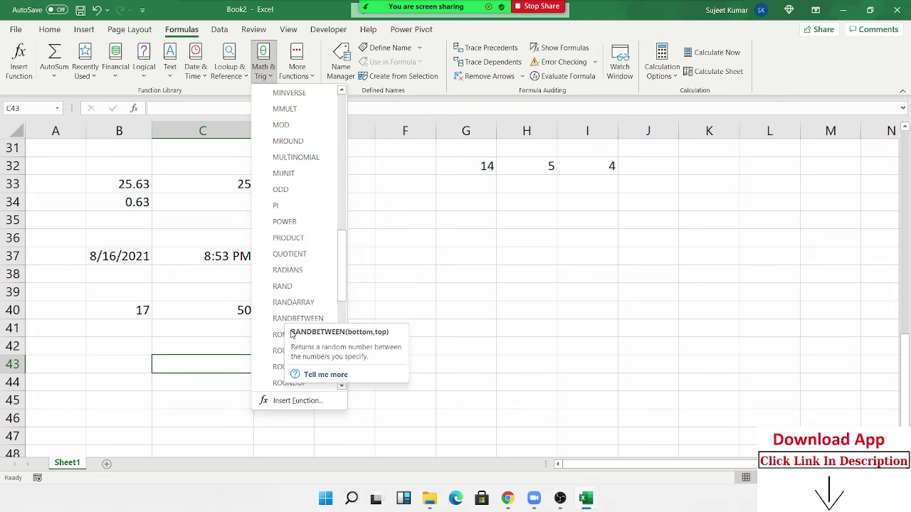
scroll(266, 335, "down", 1)
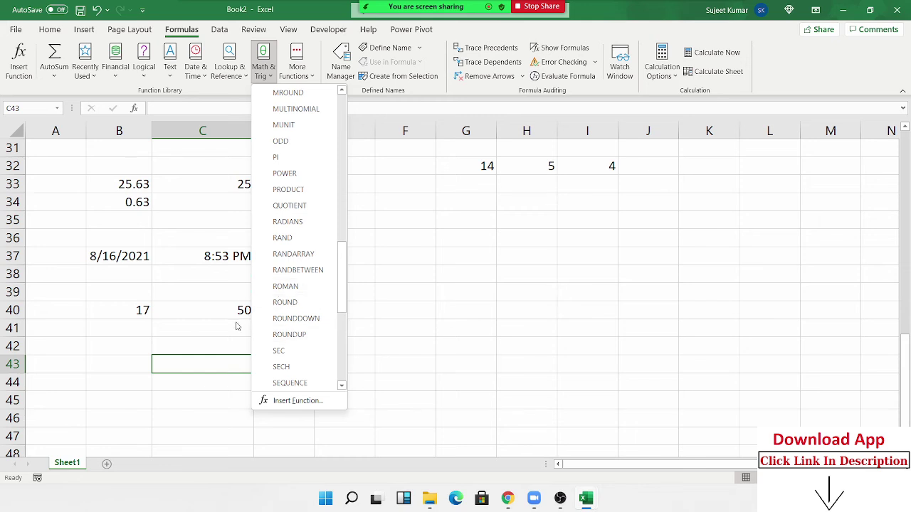
scroll(280, 347, "down", 1)
scroll(280, 349, "down", 2)
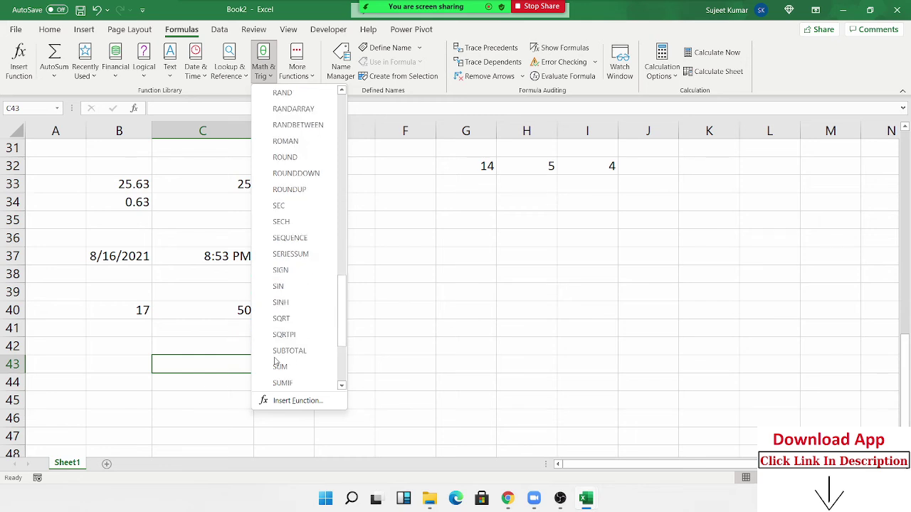
Try the SQRT function in C43 with 16 as its number, without keeping the formula.
left_click(279, 318)
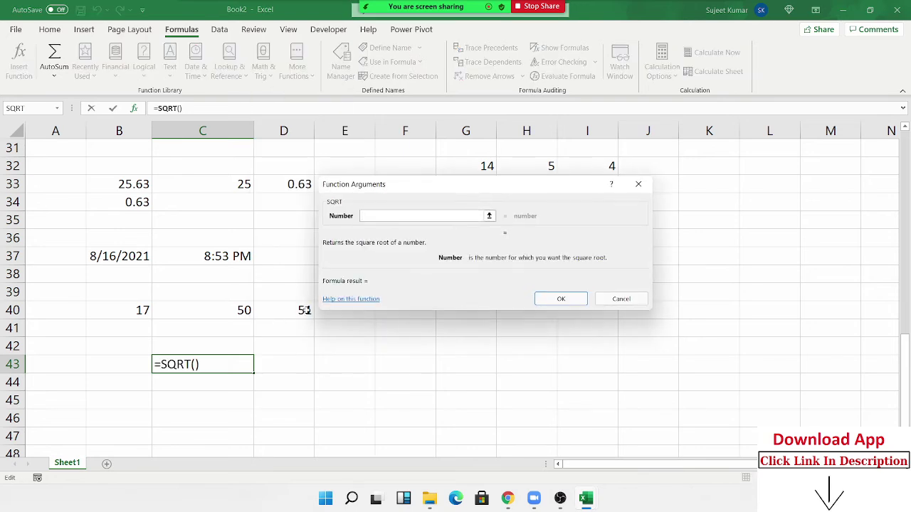
type("16")
left_click(635, 296)
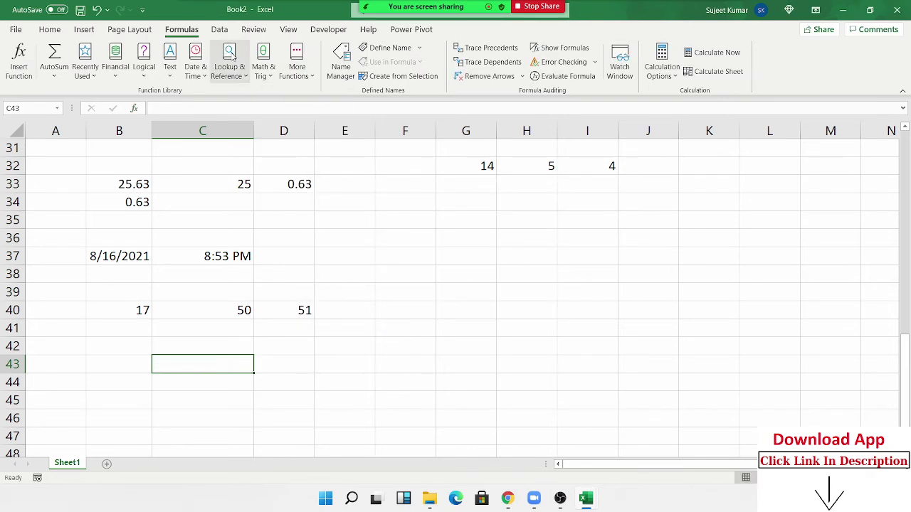
Switch to the Data1 workbook and remove the filter from the data on Sheet1.
scroll(230, 453, "down", 6)
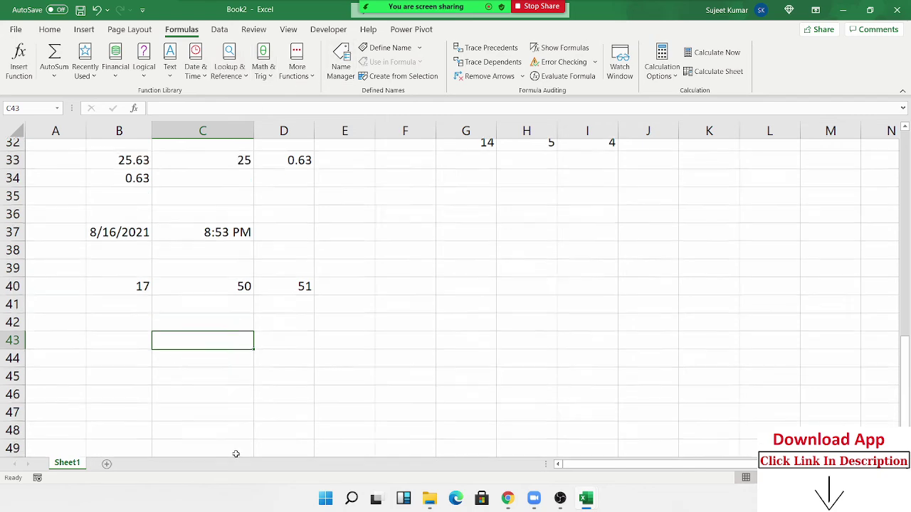
mouse_move(589, 503)
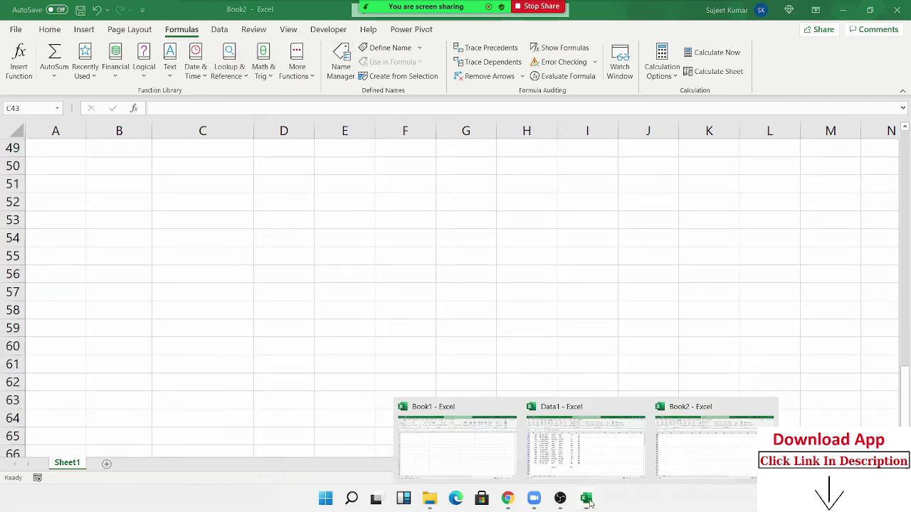
left_click(569, 466)
left_click(222, 217)
key("ctrl+shift+l")
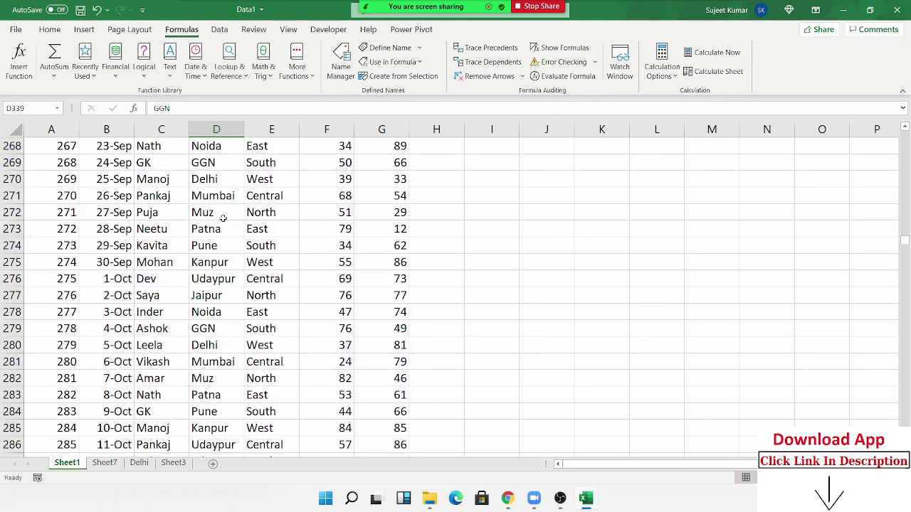
Enter the label Total in J2, to the side of the data table.
key("ctrl+Up")
key("Right")
key("Right")
key("Right")
key("Right")
key("Right")
key("Right")
key("Right")
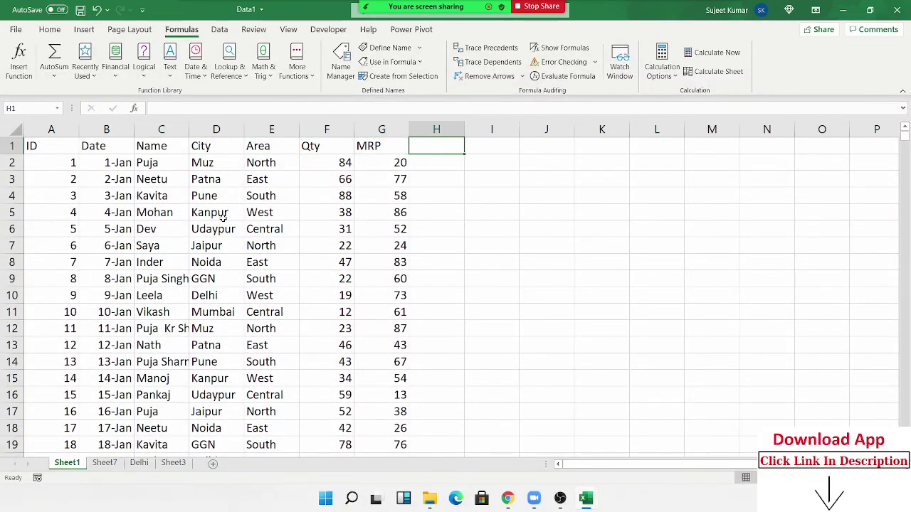
key("Down")
key("Down")
key("Down")
key("Left")
key("Up")
key("Up")
type("Toda")
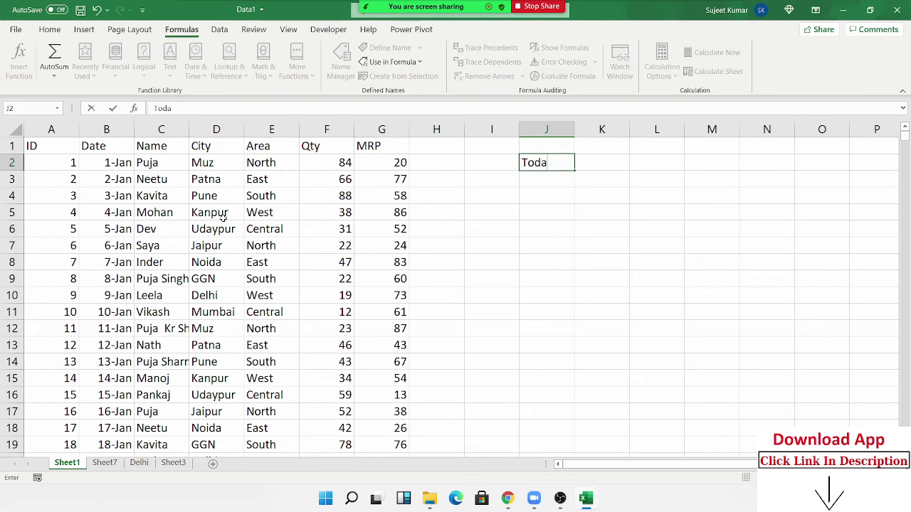
key("BackSpace")
key("BackSpace")
type("tal")
key("Return")
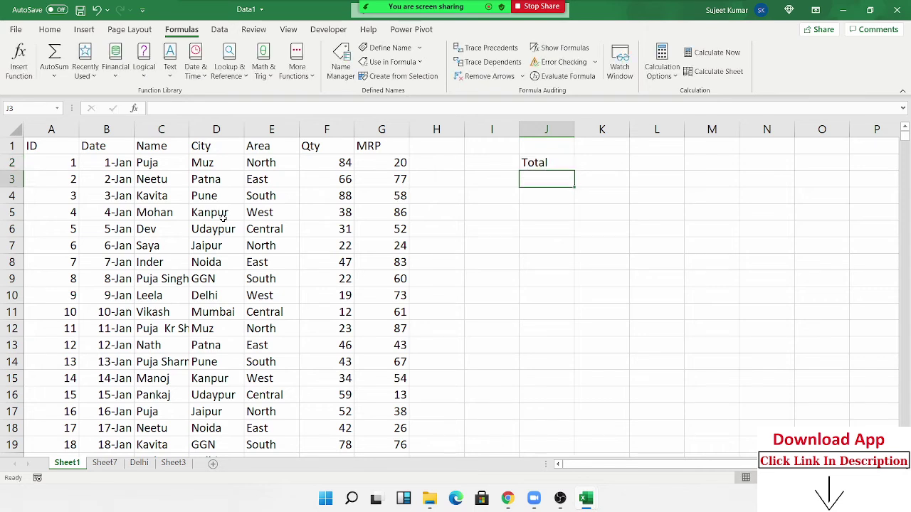
Enter a SUM formula in J3 that totals the entire Qty column F.
key("Down")
key("Up")
type("=sum,")
key("Return")
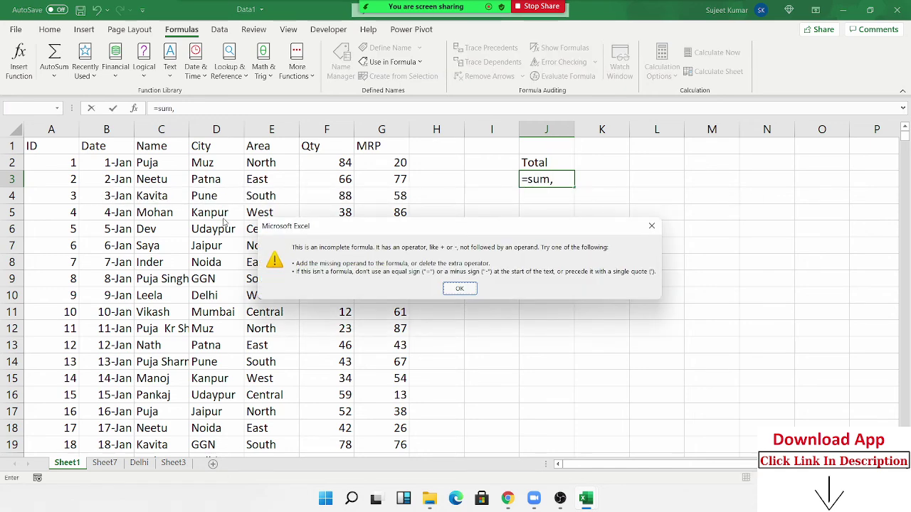
key("Return")
key("Right")
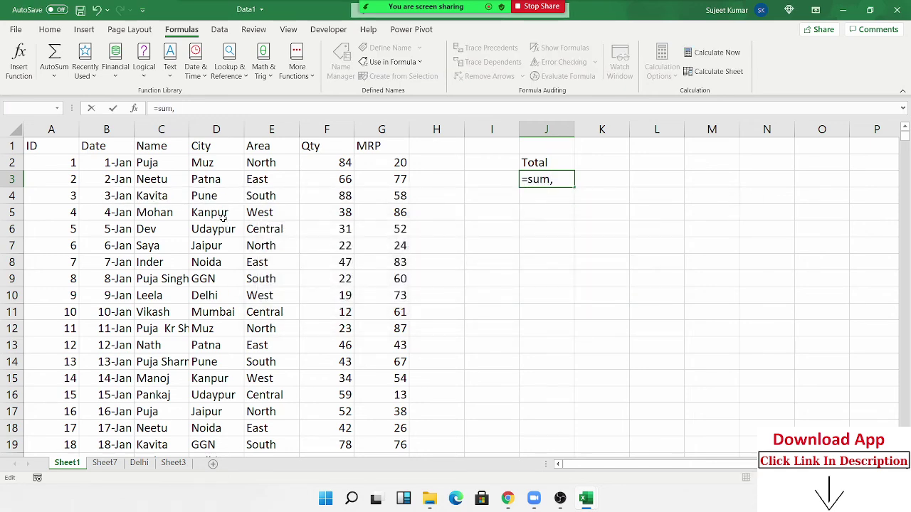
type("(")
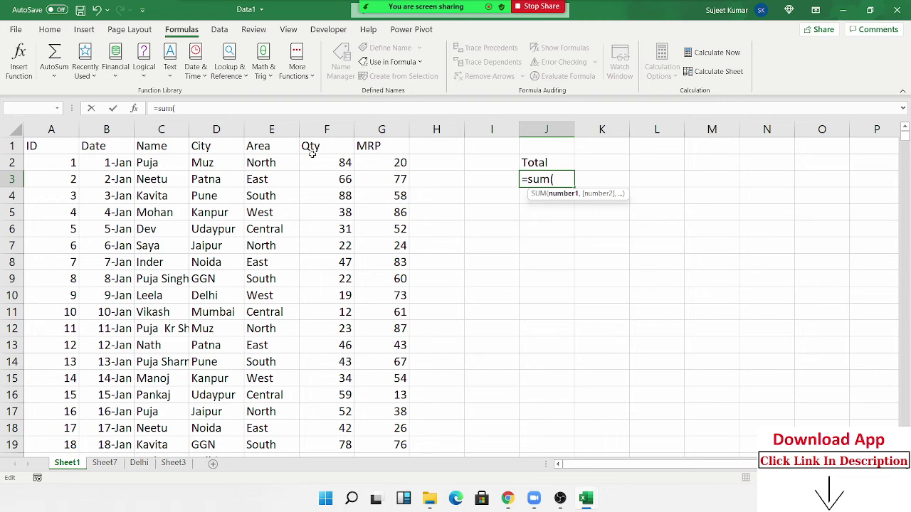
left_click(321, 130)
key("Return")
key("Up")
Turn on filtering for the data and filter the Qty column to only the #N/A entries.
left_click(327, 161)
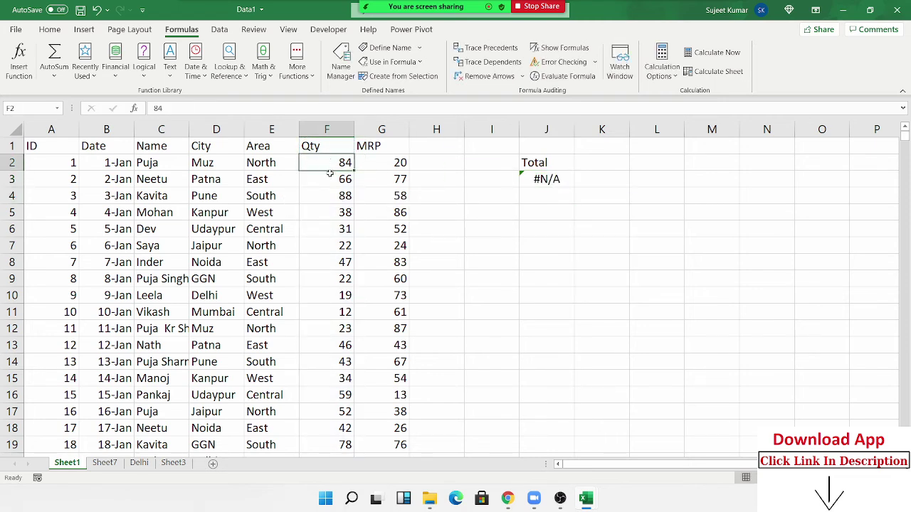
key("ctrl+Down")
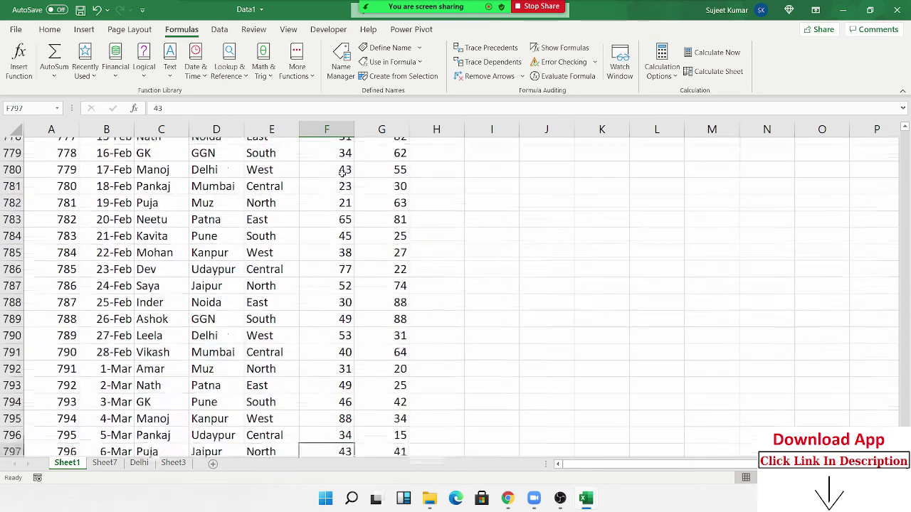
key("Up")
key("Up")
key("ctrl+Up")
key("ctrl+shift+Down")
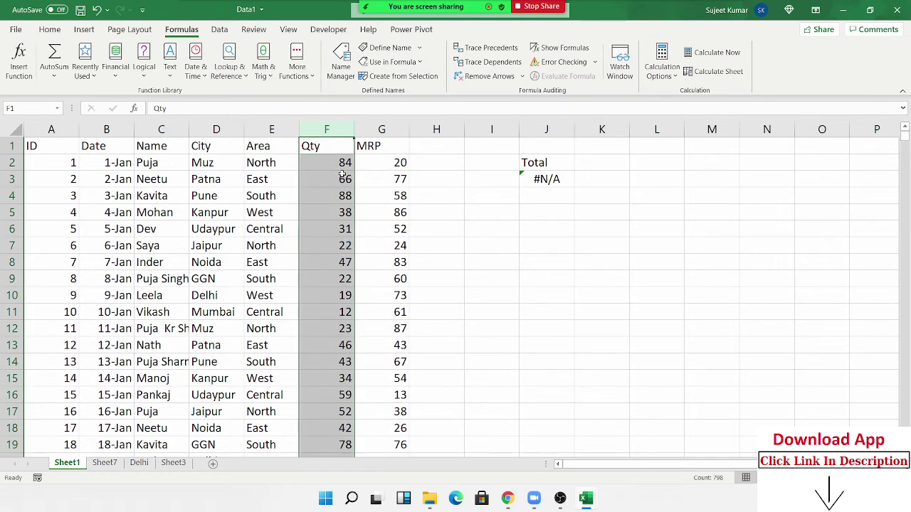
key("ctrl+shift+Up")
key("ctrl+shift+l")
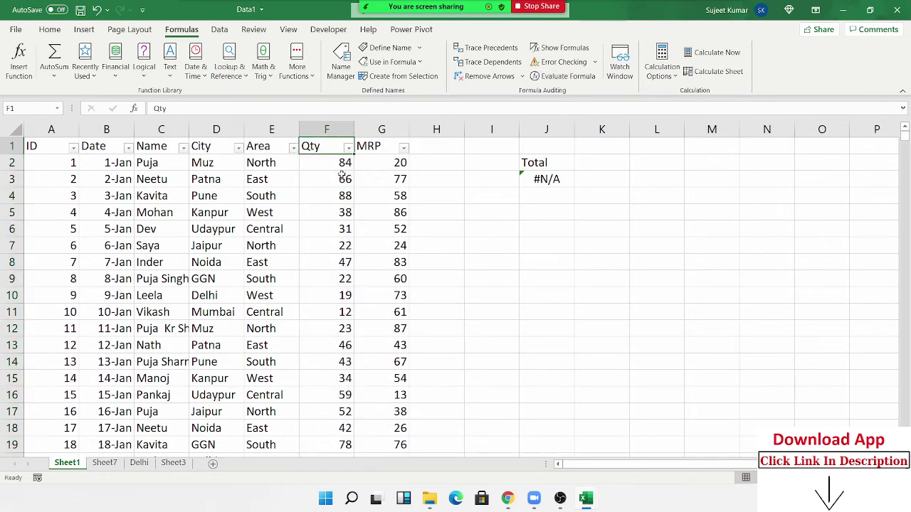
left_click(347, 148)
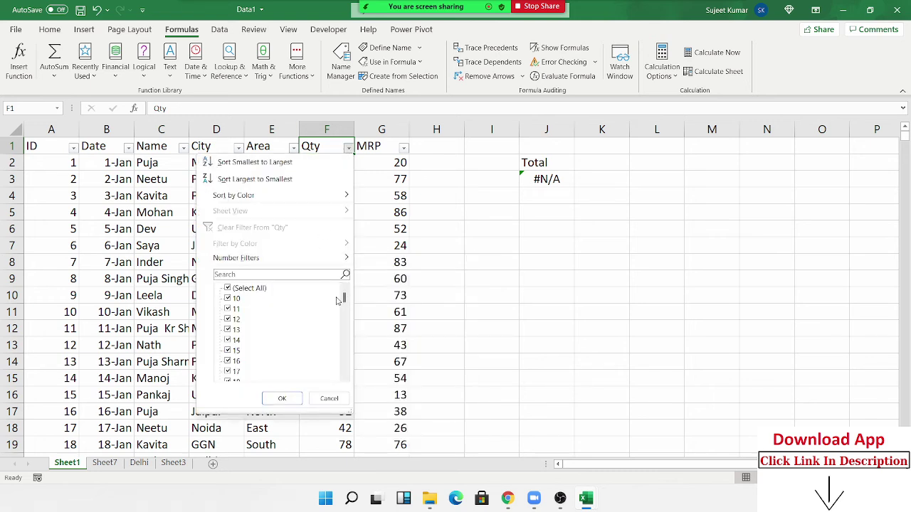
left_click(246, 288)
left_click_drag(345, 299, 346, 387)
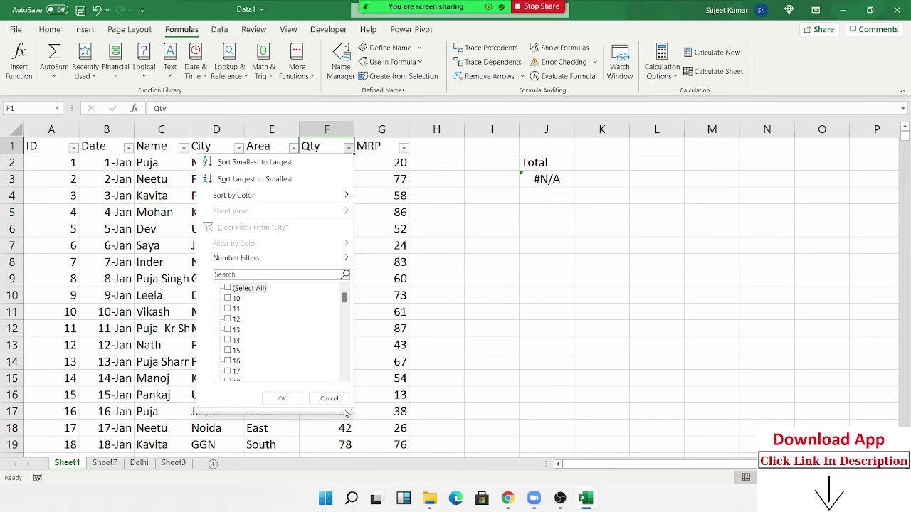
left_click(239, 372)
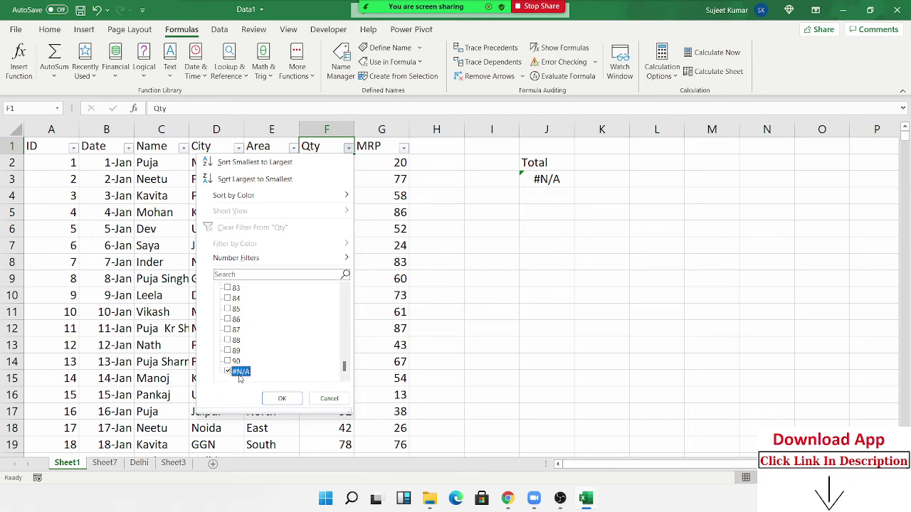
left_click(282, 398)
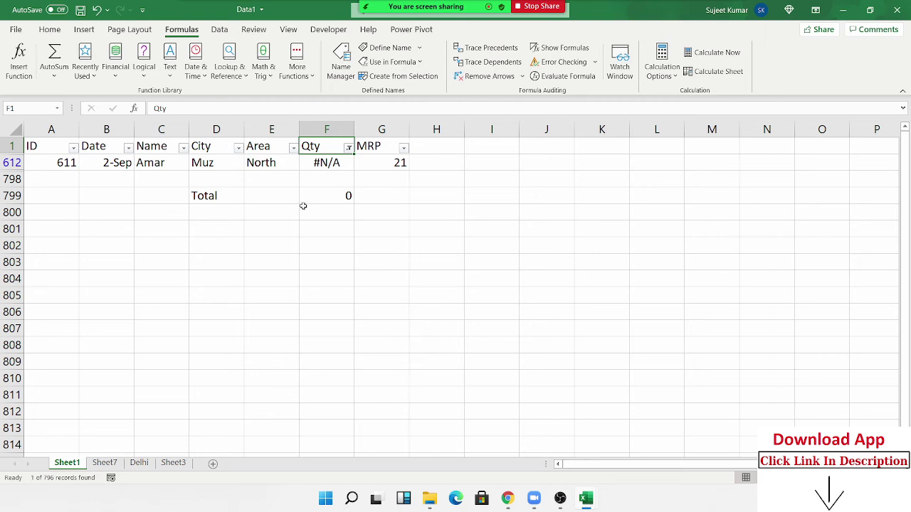
Replace the erroneous Qty value in F612 with 65 and remove the filter from the data.
left_click(308, 164)
type("65")
key("Return")
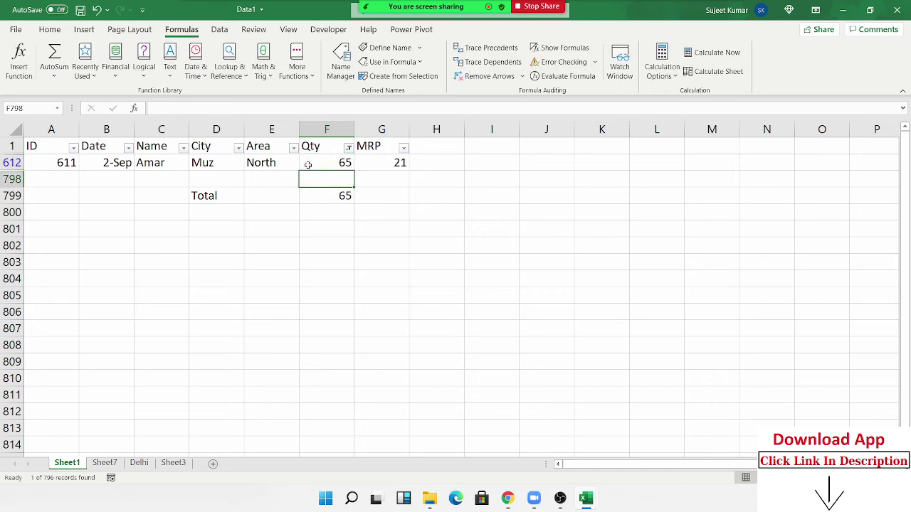
left_click(307, 164)
key("ctrl+shift+l")
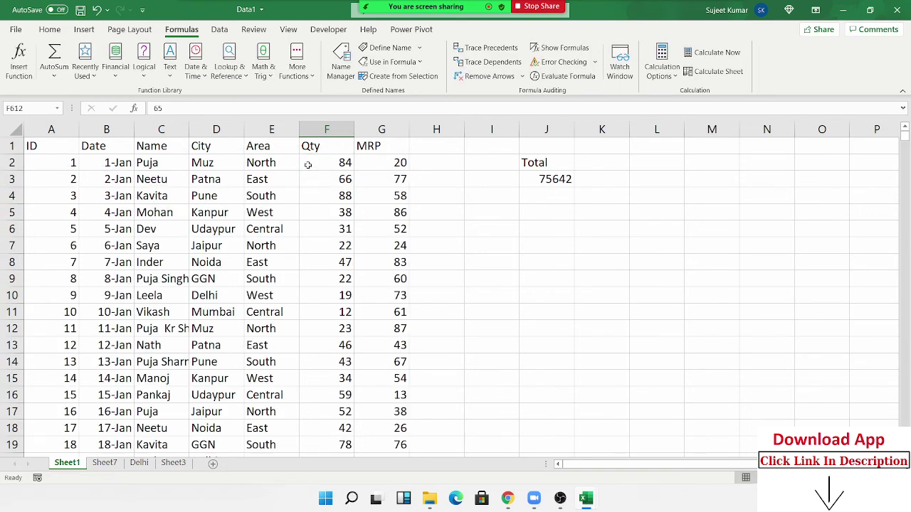
Enter the name from C2 in I5 as the criterion for a conditional total.
left_click(308, 164)
key("Right")
key("Right")
key("Right")
key("Right")
key("Down")
key("Down")
key("Down")
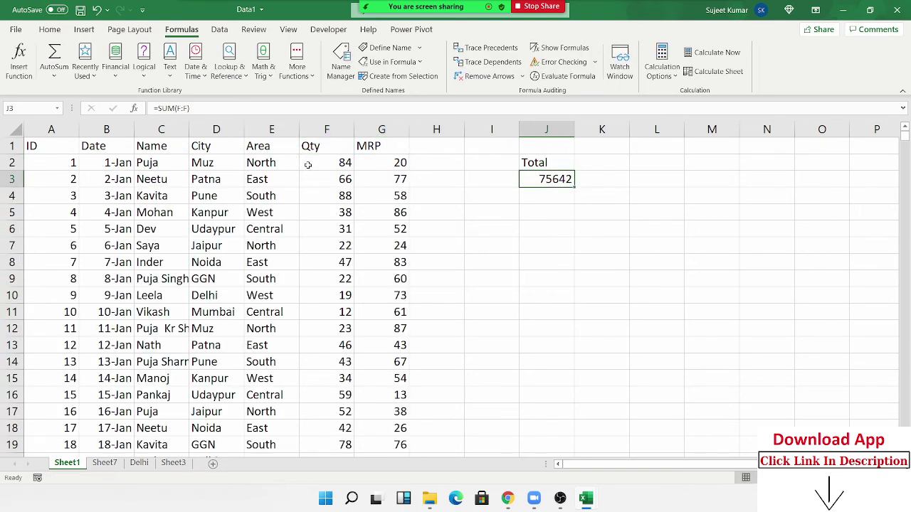
key("Left")
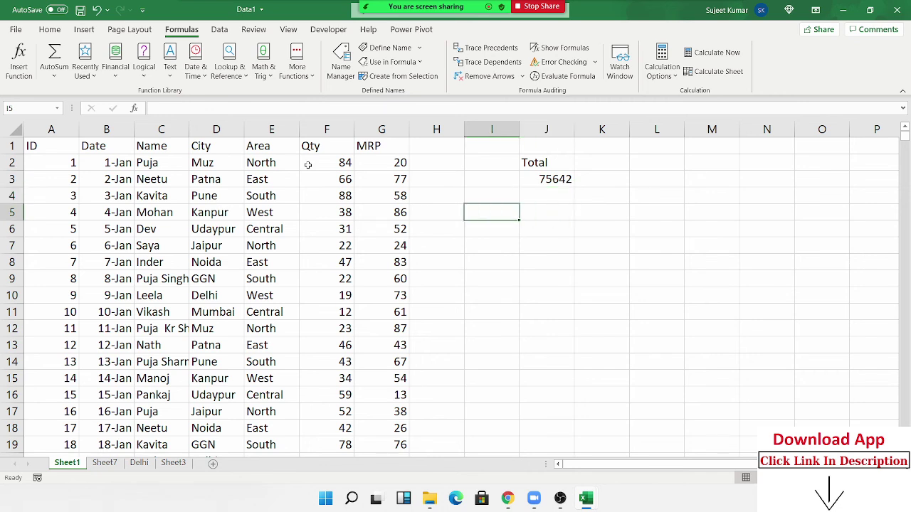
type("pUJA")
key("Tab")
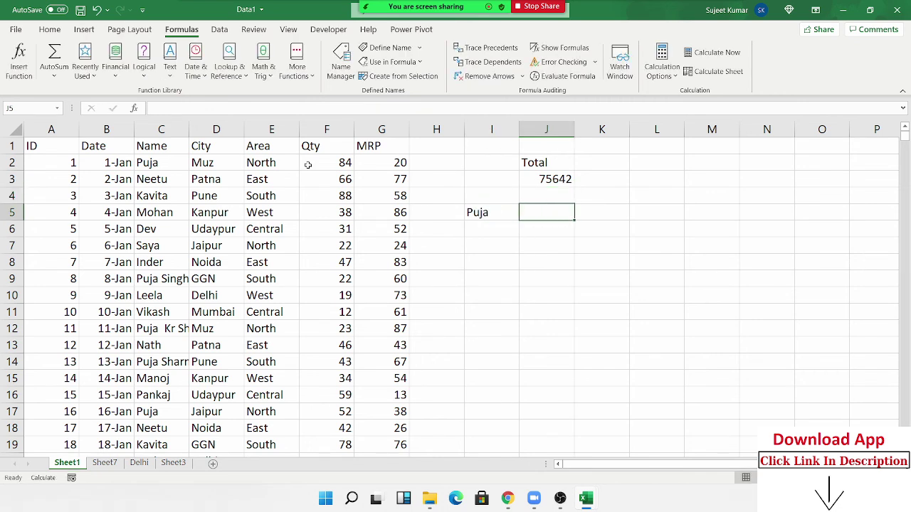
Total the Qty for the name in I5 by entering =SUMIF(C:C,I5,F:F) in J5.
type("=sum")
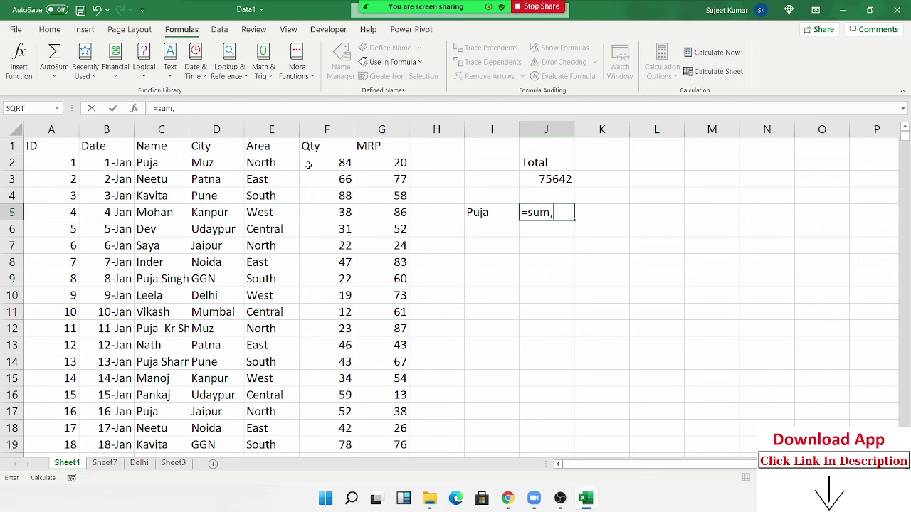
key("Down")
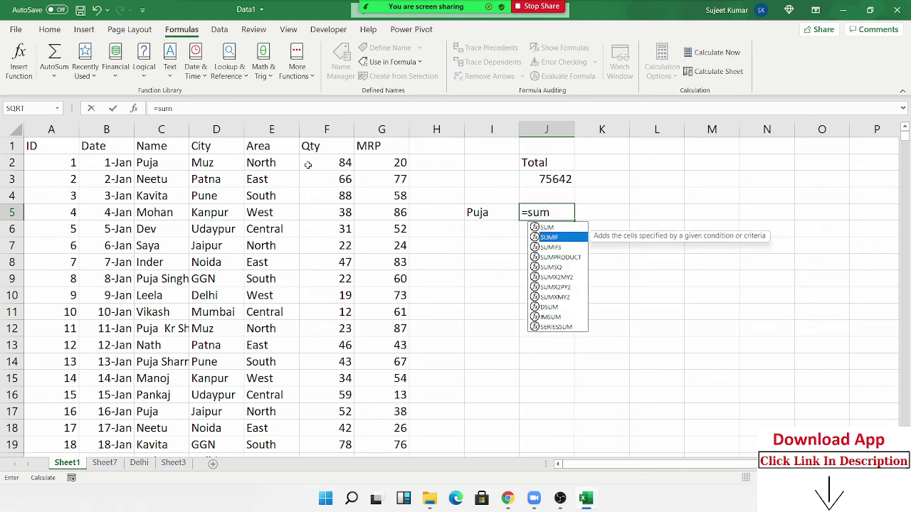
key("Tab")
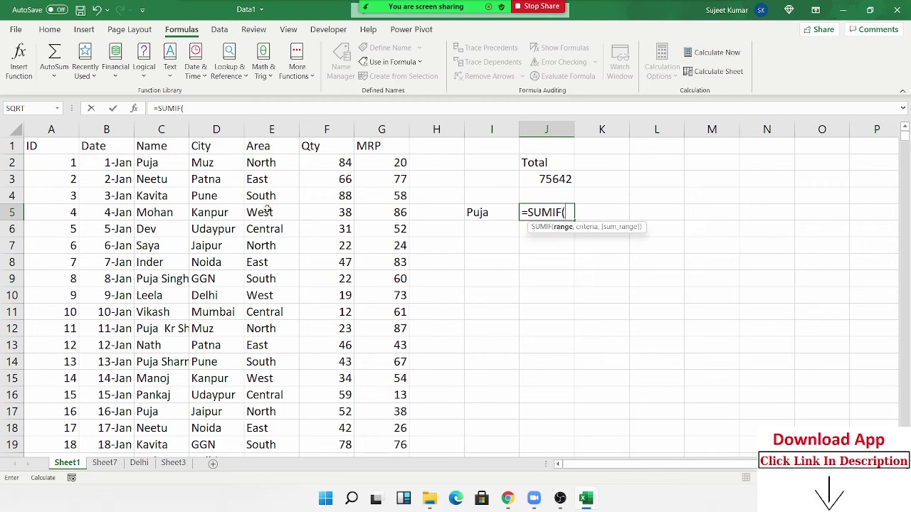
left_click(154, 129)
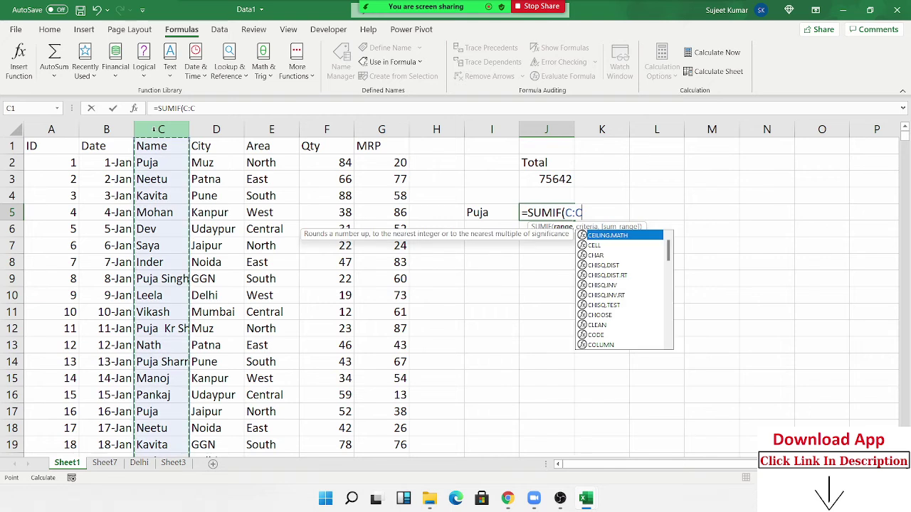
type(",")
left_click(494, 214)
type(",")
left_click(318, 130)
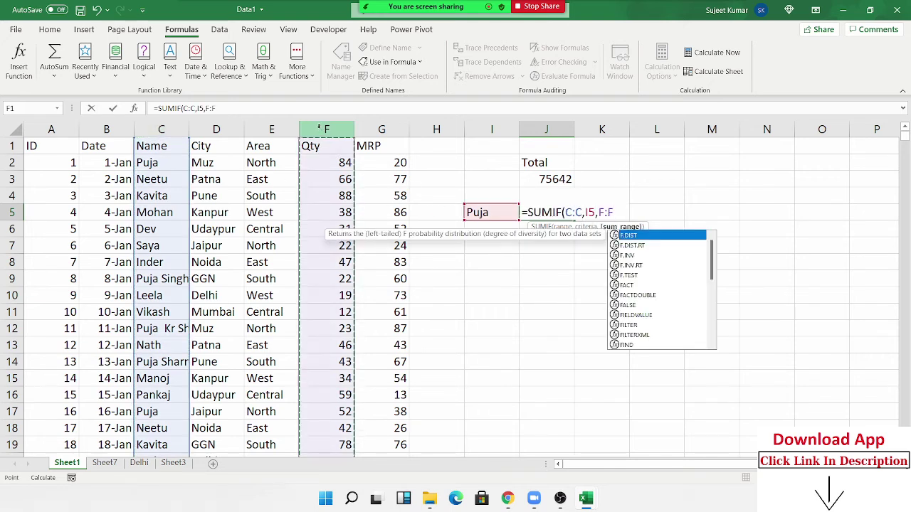
key("Return")
key("Up")
key("Down")
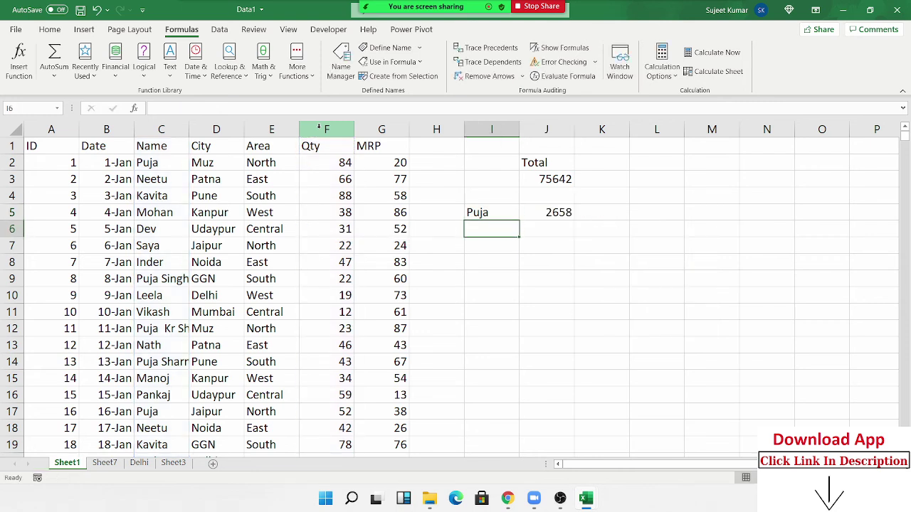
Enter the name from C6 in I6 and total its Qty in J6 with =SUMIF(C:C,I6,F:F).
type("Dev")
key("Tab")
type("=")
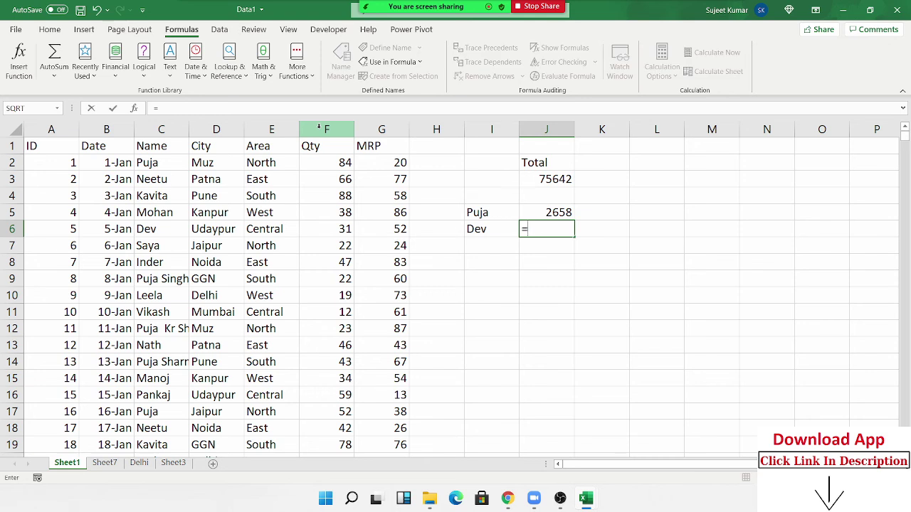
type("sum")
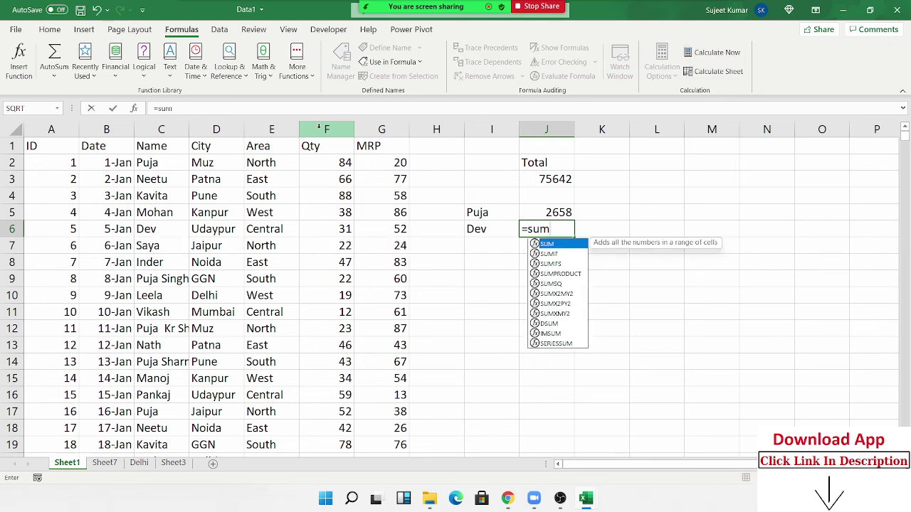
key("Down")
key("Down")
key("Up")
key("Tab")
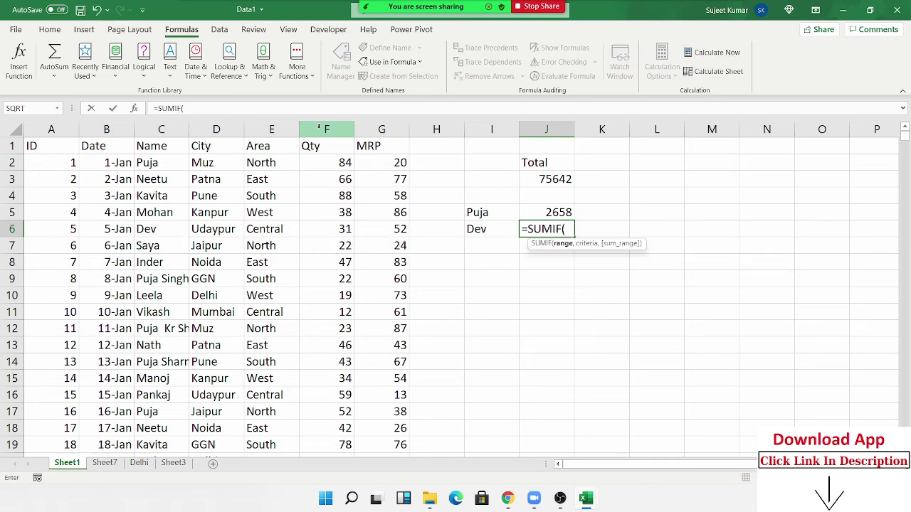
left_click(159, 129)
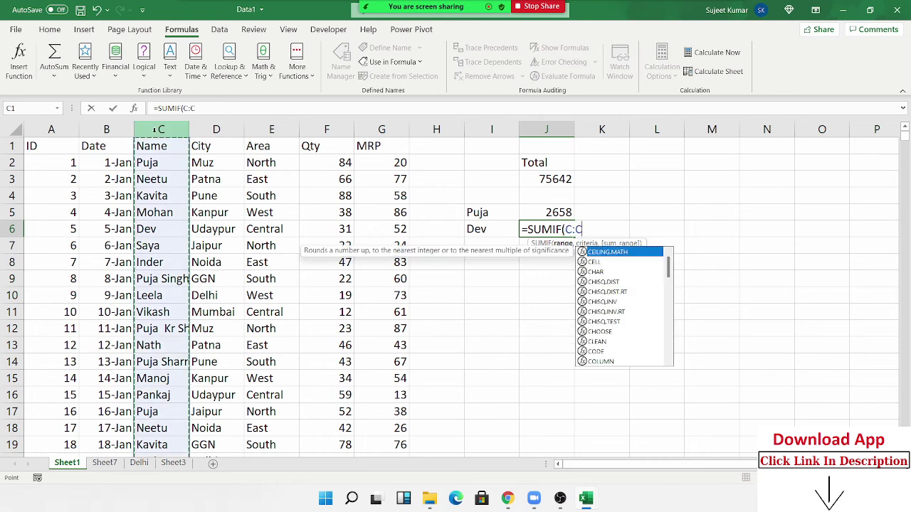
type(",")
left_click(471, 227)
type(",")
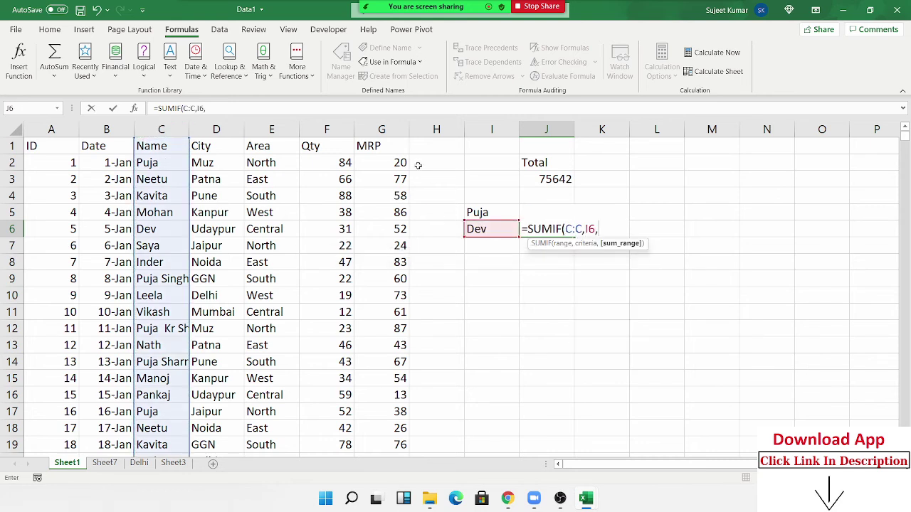
left_click(327, 130)
key("Return")
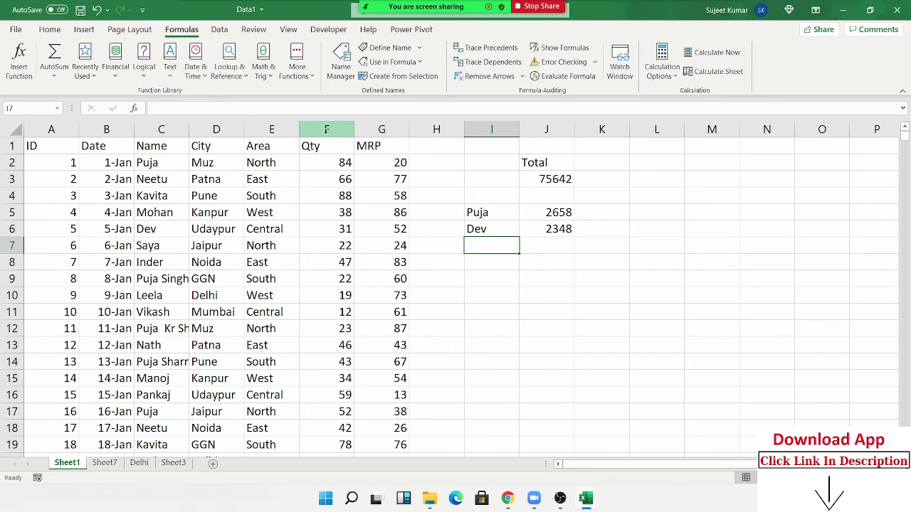
Enter the criterion >50 in I8 for a conditional total of the Qty column.
key("Down")
type(">50")
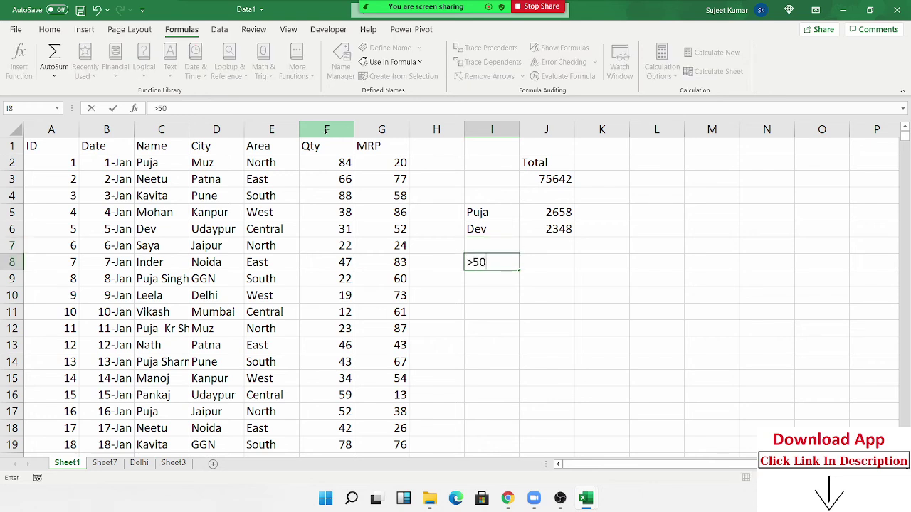
left_click(546, 261)
key("Left")
key("Left")
key("Left")
key("Left")
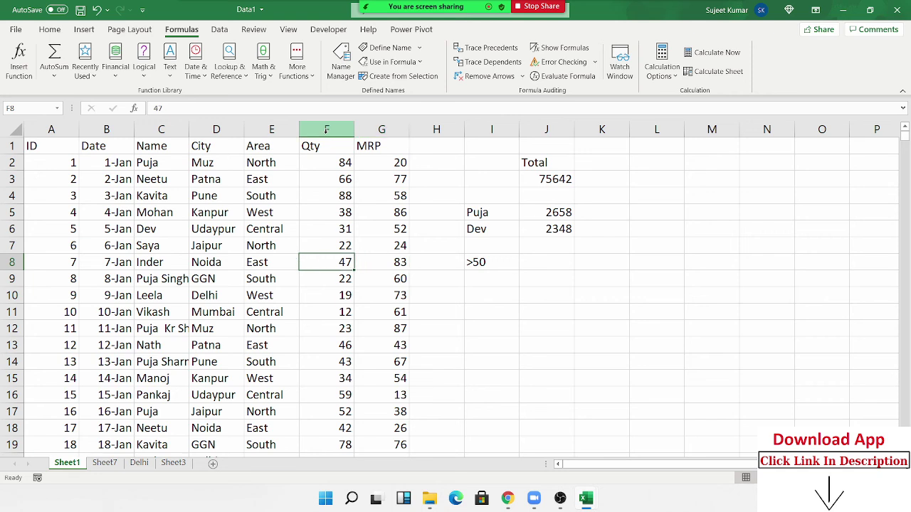
Sum the Qty values meeting the criterion in I8 by entering =SUMIF(F:F,I8) in J8.
key("Right")
key("Right")
key("Right")
key("Right")
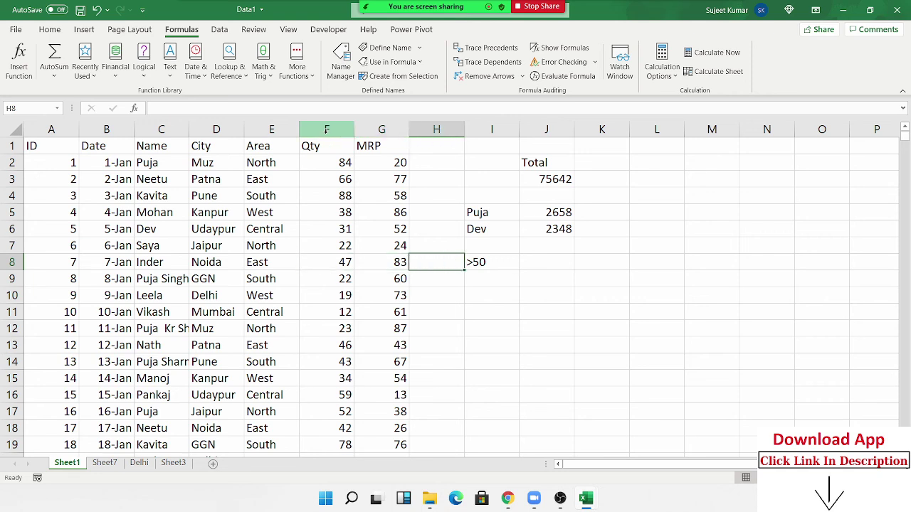
type("=sum")
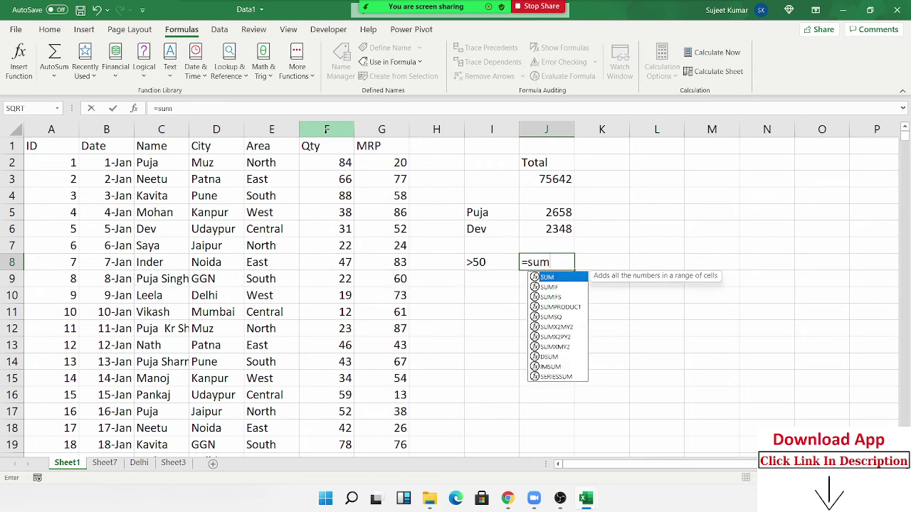
key("Down")
key("Tab")
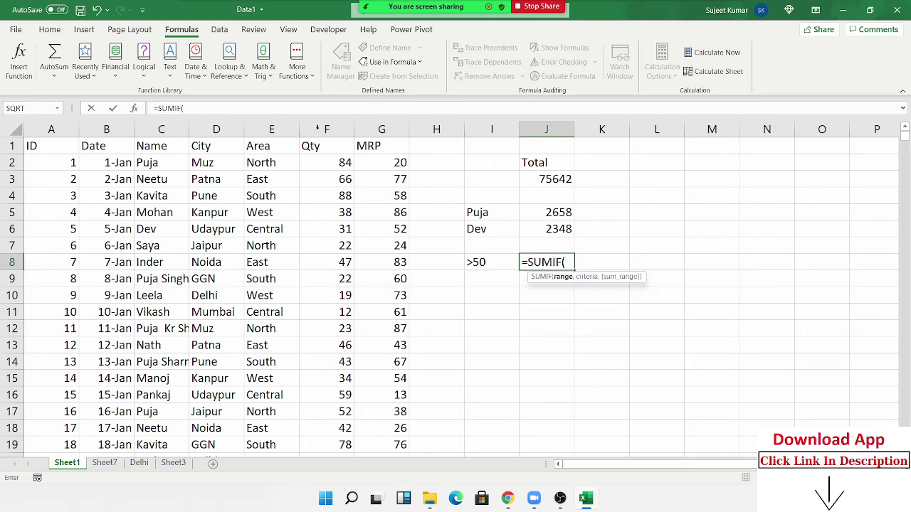
left_click(331, 129)
type(",")
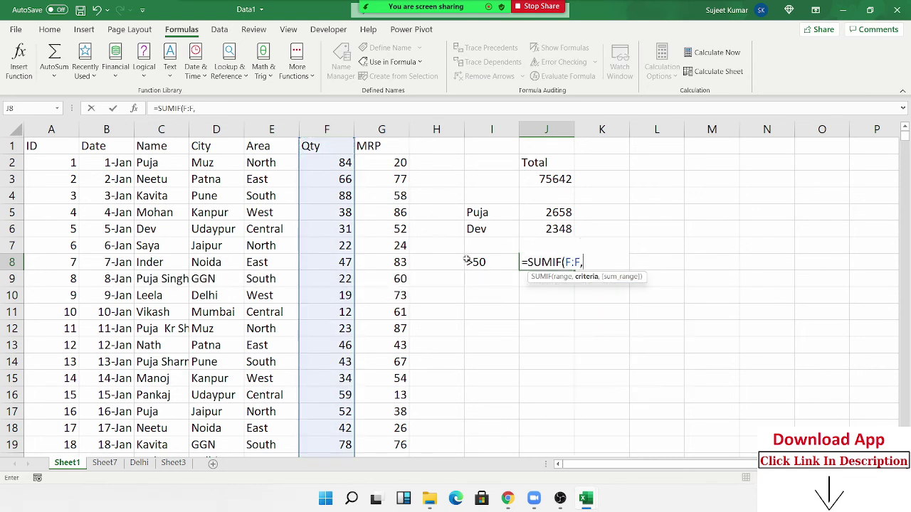
left_click(470, 261)
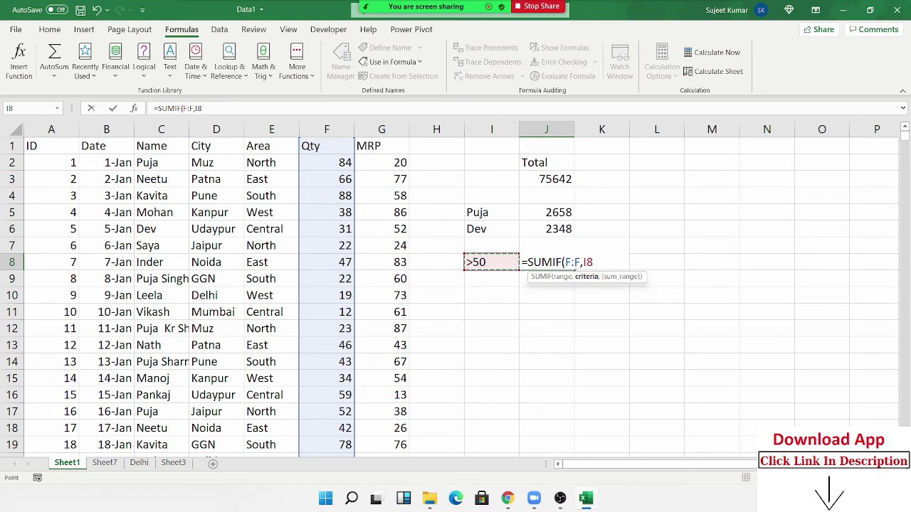
key("Return")
key("Up")
List the comparison operators >, <, >=, <= and <> in I9 through I13, below the >50 criterion.
key("Down")
key("Left")
type(">")
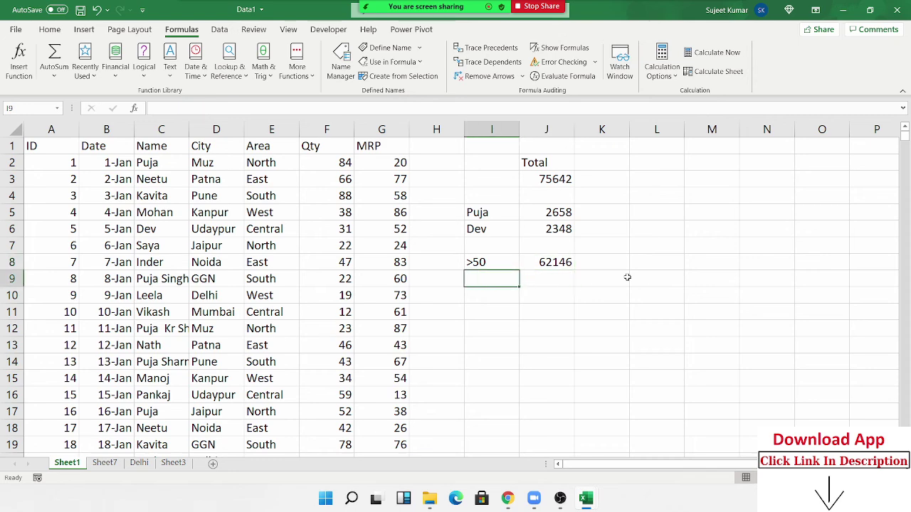
key("Return")
type("<")
key("Return")
type(">=")
key("Return")
type("<=")
key("Return")
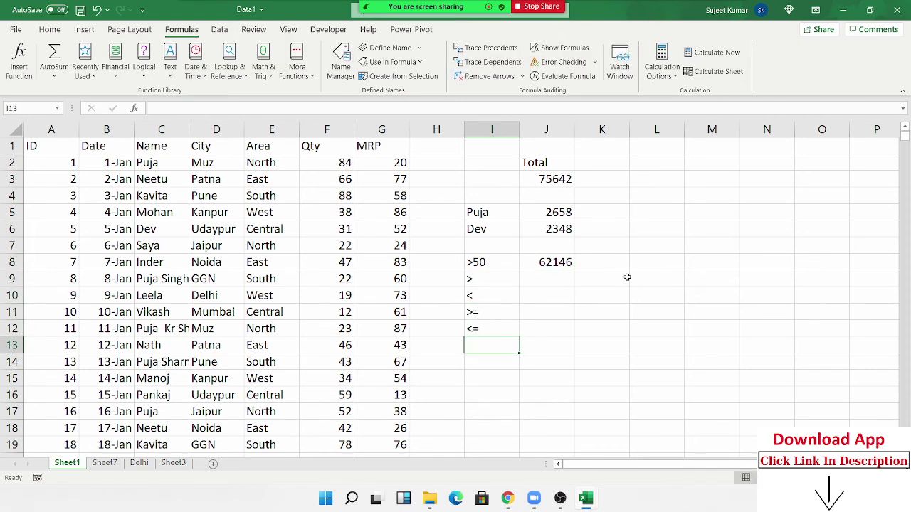
type("<>")
key("Return")
Review the comparison operators listed in I9:I13 and the SUMIF formula in J8.
key("Up")
key("Up")
key("Up")
key("Up")
key("Up")
key("Right")
key("Left")
key("Down")
key("Down")
key("Down")
key("Down")
key("Up")
key("Up")
key("Up")
key("Up")
key("Up")
key("Up")
key("Up")
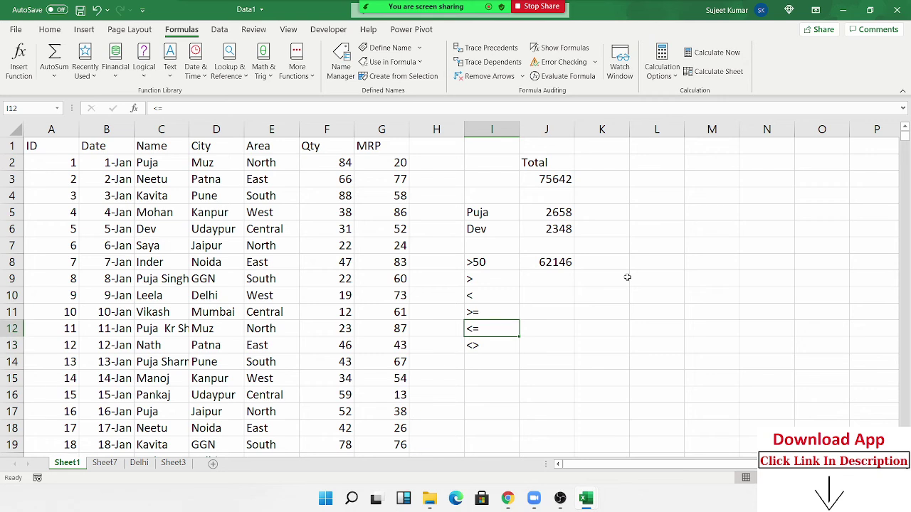
key("Right")
key("Right")
key("Down")
key("Down")
key("Left")
key("Left")
key("Left")
key("Left")
key("Left")
key("Left")
key("Left")
key("Left")
key("Left")
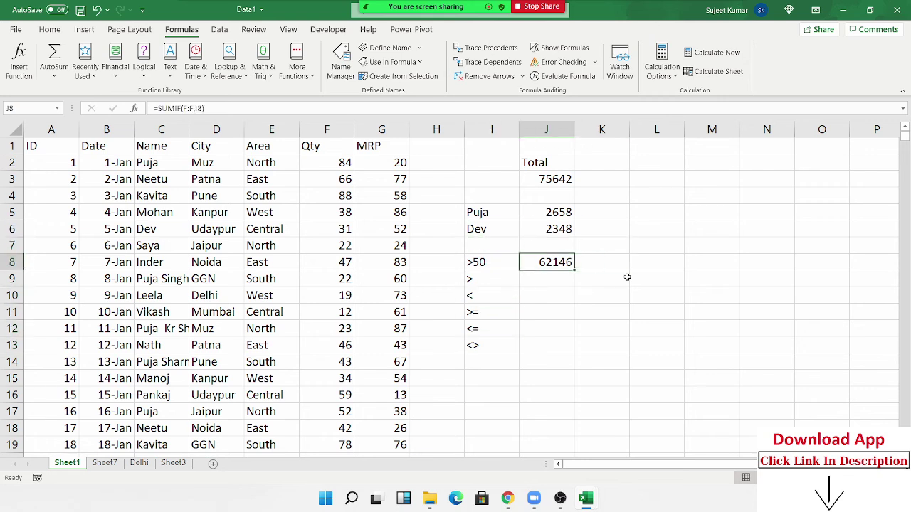
Enter a wildcard criterion in I15: the first name from C2 with an asterisk before and after it.
left_click(503, 367)
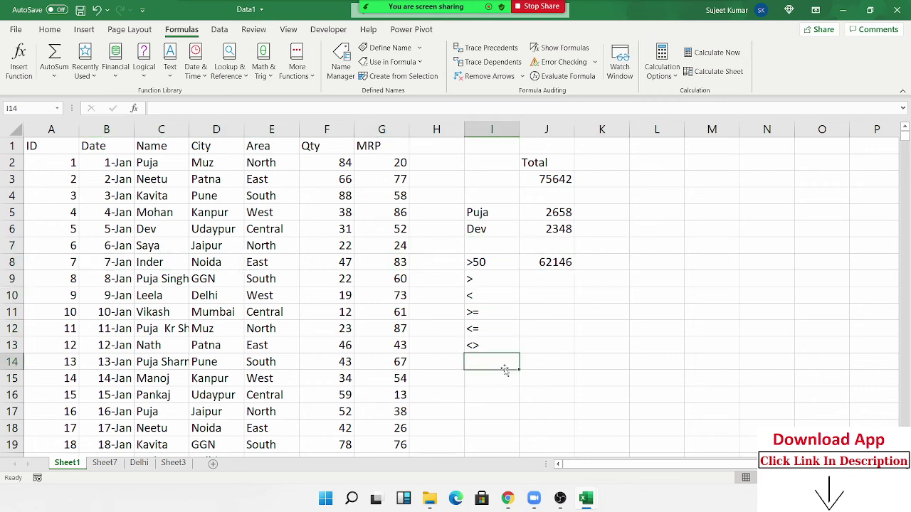
left_click(499, 375)
type("Puja")
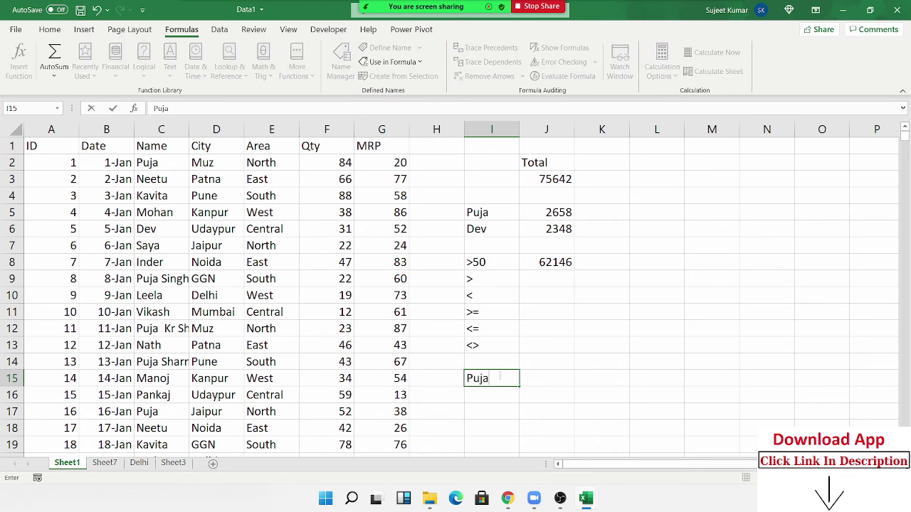
key("Tab")
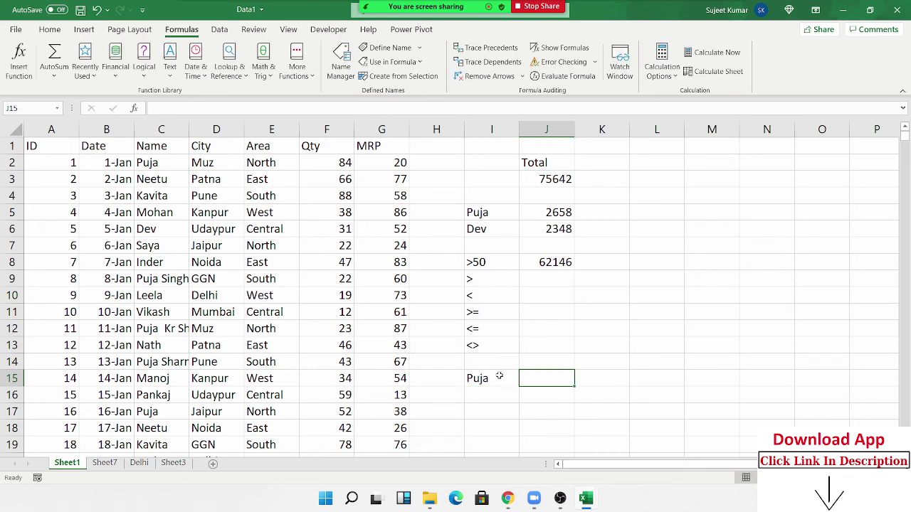
left_click(173, 284)
left_click(165, 329)
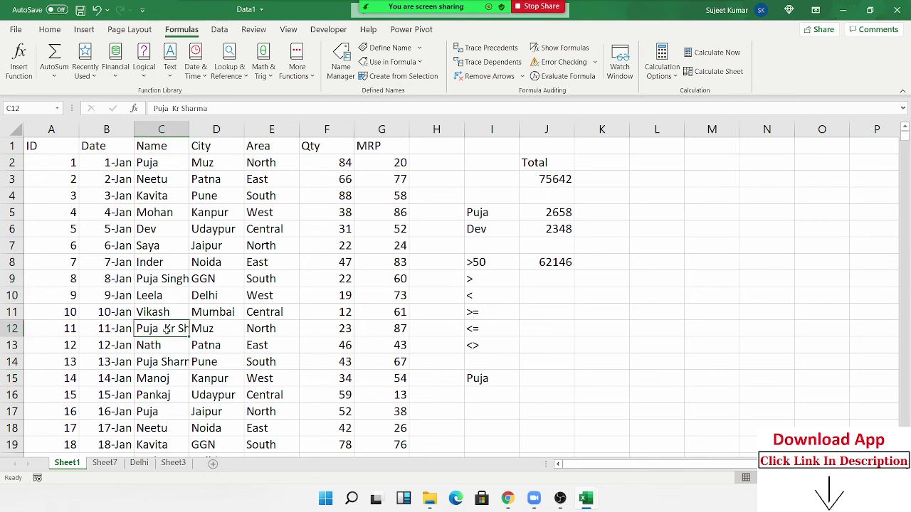
double_click(470, 379)
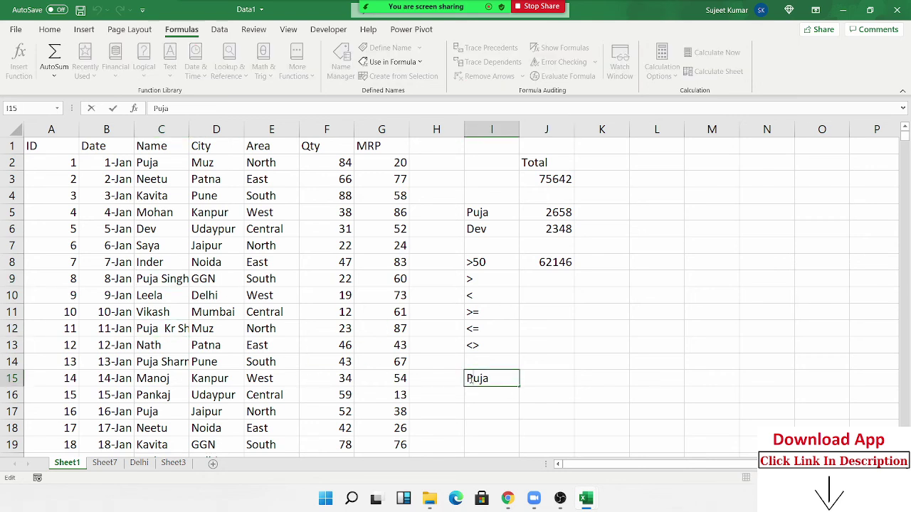
type("*Puja*")
key("Return")
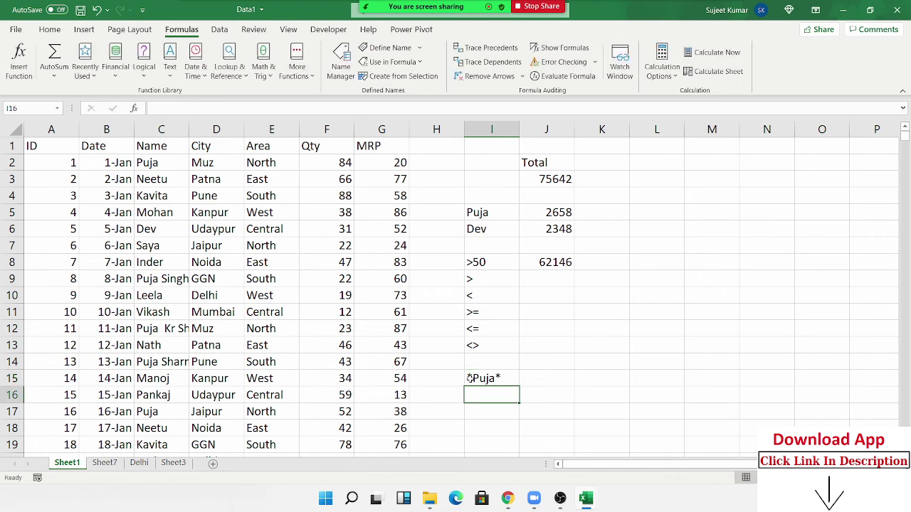
Sum the Qty values matching the wildcard criterion in I15 by entering =SUMIF(C:C,I15,F:F) in J15.
key("Up")
key("Right")
type("=")
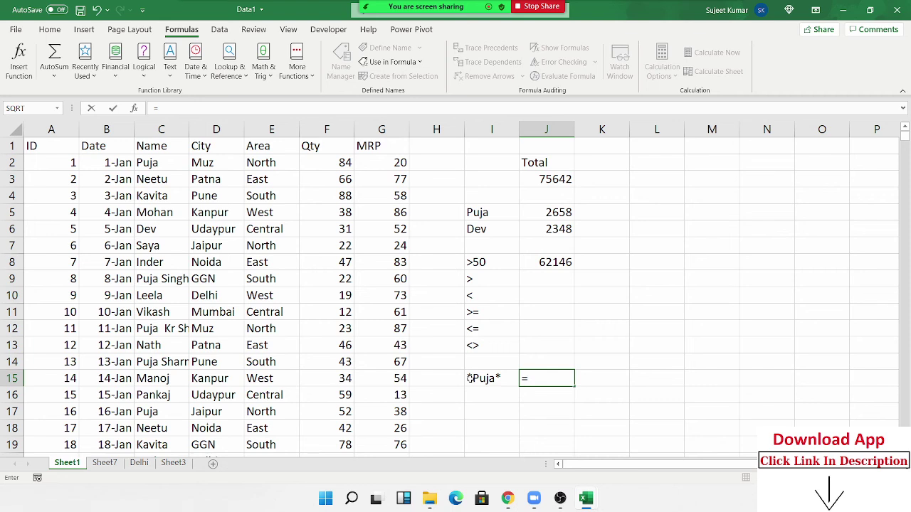
type("sum")
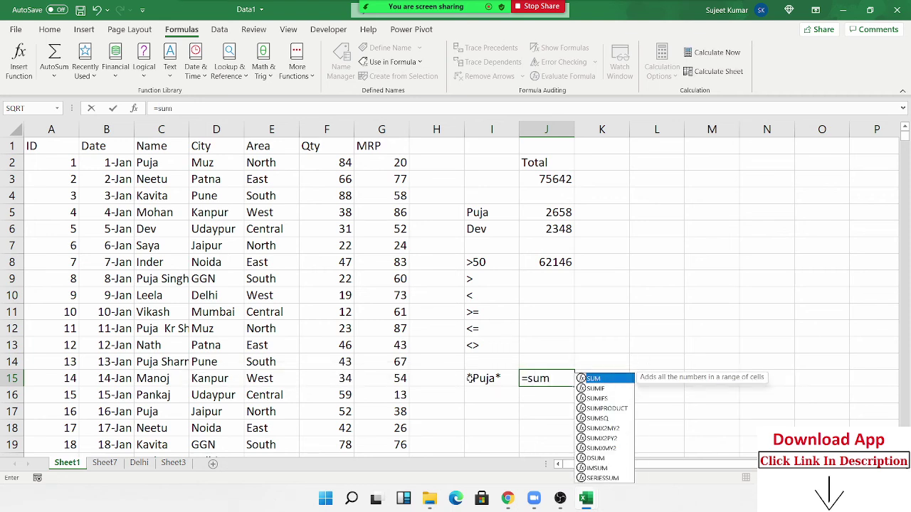
key("Down")
key("Tab")
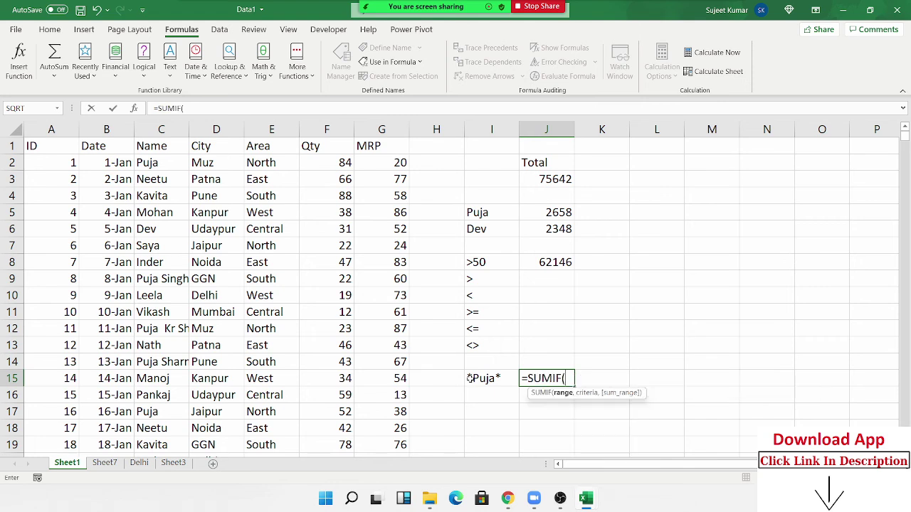
left_click(185, 133)
type(",")
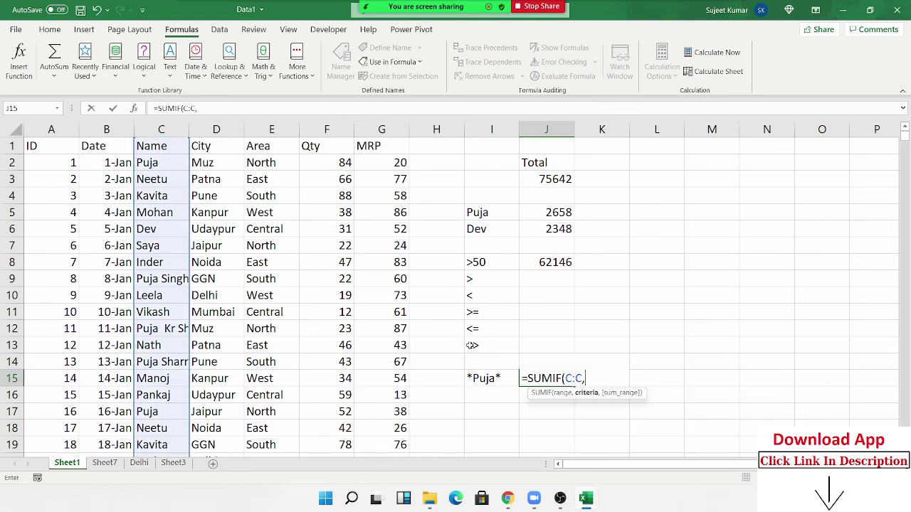
left_click(486, 379)
type(",")
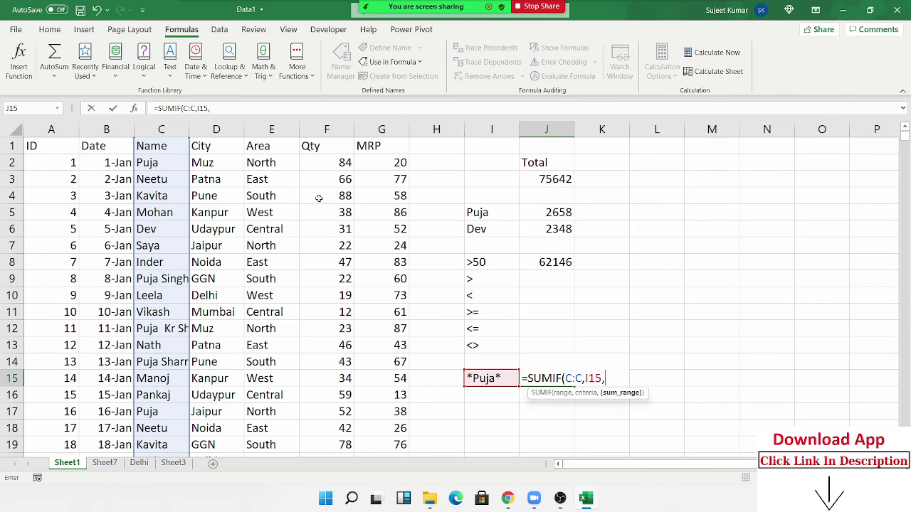
left_click(319, 133)
key("Return")
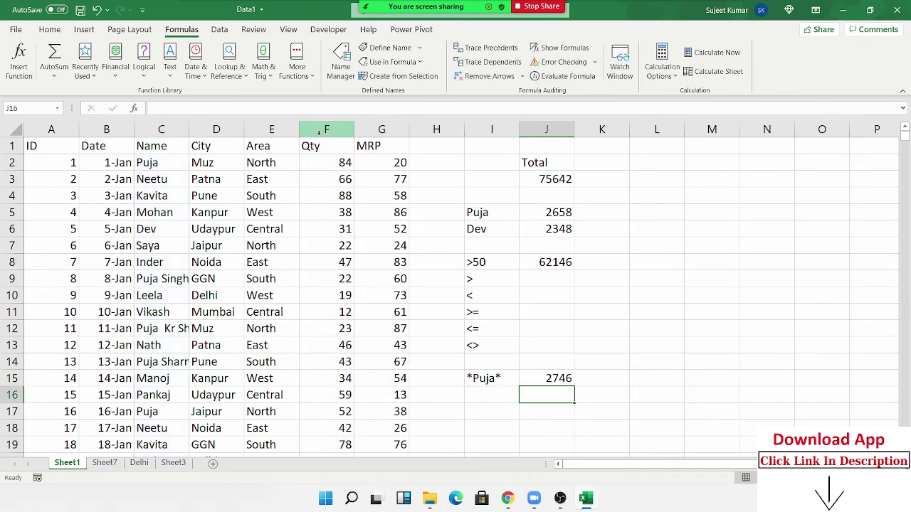
Enter a starts-with criterion in I16: the first name from C2 followed by an asterisk.
key("Left")
type("Puja")
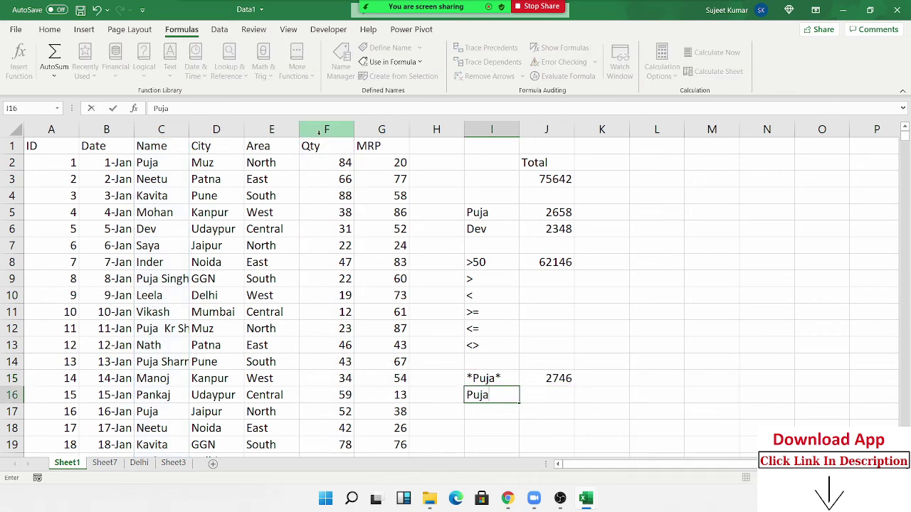
type("*")
key("Return")
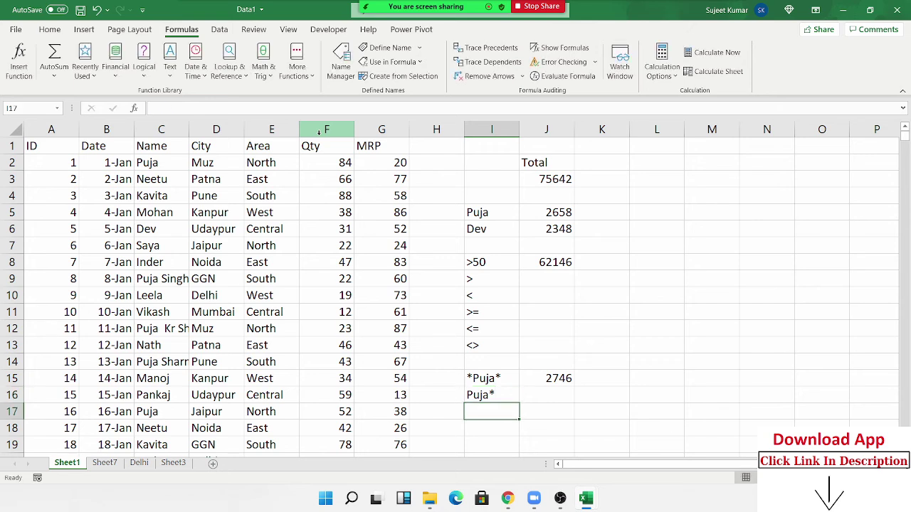
Enter an ends-with criterion in I17: the first name from C2 preceded by an asterisk.
type("Puja")
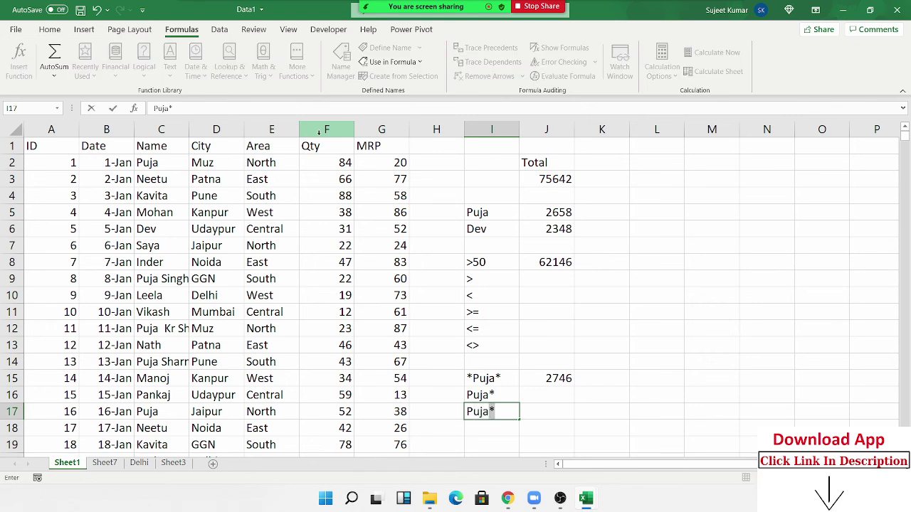
type("*")
key("BackSpace")
key("Left")
key("Right")
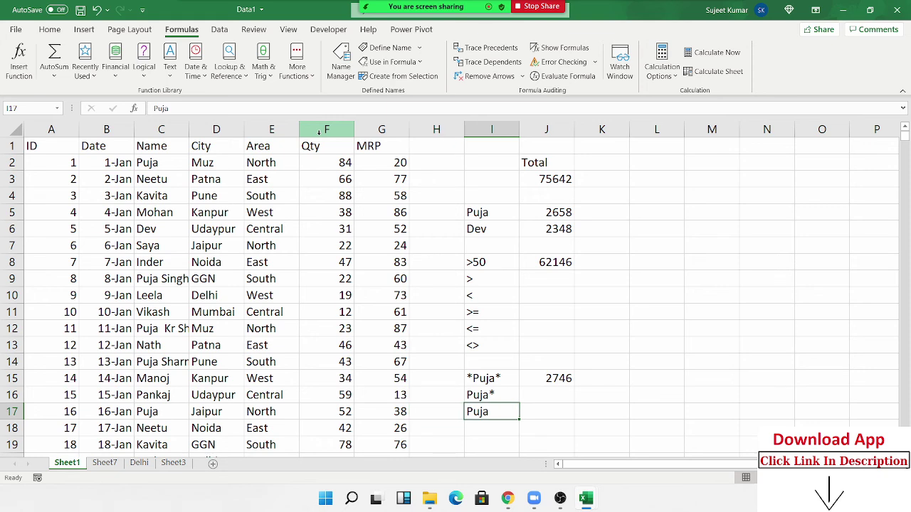
key("F2")
key("Home")
type("*")
key("Return")
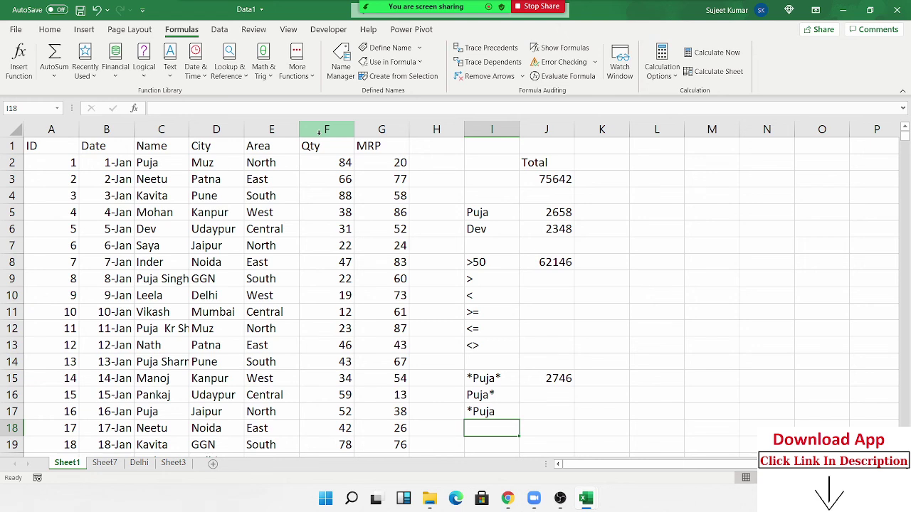
Enter the two-character wildcard ?? in I18 and sum its matching Qty values in J18 with =SUMIF(C:C,I18,F:F).
type("??")
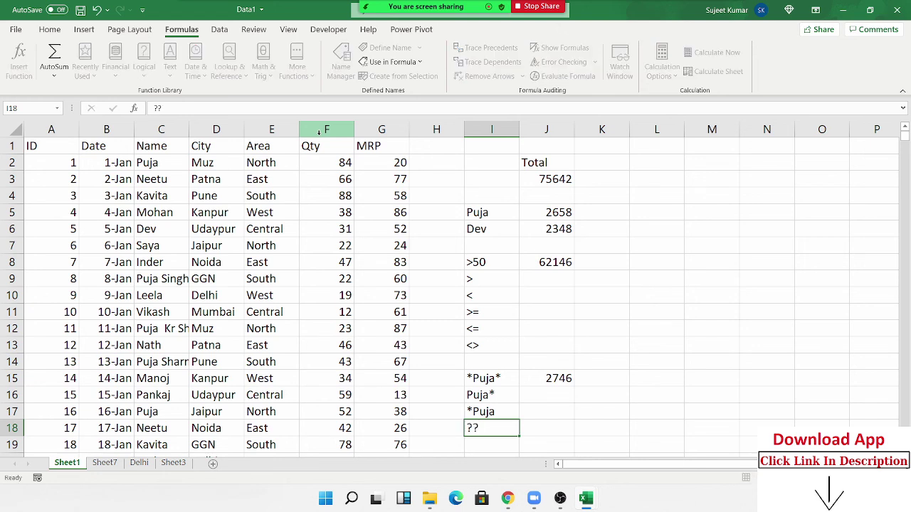
key("Tab")
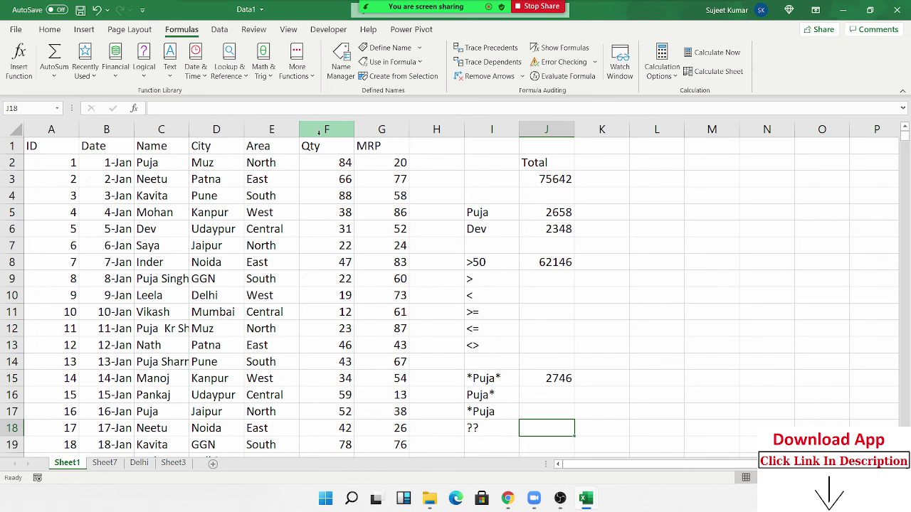
type("=")
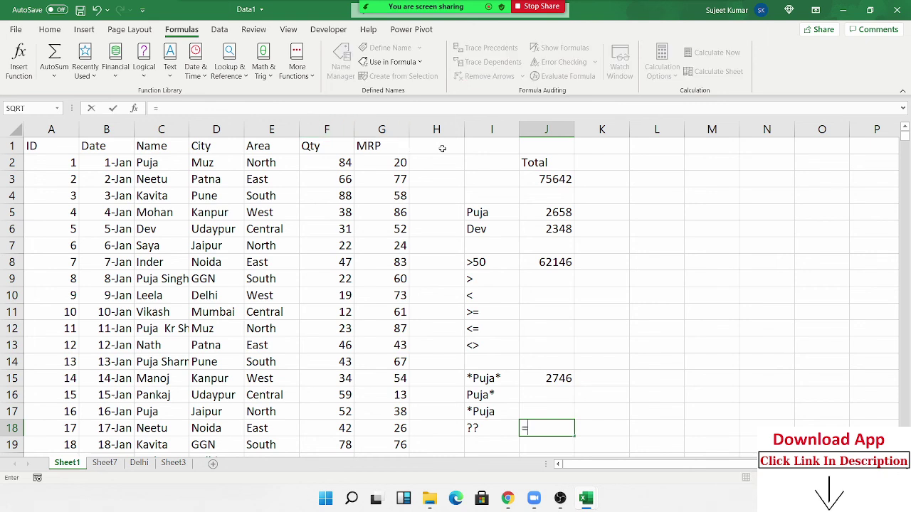
type("sum")
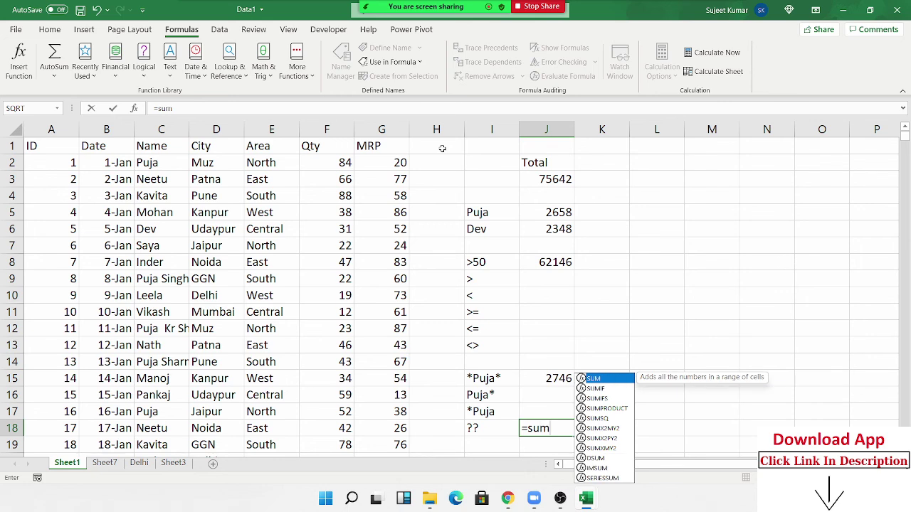
key("Tab")
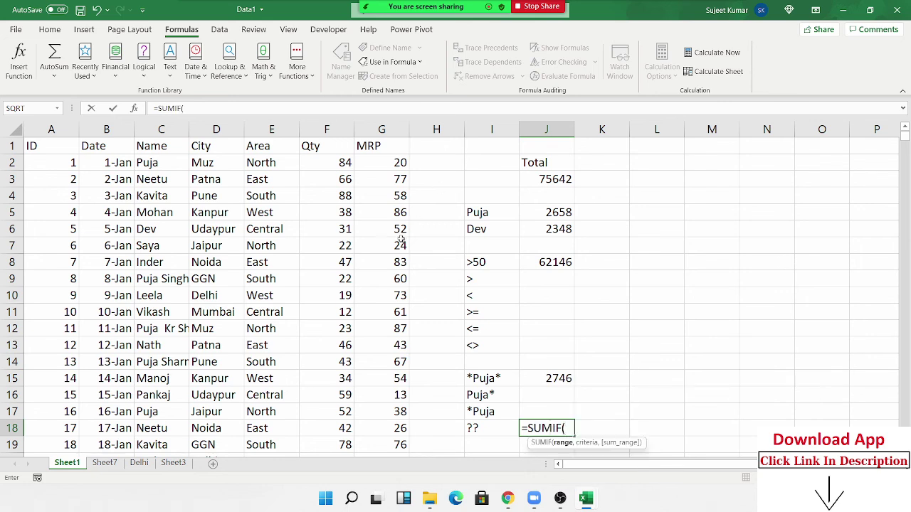
left_click(170, 132)
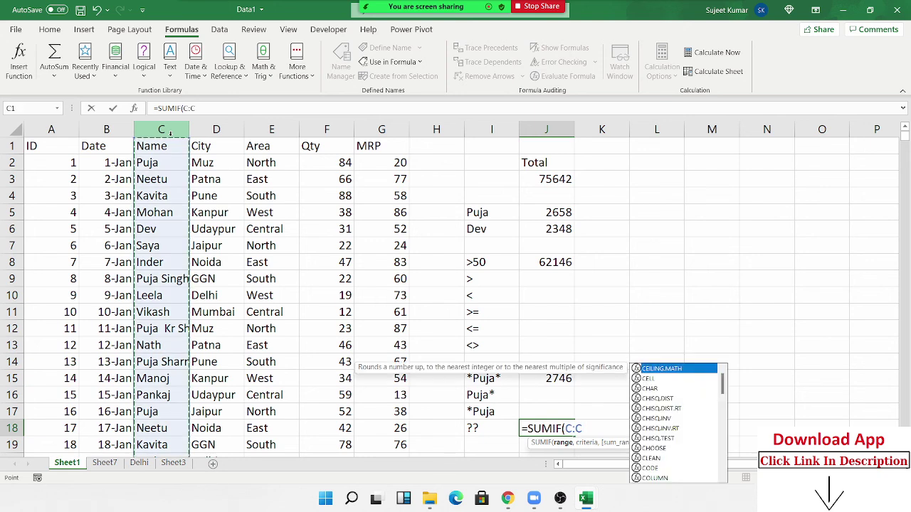
type(",")
left_click(482, 430)
type(",")
left_click(326, 131)
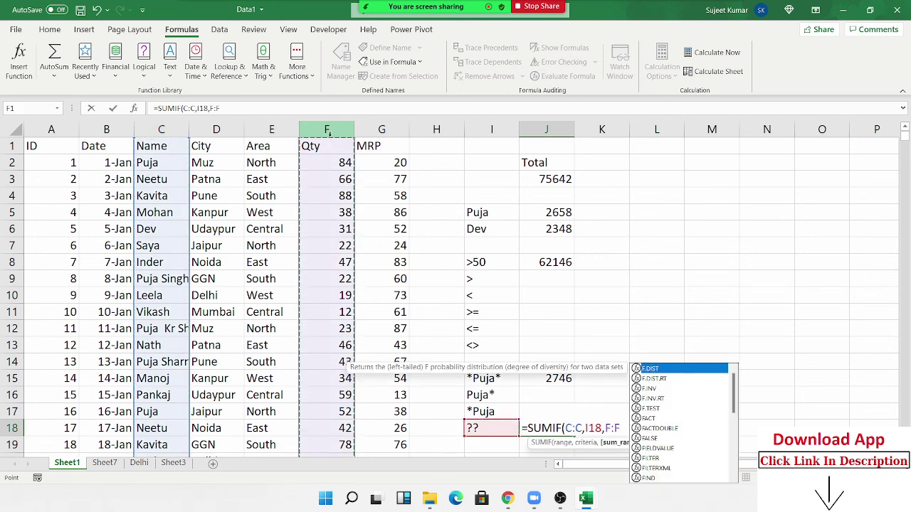
key("Return")
left_click(558, 427)
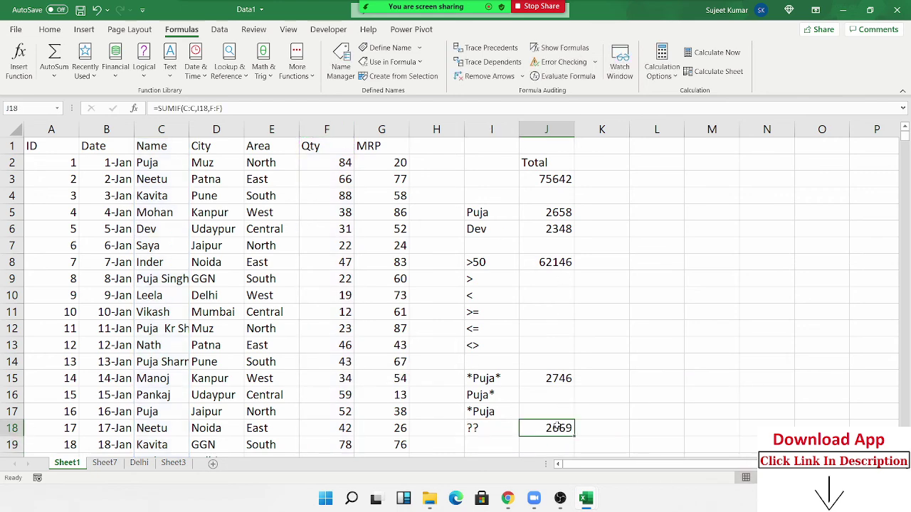
Copy the name and city from C17:D17 into I20:J20 as a pair of criteria.
scroll(559, 427, "down", 1)
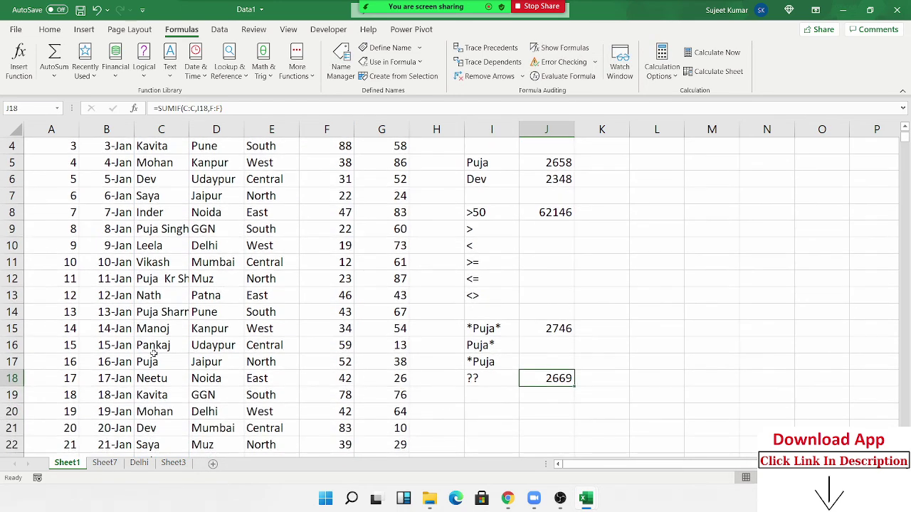
left_click_drag(151, 360, 196, 361)
key("ctrl+c")
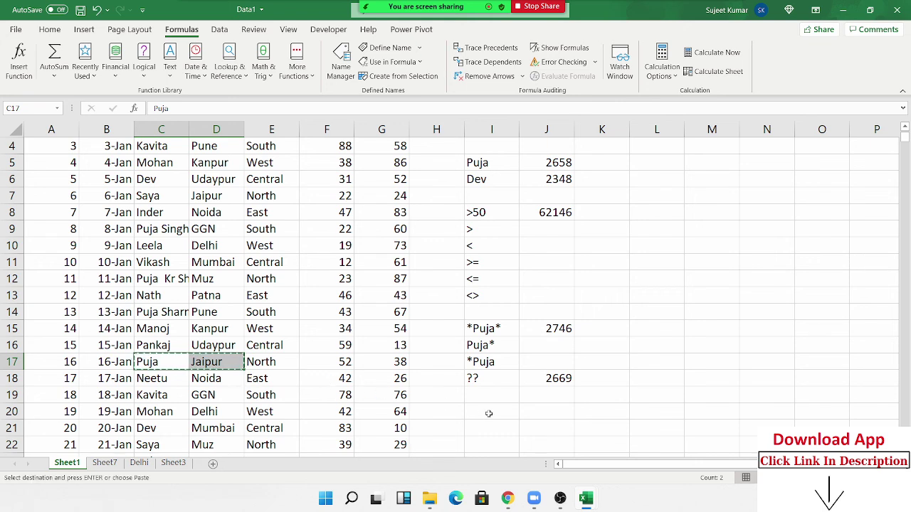
left_click(486, 413)
key("ctrl+v")
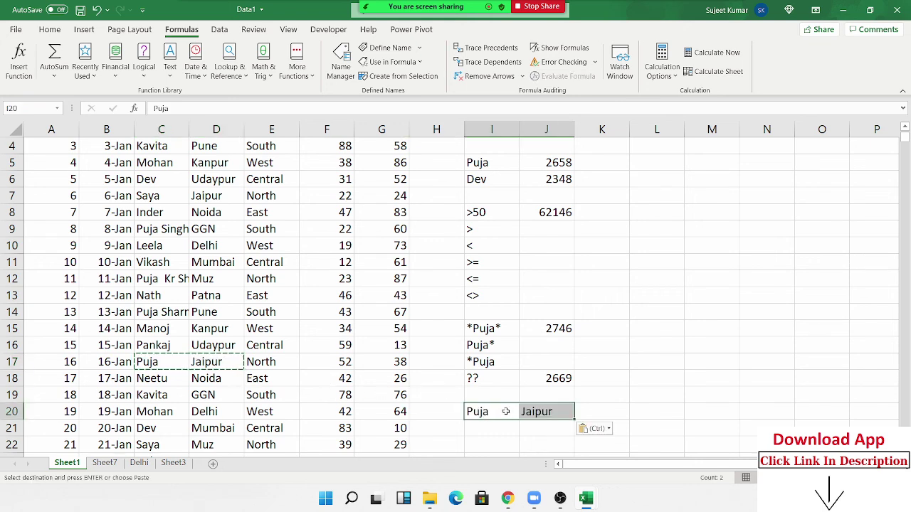
left_click(541, 413)
left_click(590, 416)
key("Escape")
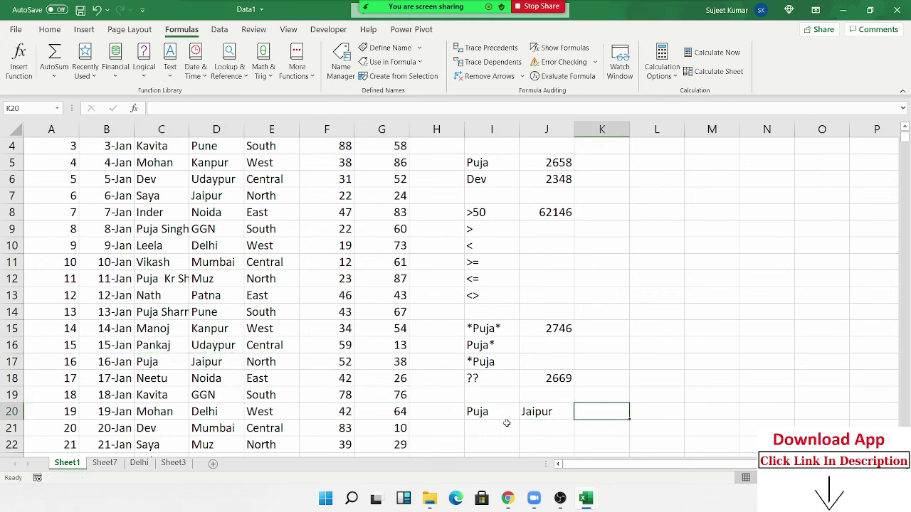
left_click(488, 416)
left_click(528, 416)
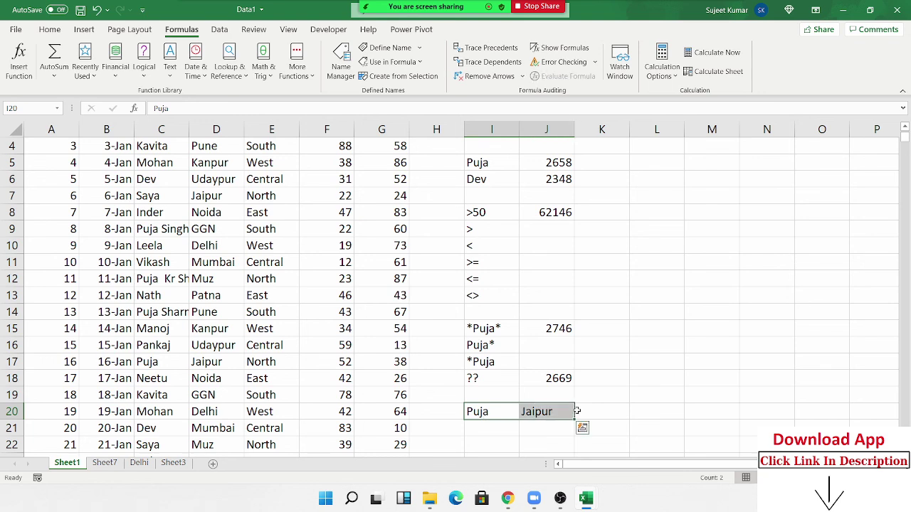
Sum the Qty values matching both the name and the city by entering =SUMIFS(F:F,C:C,I20,D:D,J20) in K20.
left_click(590, 412)
type("=sum")
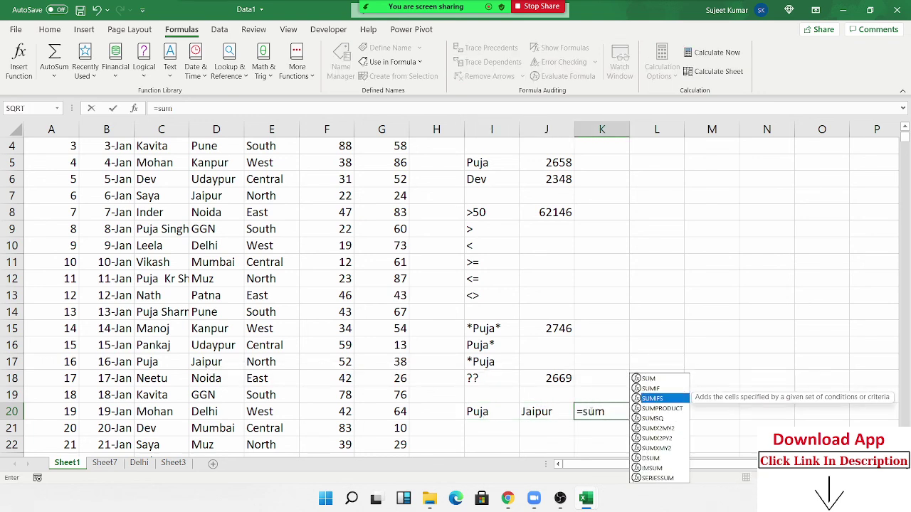
key("Tab")
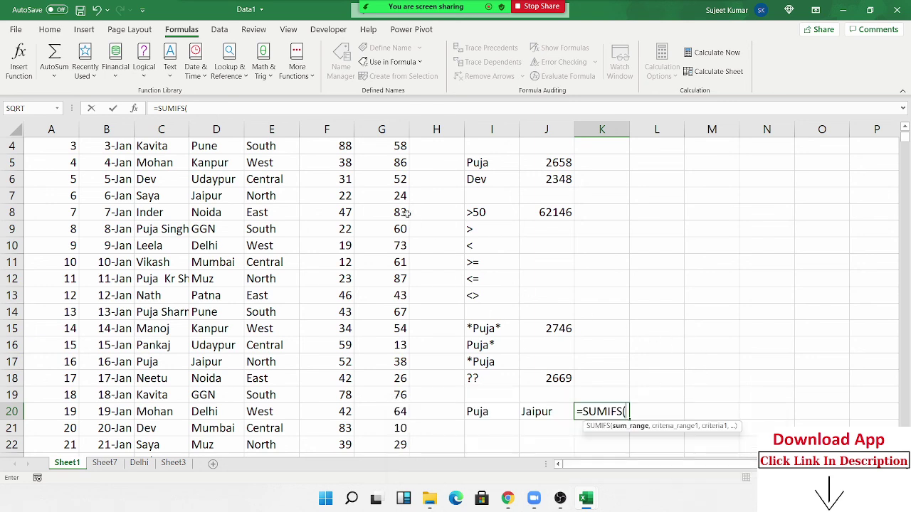
left_click(339, 129)
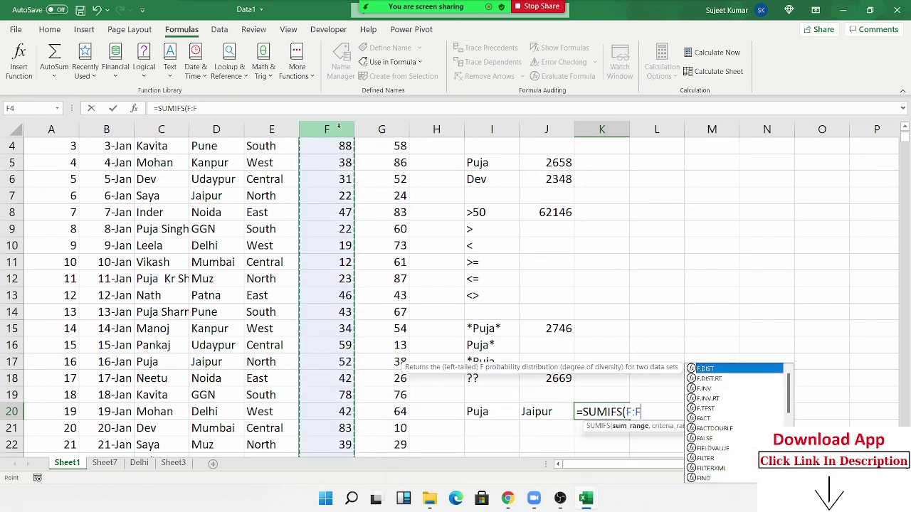
type(",")
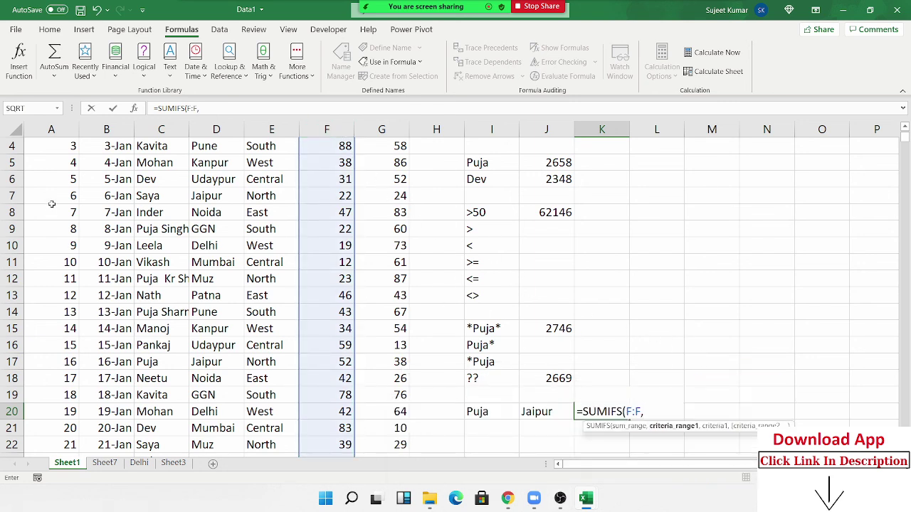
left_click(161, 128)
type(",")
left_click(487, 407)
type(",")
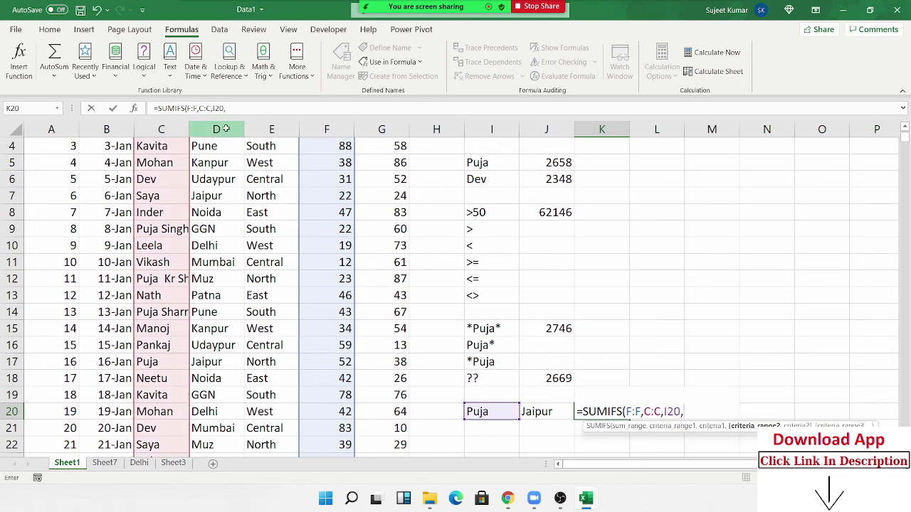
left_click(225, 129)
type(",")
left_click(535, 411)
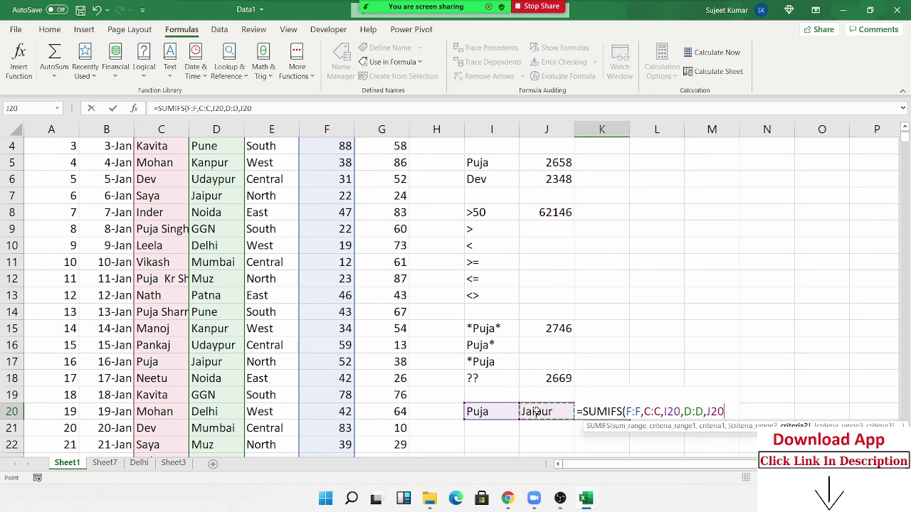
key("Return")
key("Up")
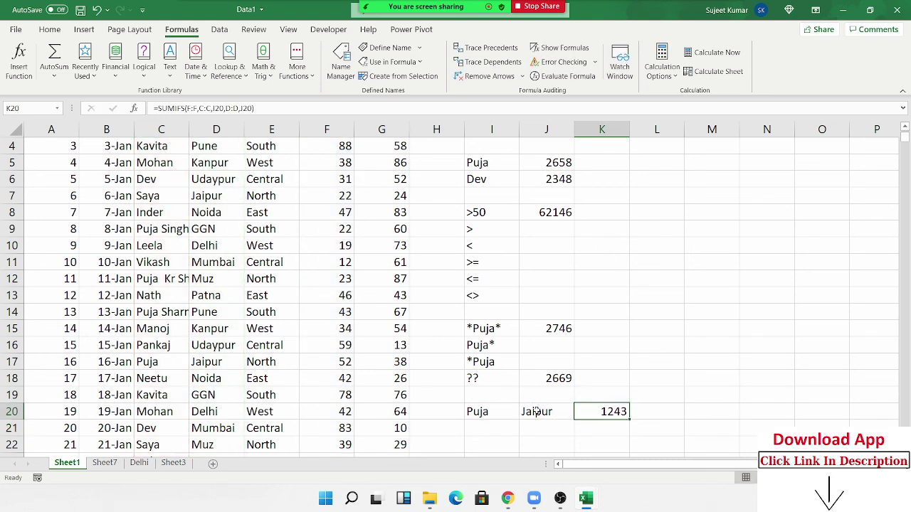
Review the criteria in I8:I18 and examine the ranges used by the SUMIFS formula in K20.
left_click_drag(493, 379, 482, 215)
double_click(586, 409)
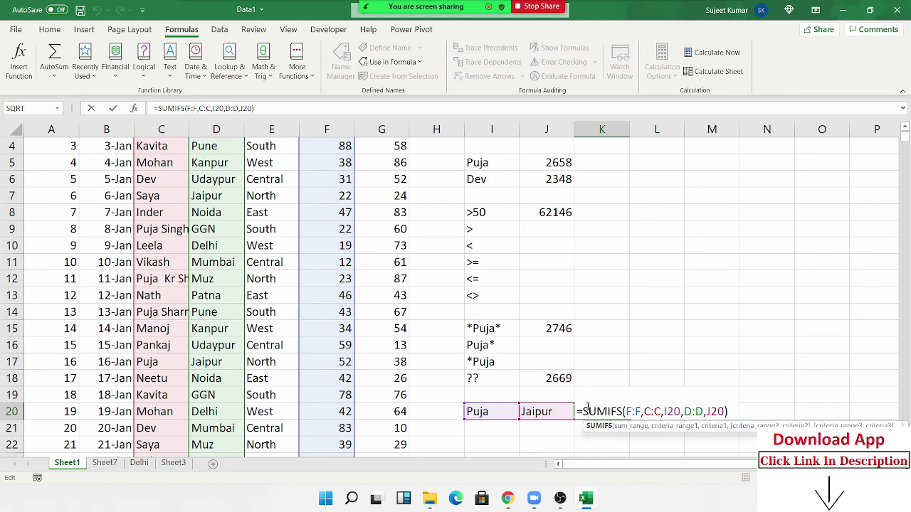
key("Escape")
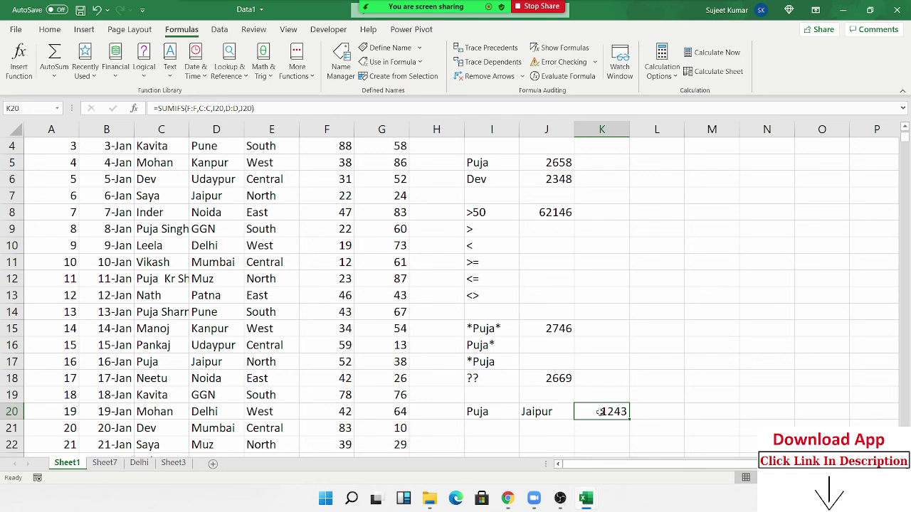
double_click(600, 411)
key("Escape")
left_click(654, 234)
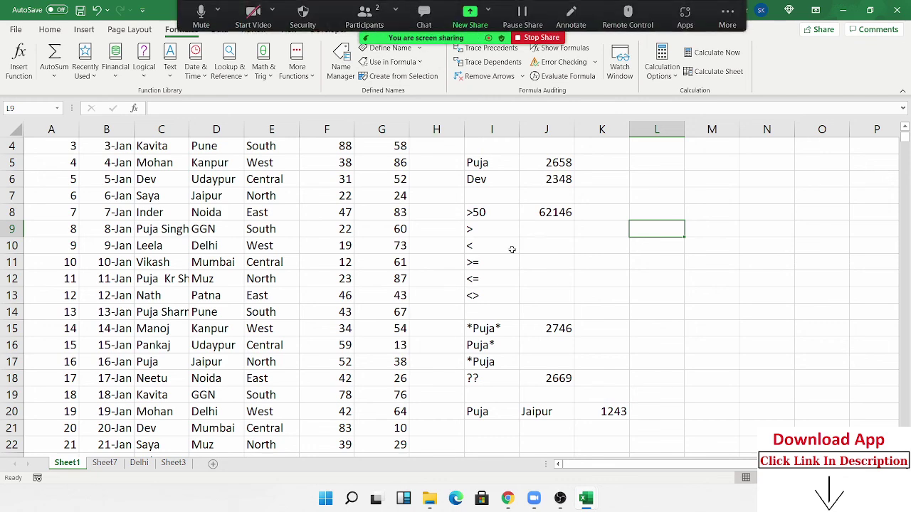
scroll(550, 327, "up", 1)
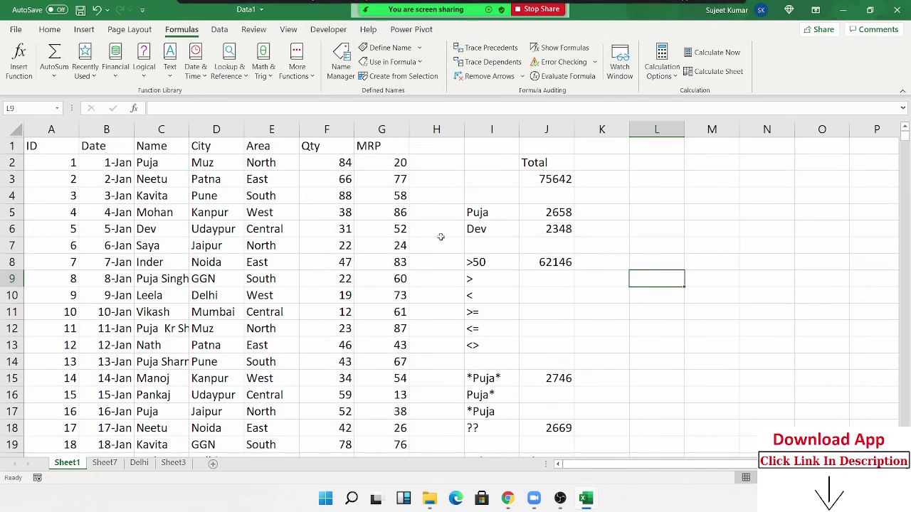
Examine the available Math & Trig functions from ABS through LOG and the additional function categories.
left_click(262, 71)
left_click_drag(343, 124, 354, 108)
left_click(297, 64)
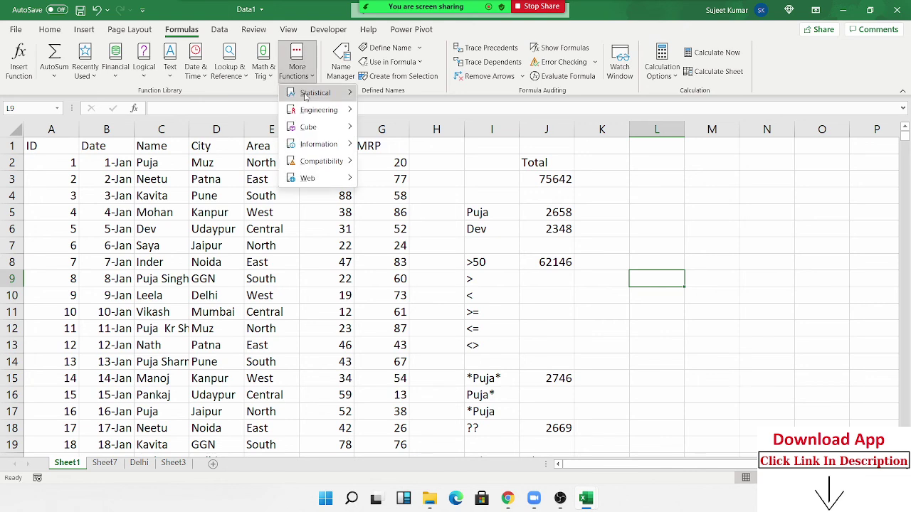
left_click(263, 79)
left_click(284, 73)
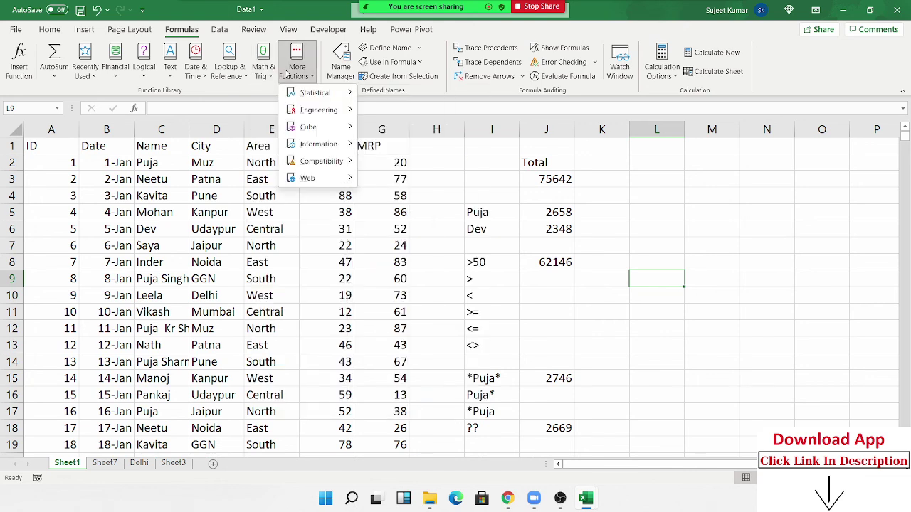
left_click(269, 74)
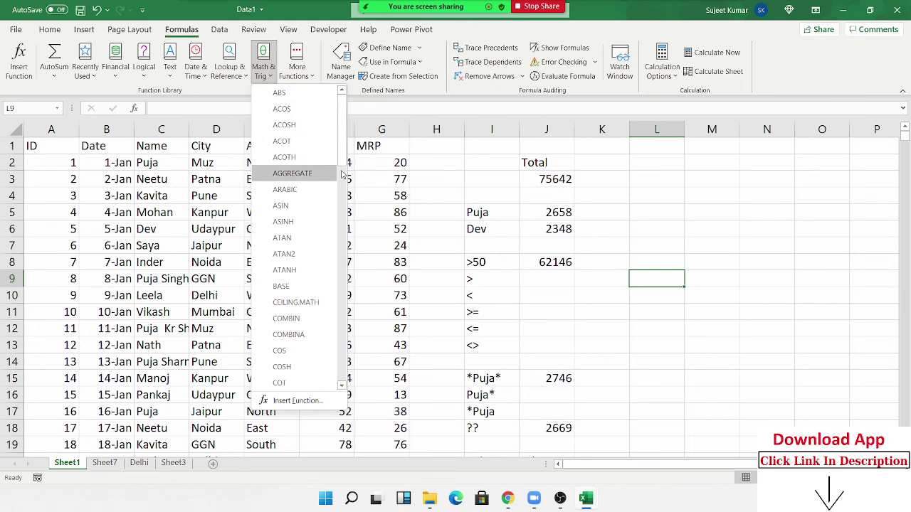
left_click_drag(344, 153, 345, 212)
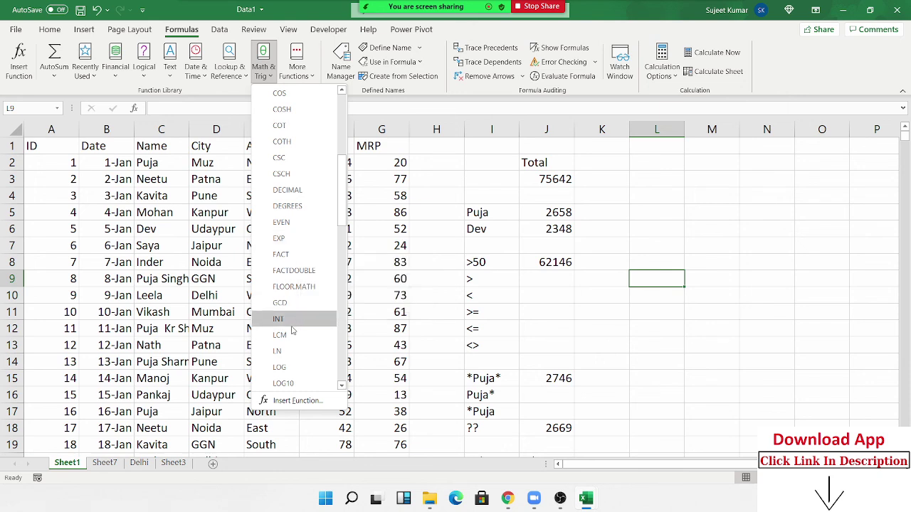
scroll(289, 306, "down", 1)
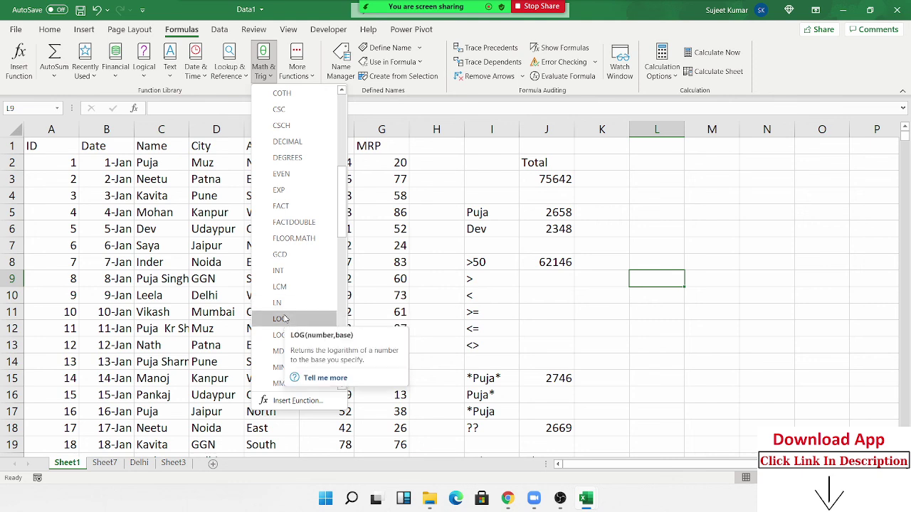
left_click(550, 228)
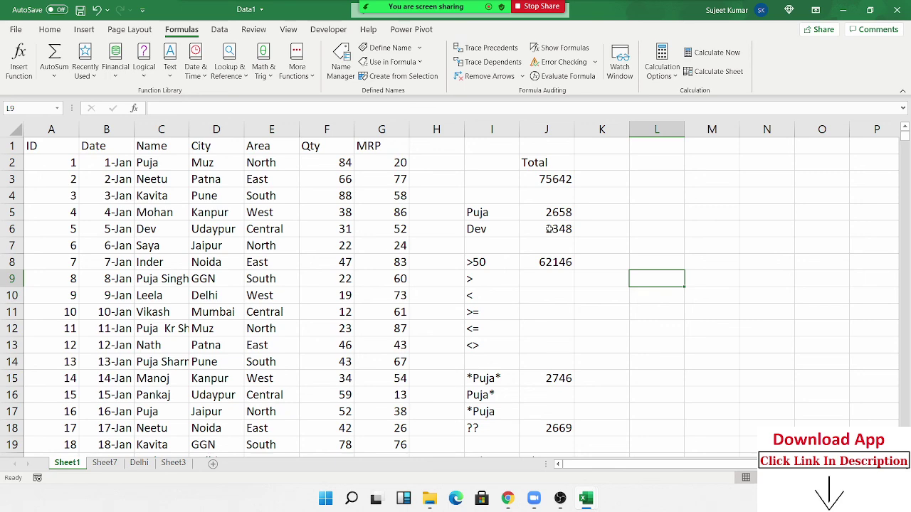
Minimize all open windows to show the desktop.
key("super+d")
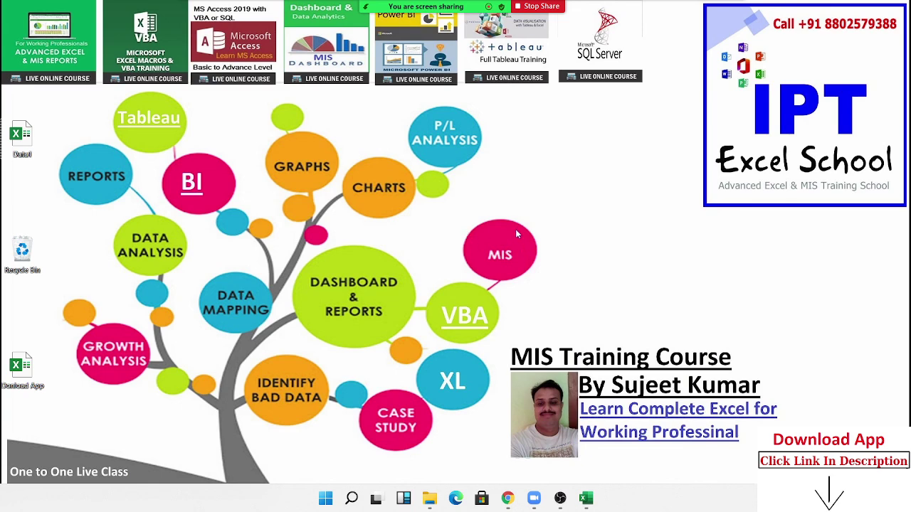
mouse_move(442, 6)
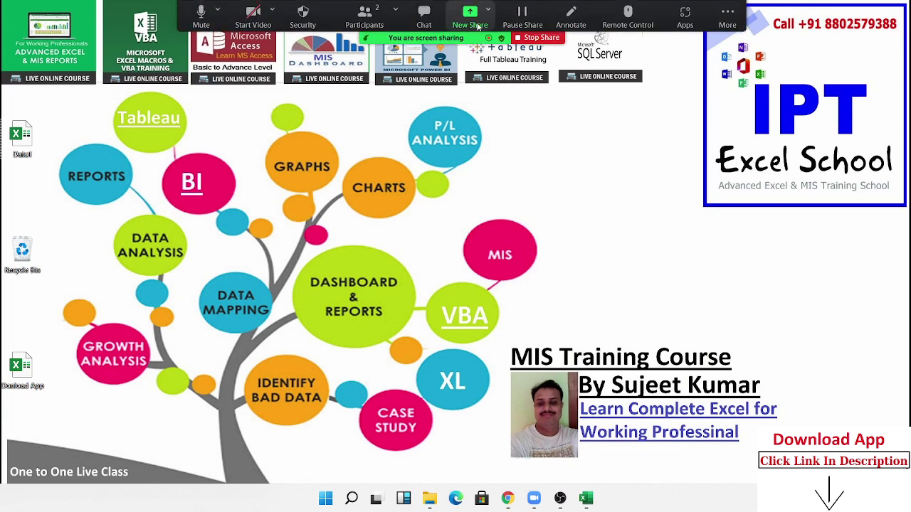